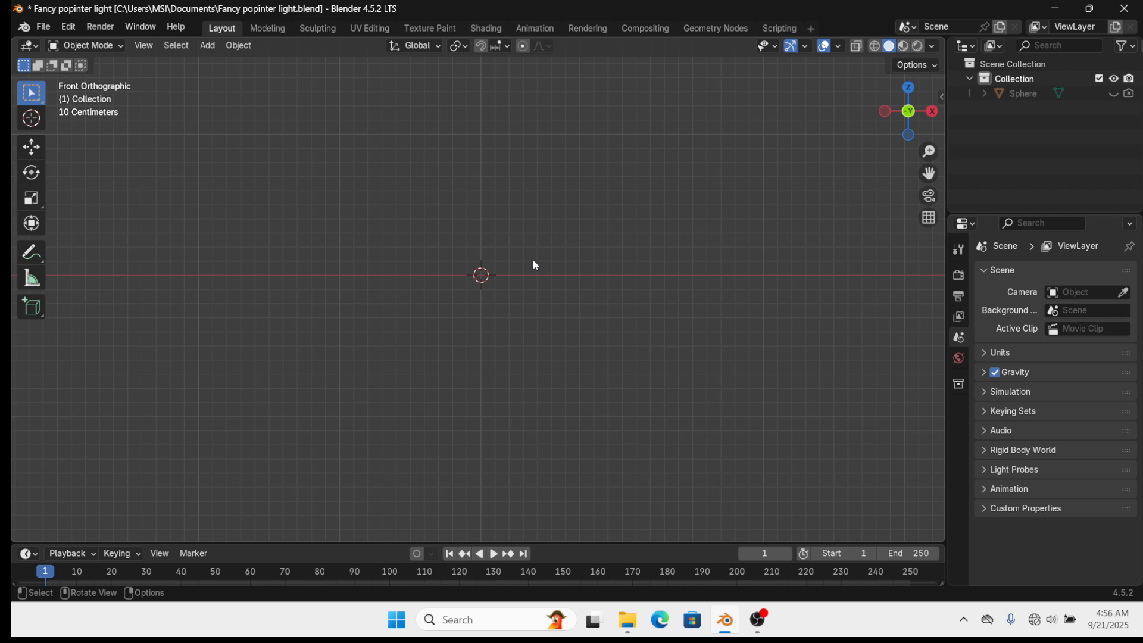
# Add a cylinder mesh and rotate it 90° about the global X axis
pyautogui.hotkey('shift', 'a')
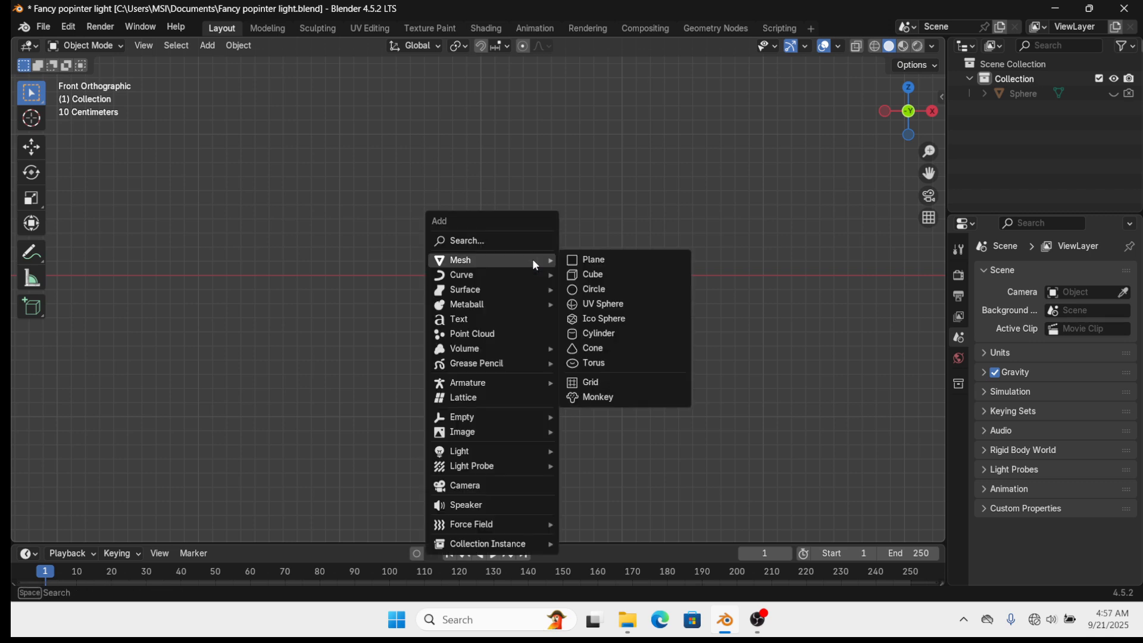
pyautogui.click(607, 334)
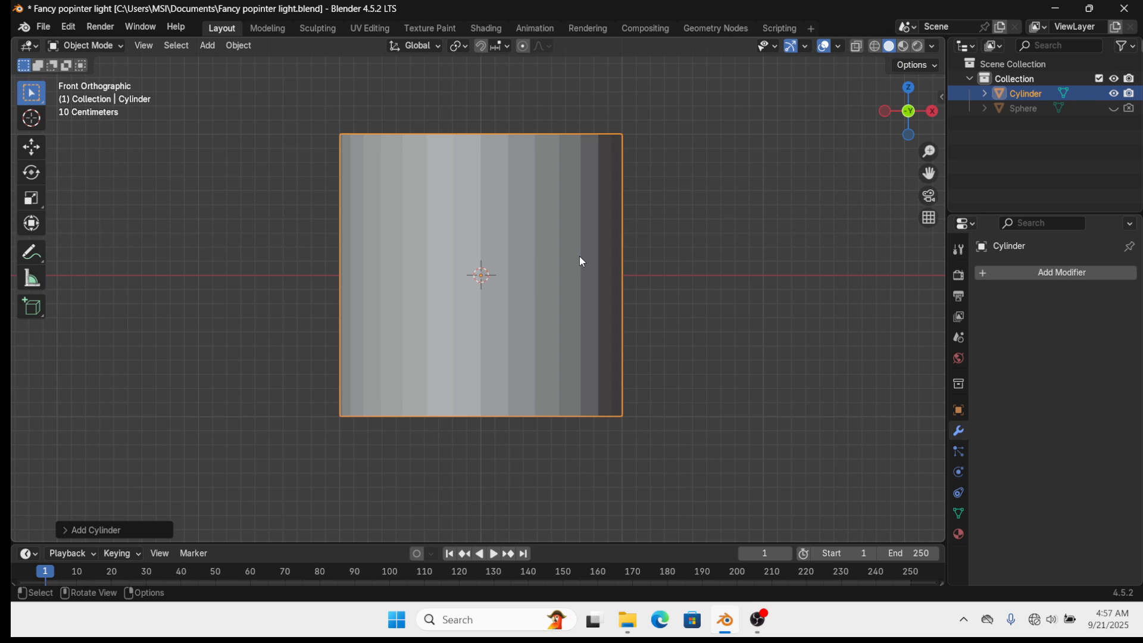
pyautogui.write('r')
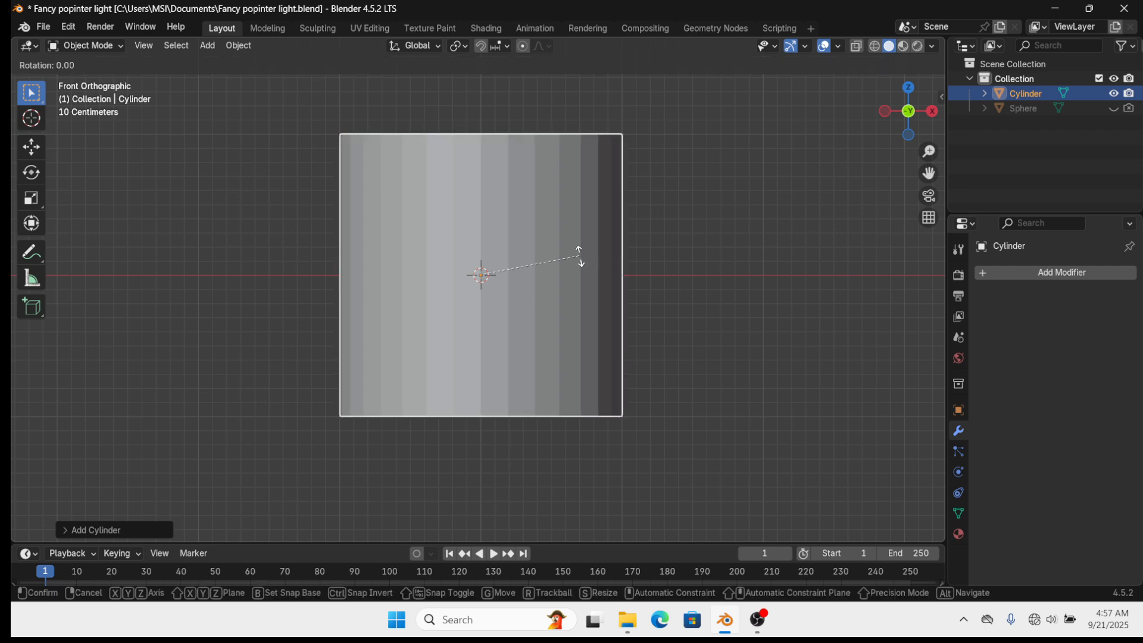
pyautogui.write('x')
pyautogui.write('90')
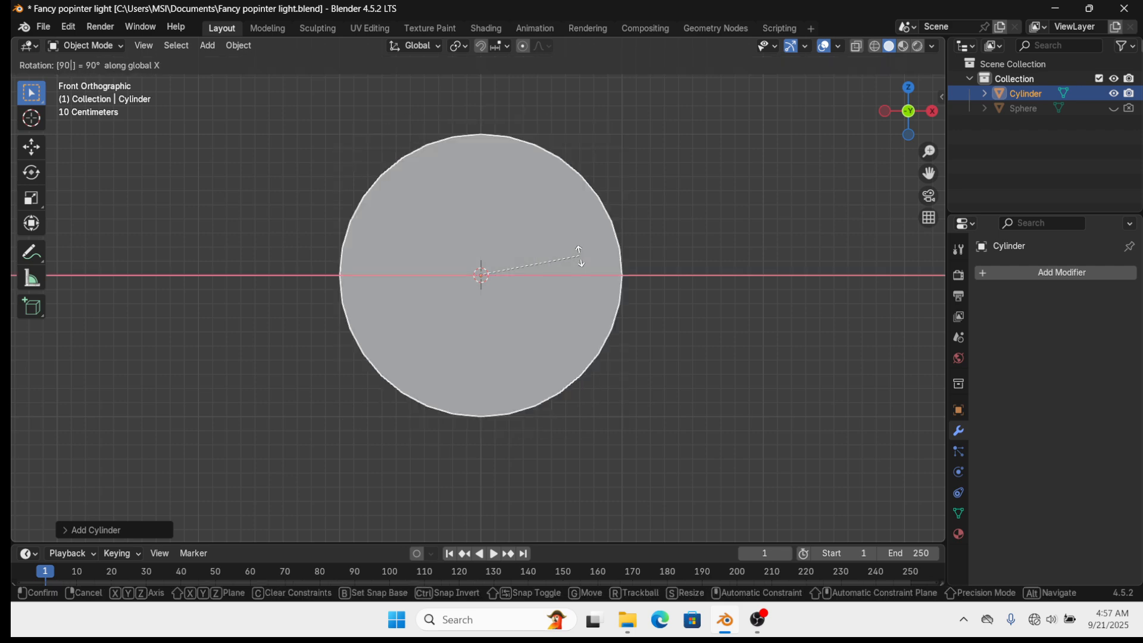
pyautogui.press('Return')
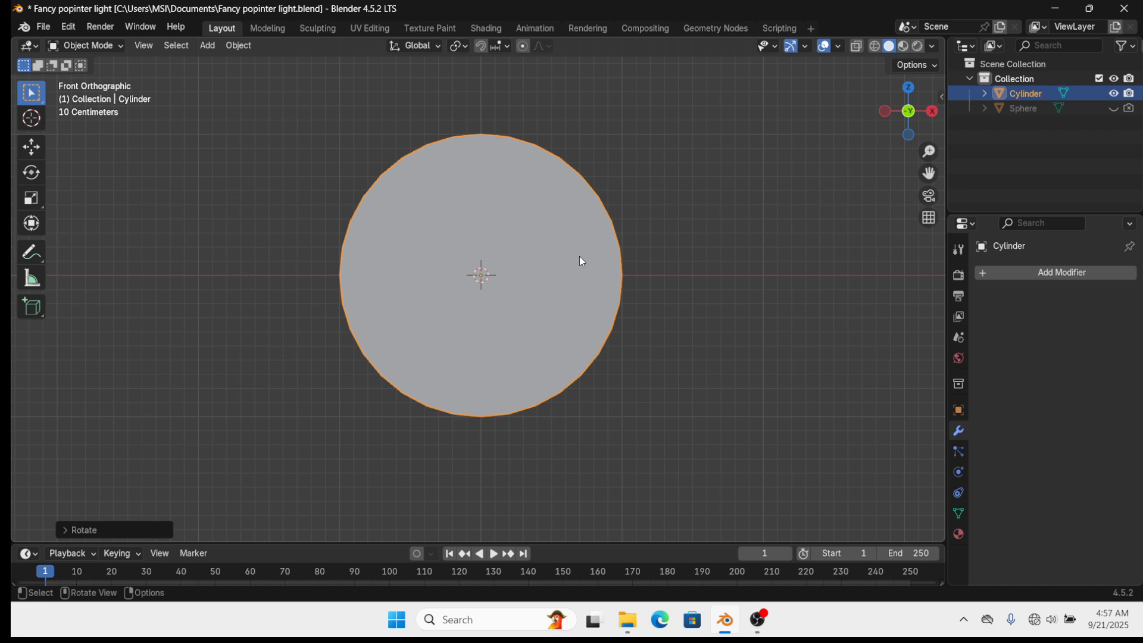
# Scale the cylinder down along the Y axis to shorten it and enter Edit Mode
pyautogui.scroll(-3, 624, 252)
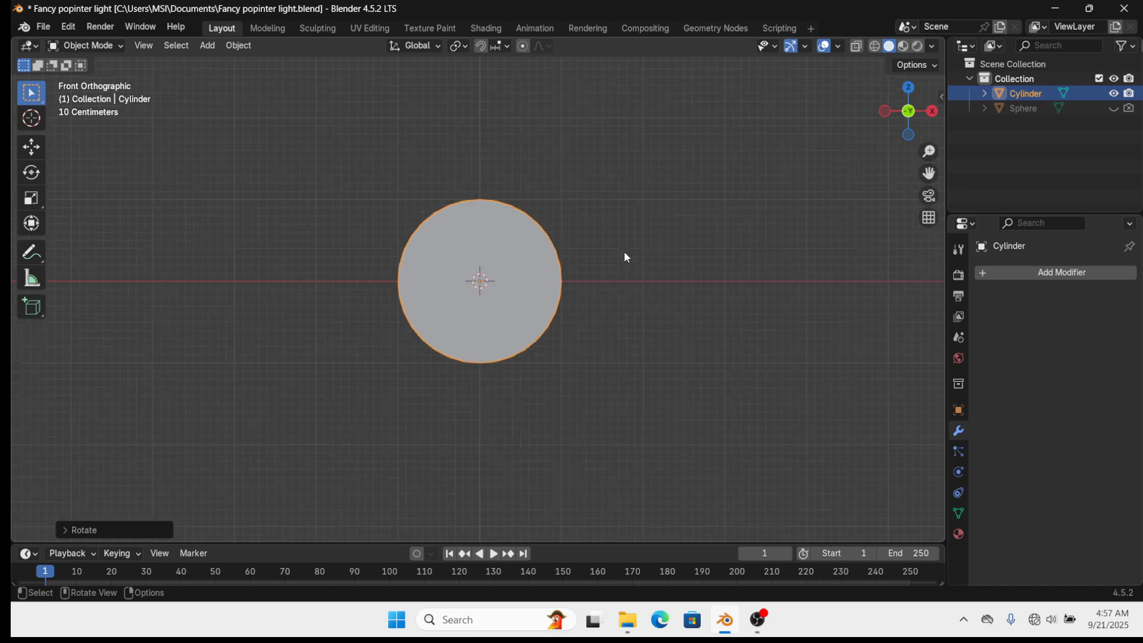
pyautogui.moveTo(624, 253); pyautogui.dragTo(560, 283, button='middle')
pyautogui.scroll(-1, 297, 315)
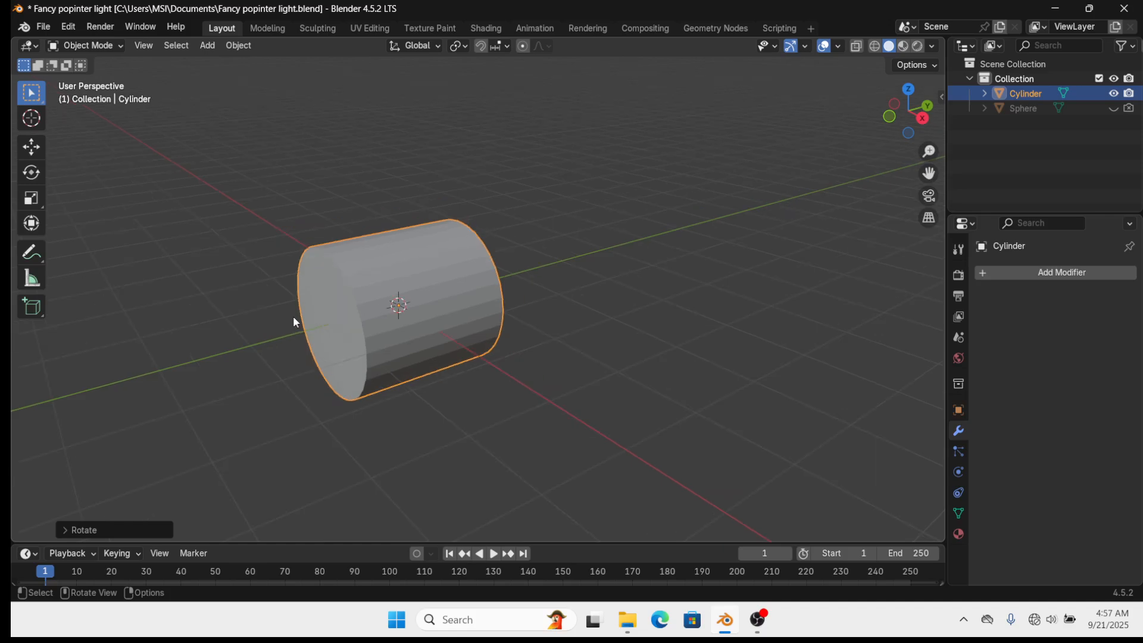
pyautogui.scroll(2, 294, 315)
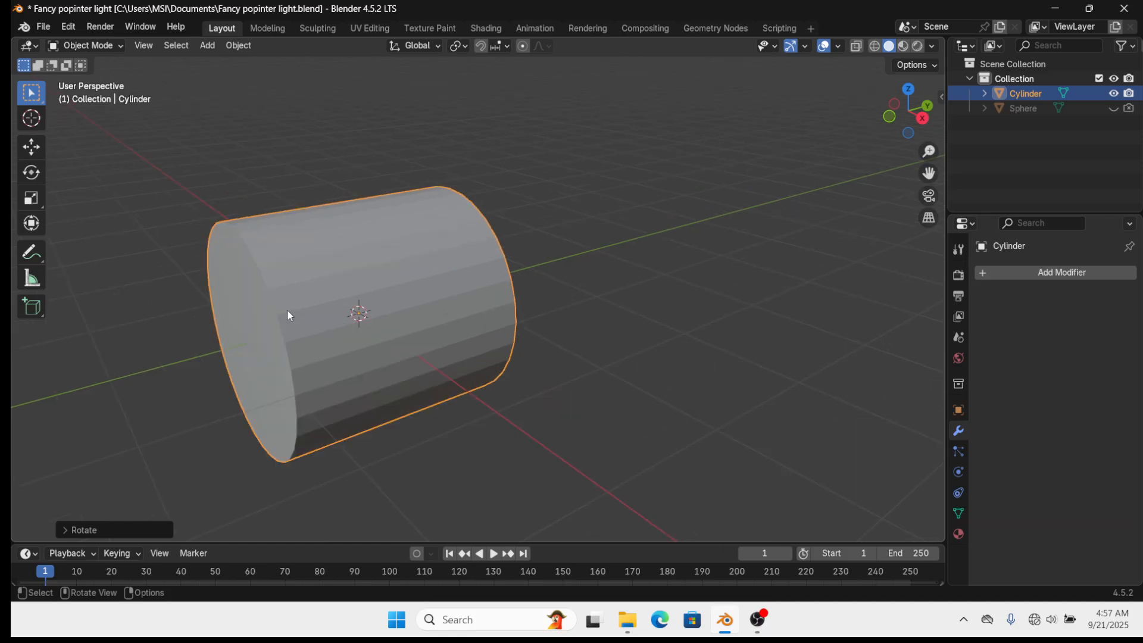
pyautogui.press('KP_1')
pyautogui.press('KP_5')
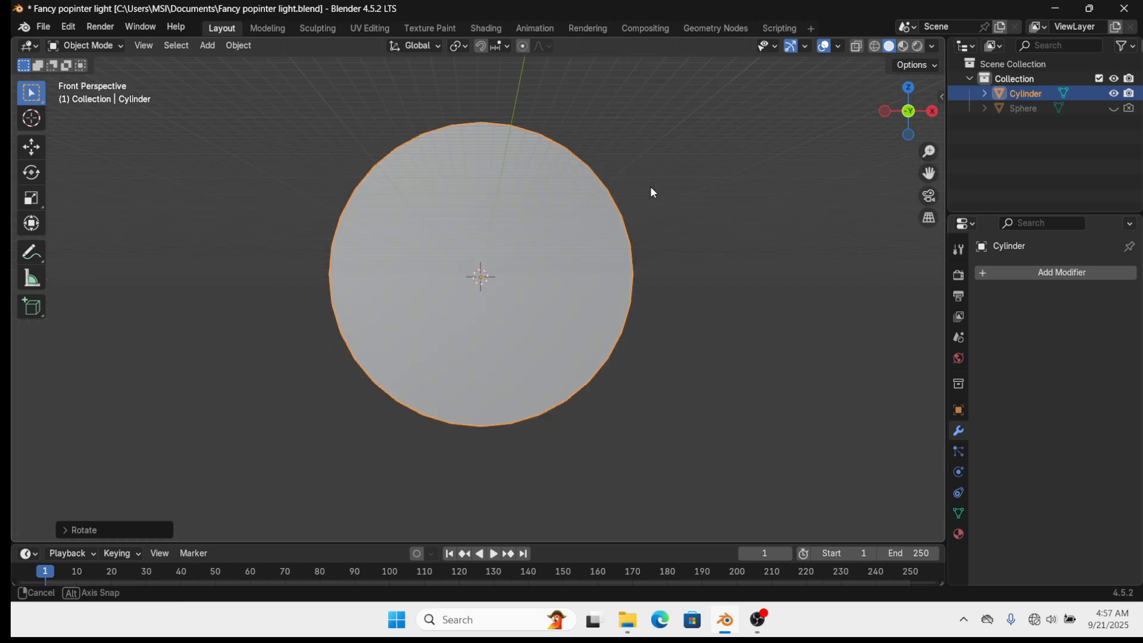
pyautogui.moveTo(651, 189); pyautogui.dragTo(543, 237, button='middle')
pyautogui.press('s')
pyautogui.press('x')
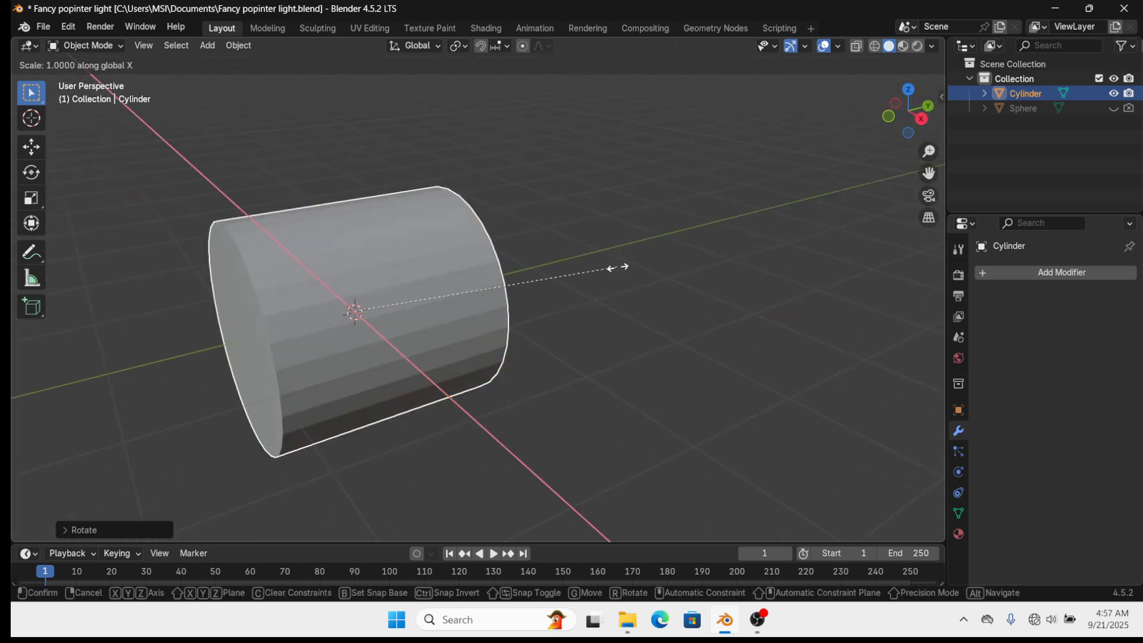
pyautogui.press('z')
pyautogui.press('x')
pyautogui.press('y')
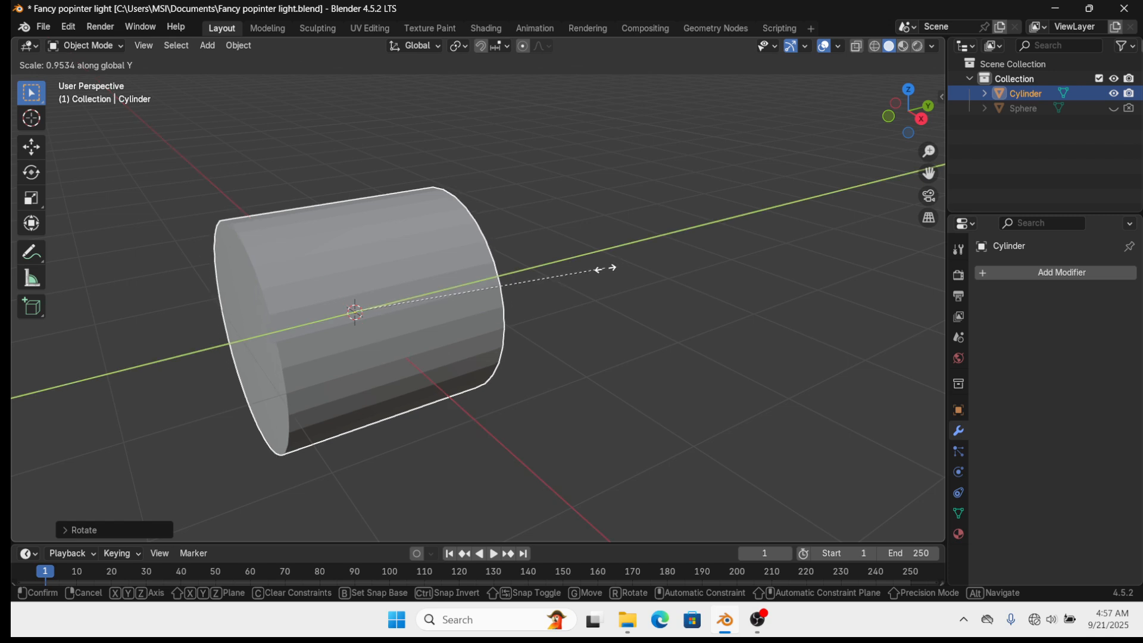
pyautogui.click(520, 287)
pyautogui.press('Tab')
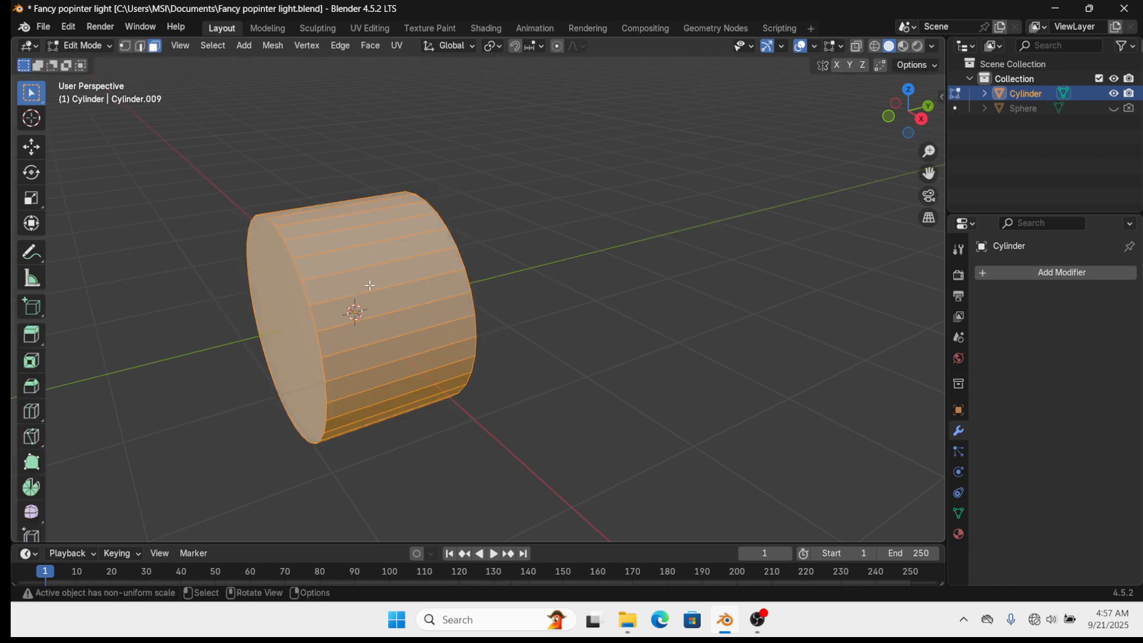
# Try insetting the cylinder's front end face by about 0.45 m and undo the inset
pyautogui.moveTo(369, 286); pyautogui.dragTo(447, 263, button='middle')
pyautogui.hotkey('alt', 'a')
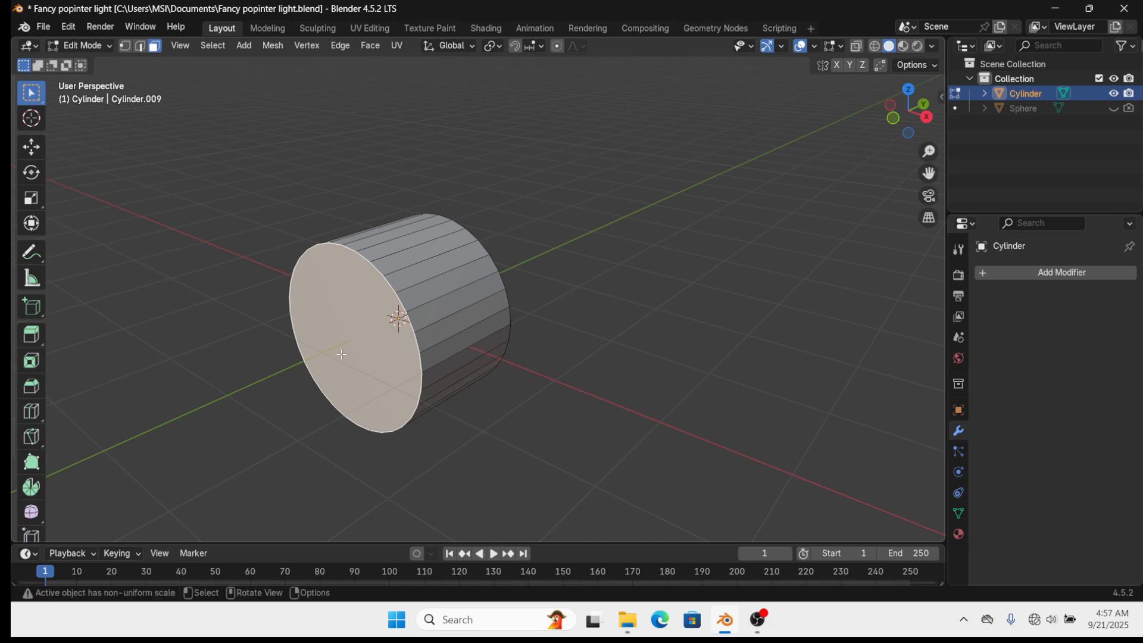
pyautogui.press('i')
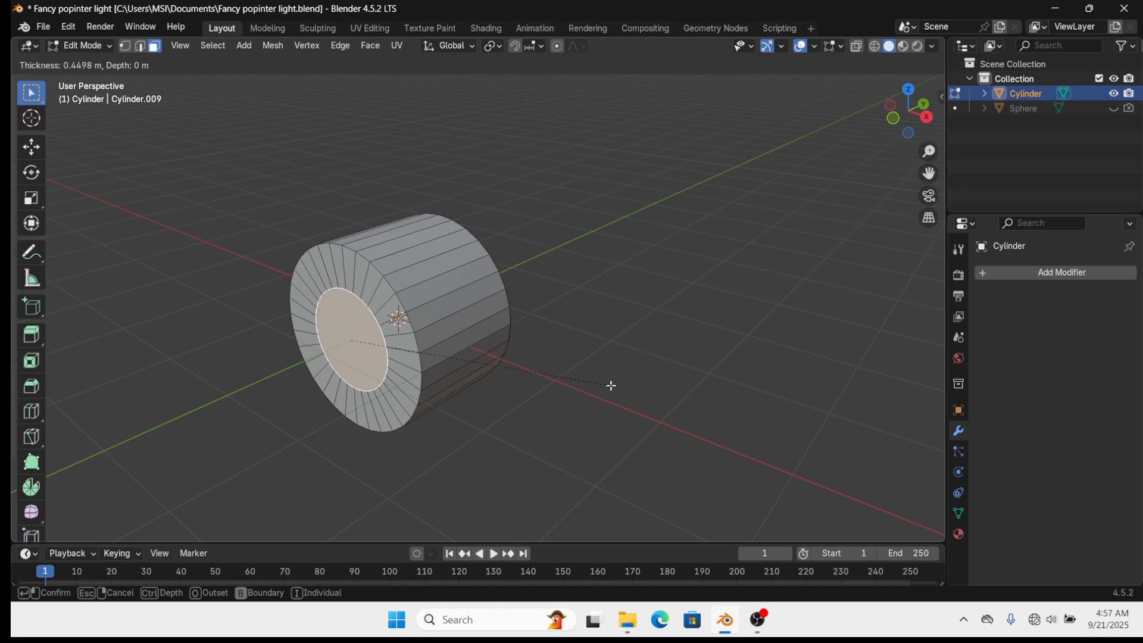
pyautogui.click(611, 378)
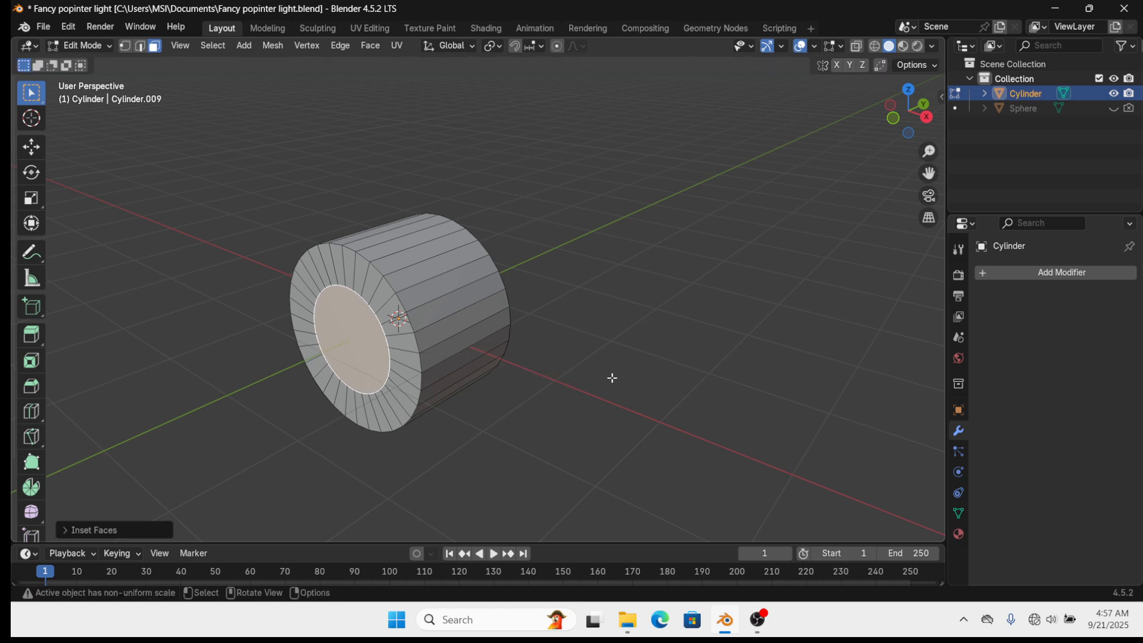
pyautogui.hotkey('ctrl', 'z')
pyautogui.hotkey('ctrl', 'z')
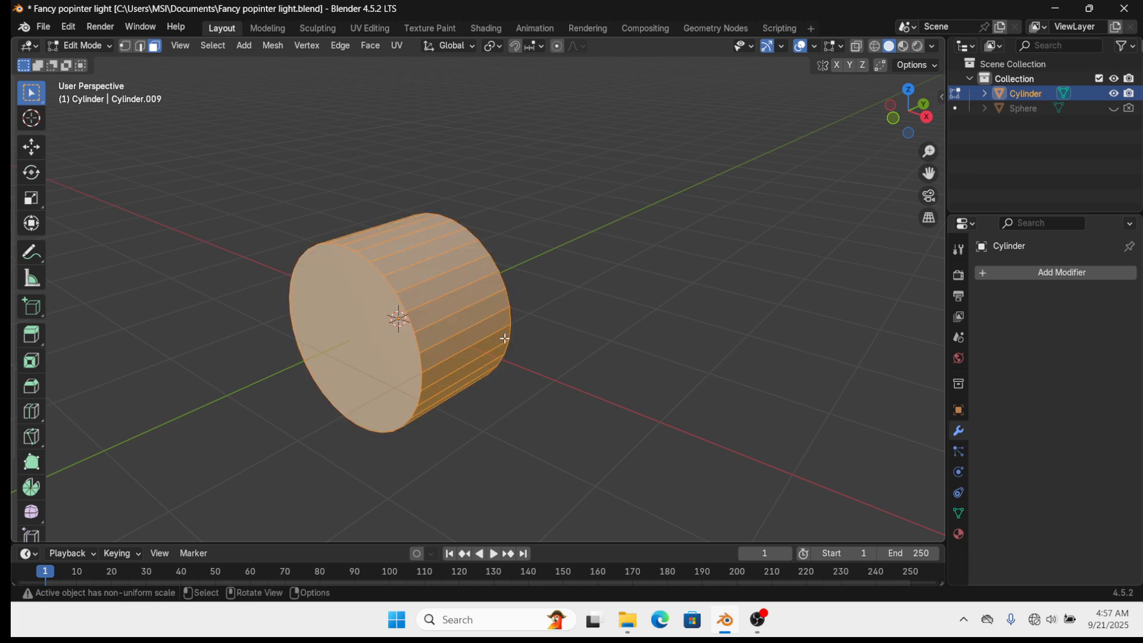
# Try a wide inset on the front end face plus a second narrow inset inside it, and undo both
pyautogui.click(337, 327)
pyautogui.press('i')
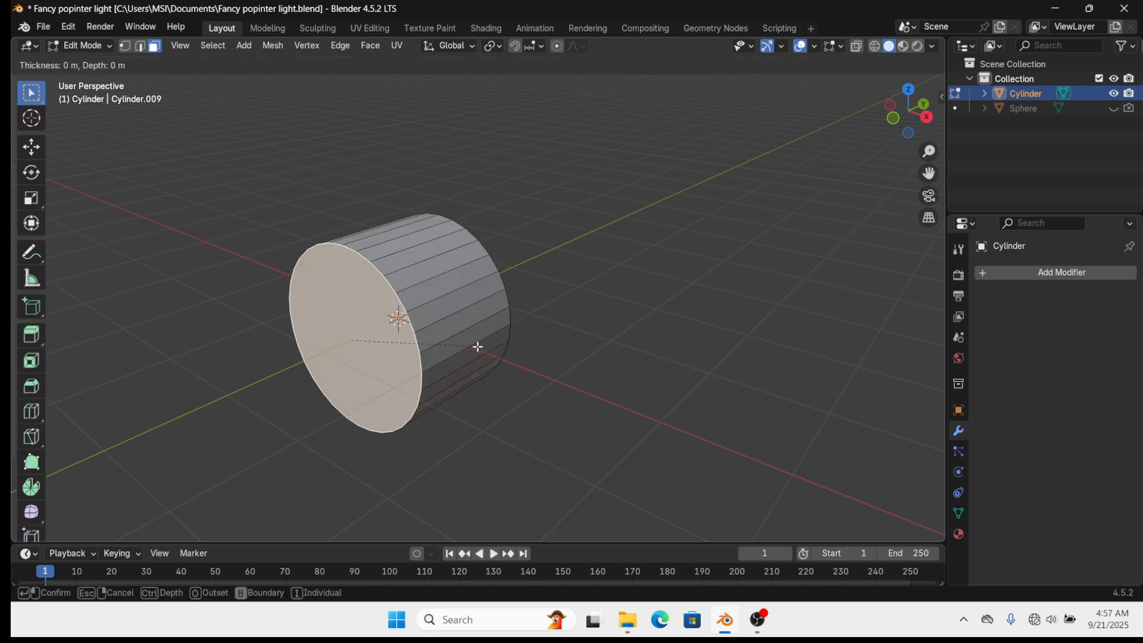
pyautogui.click(435, 337)
pyautogui.press('i')
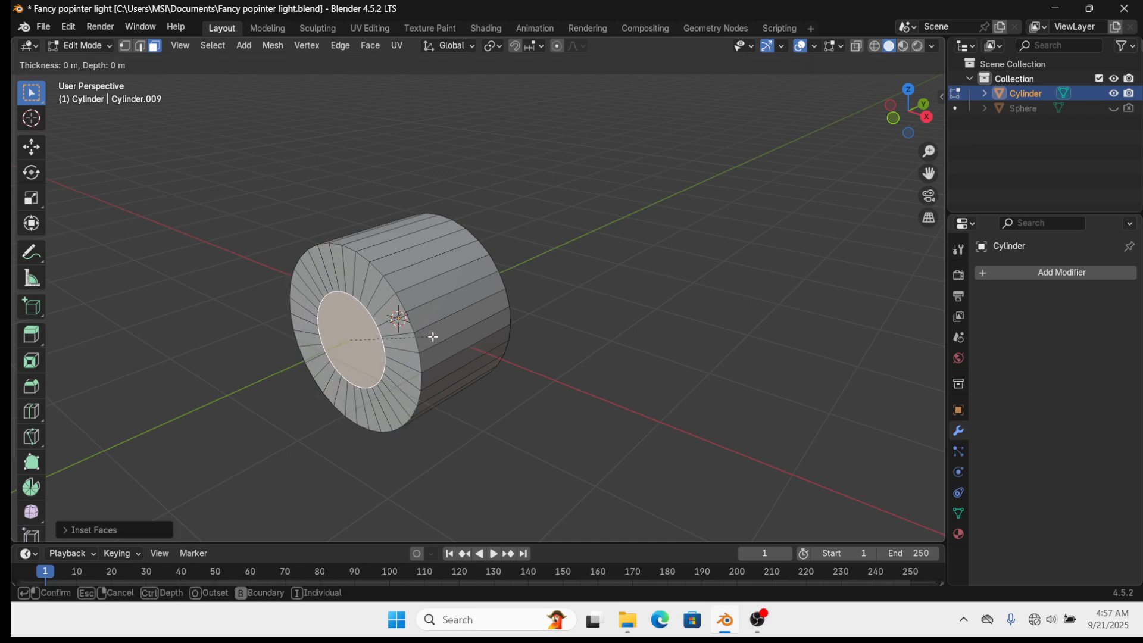
pyautogui.click(426, 335)
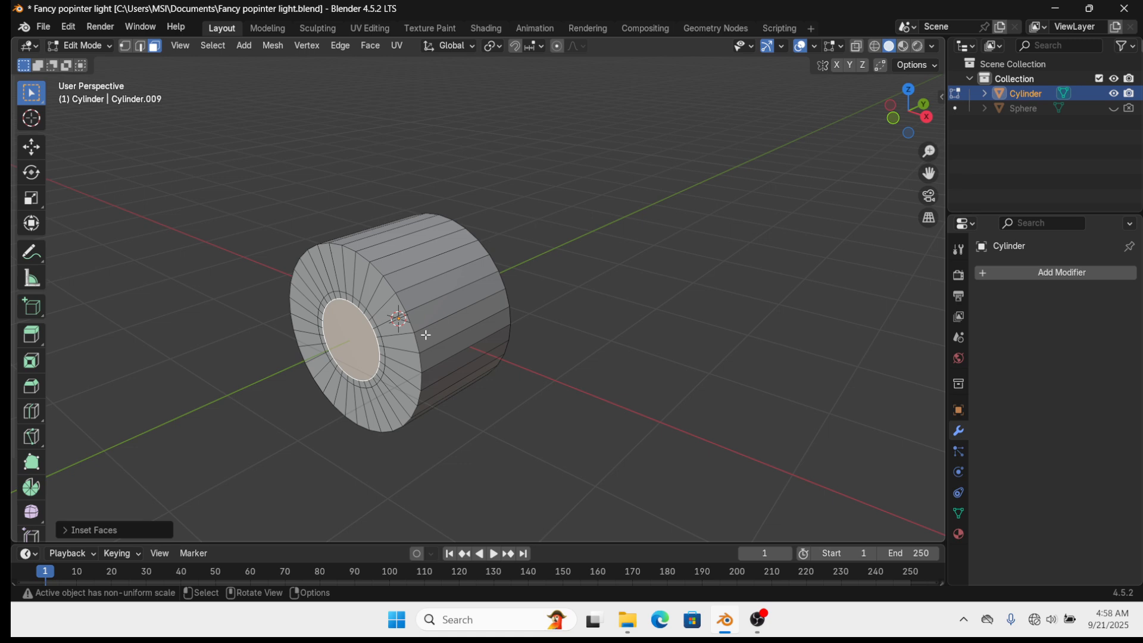
pyautogui.hotkey('ctrl', 'z')
pyautogui.hotkey('ctrl', 'z')
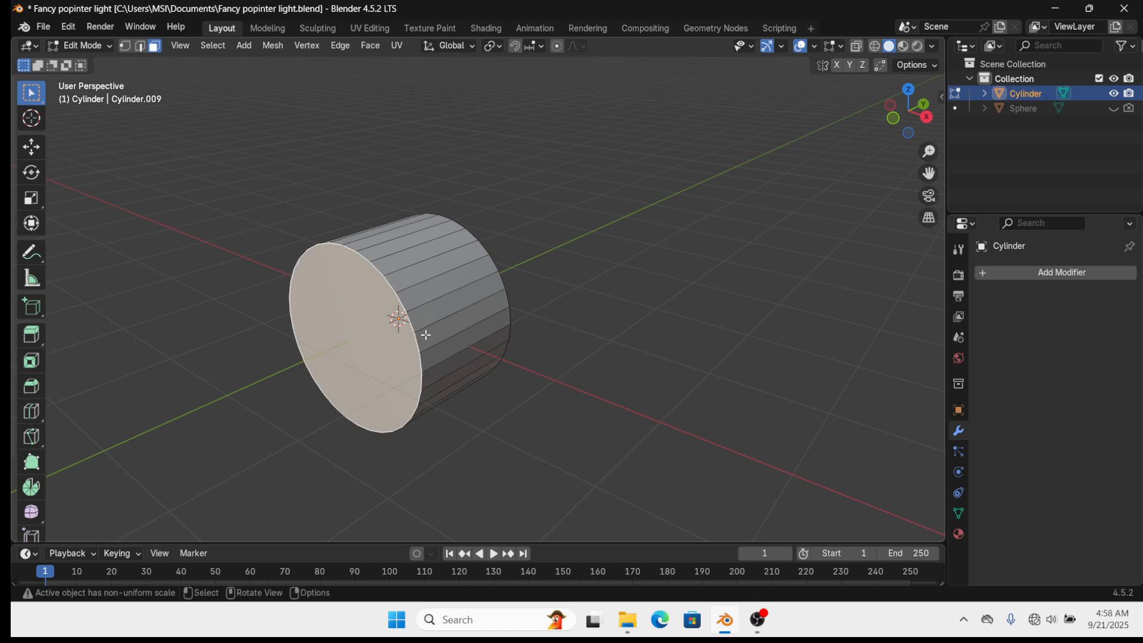
# Inset the front end face to leave a moderate rim, and add a second inset of about 0.05 m inside it
pyautogui.press('i')
pyautogui.click(396, 329)
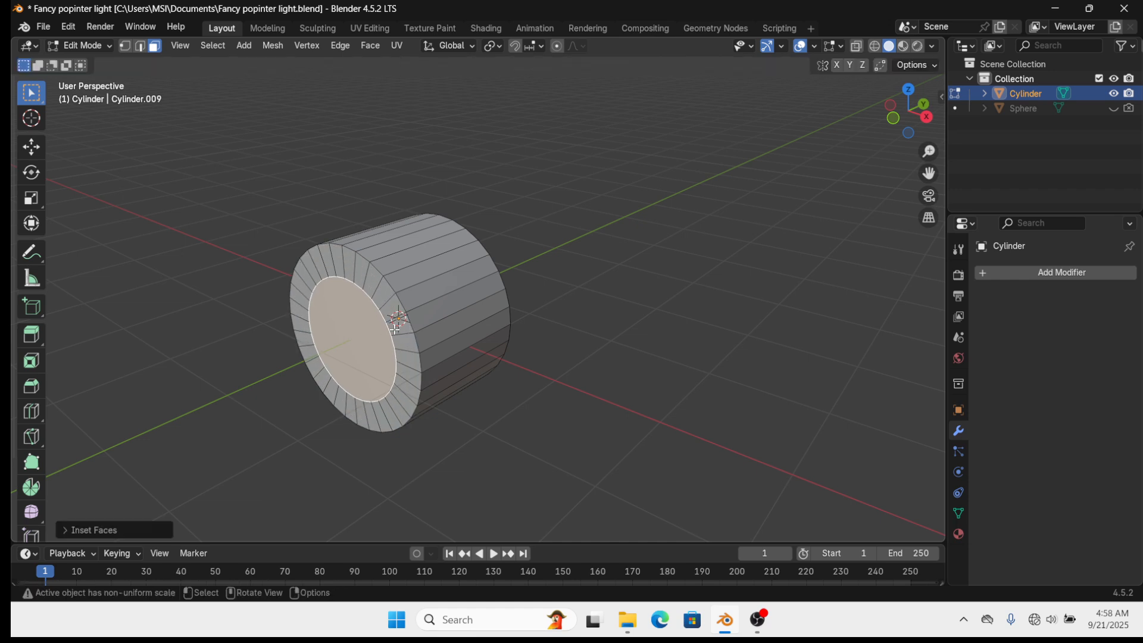
pyautogui.press('i')
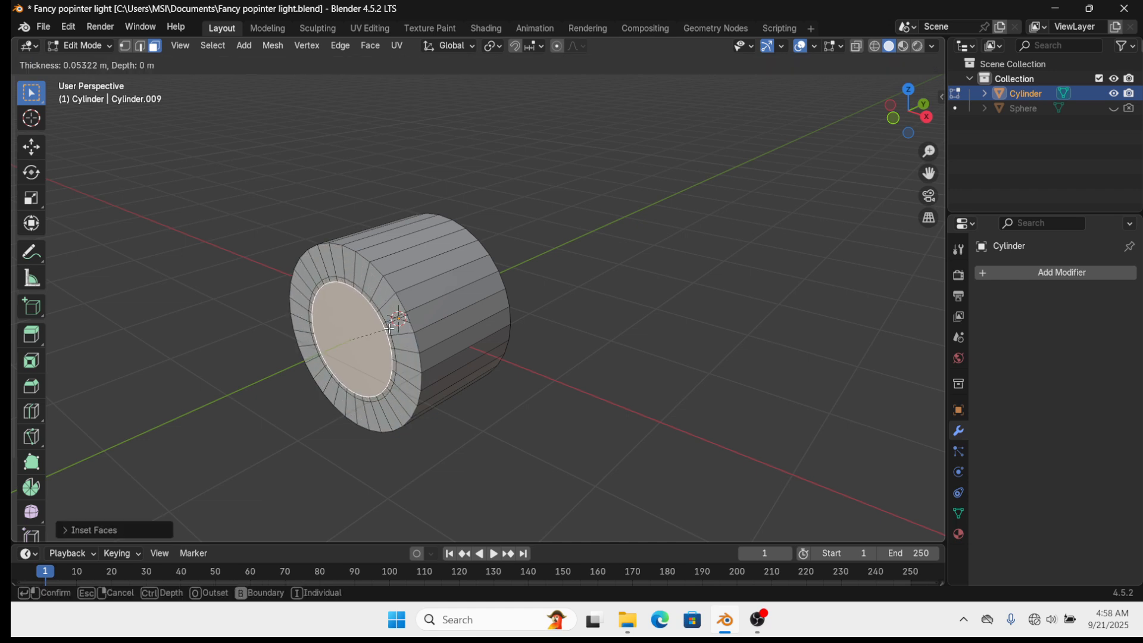
pyautogui.click(390, 329)
# Extrude the front inner face slightly inward, and extrude it again about 0.6 m deeper into the cylinder
pyautogui.press('e')
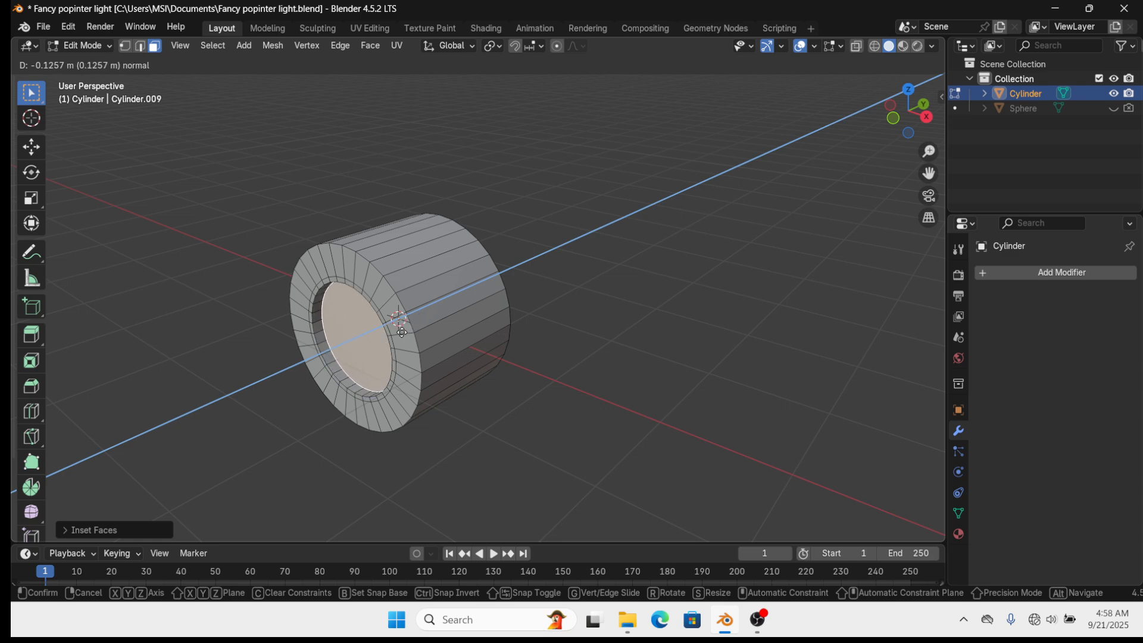
pyautogui.click(399, 338)
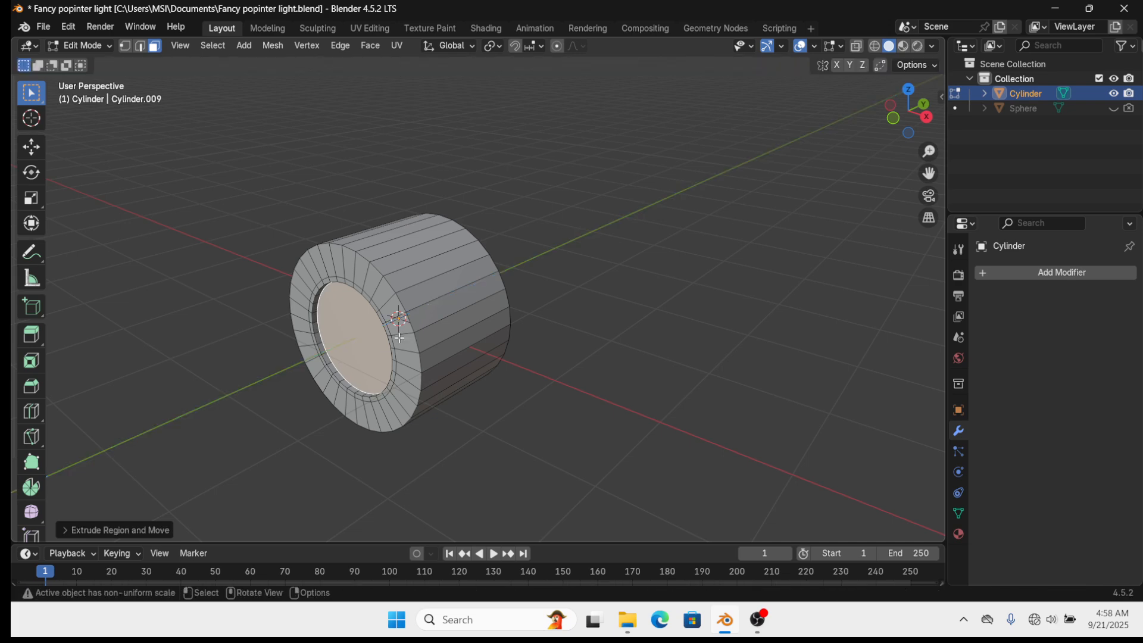
pyautogui.press('e')
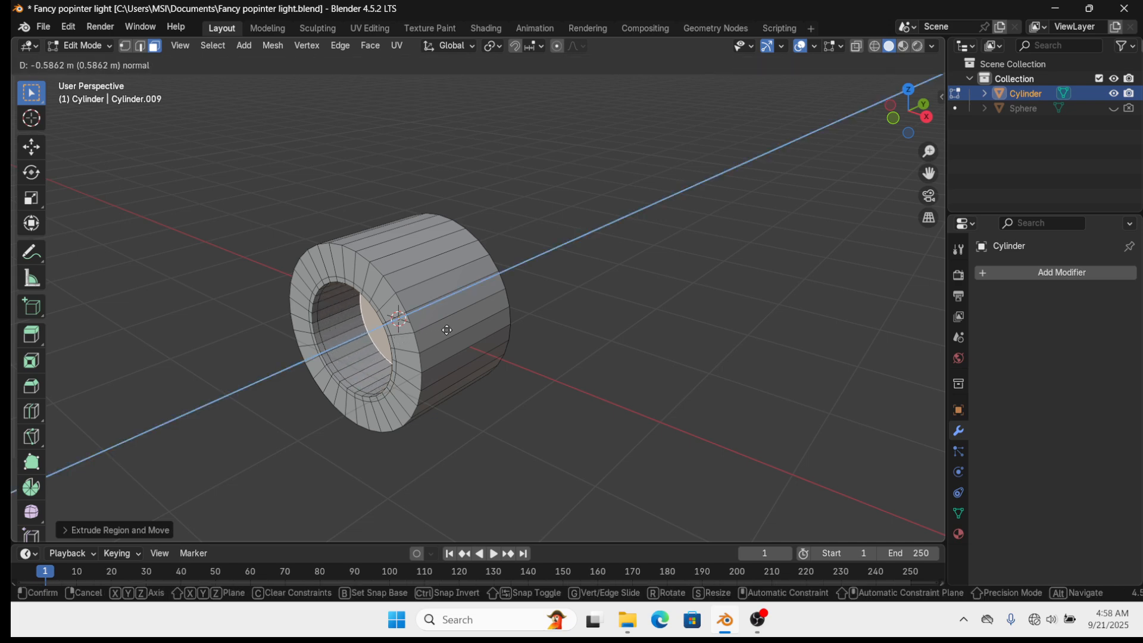
pyautogui.click(441, 333)
# Scale the floor face of the front recess to about 0.62 to taper the recess inward
pyautogui.press('s')
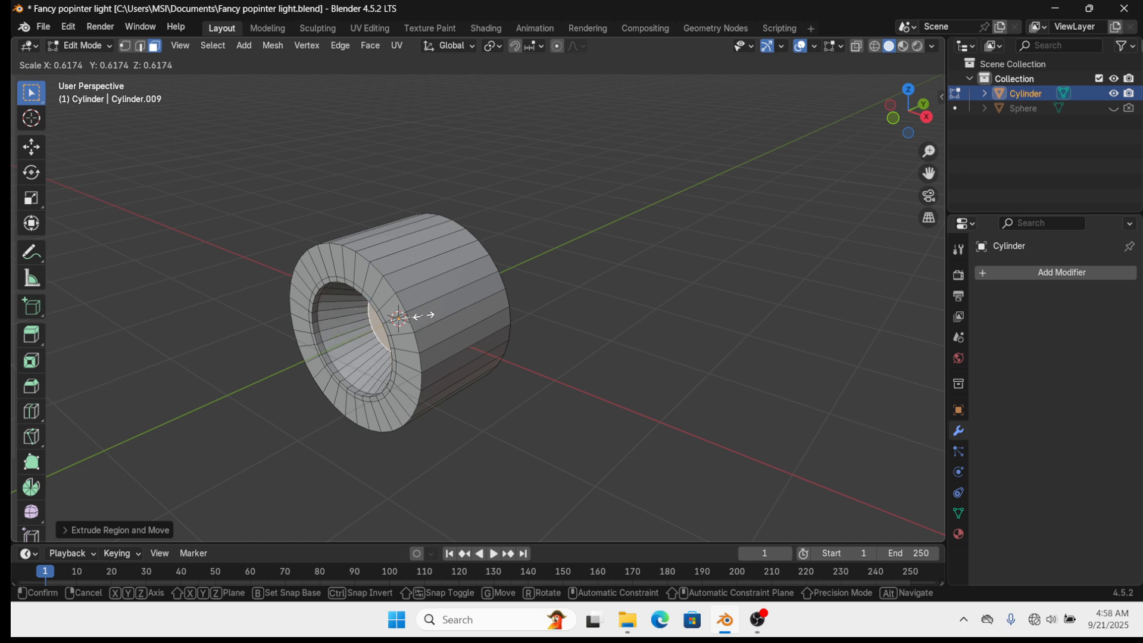
pyautogui.click(423, 316)
pyautogui.moveTo(423, 316); pyautogui.dragTo(559, 299, button='middle')
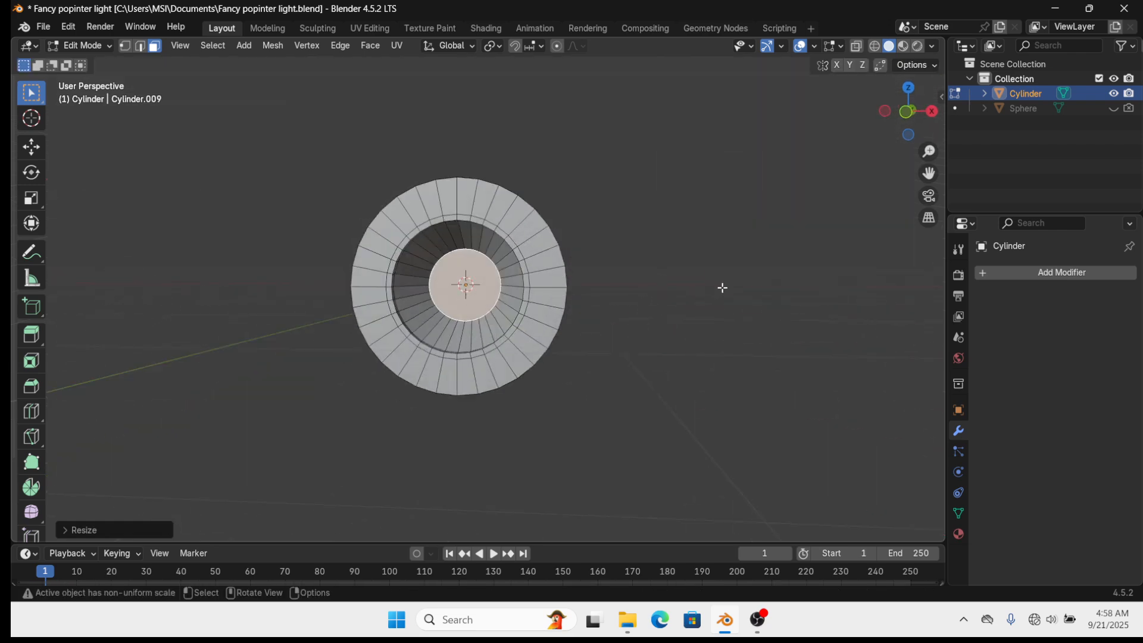
pyautogui.press('KP_1')
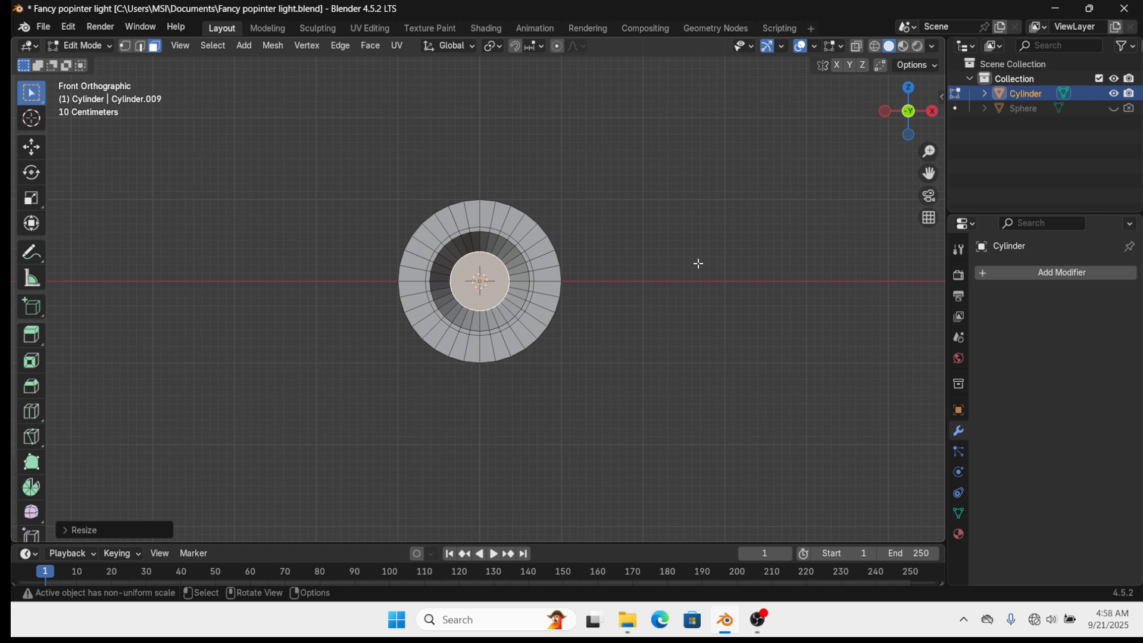
# Inset the cylinder's back end face by about 0.31 m, and inset it again by about 0.06 m
pyautogui.moveTo(697, 260); pyautogui.dragTo(589, 307, button='middle')
pyautogui.moveTo(359, 316); pyautogui.dragTo(417, 279, button='middle')
pyautogui.click(416, 264)
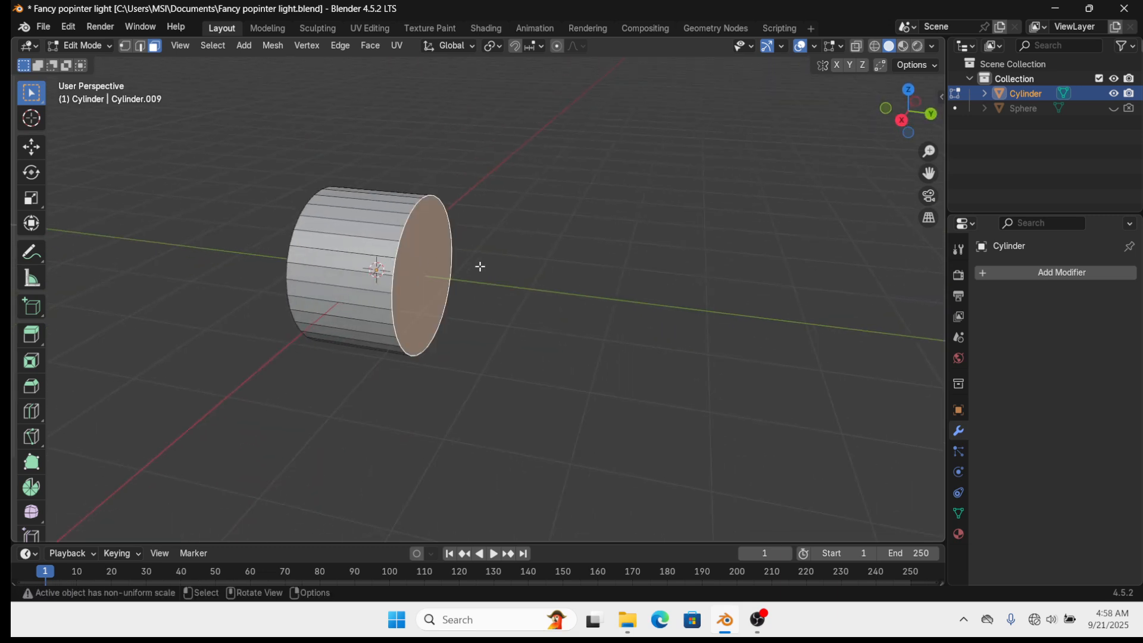
pyautogui.press('i')
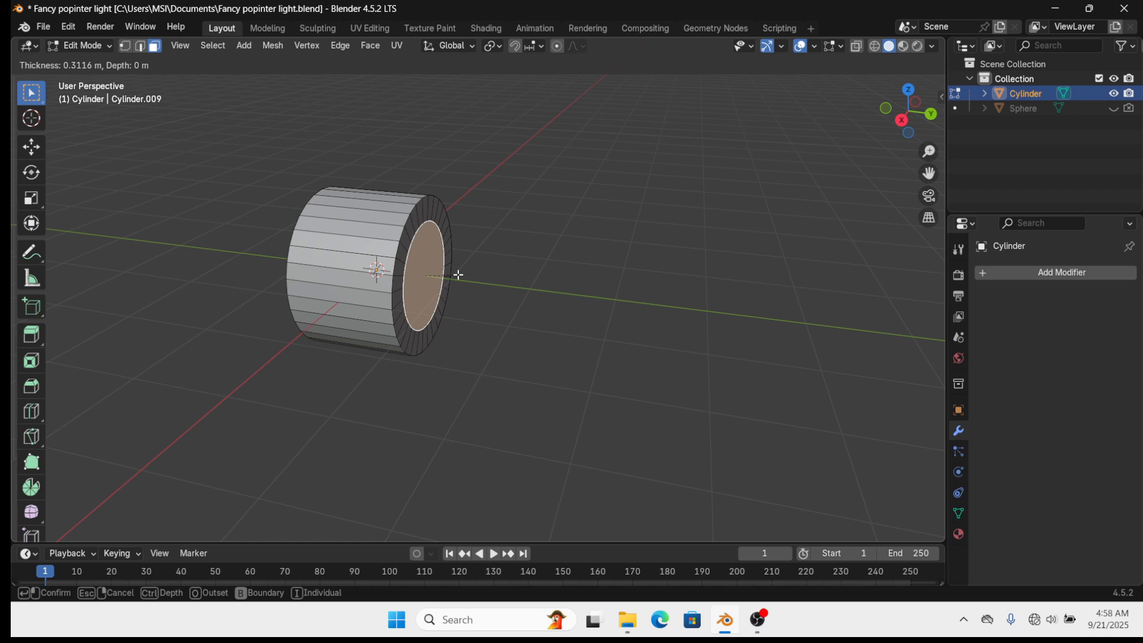
pyautogui.click(456, 274)
pyautogui.press('i')
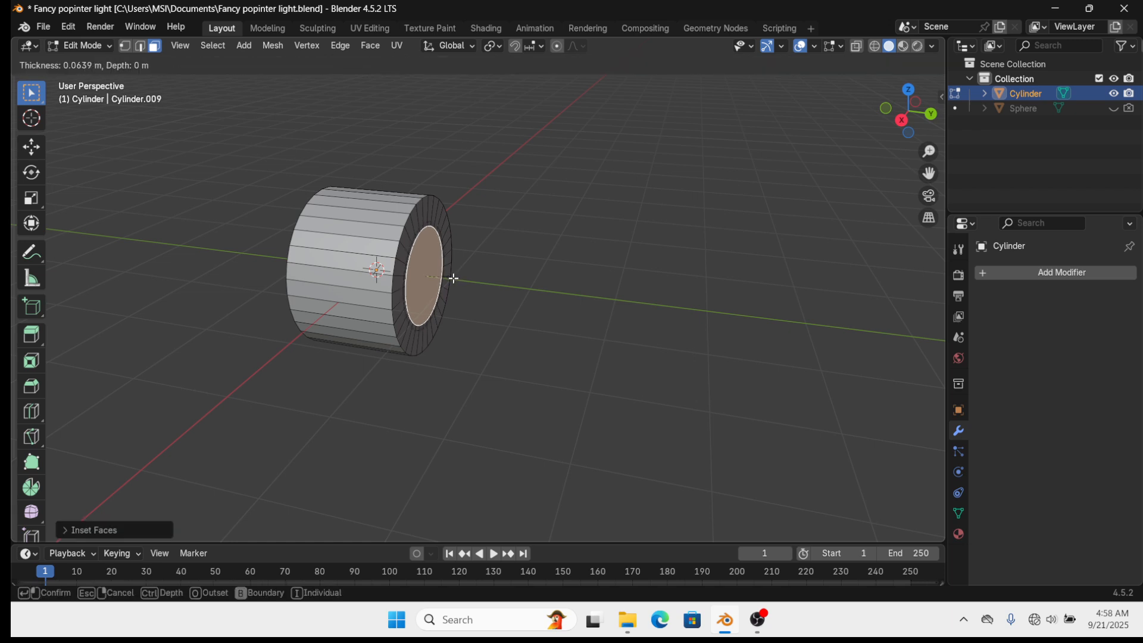
pyautogui.click(453, 280)
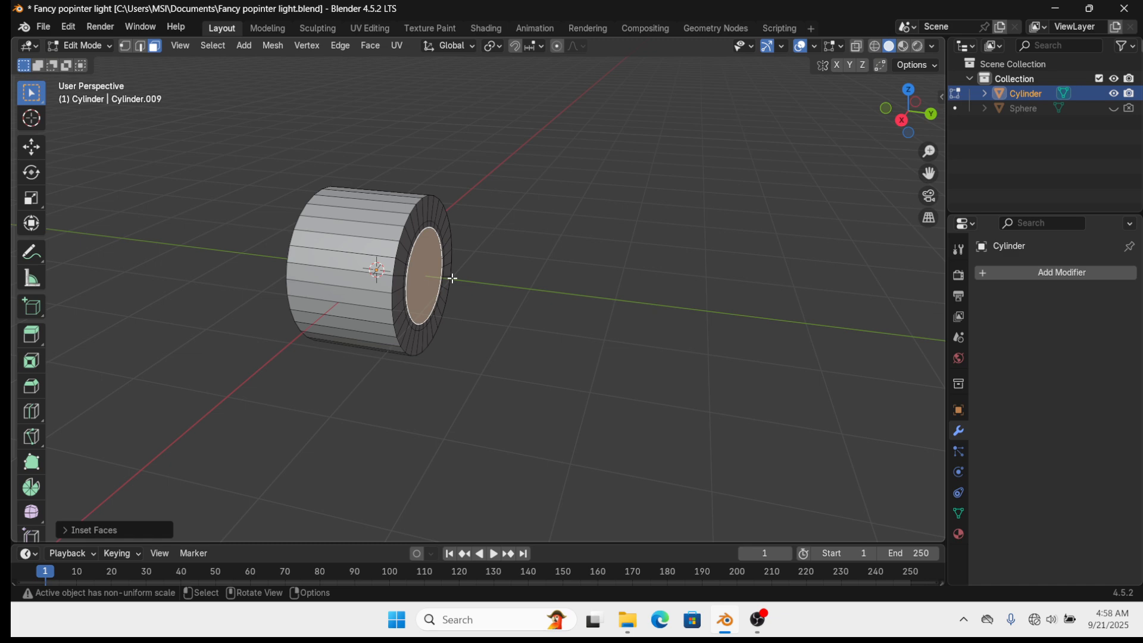
# Extrude the back inner face about 0.02 m inward, and extrude it again deeper into the cylinder
pyautogui.press('e')
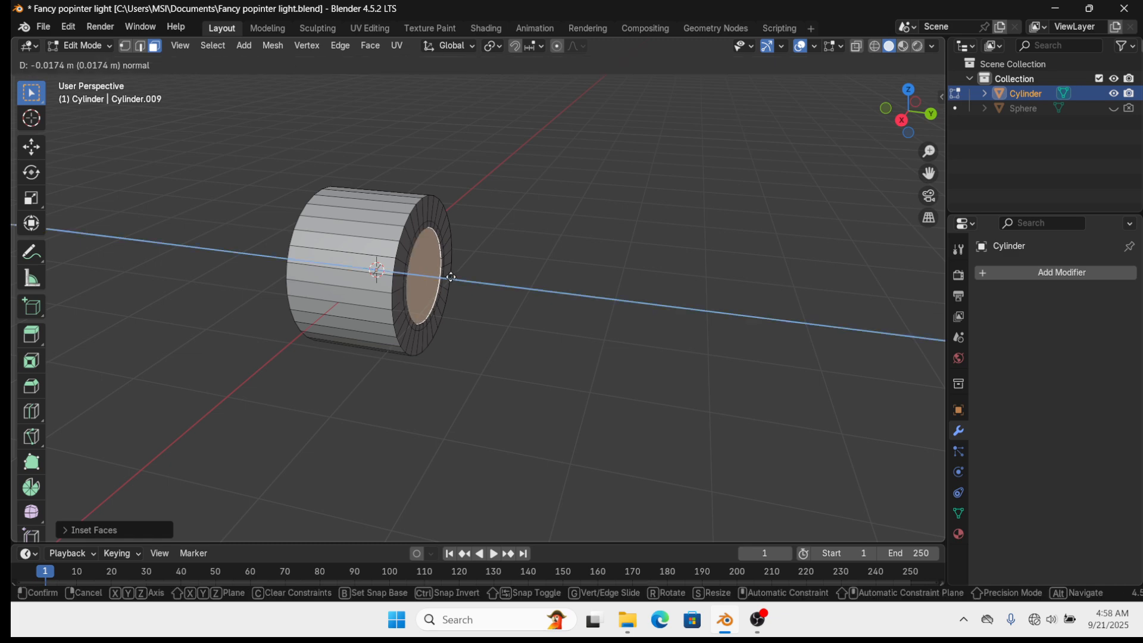
pyautogui.click(451, 278)
pyautogui.press('e')
pyautogui.click(418, 272)
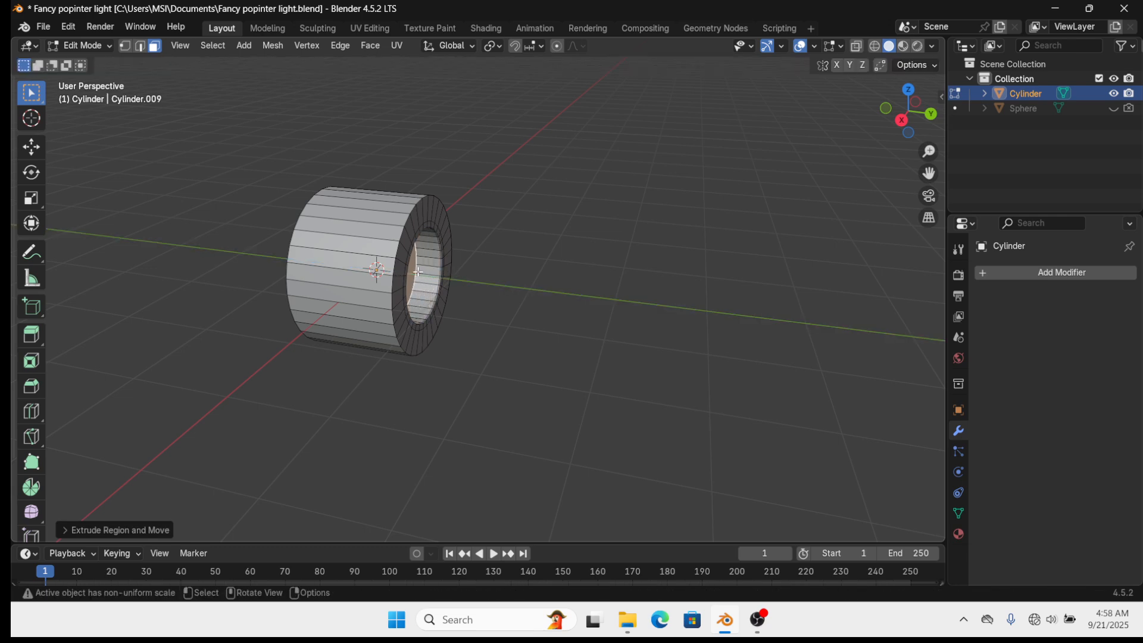
# Scale down the floor face of the back recess to taper it inward, and save the file
pyautogui.moveTo(419, 272); pyautogui.dragTo(539, 317, button='middle')
pyautogui.press('s')
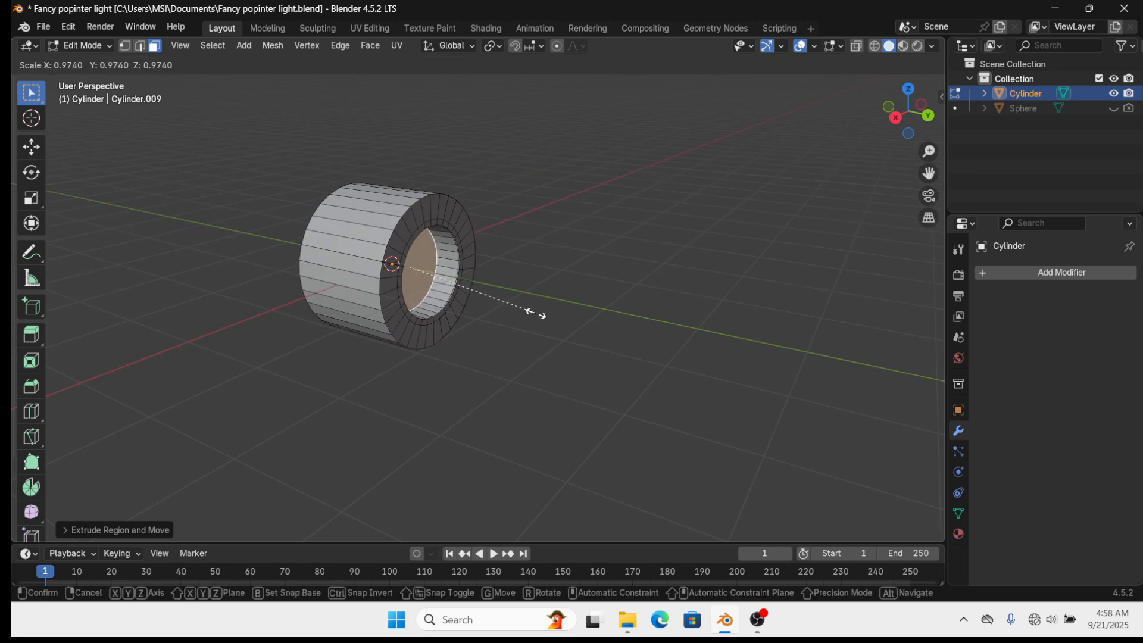
pyautogui.click(514, 307)
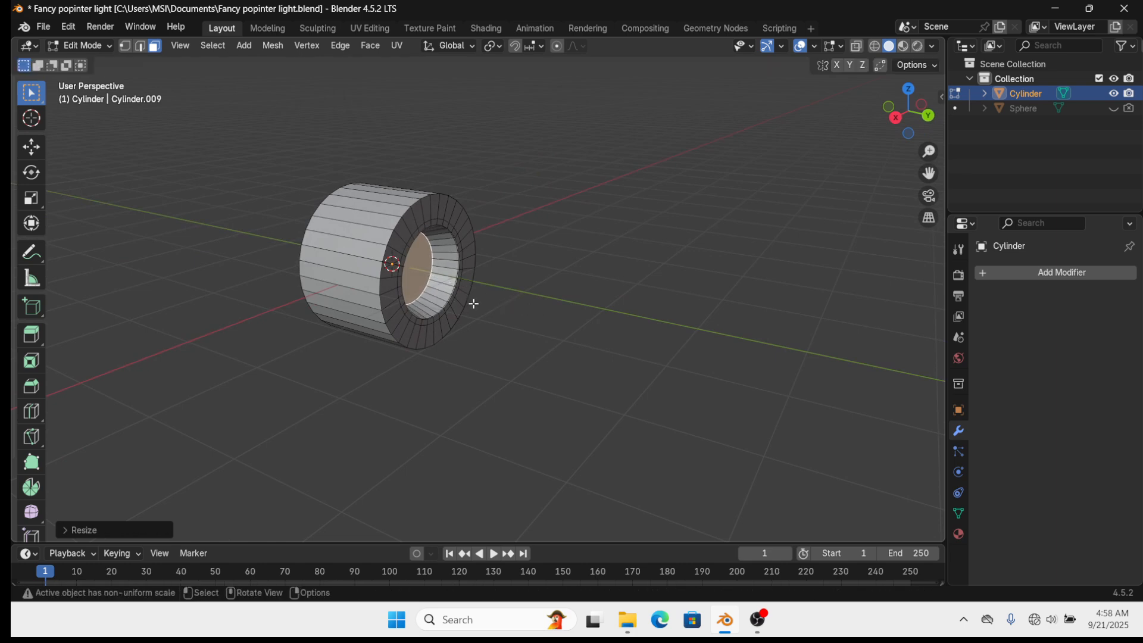
pyautogui.moveTo(474, 304); pyautogui.dragTo(597, 294, button='middle')
pyautogui.scroll(-3, 467, 321)
pyautogui.hotkey('ctrl', 's')
# Add a Bevel modifier to the cylinder with an amount of 0.13 m and 3 segments
pyautogui.moveTo(467, 322); pyautogui.dragTo(671, 201, button='middle')
pyautogui.scroll(5, 531, 320)
pyautogui.press('Tab')
pyautogui.scroll(3, 671, 202)
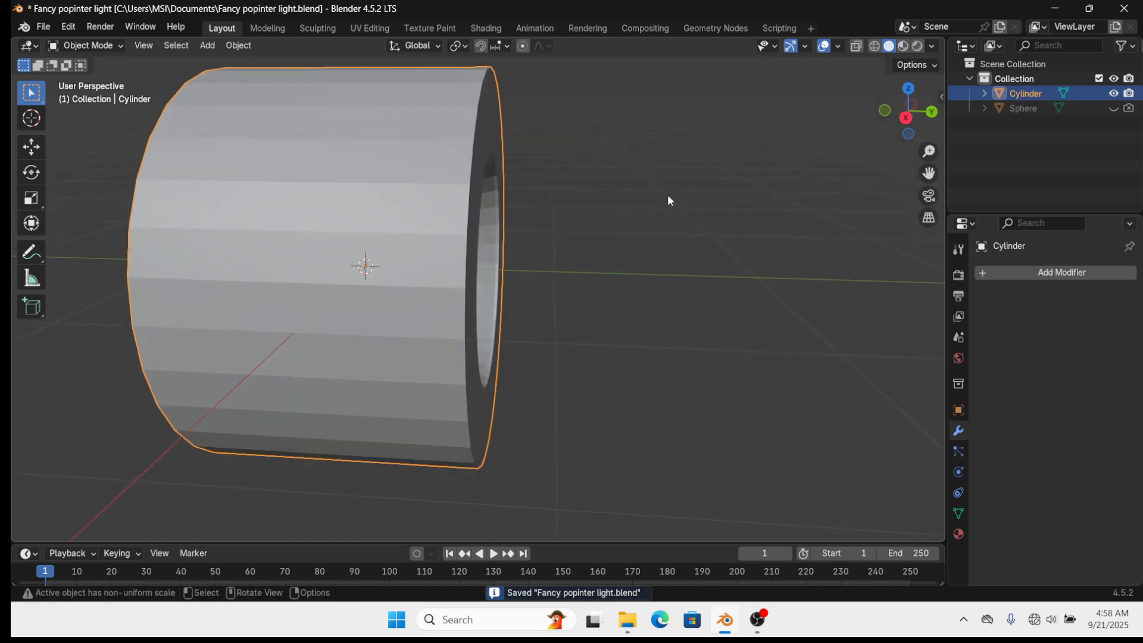
pyautogui.click(1078, 273)
pyautogui.click(1045, 274)
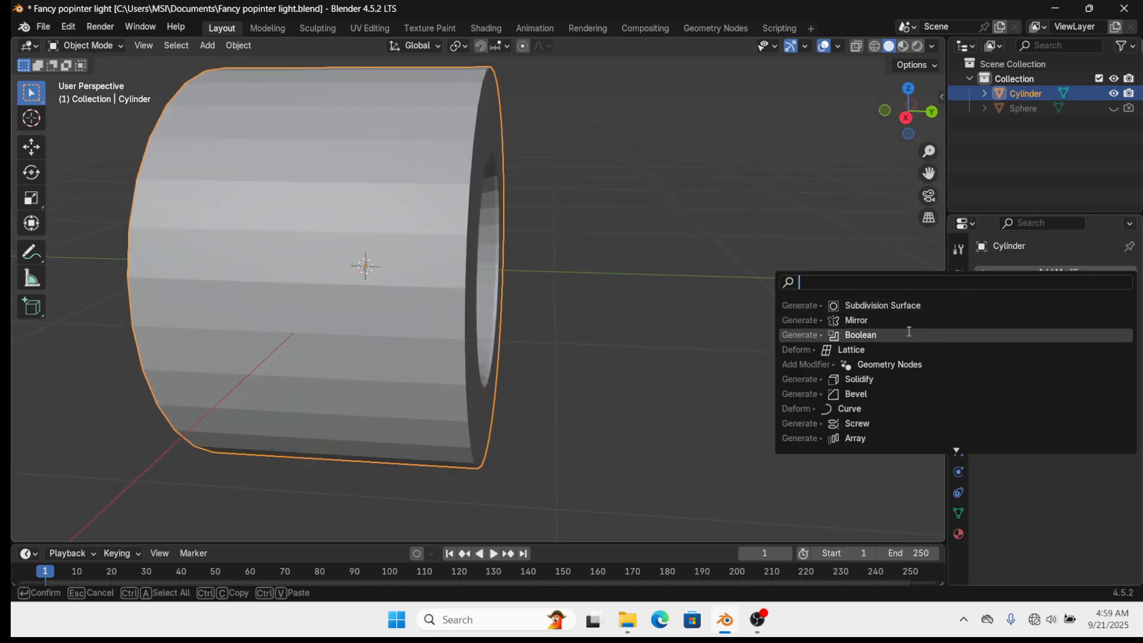
pyautogui.click(902, 395)
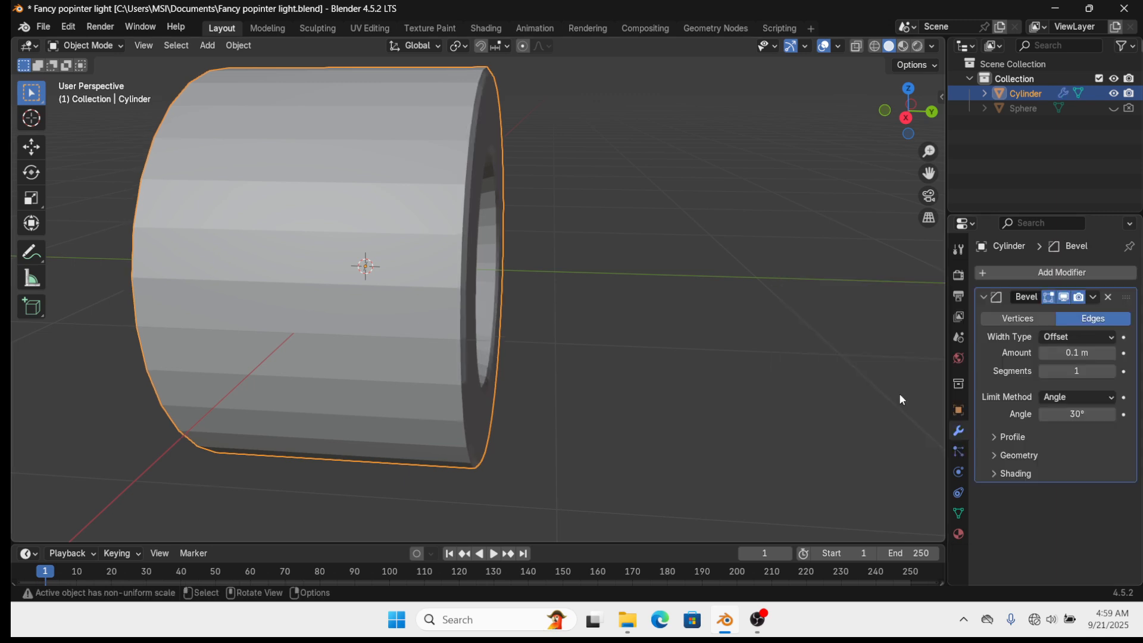
pyautogui.click(1112, 354)
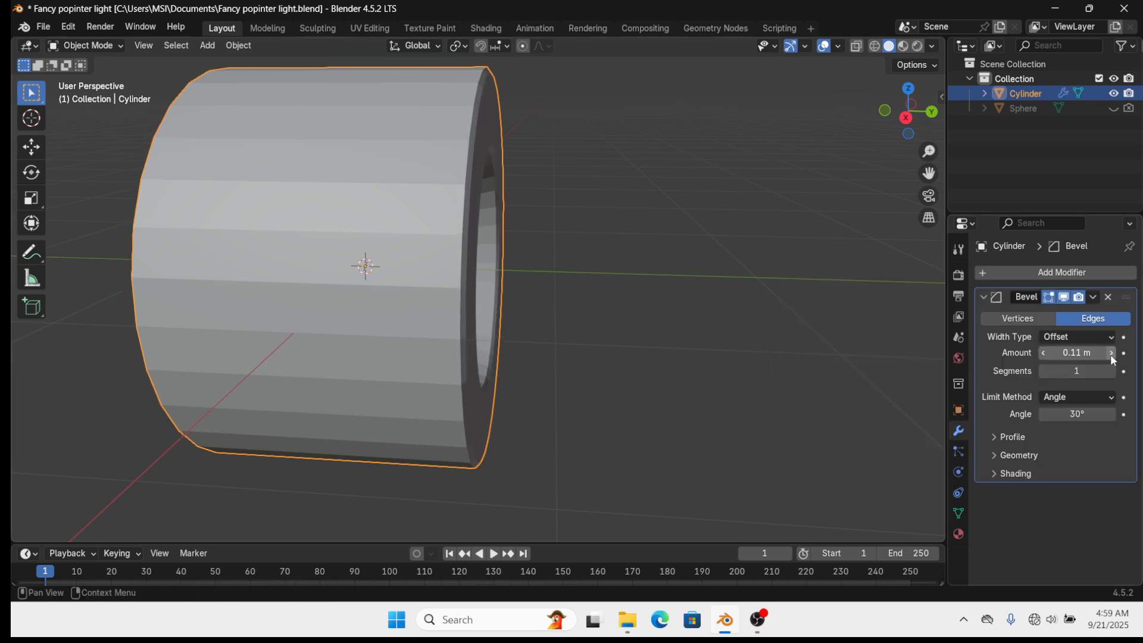
pyautogui.click(1112, 354)
pyautogui.click(1112, 354)
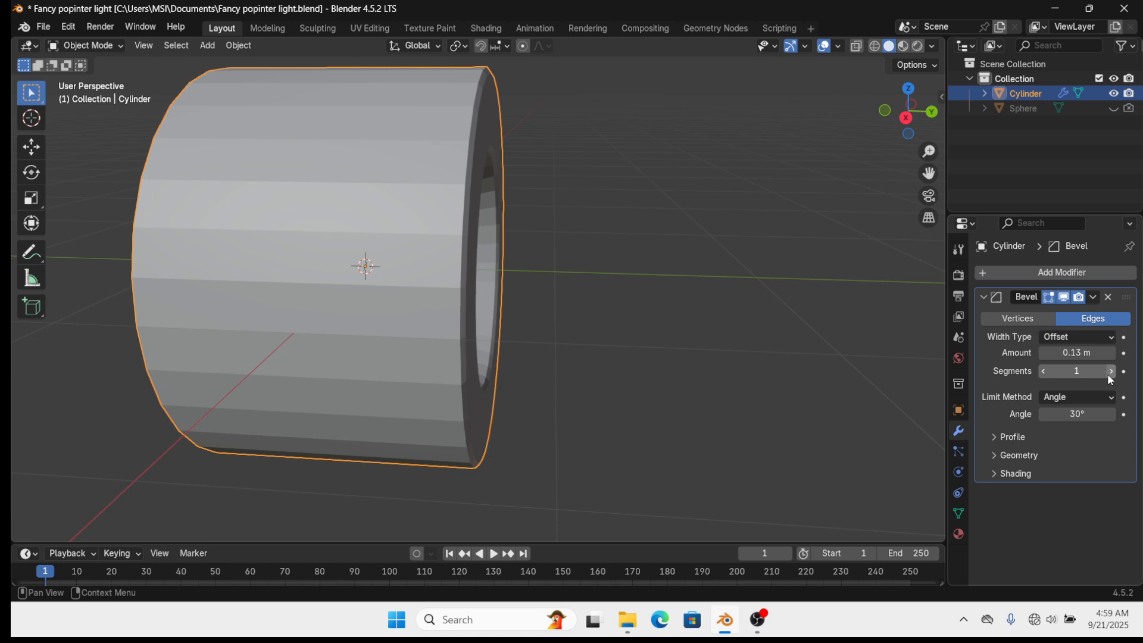
pyautogui.click(1112, 371)
pyautogui.click(1111, 371)
# Add three evenly spaced loop cuts around the cylinder's outer wall
pyautogui.scroll(-3, 413, 325)
pyautogui.press('Tab')
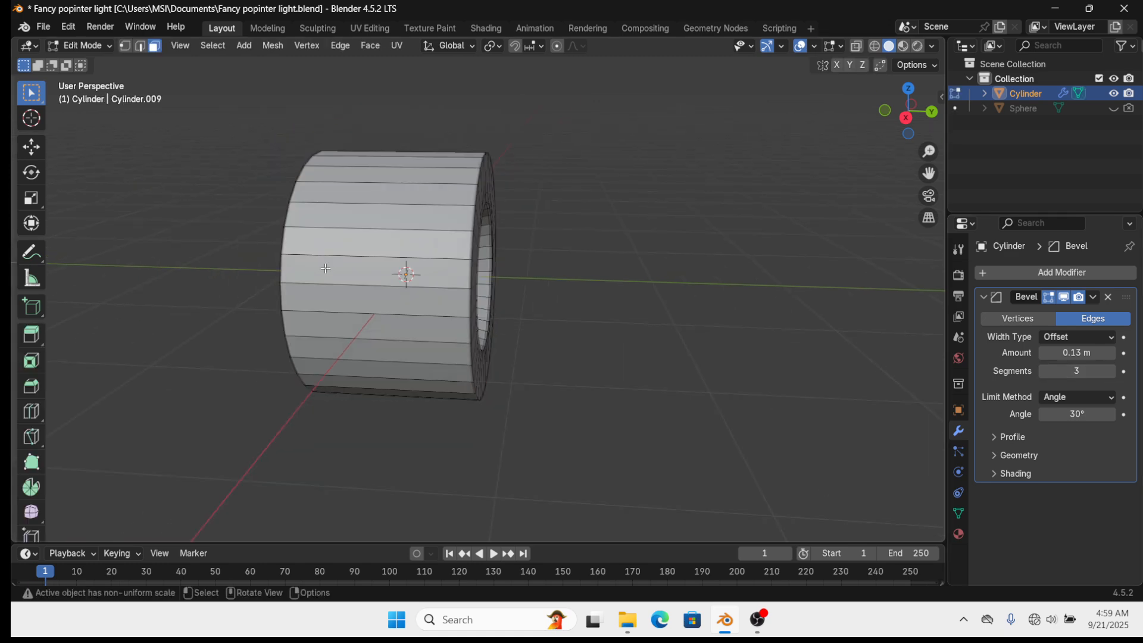
pyautogui.hotkey('ctrl', 'r')
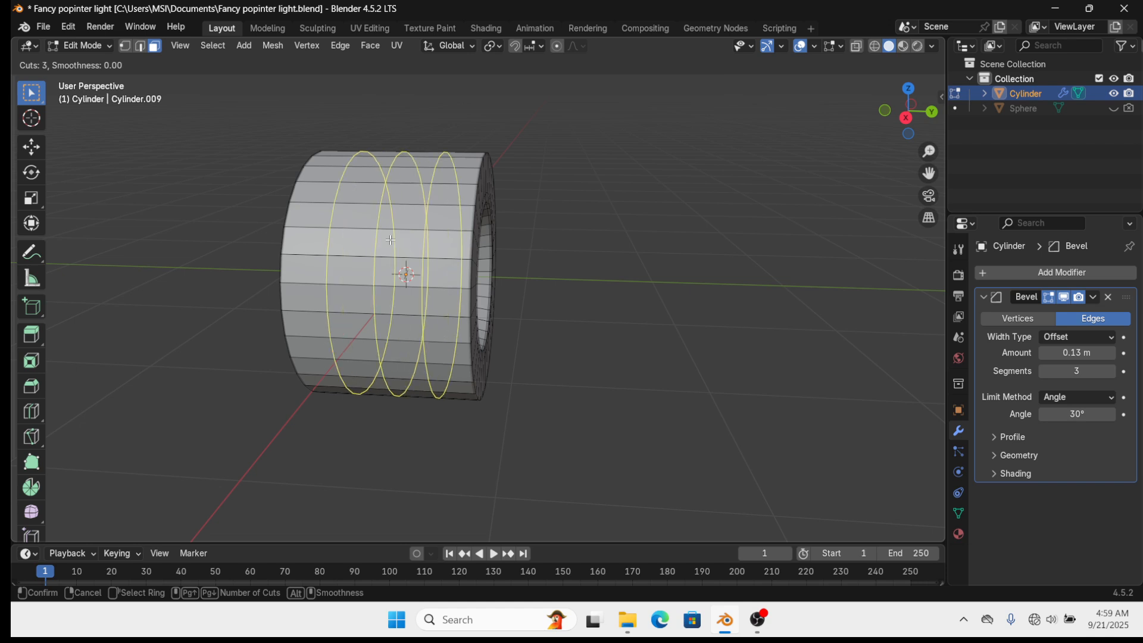
pyautogui.click(390, 240)
pyautogui.click(390, 239)
pyautogui.click(546, 280)
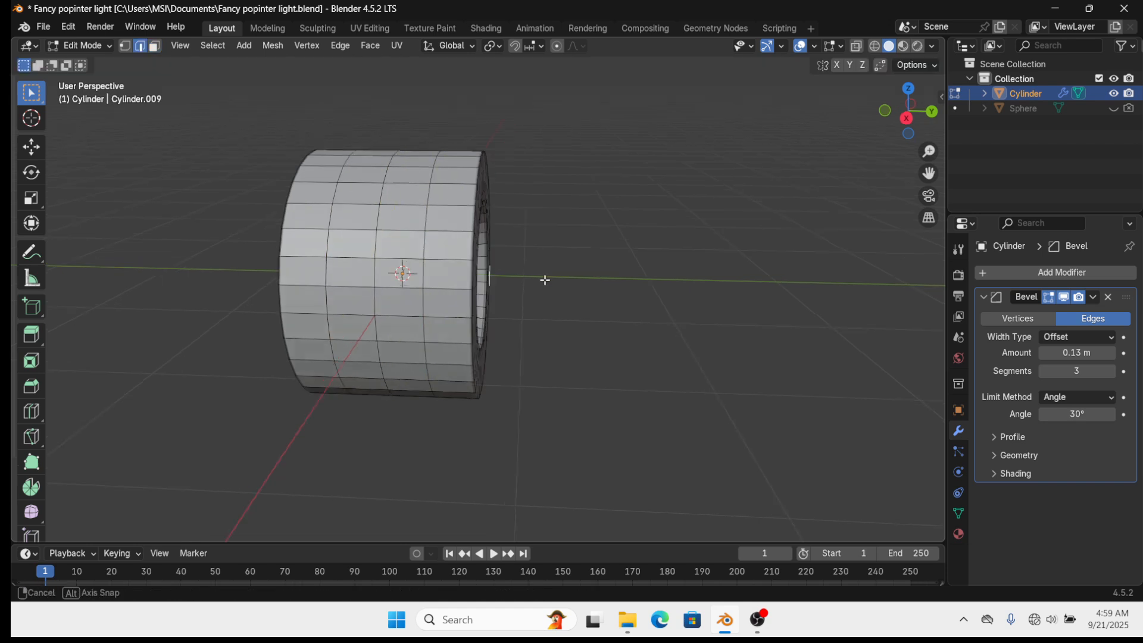
# Examine the cylinder's bevelled edges and the recesses at both ends, with and without the mesh wireframe
pyautogui.press('Tab')
pyautogui.moveTo(545, 280); pyautogui.dragTo(593, 252, button='middle')
pyautogui.press('Tab')
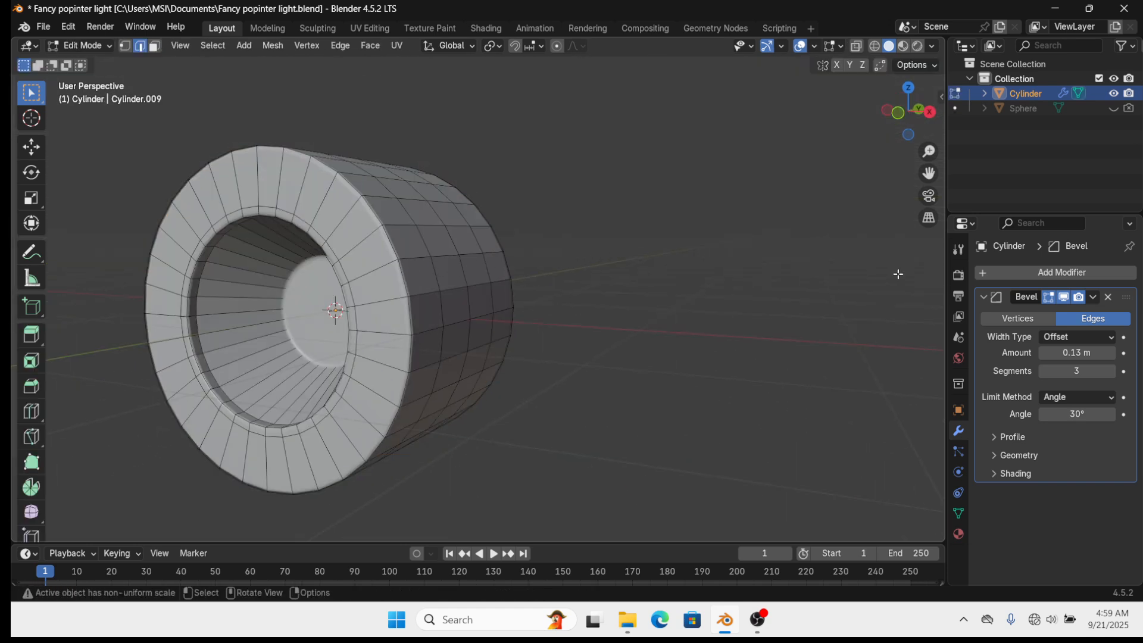
pyautogui.scroll(-4, 455, 280)
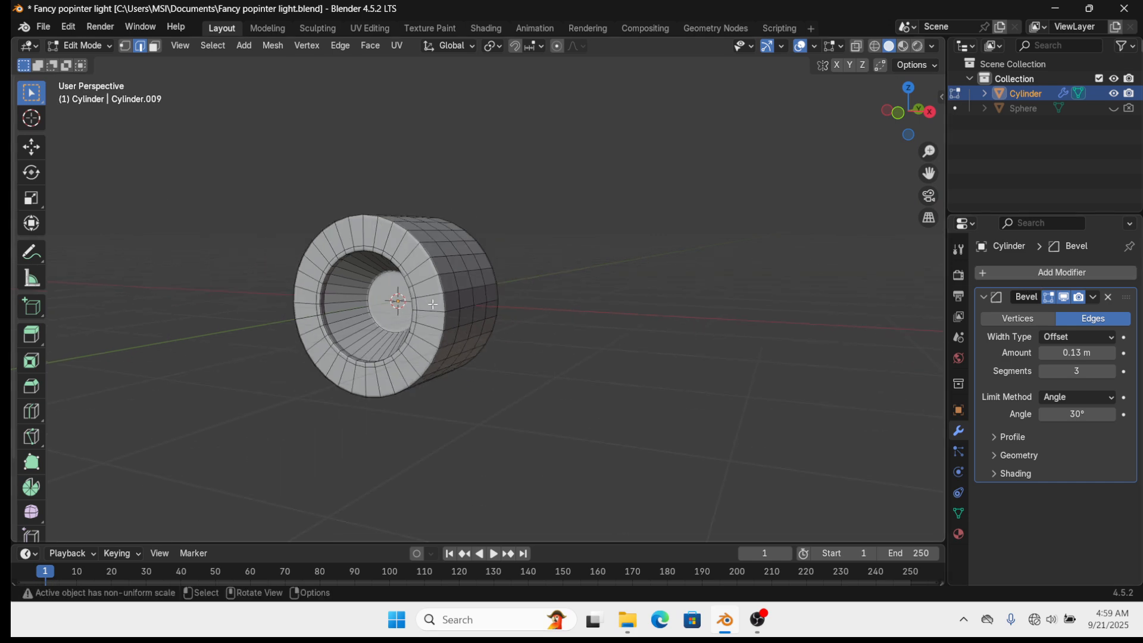
pyautogui.press('Tab')
pyautogui.moveTo(470, 311); pyautogui.dragTo(530, 316, button='middle')
pyautogui.scroll(3, 411, 334)
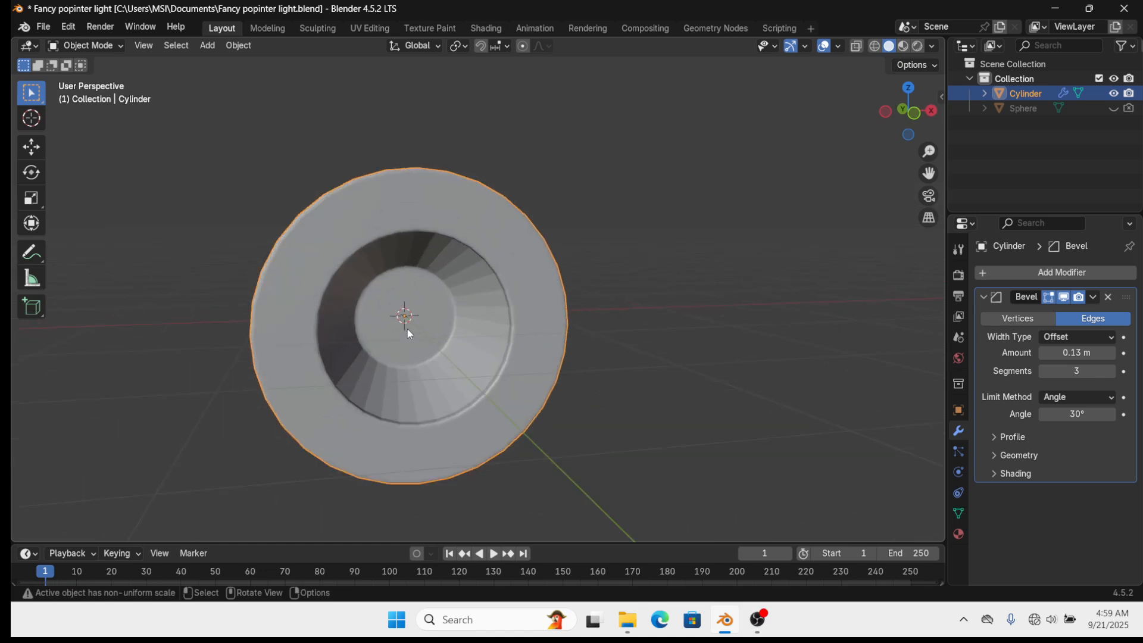
pyautogui.moveTo(407, 329); pyautogui.dragTo(578, 298, button='middle')
pyautogui.moveTo(713, 264); pyautogui.dragTo(592, 305, button='middle')
# Add a Subdivision Surface modifier with viewport level 2 to the cylinder and apply flat shading
pyautogui.click(1016, 271)
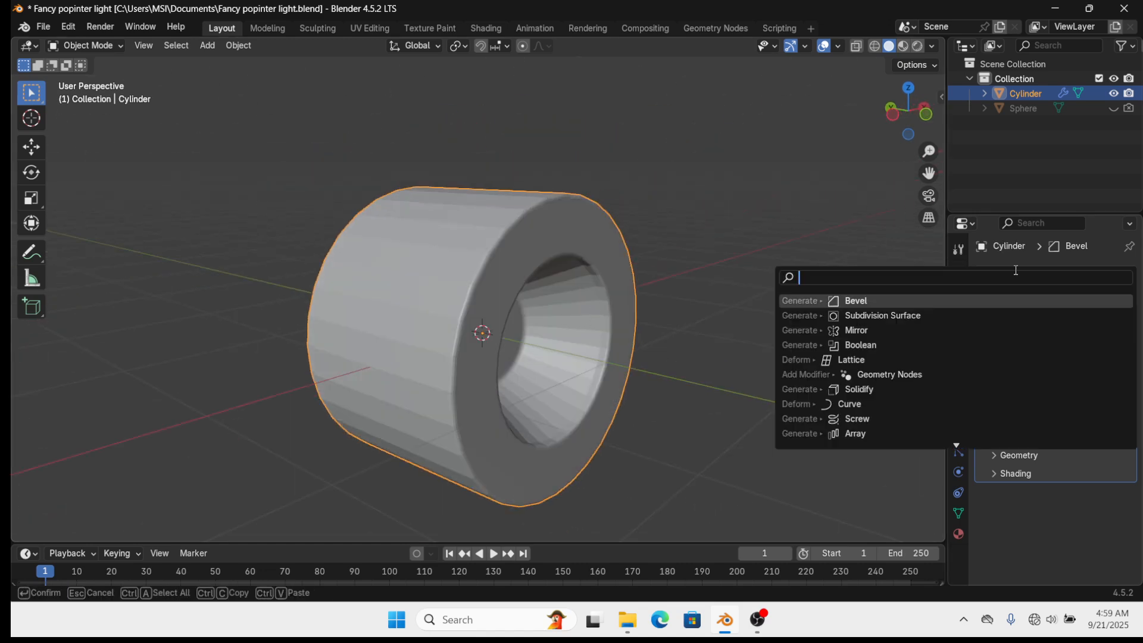
pyautogui.click(917, 316)
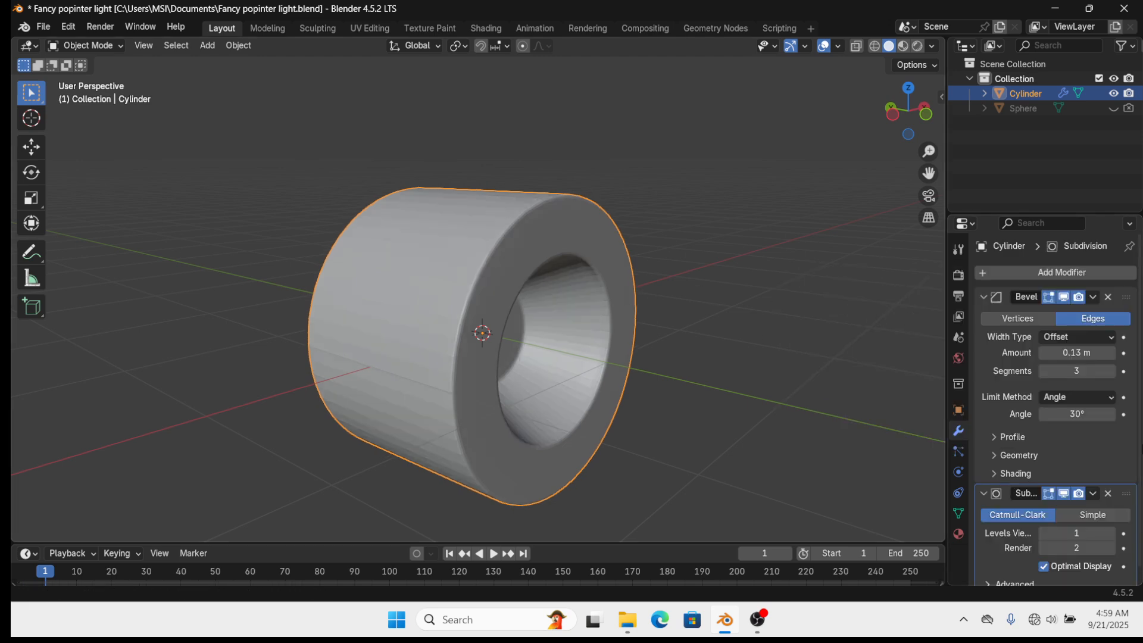
pyautogui.scroll(-1, 1058, 409)
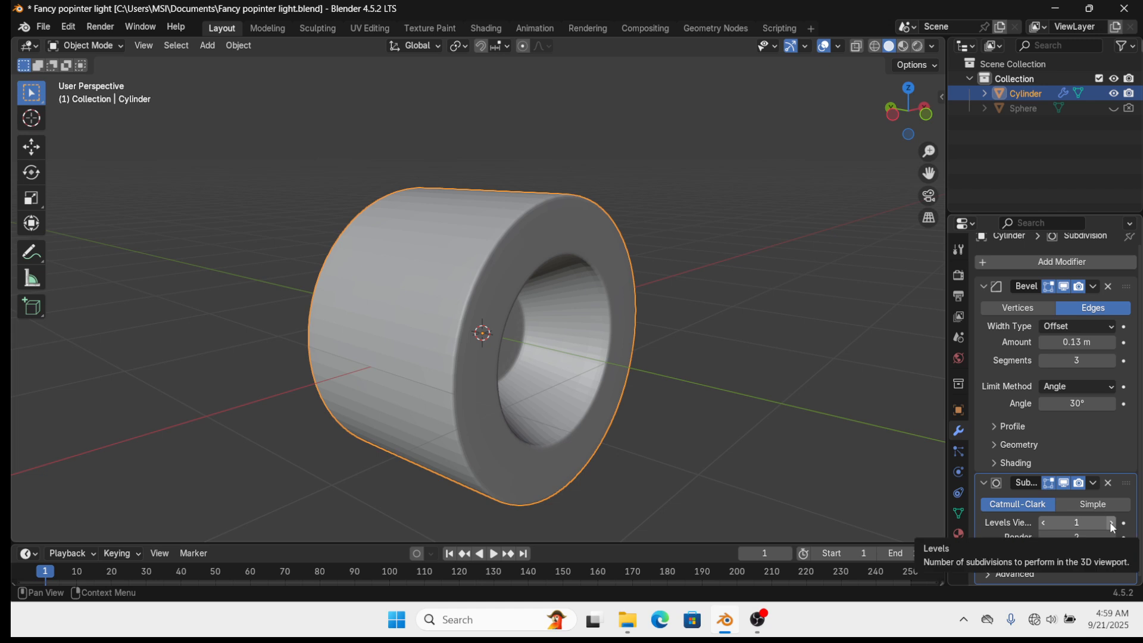
pyautogui.click(1110, 521)
pyautogui.moveTo(666, 348); pyautogui.dragTo(628, 288, button='middle')
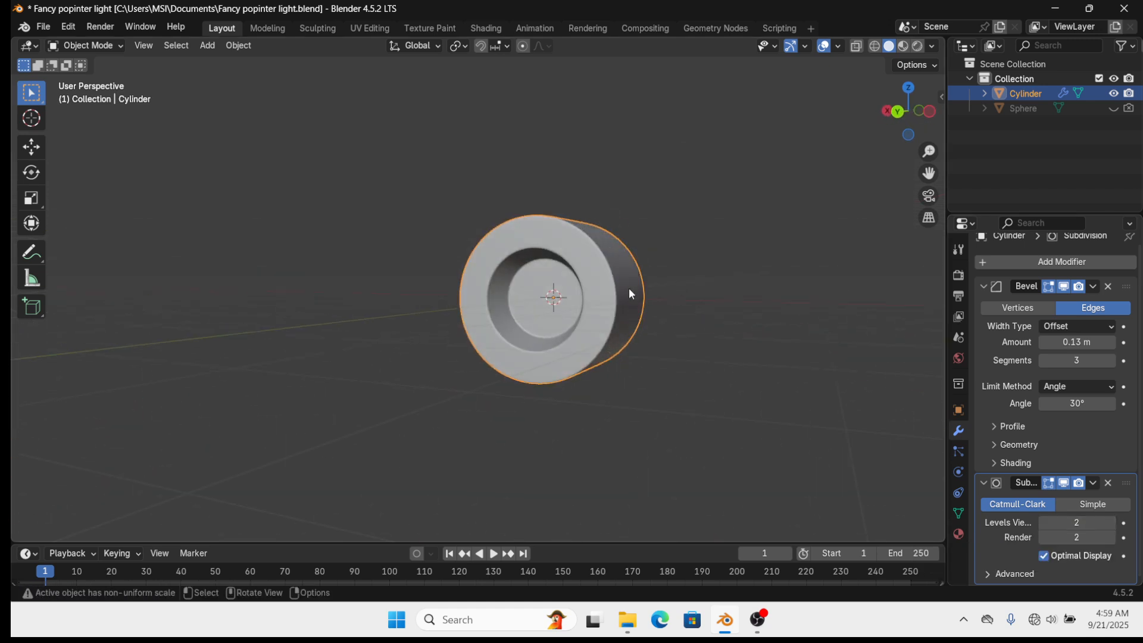
pyautogui.rightClick(619, 296)
pyautogui.click(598, 303)
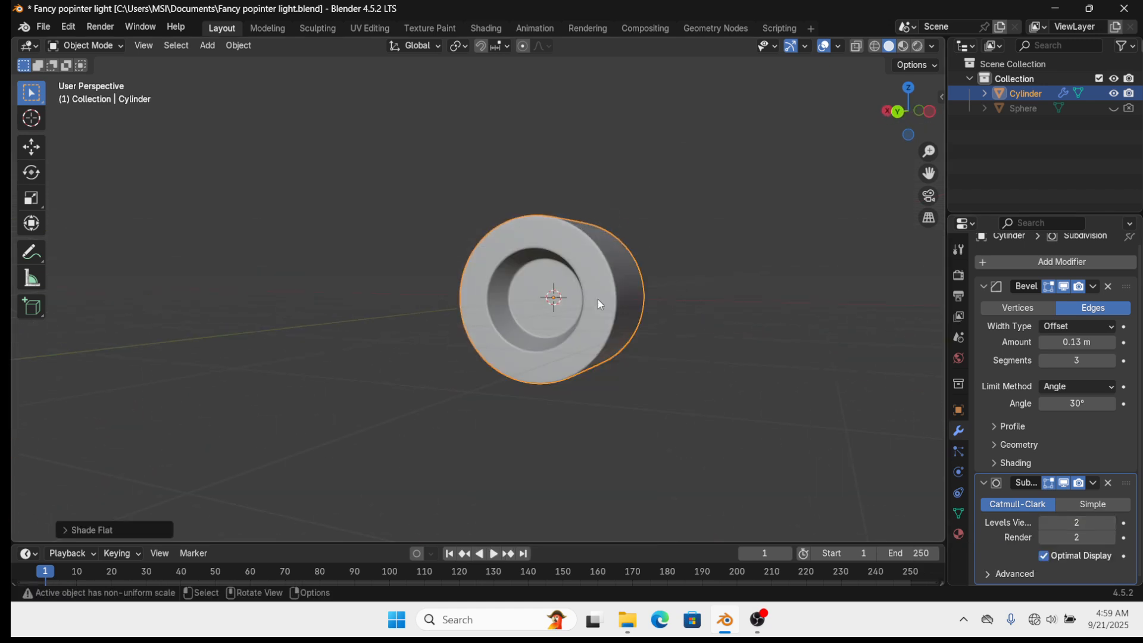
# Examine the cylinder's recesses in the front, side and back orthographic views and from oblique angles
pyautogui.moveTo(637, 262); pyautogui.dragTo(509, 272, button='middle')
pyautogui.scroll(-3, 416, 275)
pyautogui.press('KP_5')
pyautogui.press('KP_1')
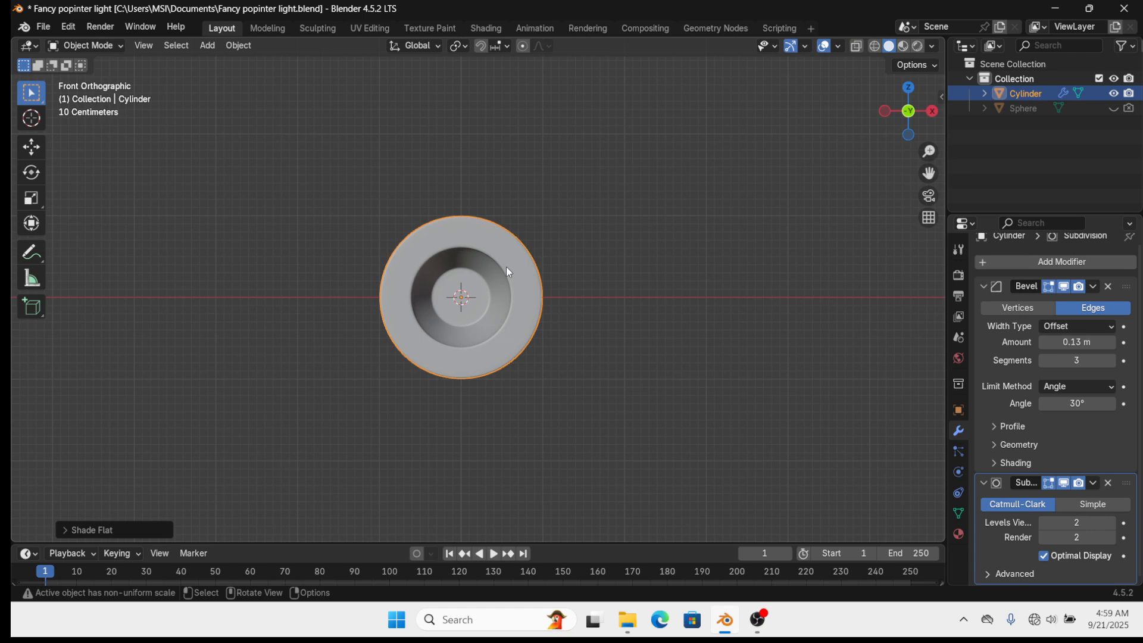
pyautogui.press('KP_3')
pyautogui.press('ctrl+KP_1')
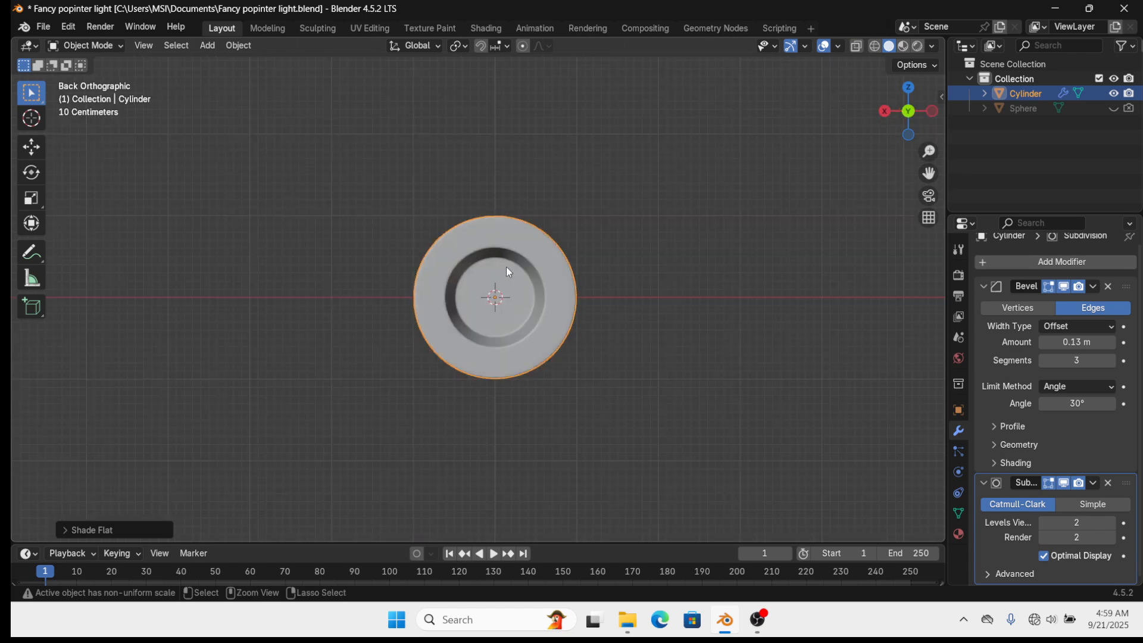
pyautogui.scroll(-3, 507, 267)
pyautogui.moveTo(414, 352); pyautogui.dragTo(351, 267, button='middle')
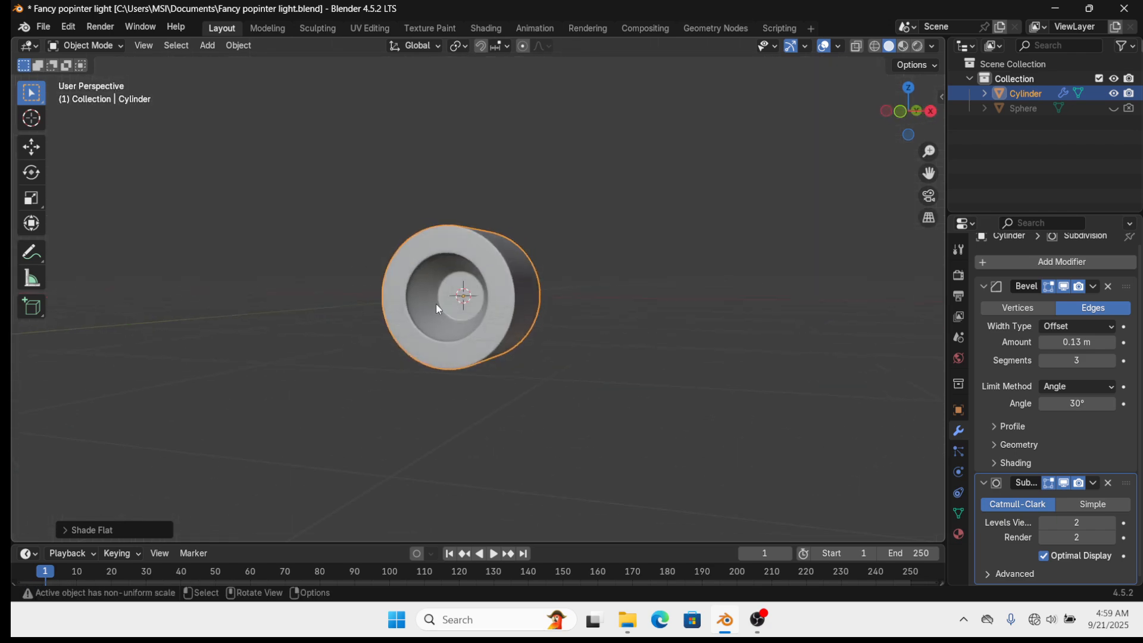
pyautogui.moveTo(438, 308); pyautogui.dragTo(316, 290, button='middle')
pyautogui.moveTo(581, 337); pyautogui.dragTo(519, 323, button='middle')
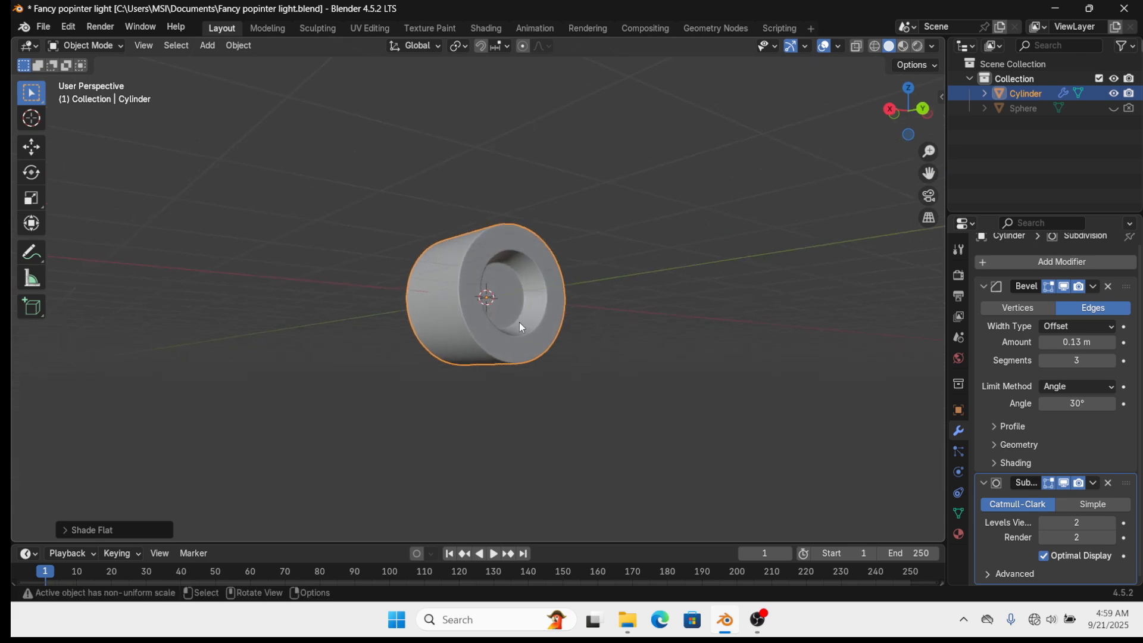
# Scale the floor face of the back recess down further, then return to Object Mode with nothing selected
pyautogui.press('Tab')
pyautogui.moveTo(510, 275); pyautogui.dragTo(488, 280, button='middle')
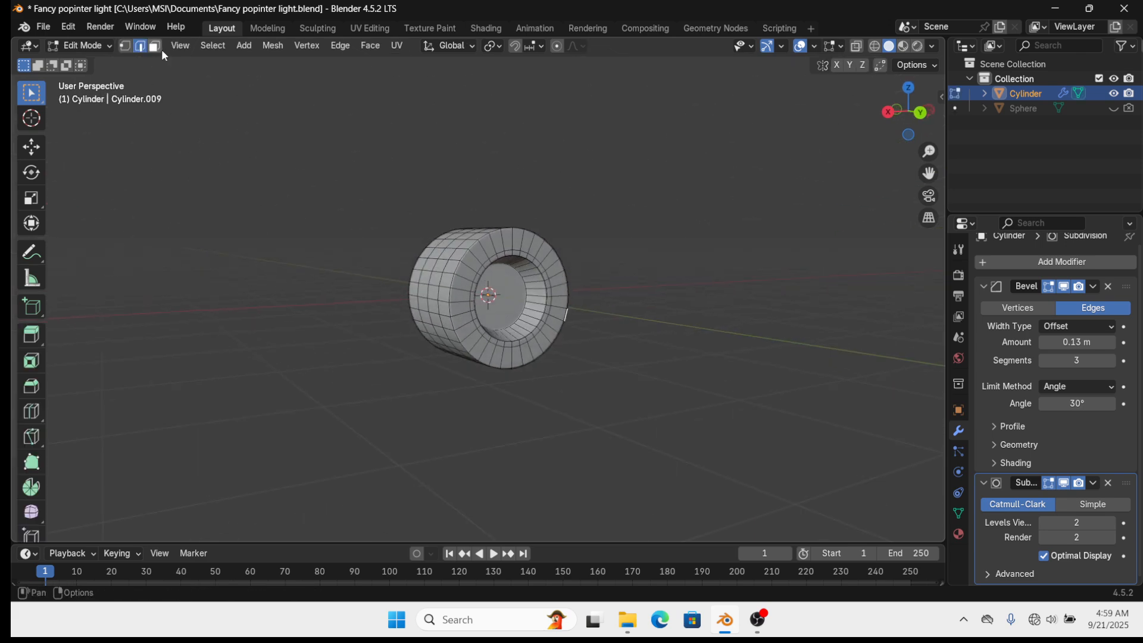
pyautogui.press('3')
pyautogui.click(499, 300)
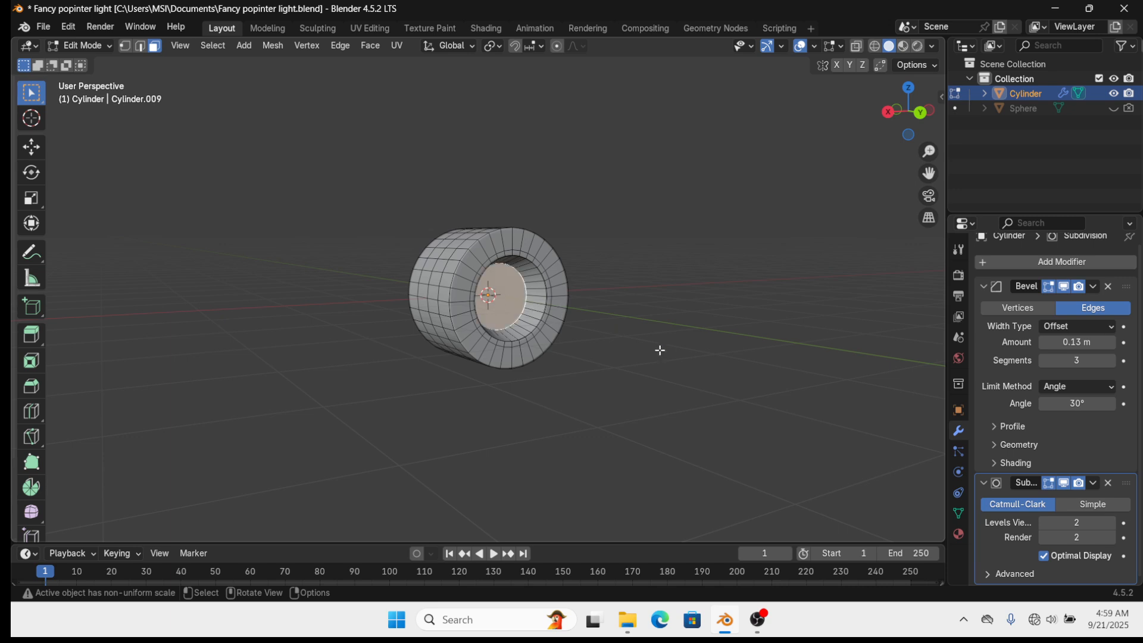
pyautogui.press('s')
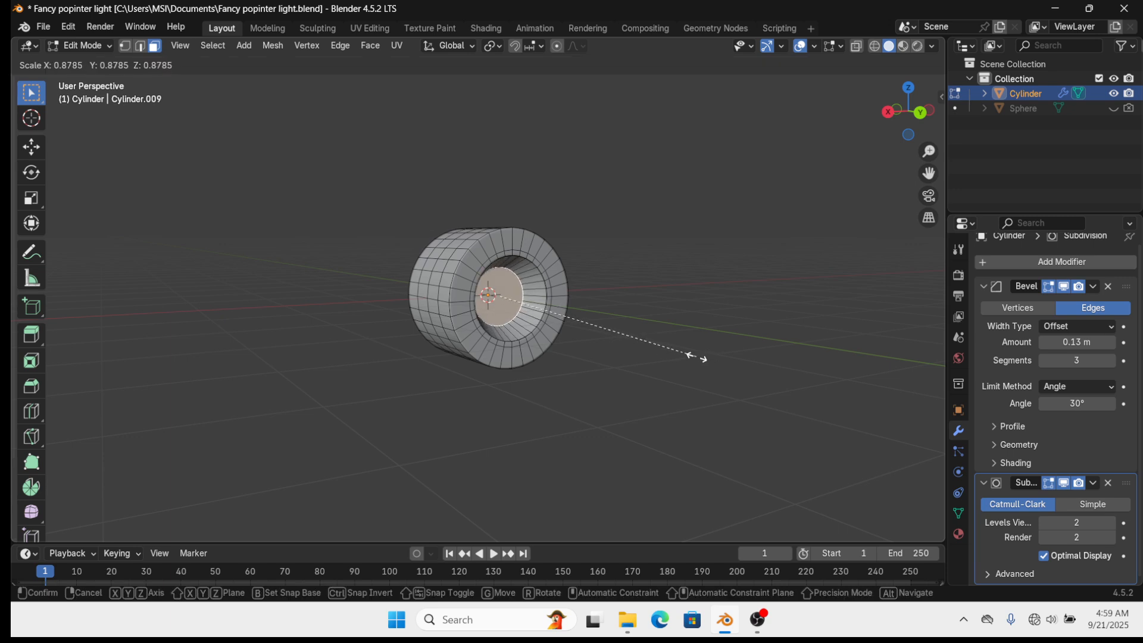
pyautogui.click(664, 349)
pyautogui.moveTo(595, 341); pyautogui.dragTo(698, 397, button='middle')
pyautogui.press('Tab')
pyautogui.click(699, 395)
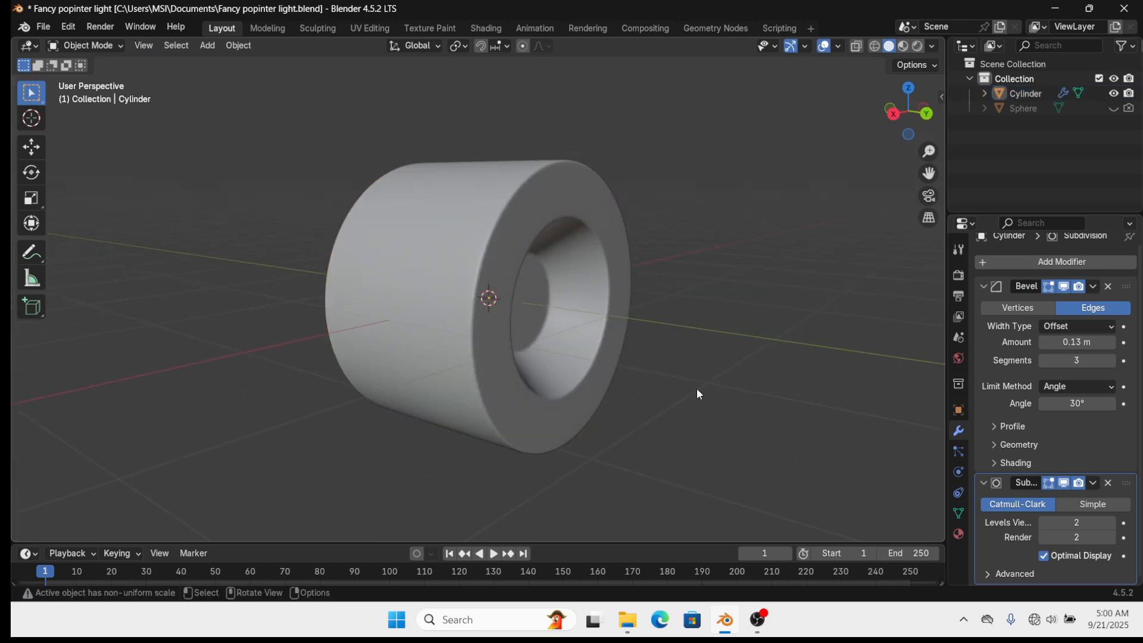
# Add a UV sphere at the centre of the cylinder
pyautogui.hotkey('shift', 'a')
pyautogui.moveTo(660, 300)
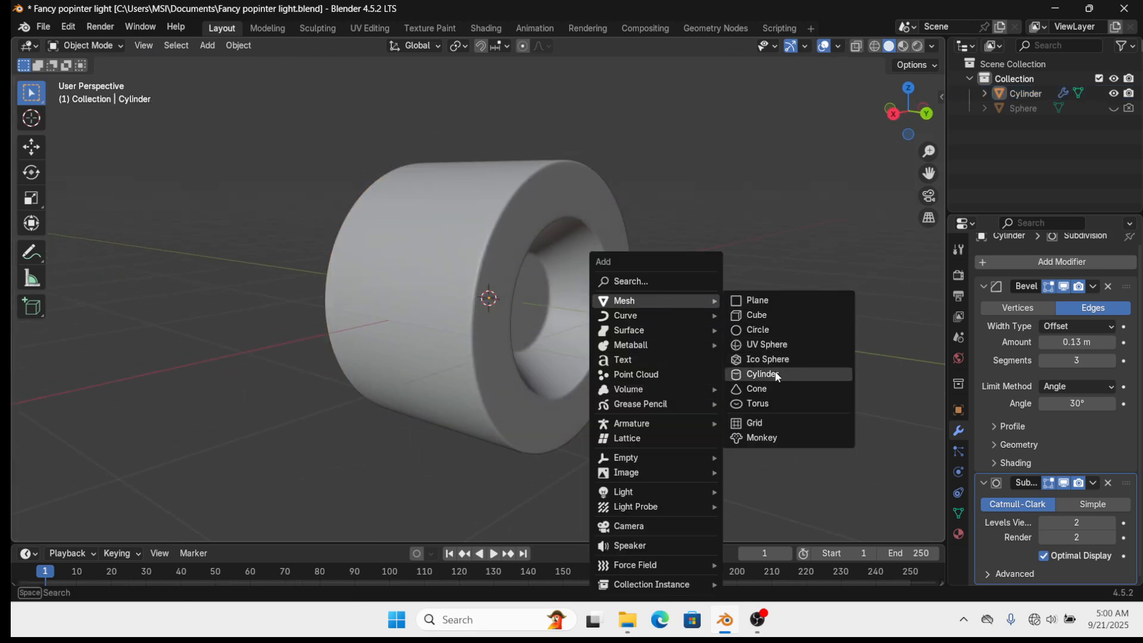
pyautogui.click(763, 345)
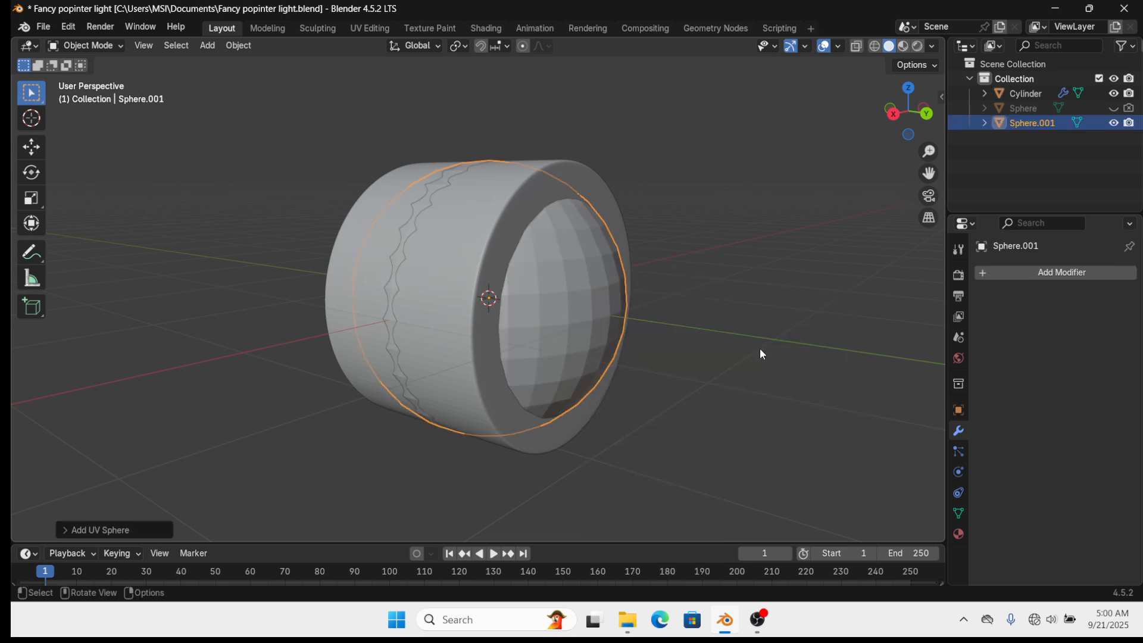
# Scale the sphere down to roughly half size and move it along the Y axis into the back recess
pyautogui.press('s')
pyautogui.click(680, 373)
pyautogui.press('g')
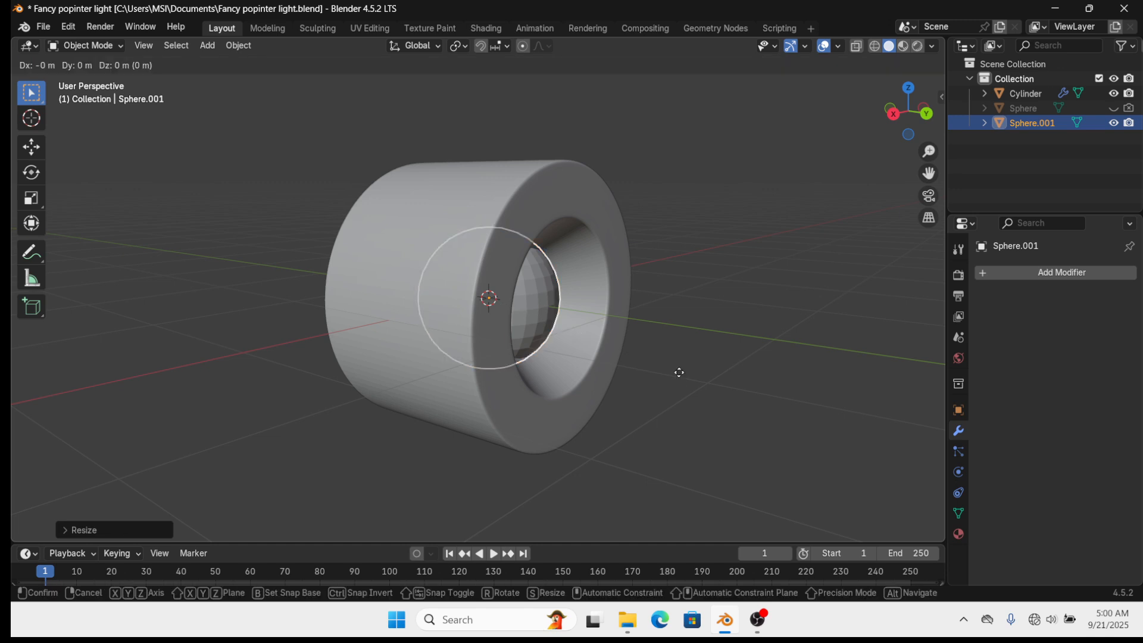
pyautogui.press('z')
pyautogui.press('x')
pyautogui.press('y')
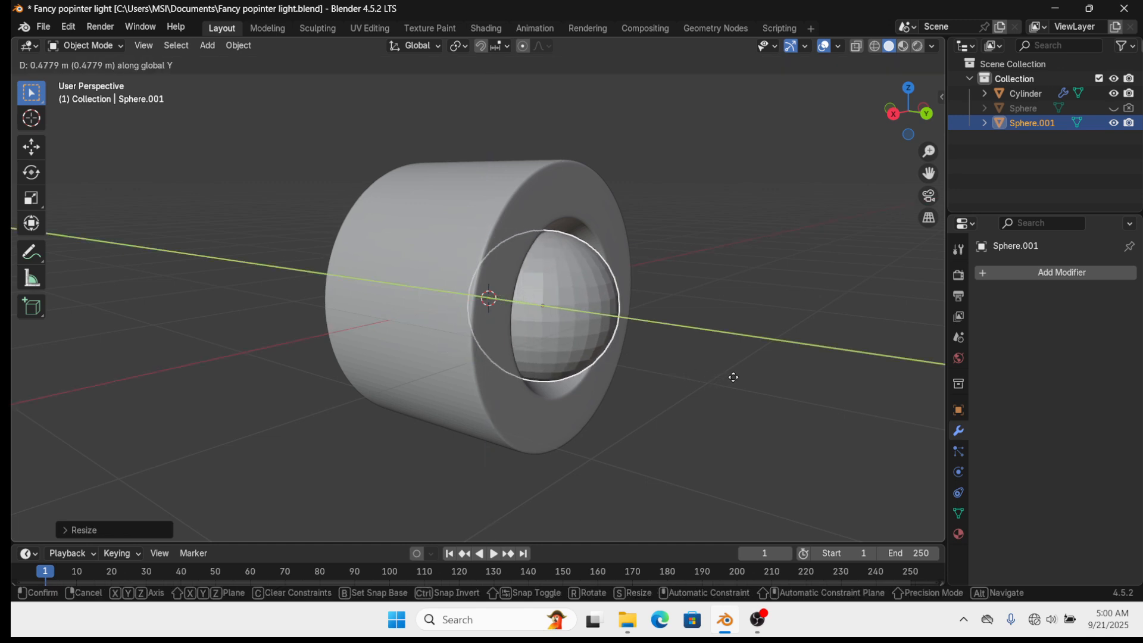
pyautogui.click(661, 389)
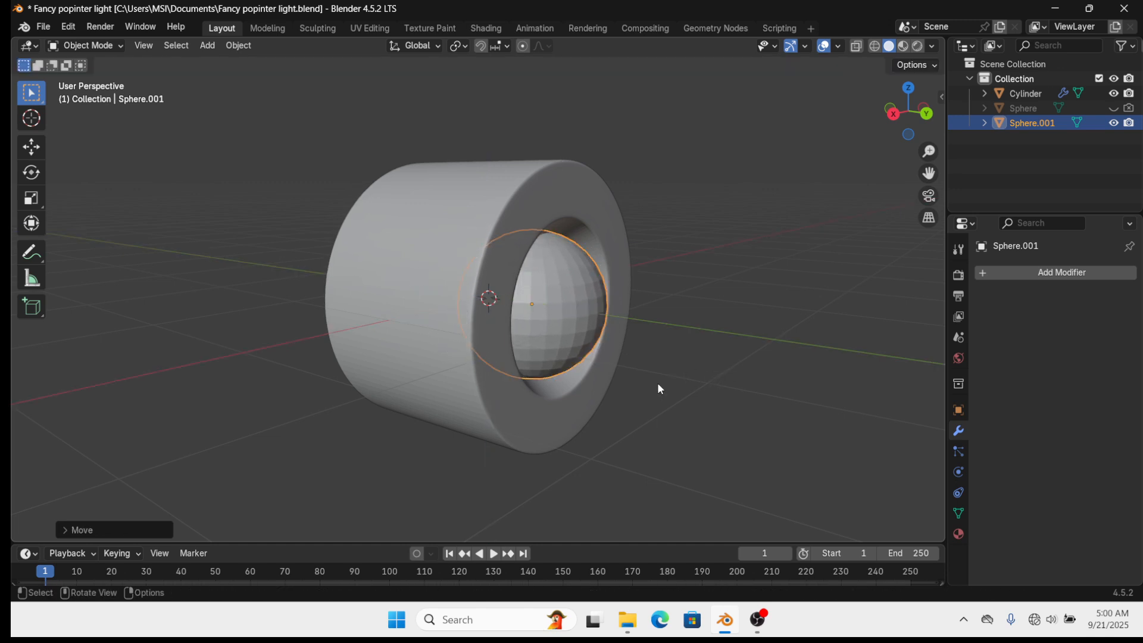
# Resize the sphere slightly to fit the back recess, and save the file
pyautogui.moveTo(667, 388); pyautogui.dragTo(403, 360, button='middle')
pyautogui.press('s')
pyautogui.click(673, 402)
pyautogui.hotkey('ctrl', 's')
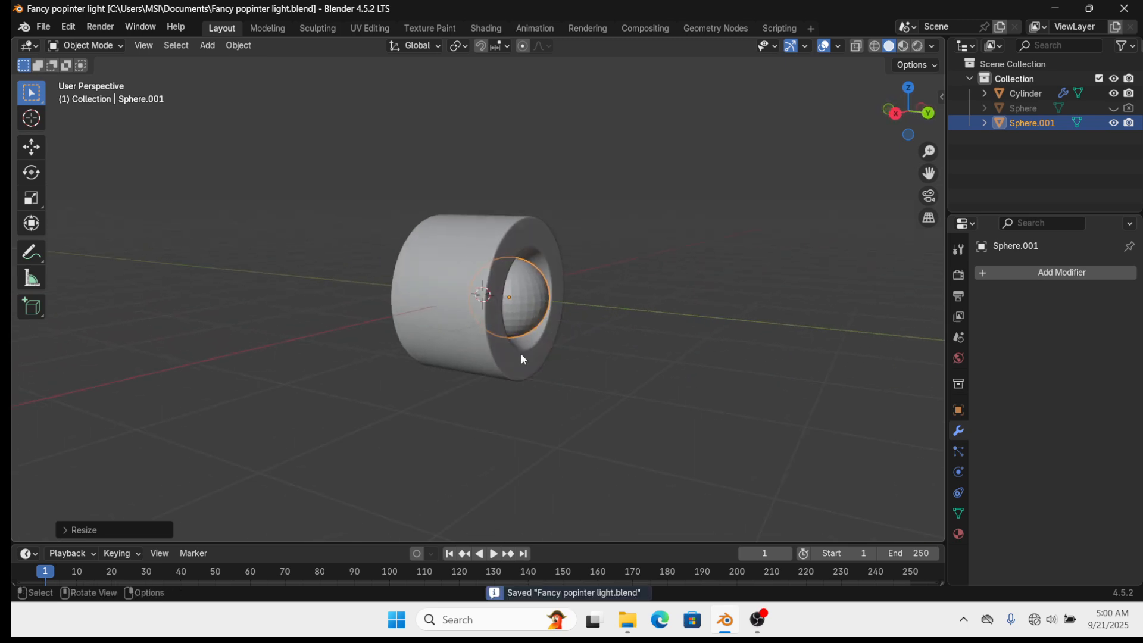
# Undo the scaling and the Y-axis move of the sphere
pyautogui.scroll(2, 569, 352)
pyautogui.press('Tab')
pyautogui.moveTo(598, 330); pyautogui.dragTo(712, 421, button='middle')
pyautogui.scroll(-5, 581, 365)
pyautogui.scroll(1, 643, 382)
pyautogui.scroll(3, 564, 386)
pyautogui.moveTo(564, 385); pyautogui.dragTo(529, 382, button='middle')
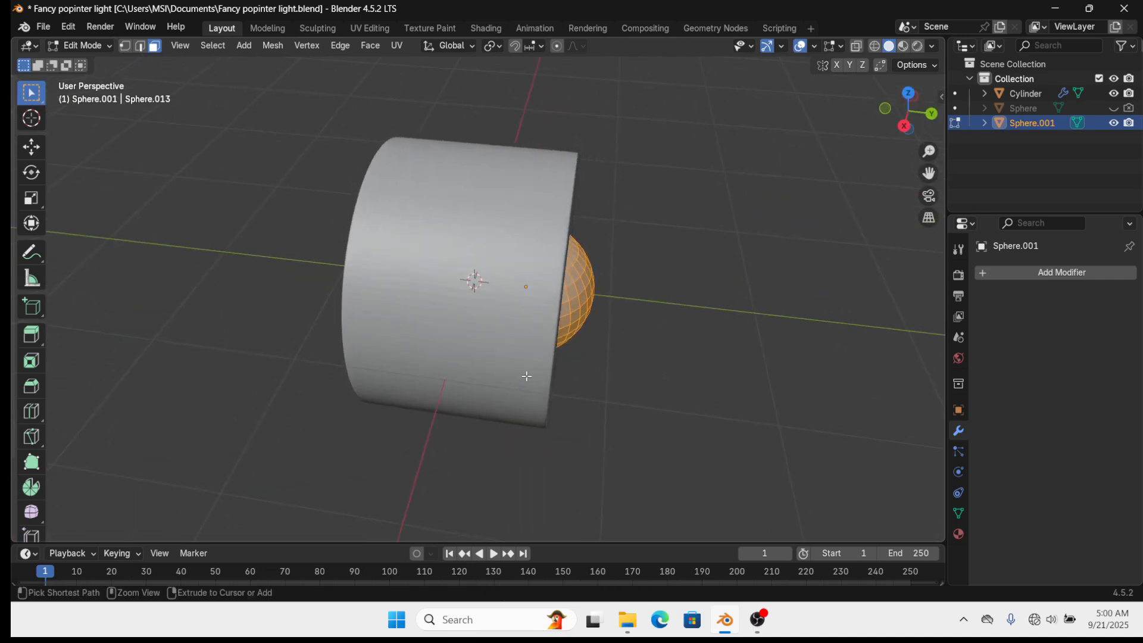
pyautogui.press('Tab')
pyautogui.hotkey('ctrl', 'z')
pyautogui.hotkey('ctrl', 'z')
pyautogui.hotkey('ctrl', 'z')
pyautogui.hotkey('ctrl', 'z')
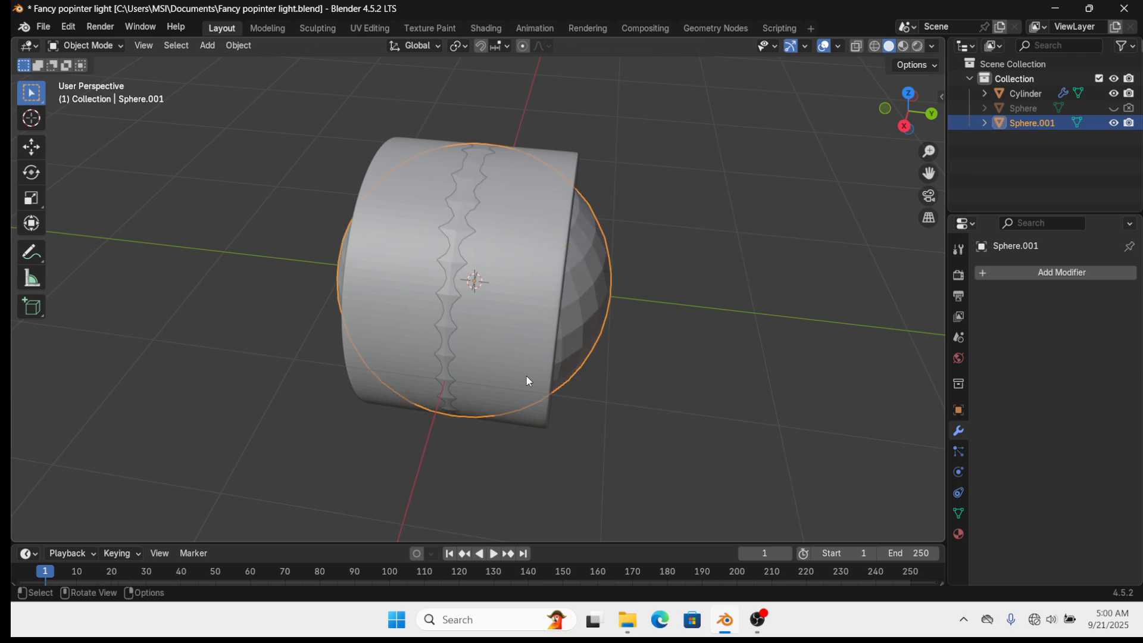
# Scale the sphere's mesh down in Edit Mode and move it along the Y axis into the cylinder's back recess
pyautogui.press('Tab')
pyautogui.press('s')
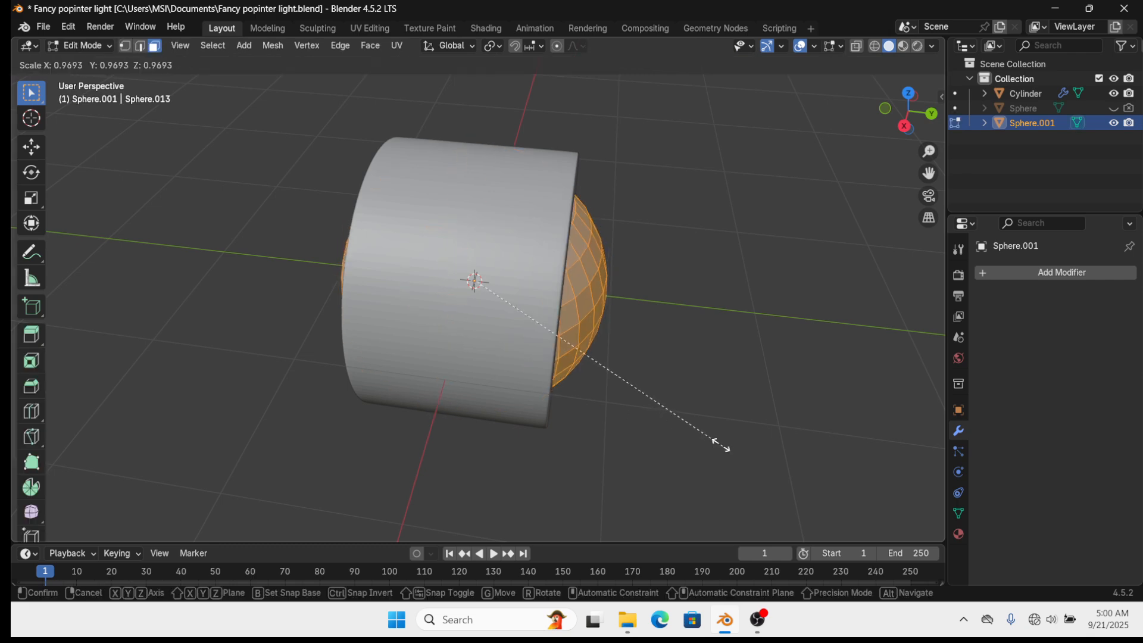
pyautogui.click(605, 367)
pyautogui.press('g')
pyautogui.press('z')
pyautogui.press('x')
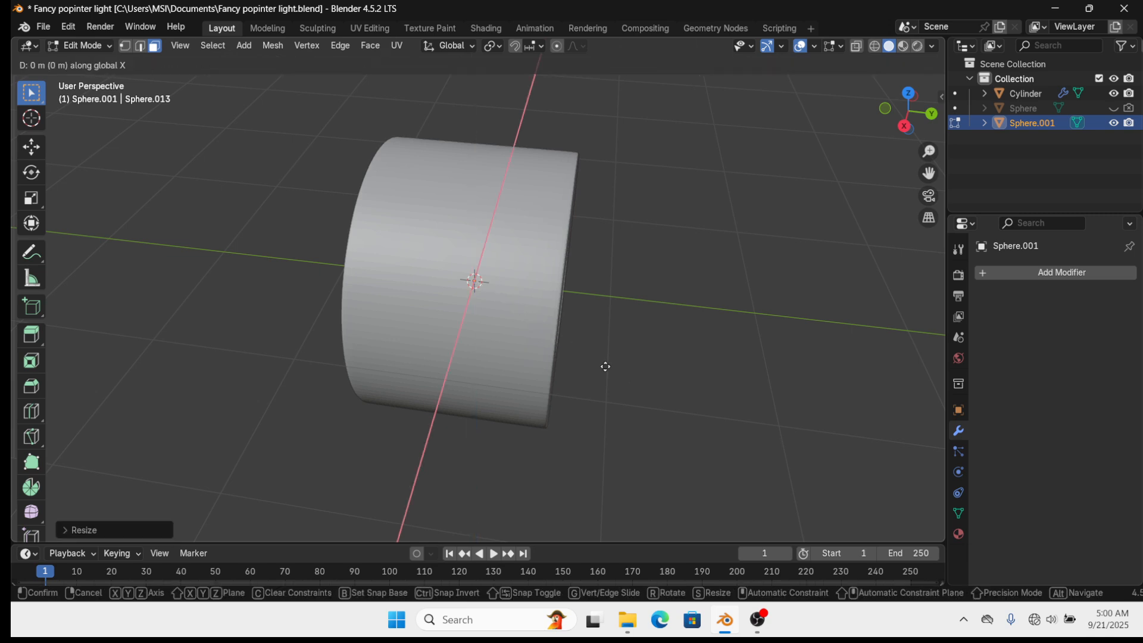
pyautogui.press('y')
pyautogui.click(673, 378)
pyautogui.moveTo(674, 378); pyautogui.dragTo(599, 394, button='middle')
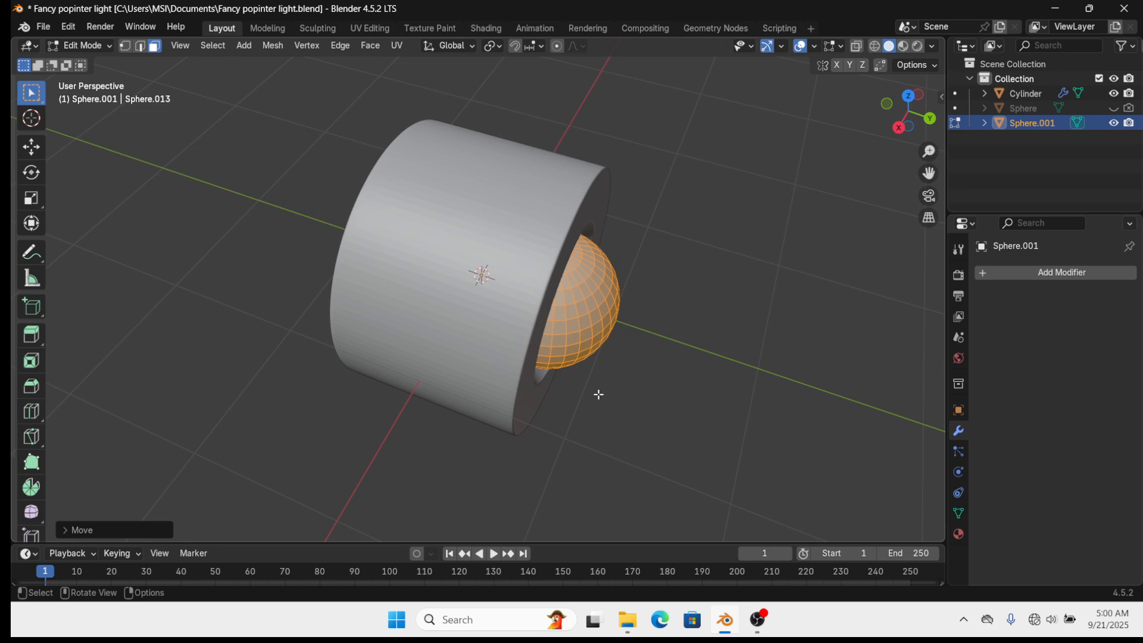
pyautogui.scroll(-4, 599, 395)
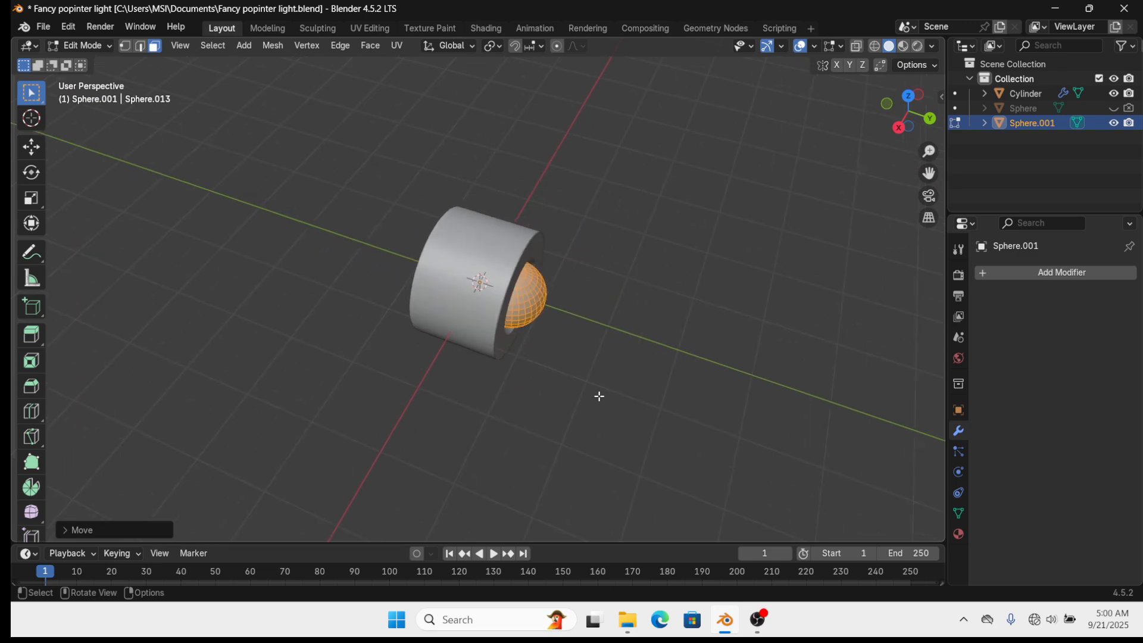
pyautogui.press('Tab')
pyautogui.moveTo(570, 308); pyautogui.dragTo(545, 237, button='middle')
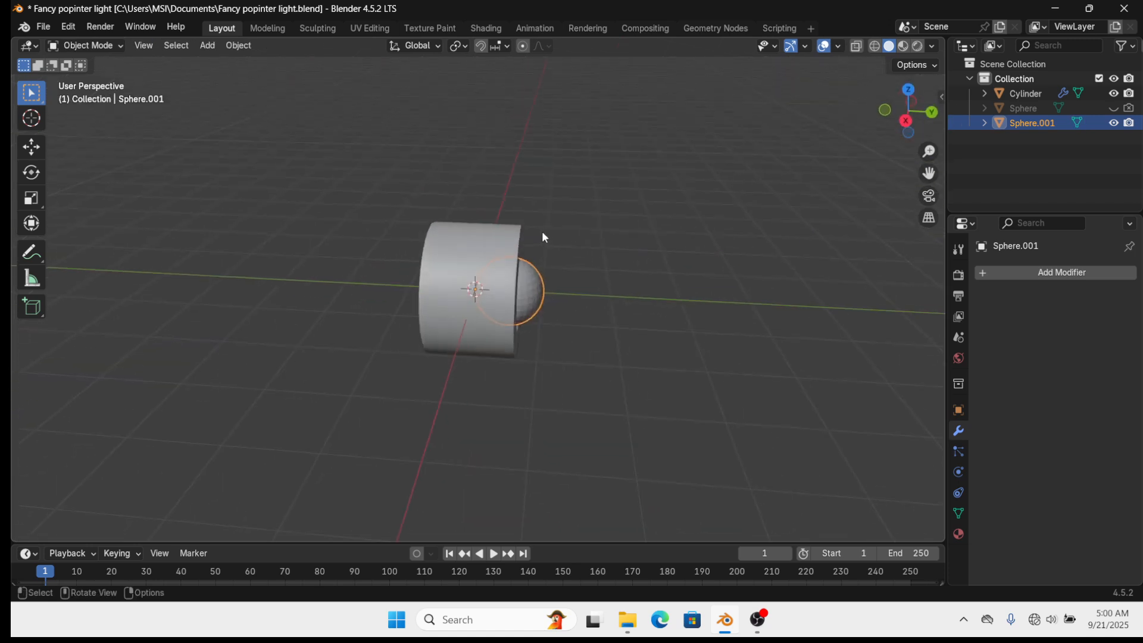
# Select all geometry of the cylinder and sphere together, move it in the negative Y direction, and save the file
pyautogui.click(503, 287)
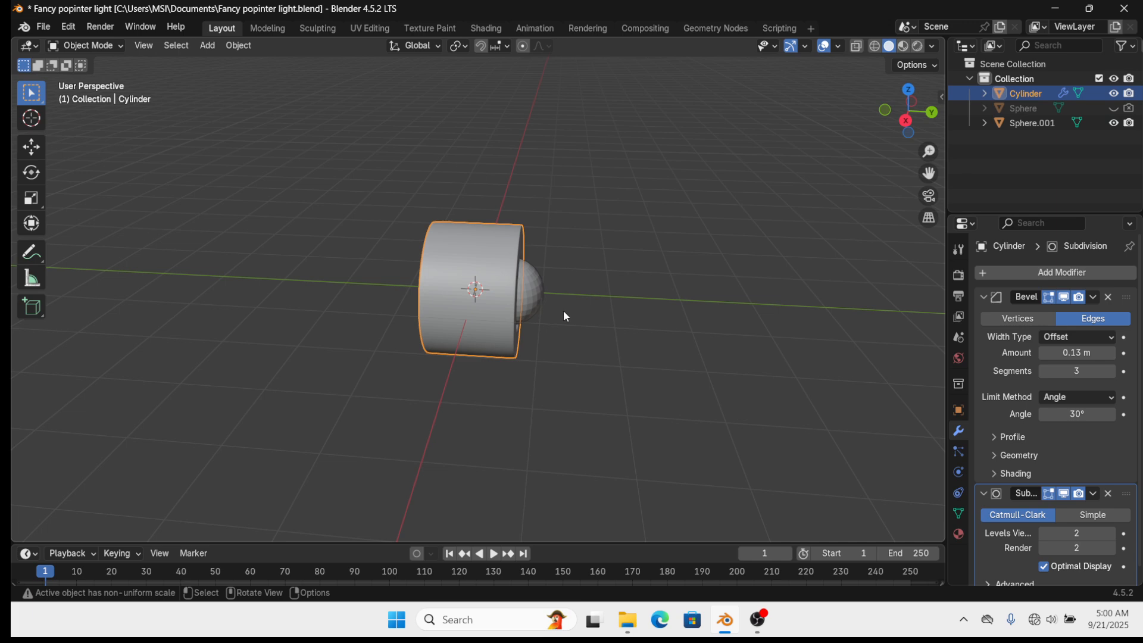
pyautogui.press('Tab')
pyautogui.press('Tab')
pyautogui.moveTo(480, 205); pyautogui.dragTo(555, 320)
pyautogui.press('Tab')
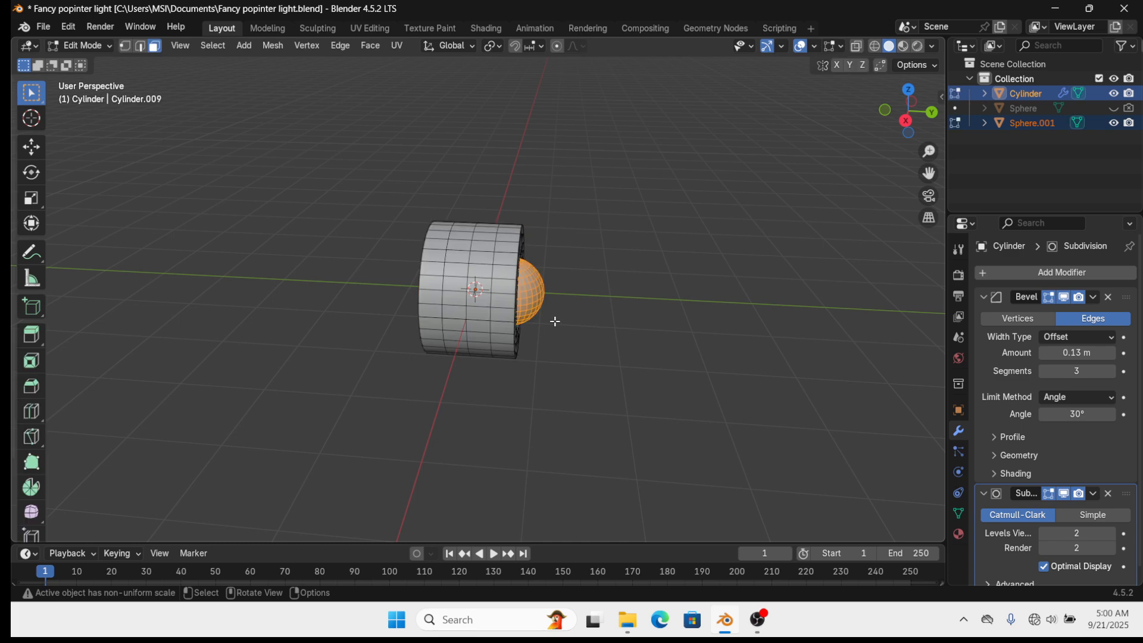
pyautogui.hotkey('ctrl', 'i')
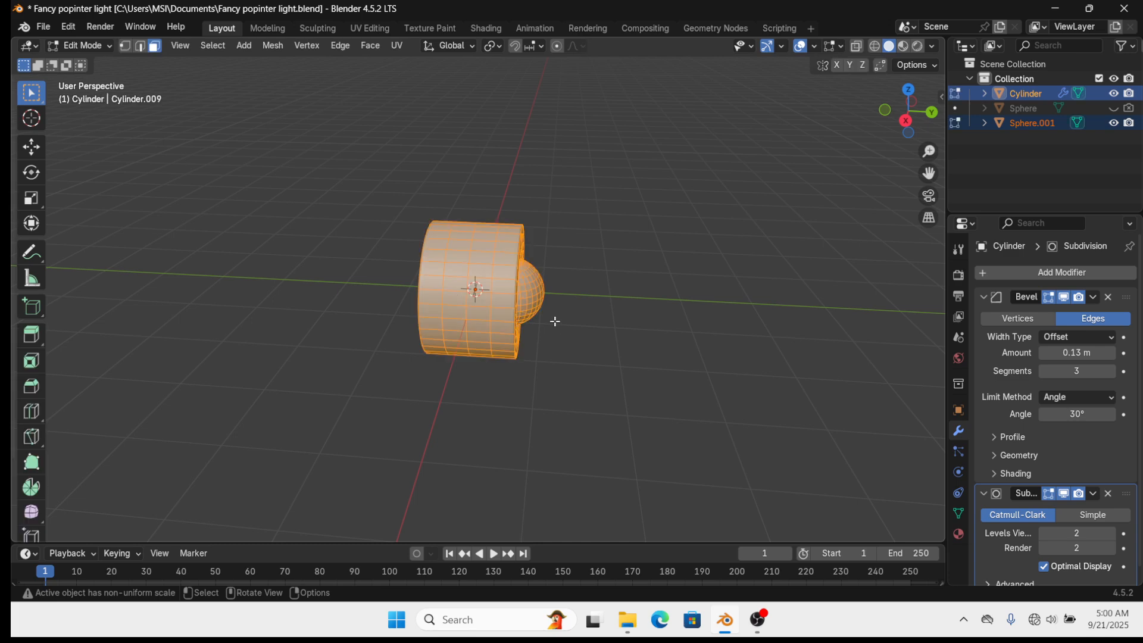
pyautogui.press('g')
pyautogui.press('x')
pyautogui.press('y')
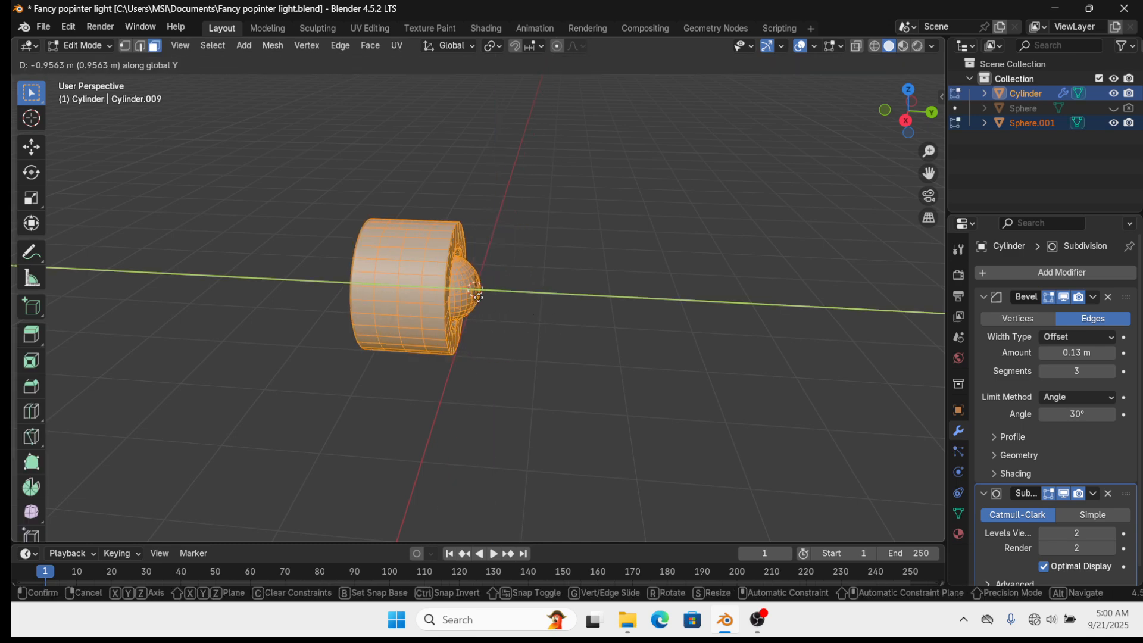
pyautogui.click(454, 290)
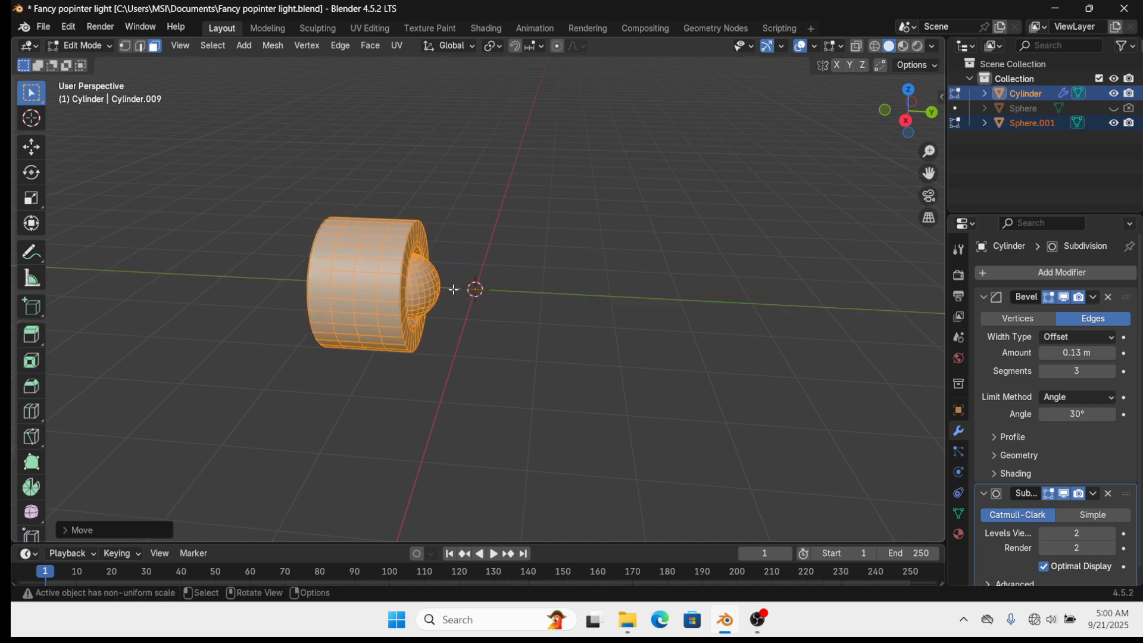
pyautogui.hotkey('ctrl', 's')
# Undo the joint Y-axis move and leave the cylinder and sphere selected together in Object Mode
pyautogui.press('Tab')
pyautogui.moveTo(531, 334); pyautogui.dragTo(491, 365, button='middle')
pyautogui.click(517, 351)
pyautogui.scroll(6, 439, 287)
pyautogui.click(407, 328)
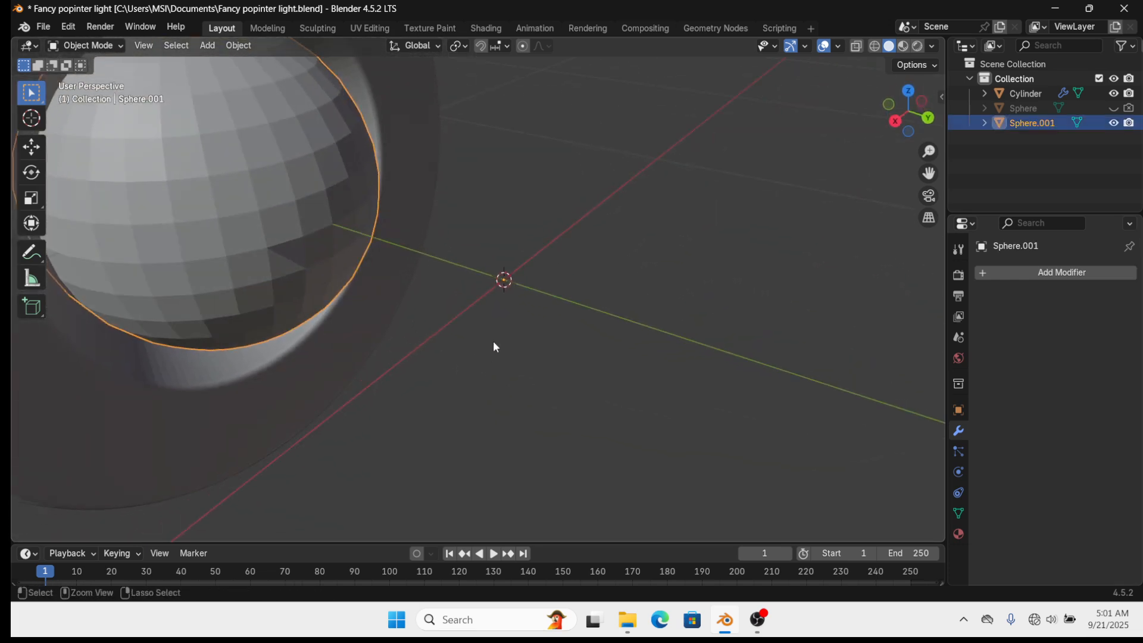
pyautogui.keyDown('shift'); pyautogui.click(493, 341); pyautogui.keyUp('shift')
pyautogui.press('Tab')
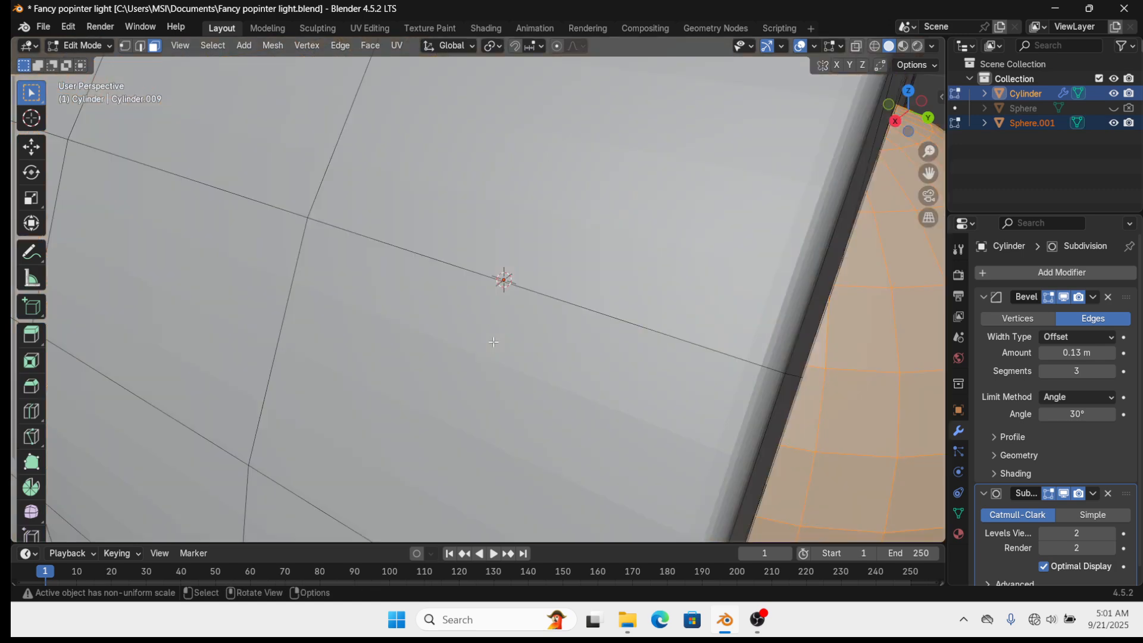
pyautogui.scroll(-10, 494, 342)
pyautogui.press('Tab')
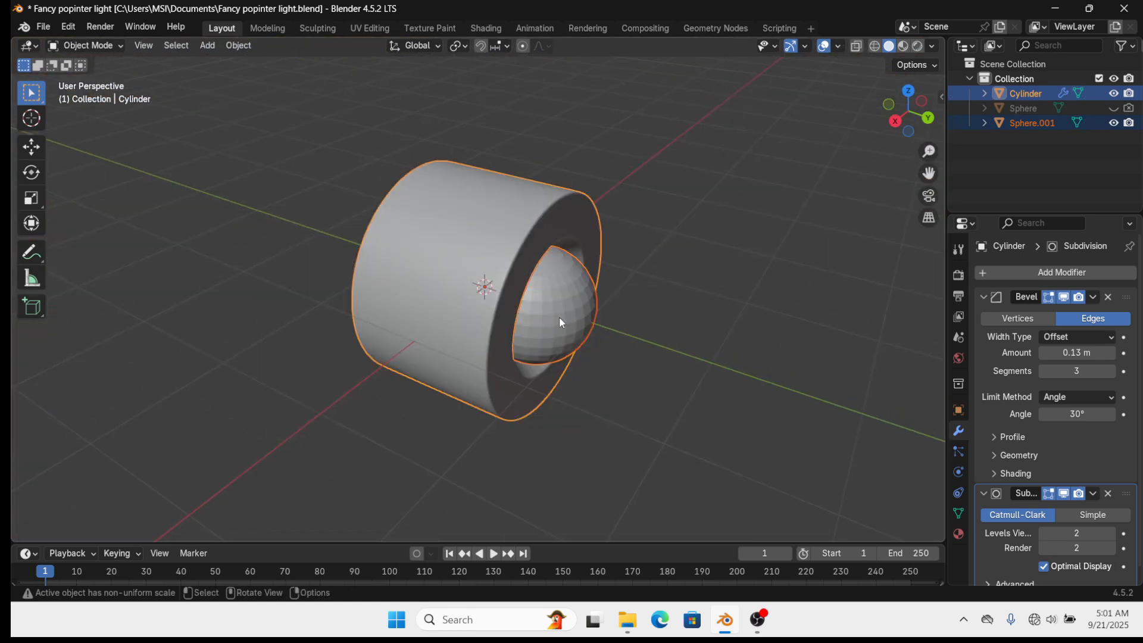
# Shift all geometry of both the cylinder and sphere along negative Y until it clears the origin, and save the file
pyautogui.press('KP_1')
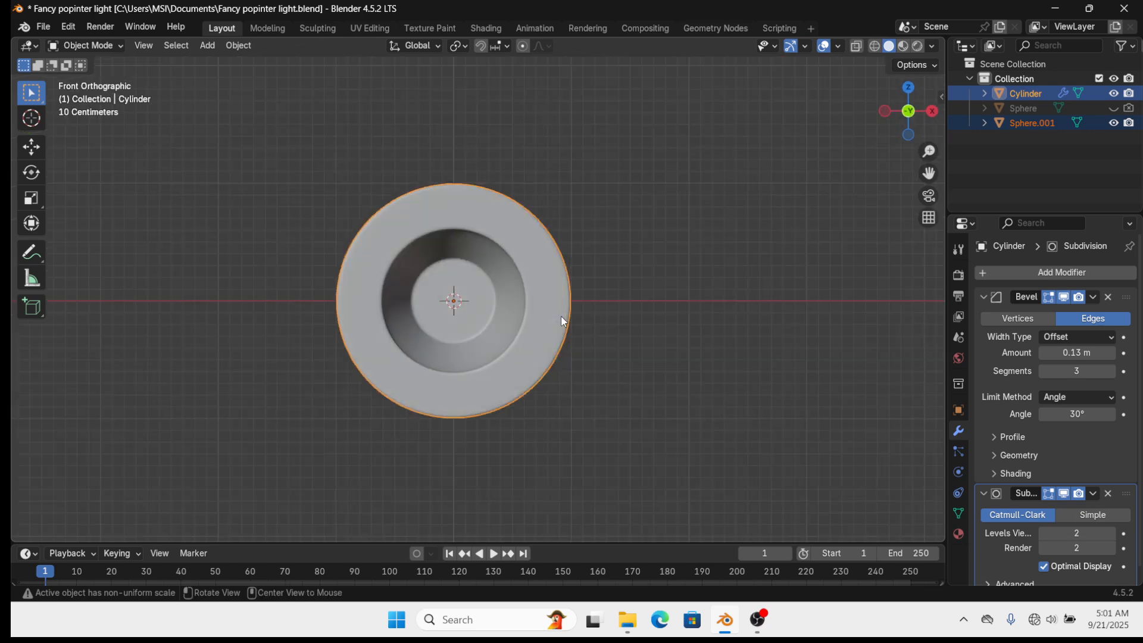
pyautogui.moveTo(588, 312); pyautogui.dragTo(395, 169, button='middle')
pyautogui.press('Tab')
pyautogui.press('a')
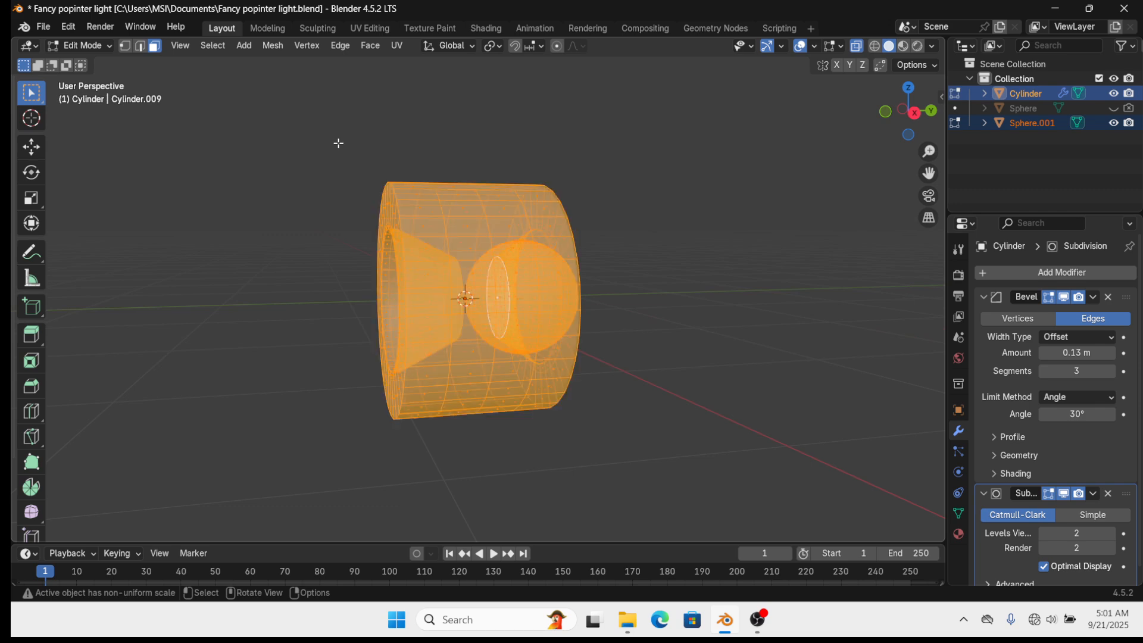
pyautogui.press('g')
pyautogui.press('y')
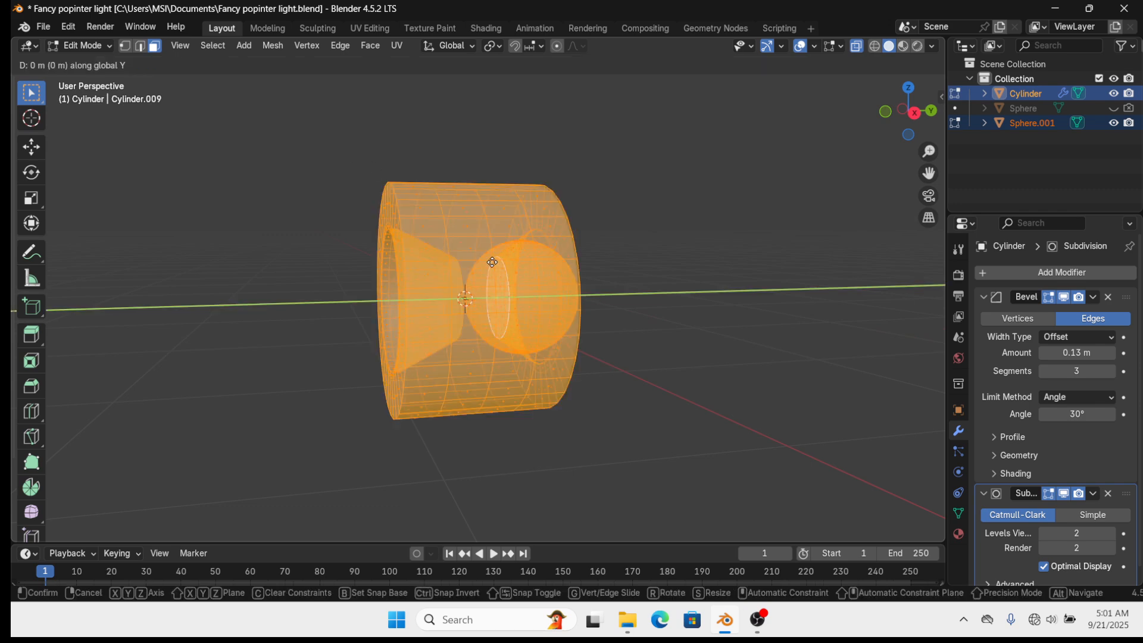
pyautogui.click(402, 291)
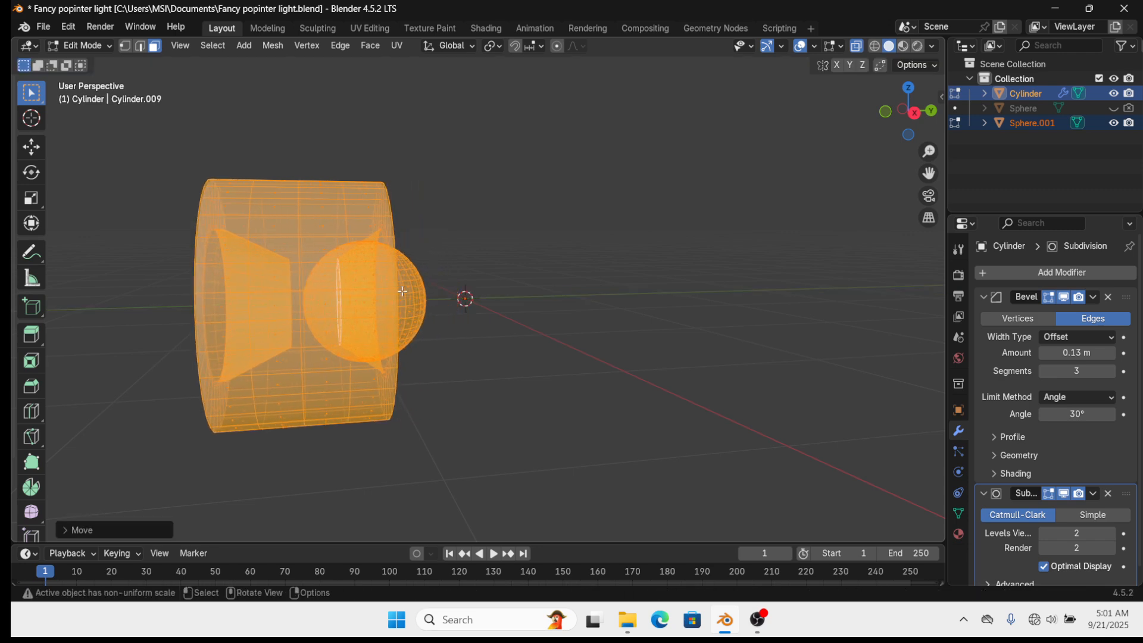
pyautogui.click(465, 375)
pyautogui.press('Tab')
pyautogui.moveTo(484, 352); pyautogui.dragTo(511, 383, button='middle')
pyautogui.scroll(3, 571, 390)
pyautogui.hotkey('ctrl', 's')
pyautogui.press('Tab')
pyautogui.scroll(2, 502, 340)
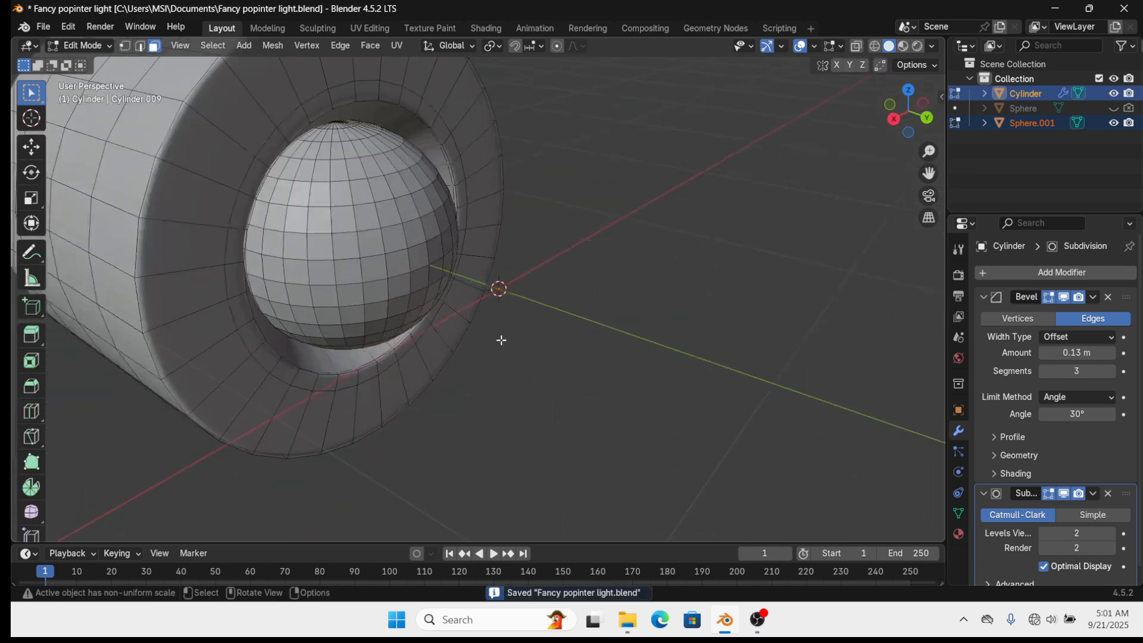
pyautogui.scroll(-2, 509, 334)
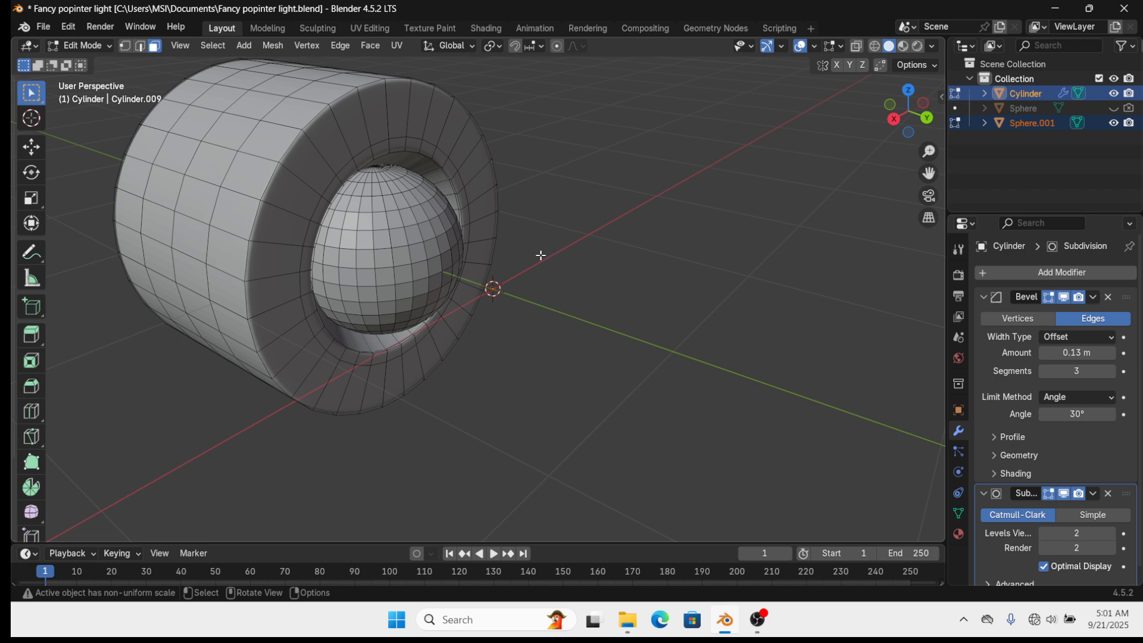
# Try rotating only the sphere object 90° about the global X axis, and undo the rotation
pyautogui.press('Tab')
pyautogui.click(546, 282)
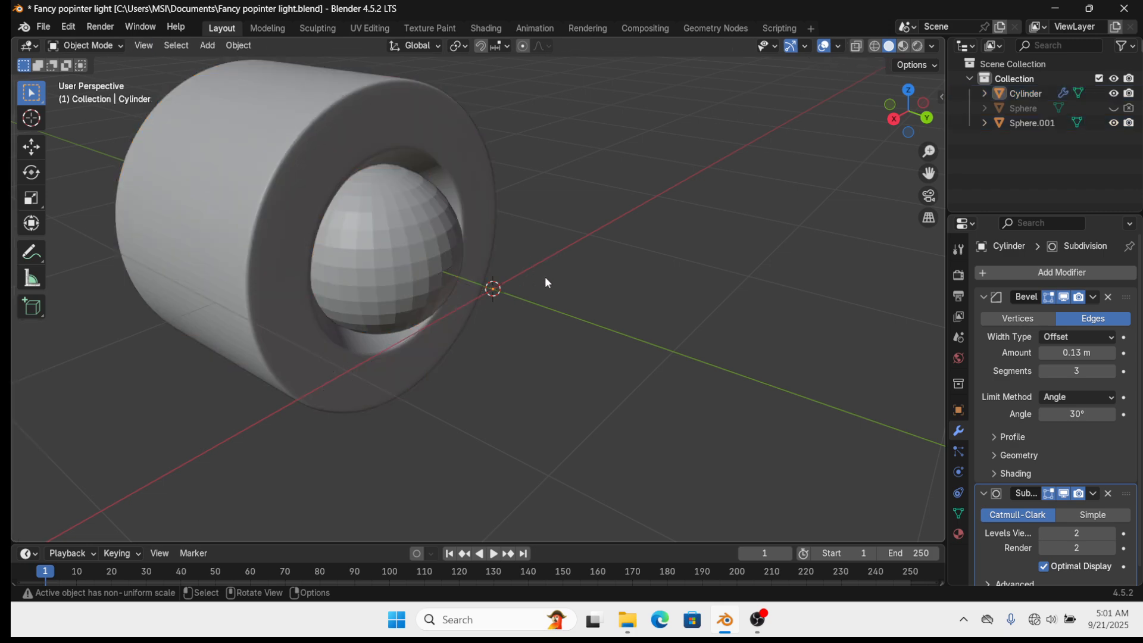
pyautogui.click(425, 275)
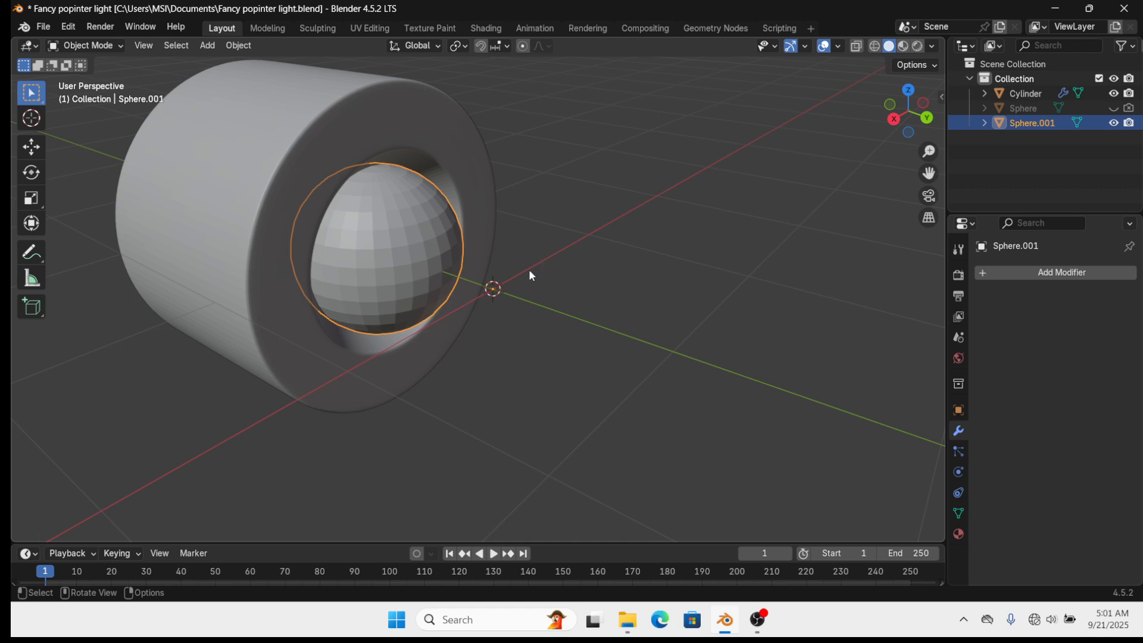
pyautogui.moveTo(529, 269); pyautogui.dragTo(445, 252, button='middle')
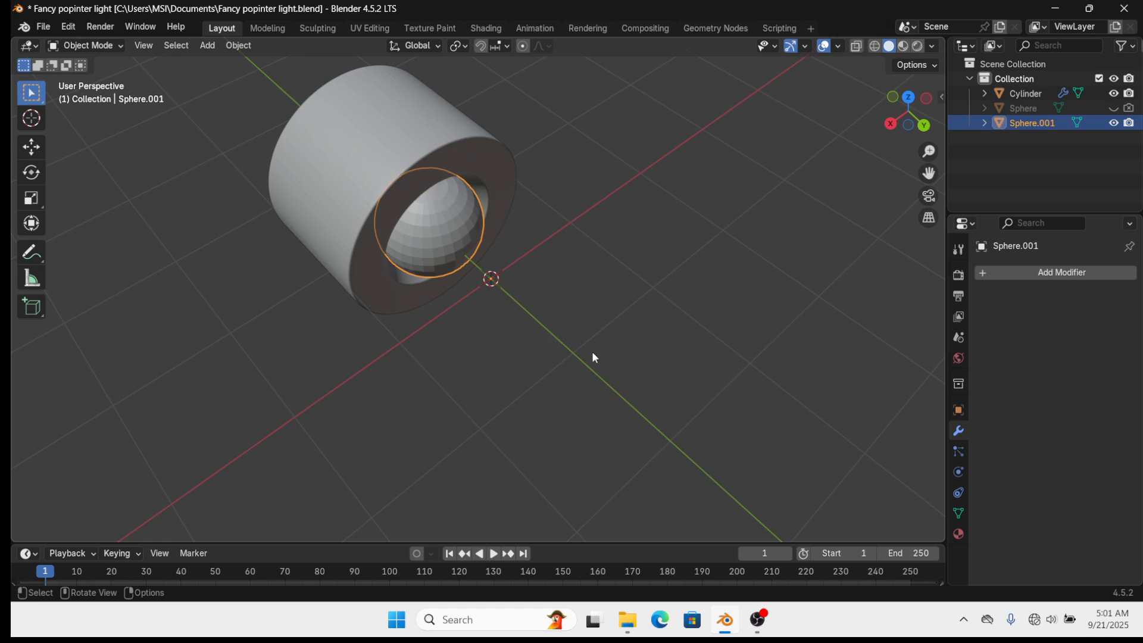
pyautogui.press('r')
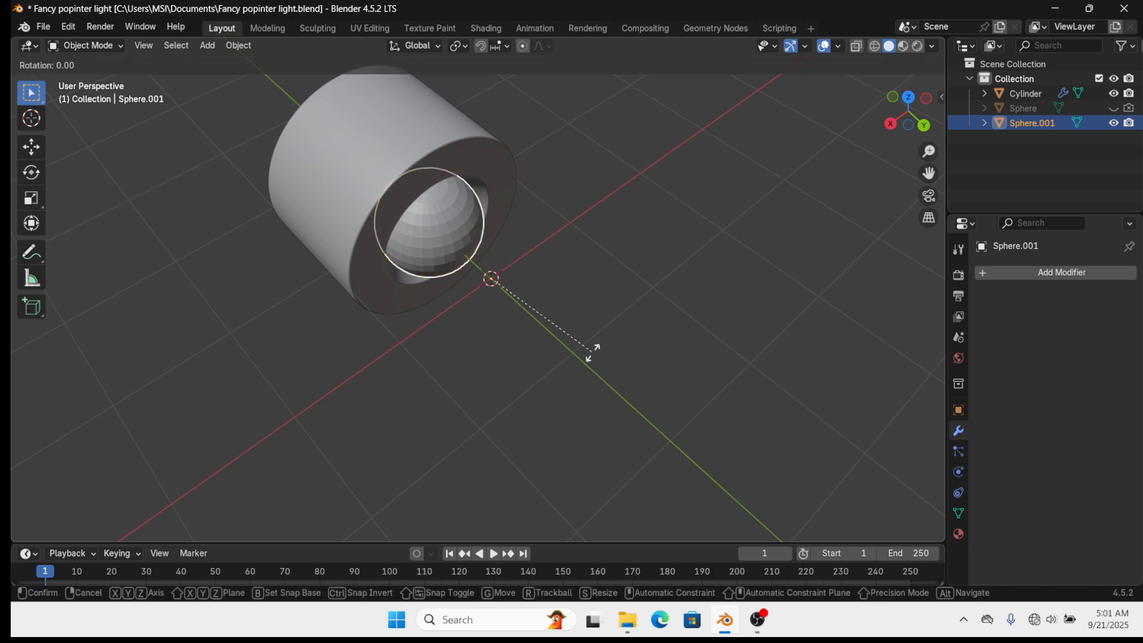
pyautogui.write('x')
pyautogui.write('90')
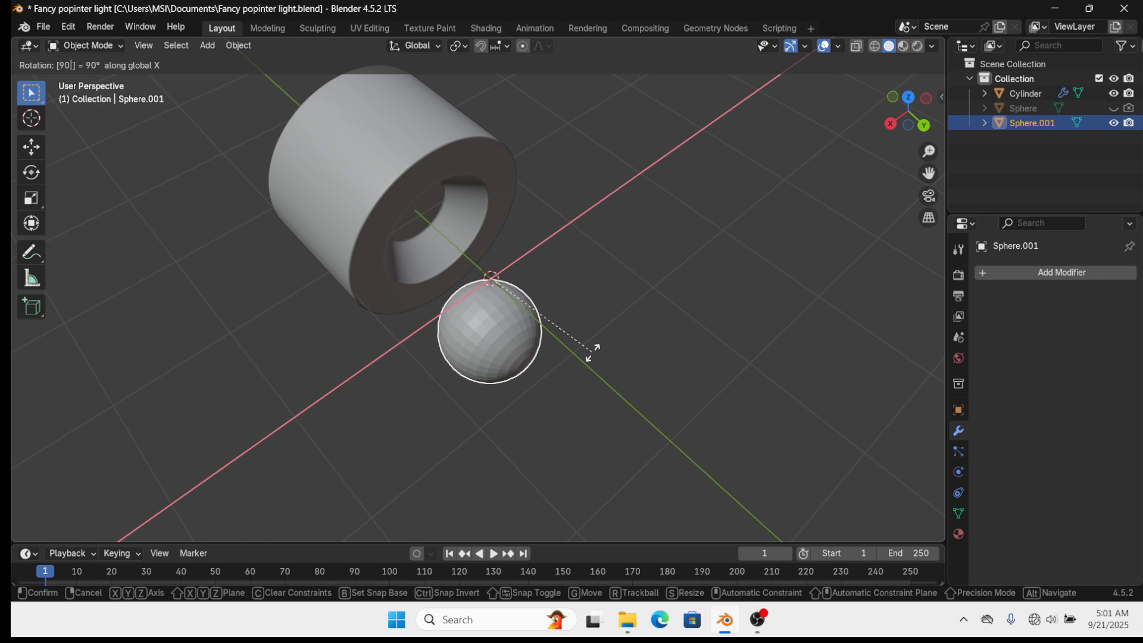
pyautogui.press('Return')
pyautogui.hotkey('ctrl', 'z')
# Undo the joint Y-axis move and the sphere's earlier move and scaling, back to its full-size mesh in Edit Mode
pyautogui.moveTo(510, 305); pyautogui.dragTo(437, 280, button='middle')
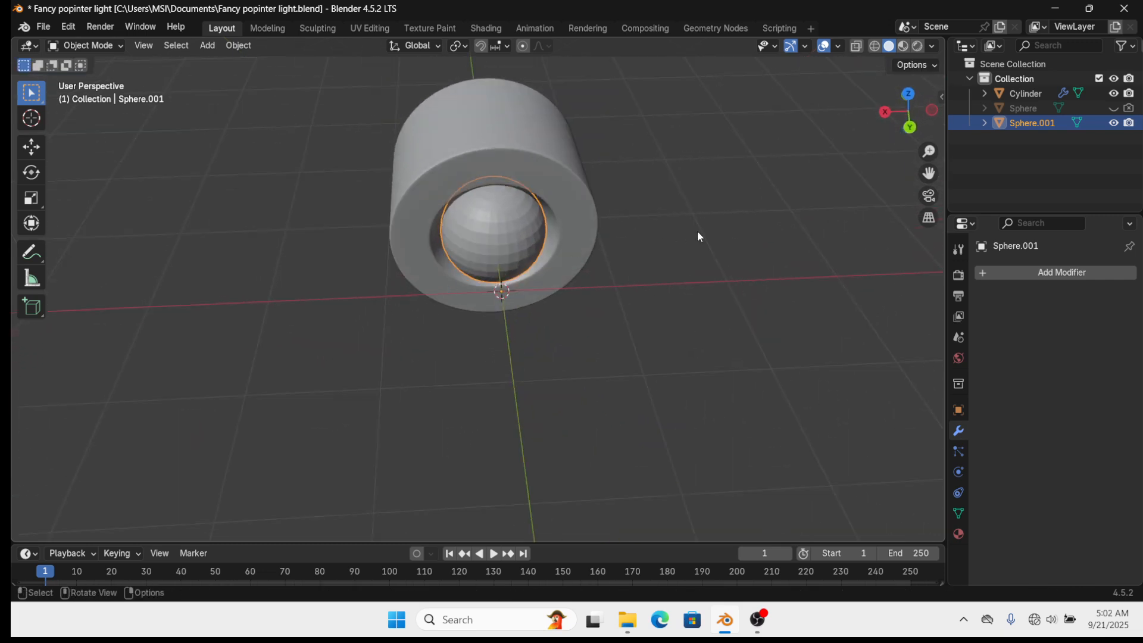
pyautogui.moveTo(511, 259); pyautogui.dragTo(585, 293, button='middle')
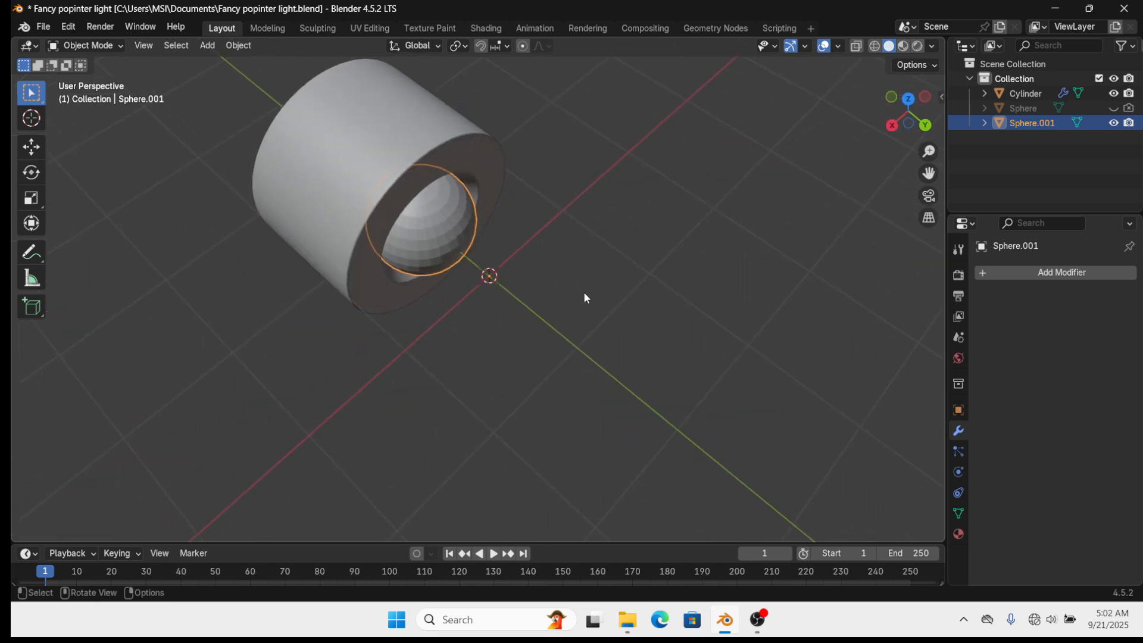
pyautogui.moveTo(517, 266); pyautogui.dragTo(542, 252, button='middle')
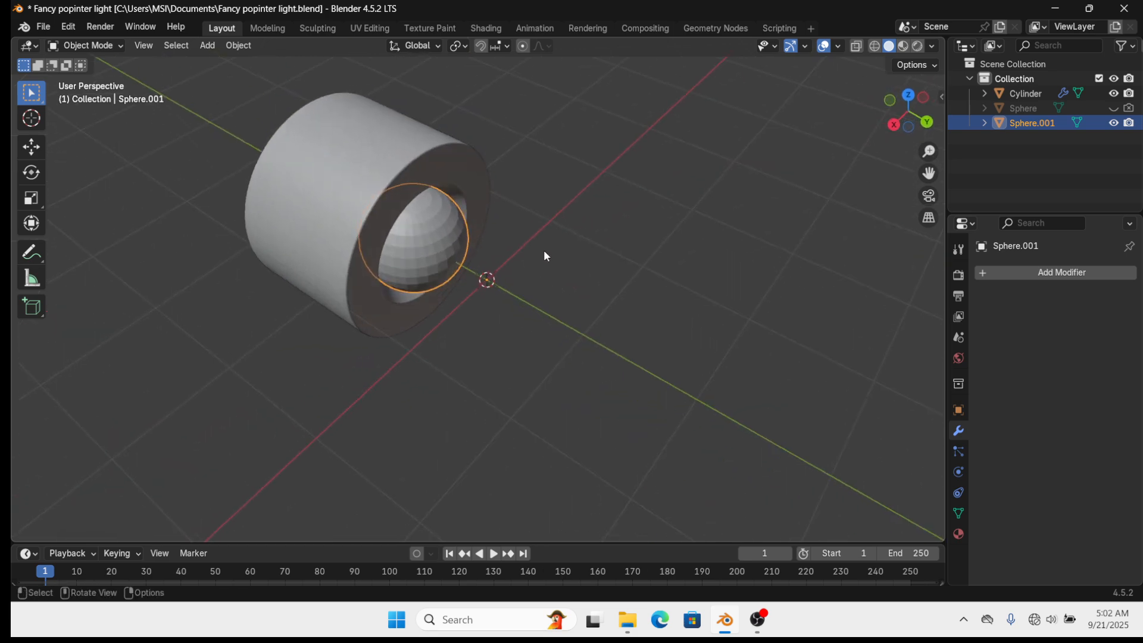
pyautogui.hotkey('ctrl', 'z')
pyautogui.hotkey('ctrl', 'z')
pyautogui.hotkey('ctrl', 'z')
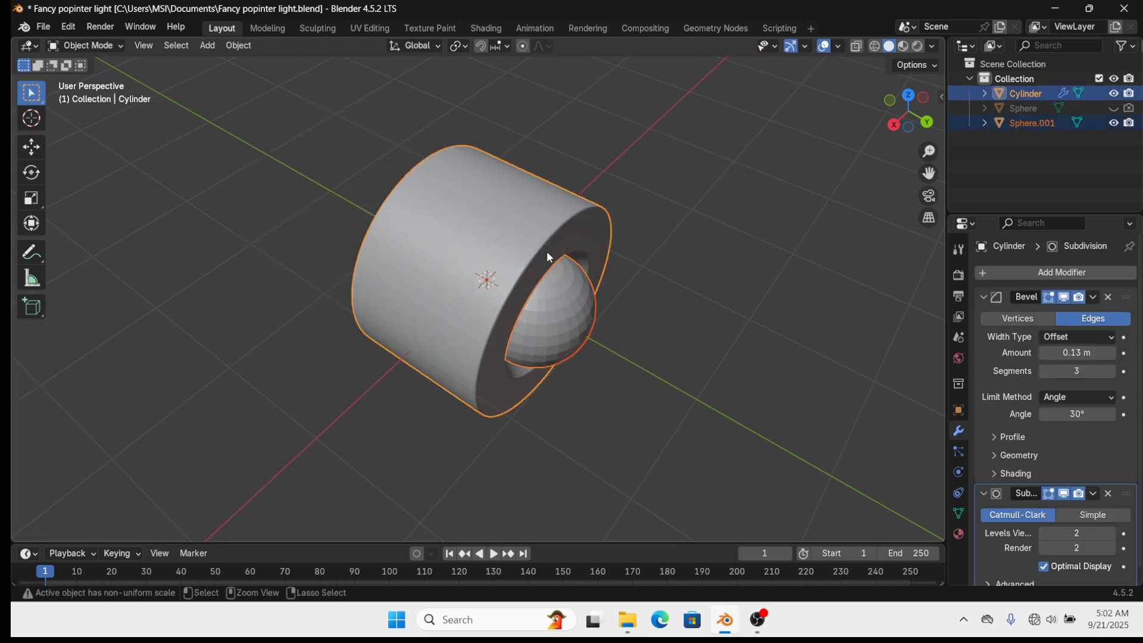
pyautogui.moveTo(591, 282); pyautogui.dragTo(640, 308, button='middle')
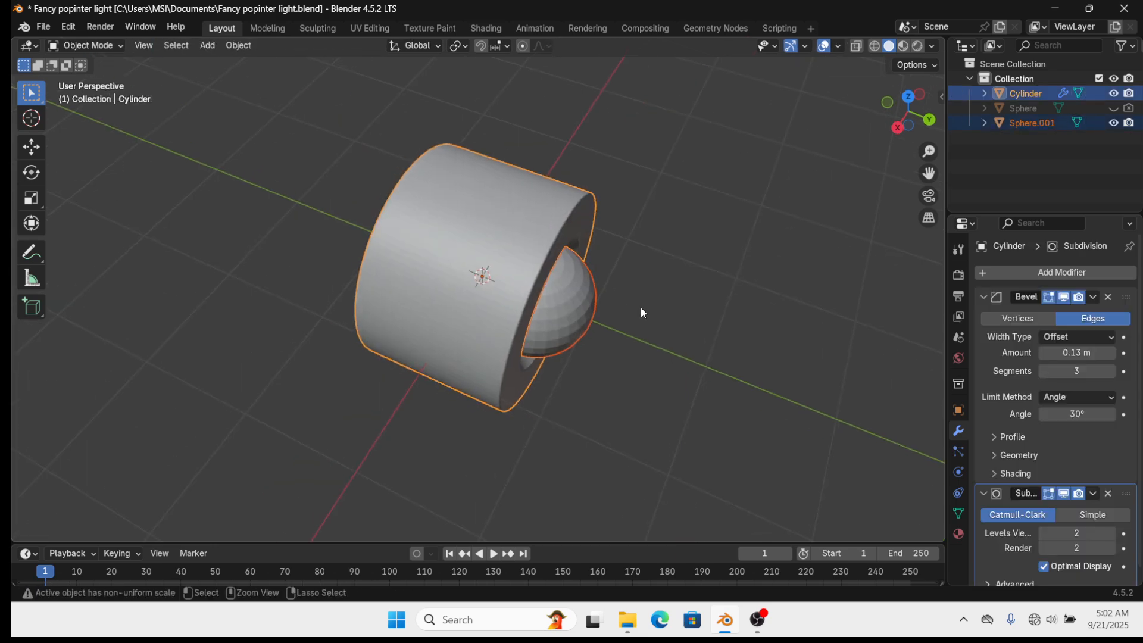
pyautogui.hotkey('ctrl', 'shift', 'z')
pyautogui.hotkey('ctrl', 'shift', 'z')
pyautogui.hotkey('ctrl', 'shift', 'z')
pyautogui.hotkey('ctrl', 'shift', 'z')
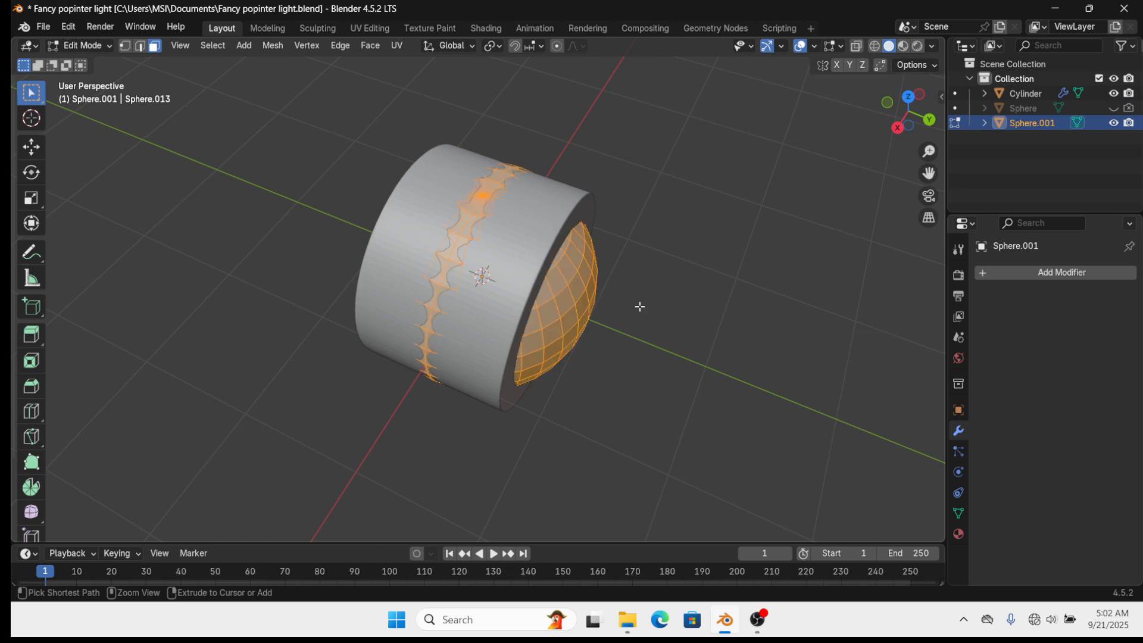
# Rotate the full-size sphere's mesh 90° about the global X axis
pyautogui.press('r')
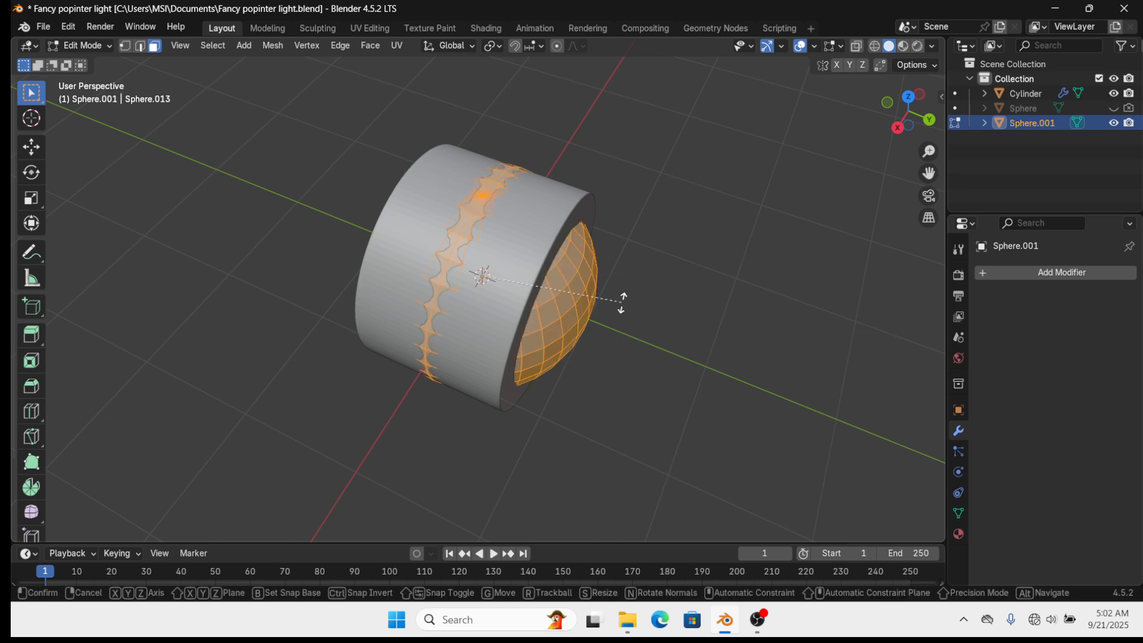
pyautogui.write('x')
pyautogui.write('90')
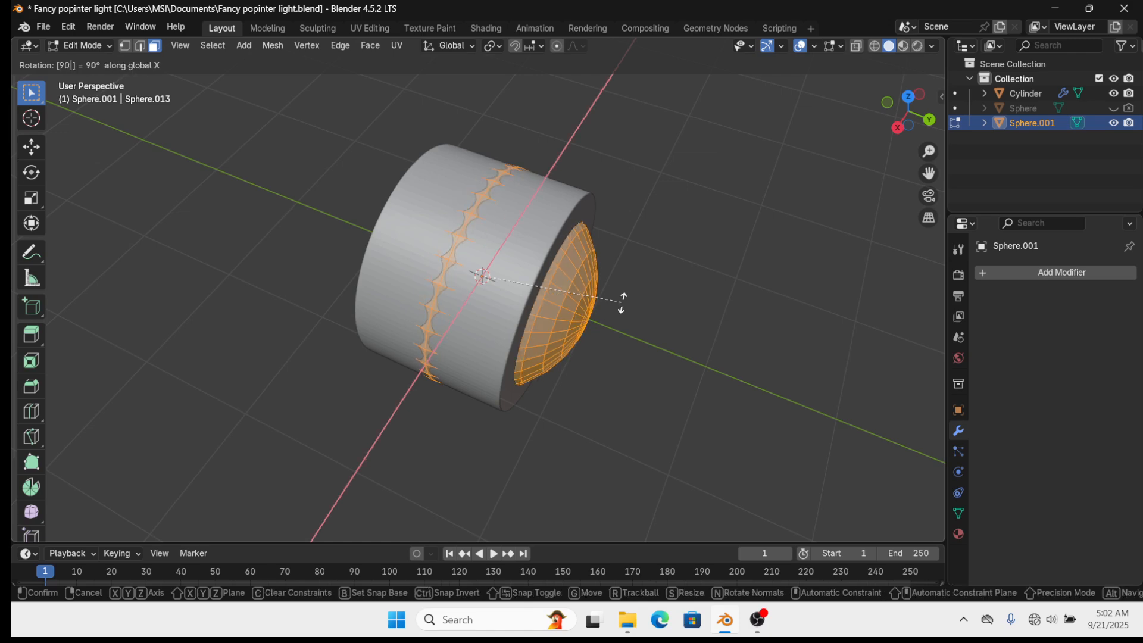
pyautogui.press('Return')
# Scale down the sphere's mesh twice until it is clearly narrower than the cylinder's back recess
pyautogui.press('s')
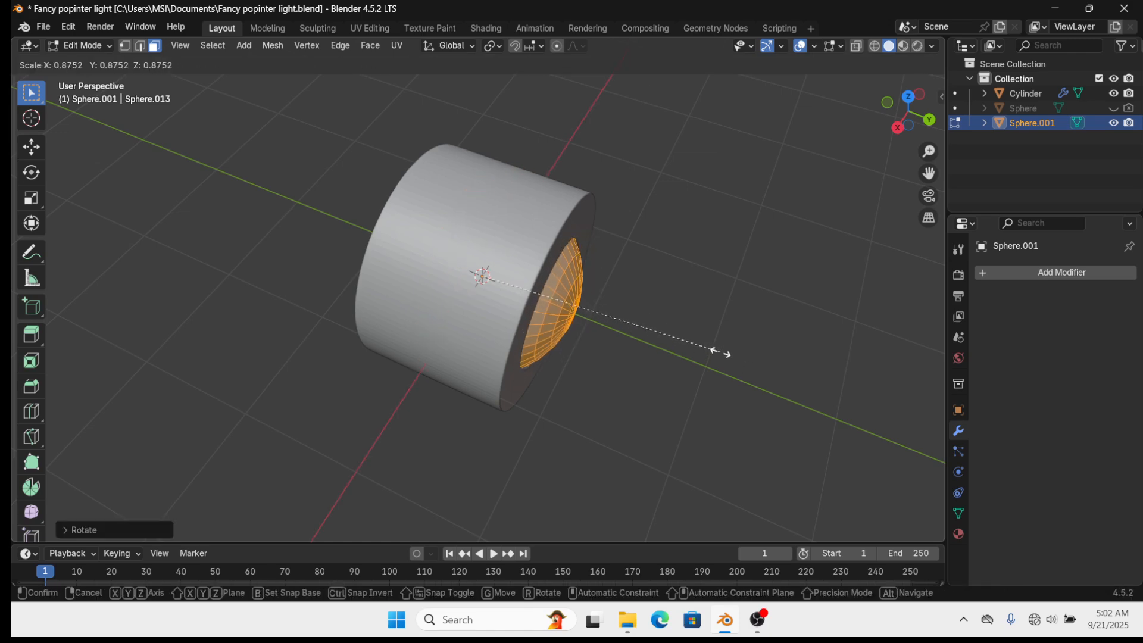
pyautogui.click(658, 335)
pyautogui.moveTo(580, 374); pyautogui.dragTo(641, 387, button='middle')
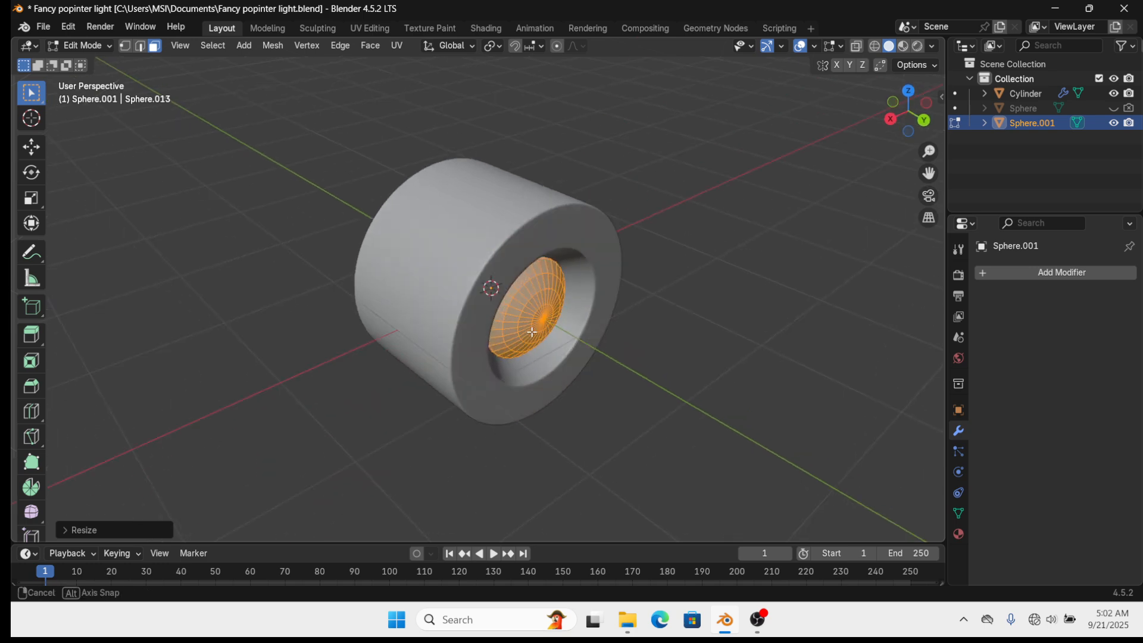
pyautogui.press('s')
pyautogui.click(627, 358)
# Move the sphere's mesh along positive Y so its dome bulges out of the back recess, and return to Object Mode
pyautogui.press('g')
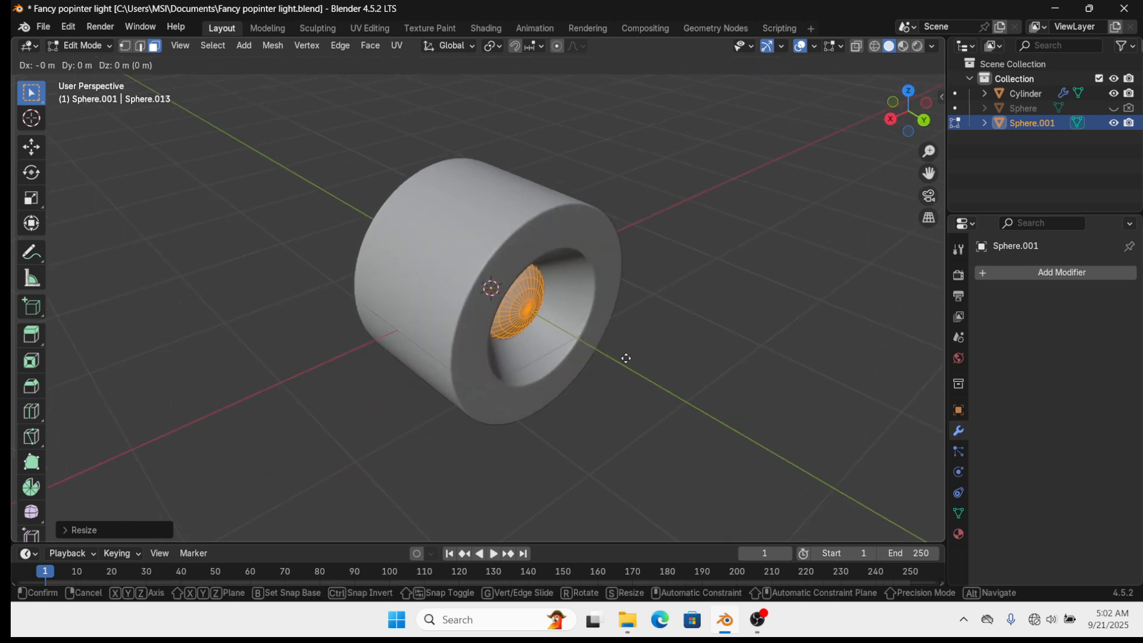
pyautogui.press('y')
pyautogui.click(655, 410)
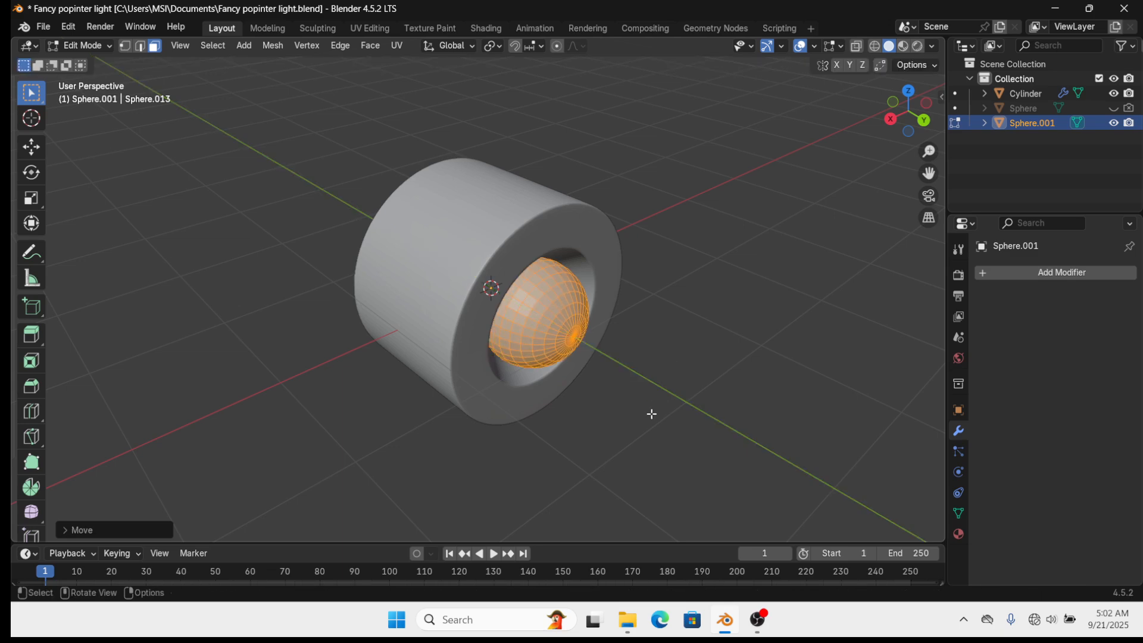
pyautogui.press('Tab')
# Move all geometry of the cylinder and sphere together in Edit Mode by about -1.68 m along Y, and deselect both objects
pyautogui.moveTo(651, 413); pyautogui.dragTo(512, 316, button='middle')
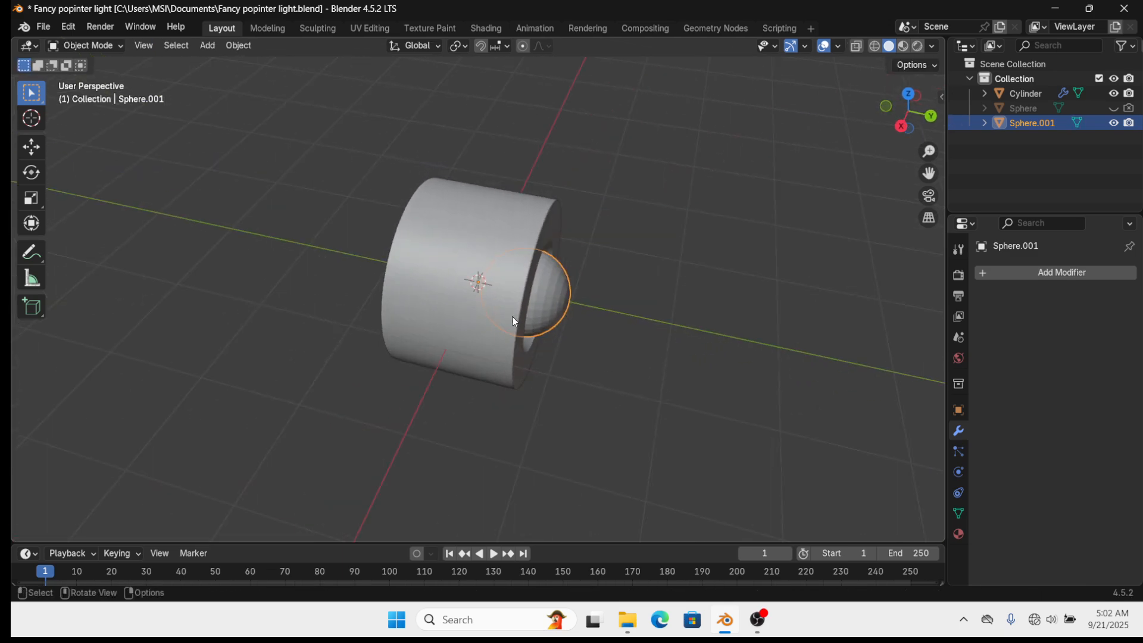
pyautogui.keyDown('shift'); pyautogui.click(476, 314); pyautogui.keyUp('shift')
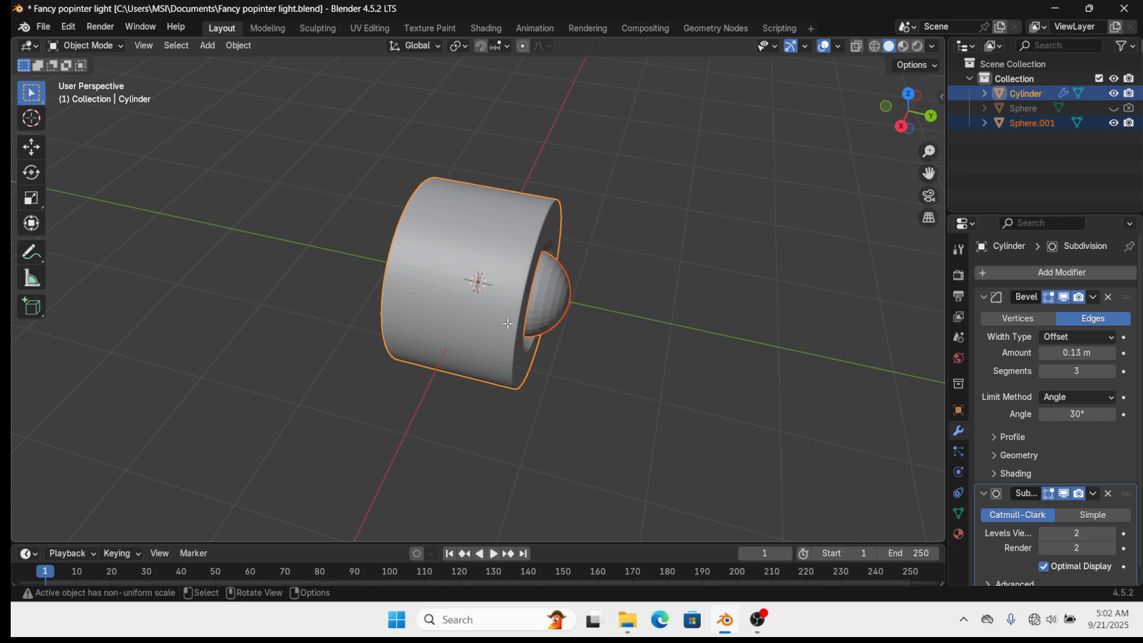
pyautogui.press('Tab')
pyautogui.hotkey('ctrl', 'i')
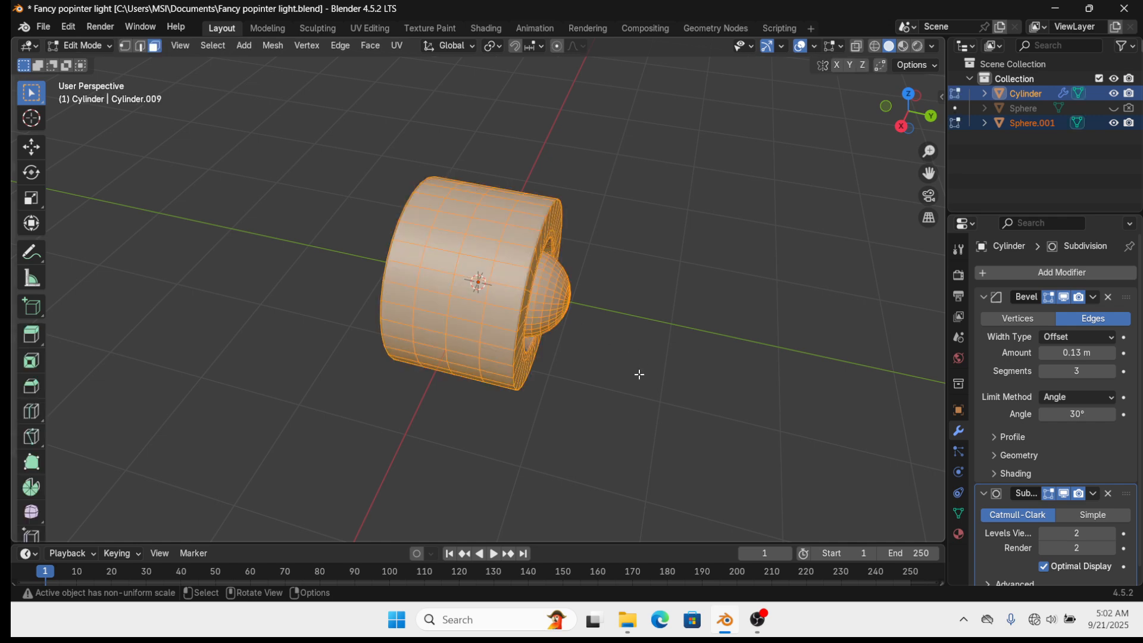
pyautogui.press('g')
pyautogui.press('y')
pyautogui.press('x')
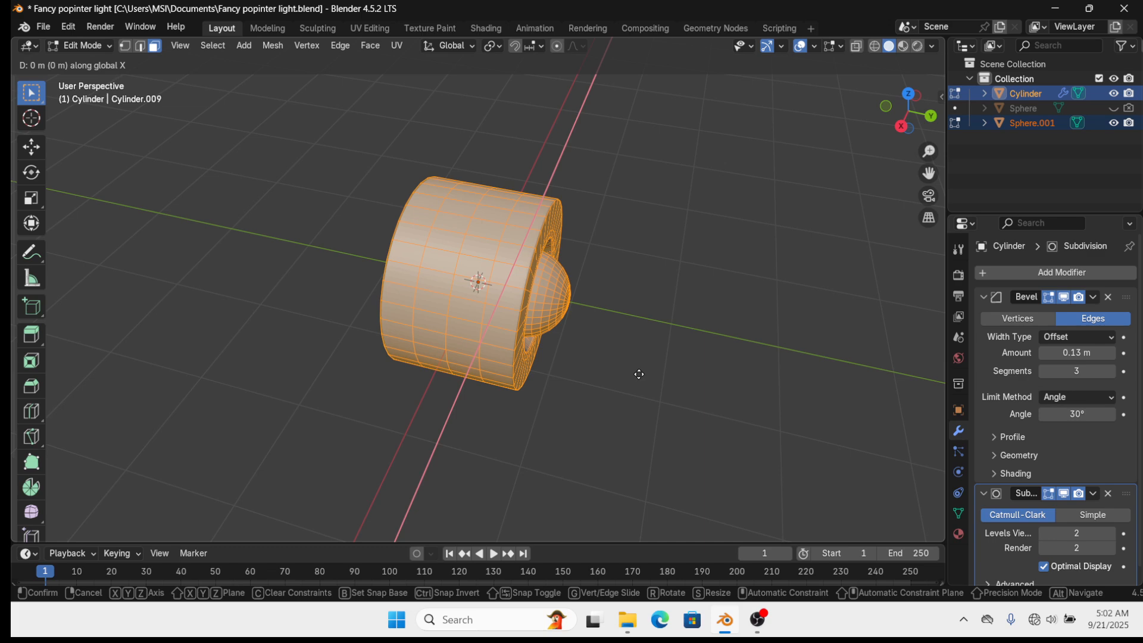
pyautogui.press('y')
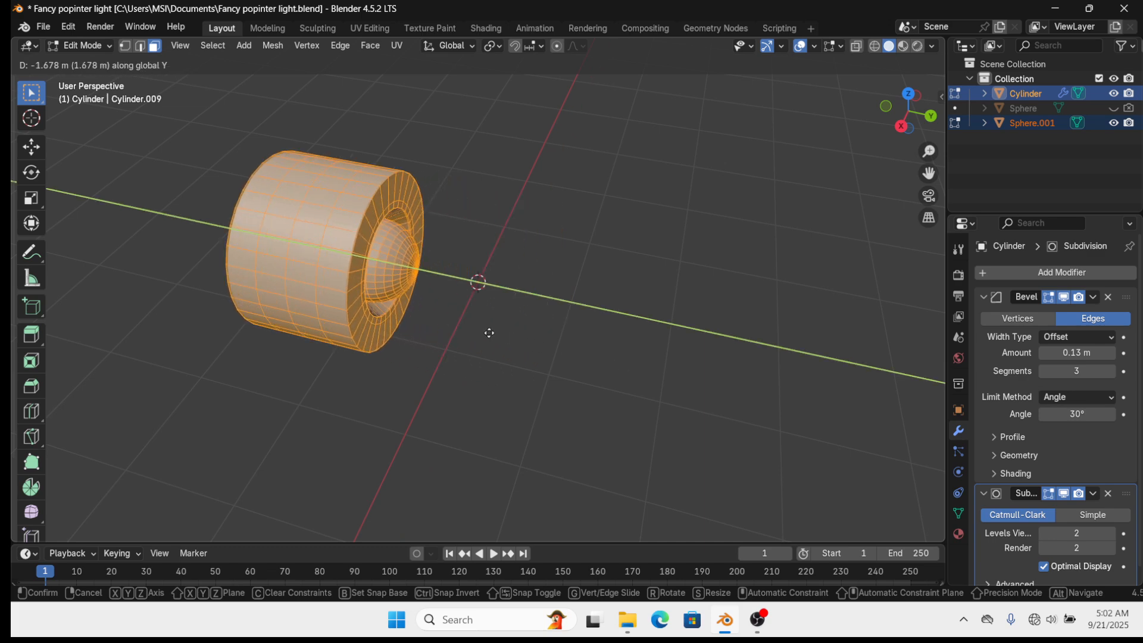
pyautogui.click(489, 333)
pyautogui.click(557, 388)
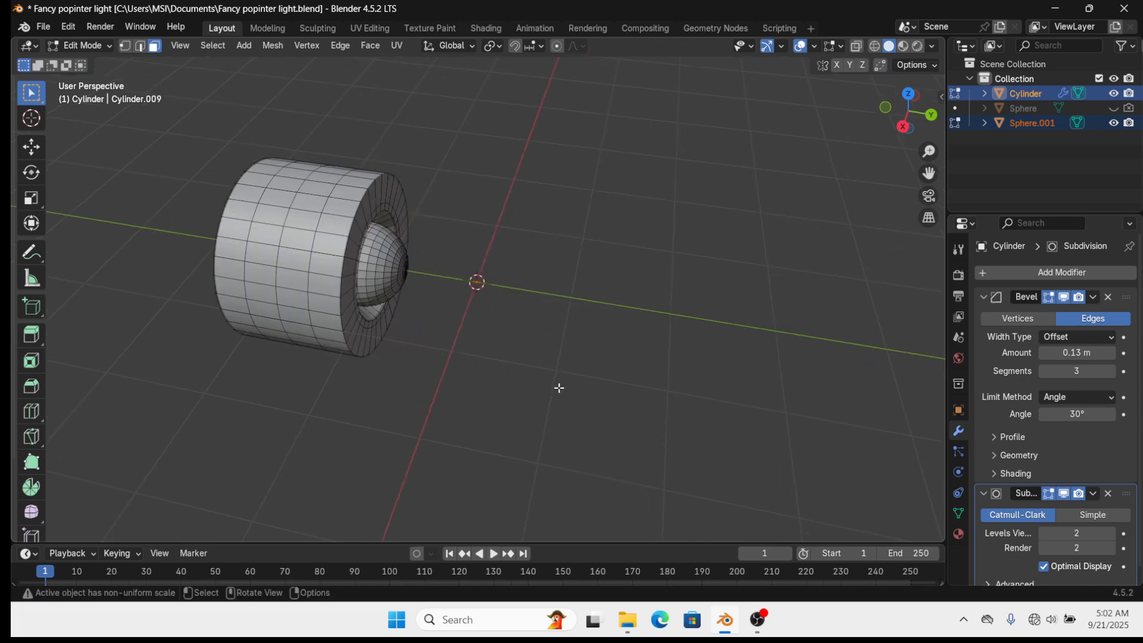
pyautogui.press('Tab')
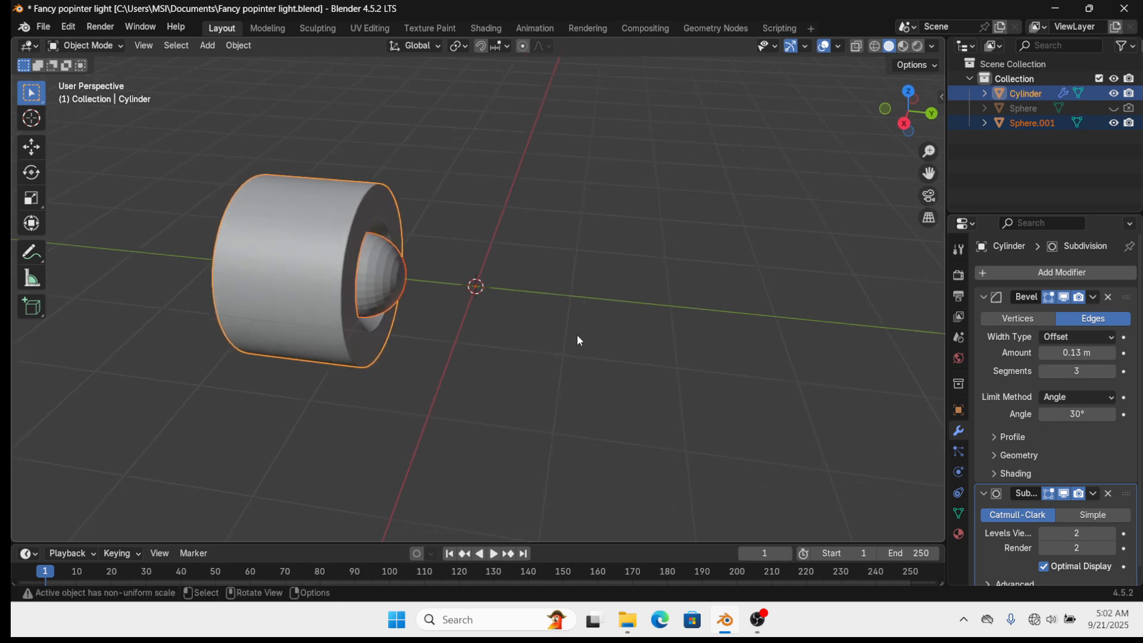
pyautogui.click(577, 340)
# In right orthographic view, shift all cylinder and sphere geometry slightly back along positive Y, with the dome just short of the origin
pyautogui.press('KP_3')
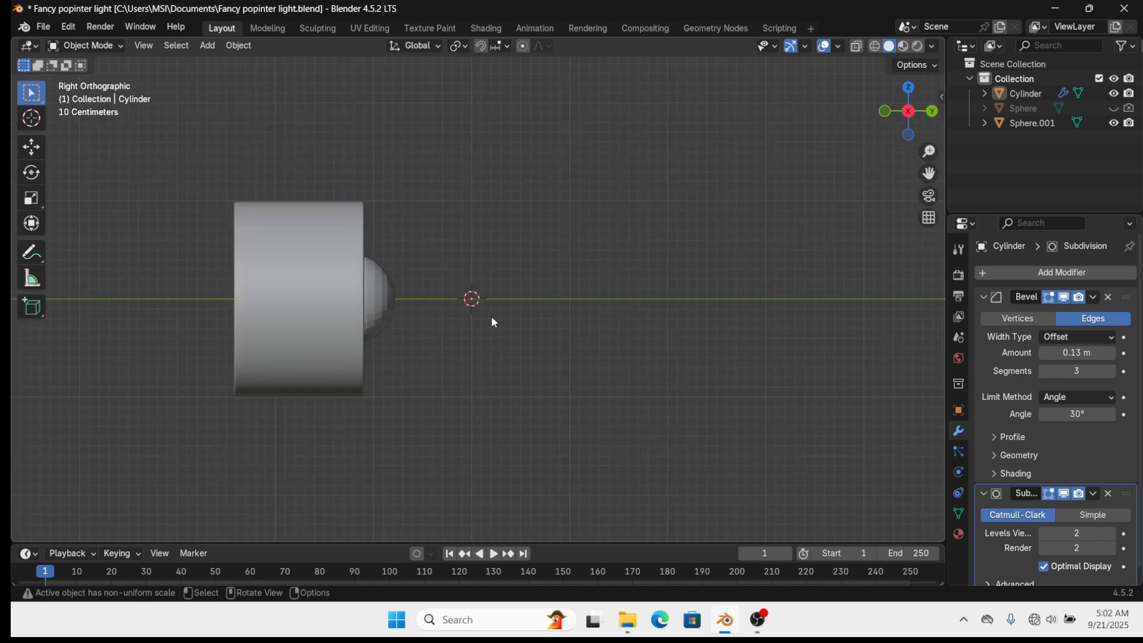
pyautogui.press('Tab')
pyautogui.press('Tab')
pyautogui.press('Tab')
pyautogui.press('Tab')
pyautogui.moveTo(237, 179); pyautogui.dragTo(345, 364)
pyautogui.press('Tab')
pyautogui.press('a')
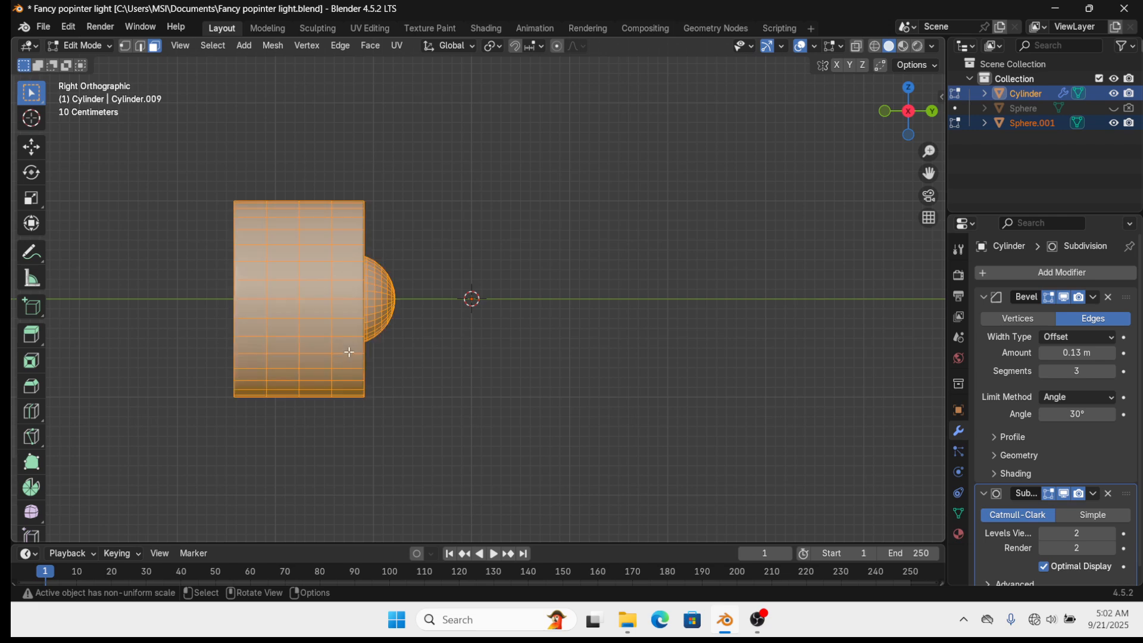
pyautogui.press('g')
pyautogui.press('y')
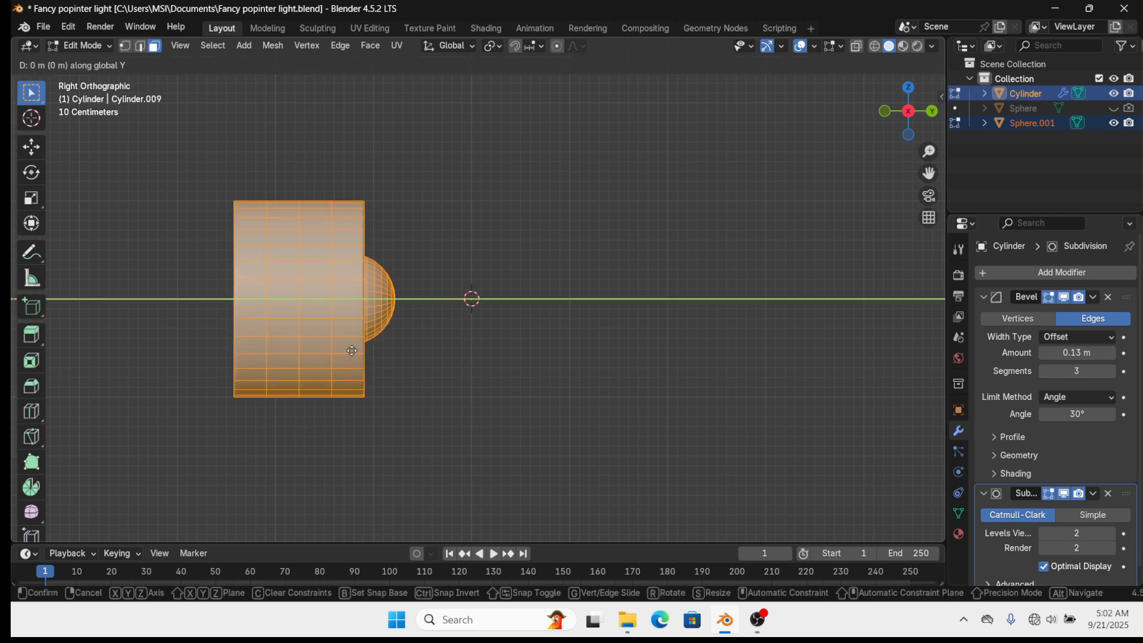
pyautogui.click(384, 348)
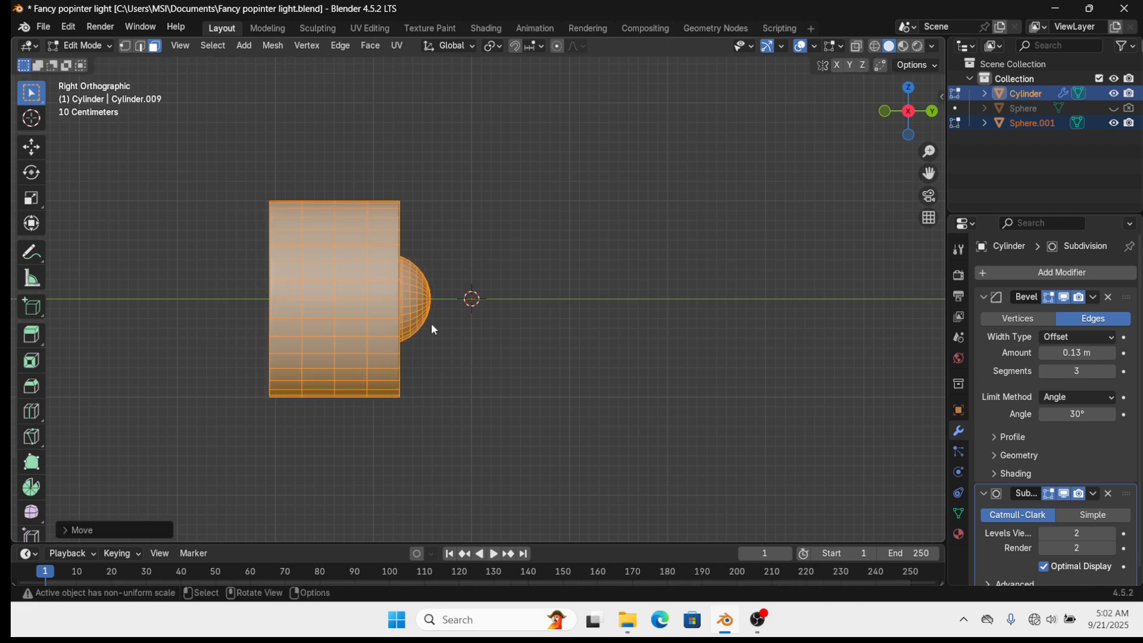
pyautogui.press('Tab')
# Move only the sphere's mesh about 0.1 m along negative Y, deeper into the cylinder's recess
pyautogui.moveTo(431, 325); pyautogui.dragTo(393, 306, button='middle')
pyautogui.scroll(5, 453, 342)
pyautogui.click(373, 250)
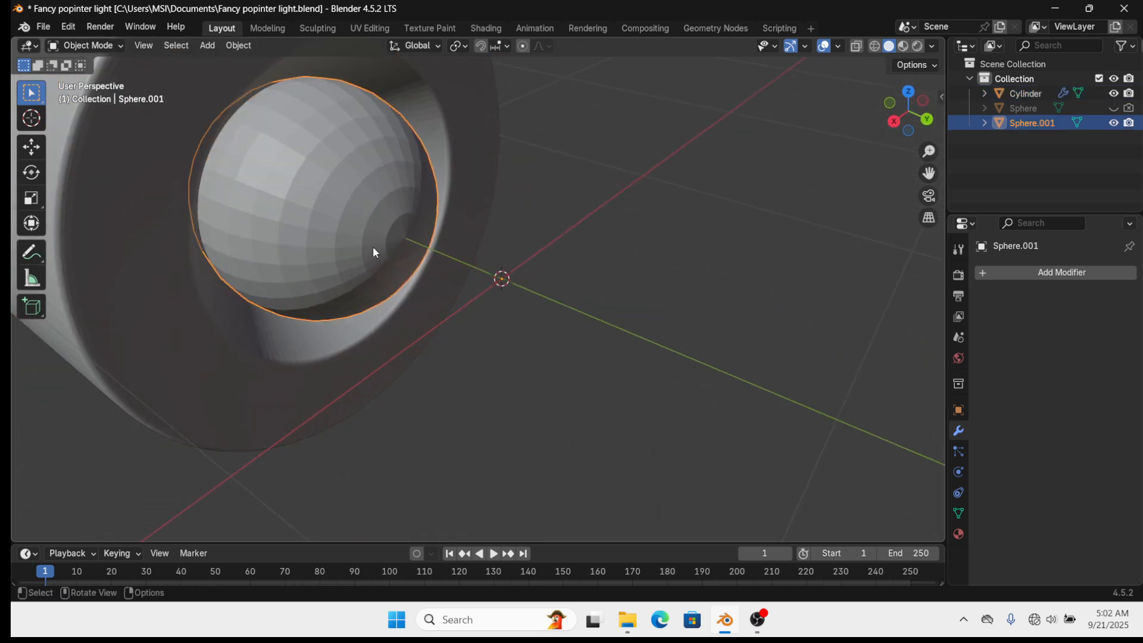
pyautogui.press('Tab')
pyautogui.scroll(-3, 417, 262)
pyautogui.press('g')
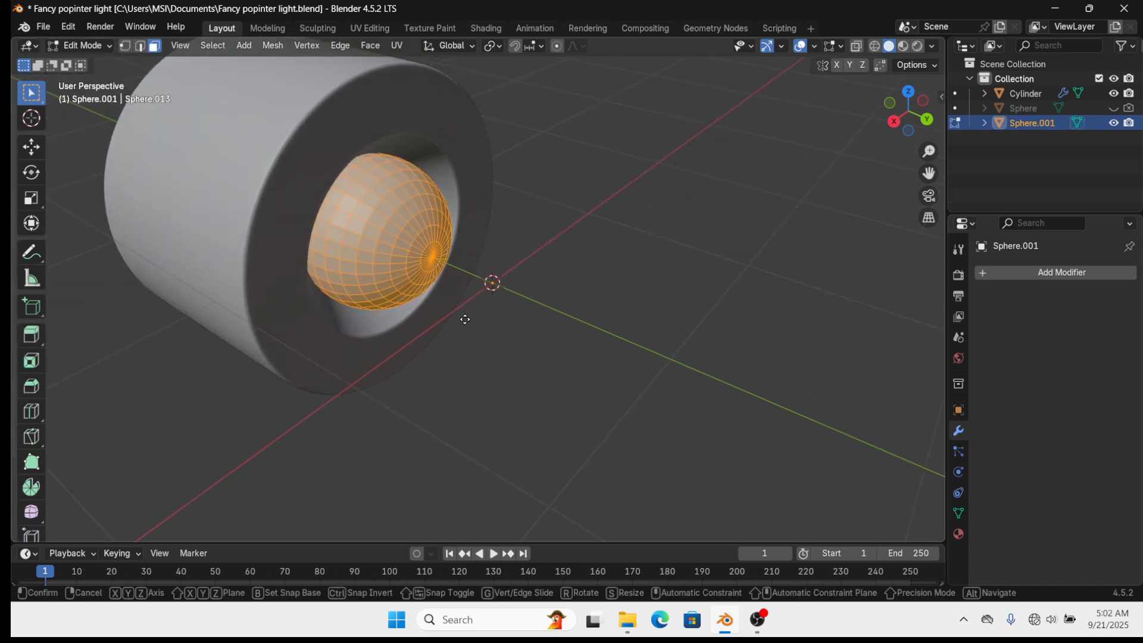
pyautogui.press('y')
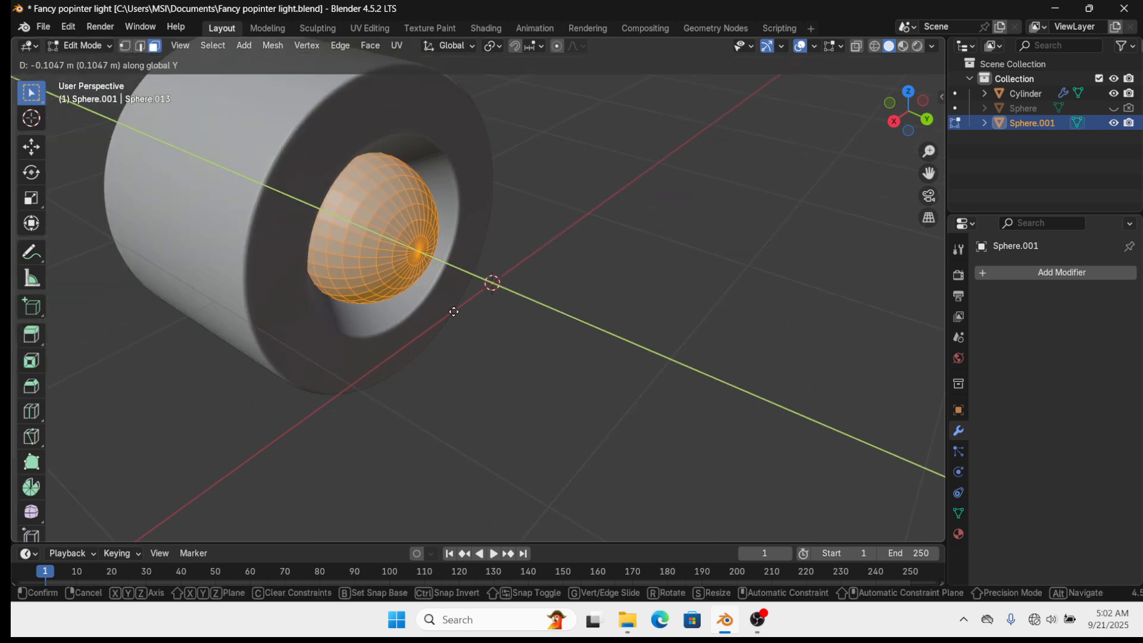
pyautogui.click(452, 313)
pyautogui.press('Tab')
# Try scaling the sphere object down to about 0.78 in Object Mode, and undo the scaling
pyautogui.press('s')
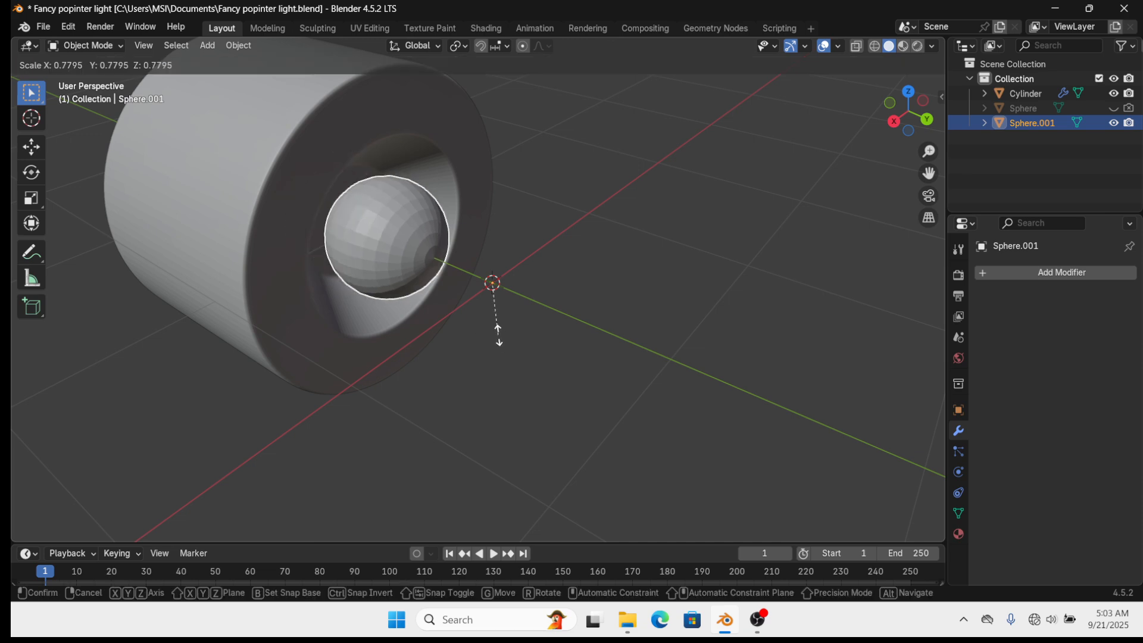
pyautogui.click(498, 334)
pyautogui.hotkey('ctrl', 'z')
# Select the sphere's outer pole vertex in vertex select mode and grow the selection by one ring
pyautogui.press('Tab')
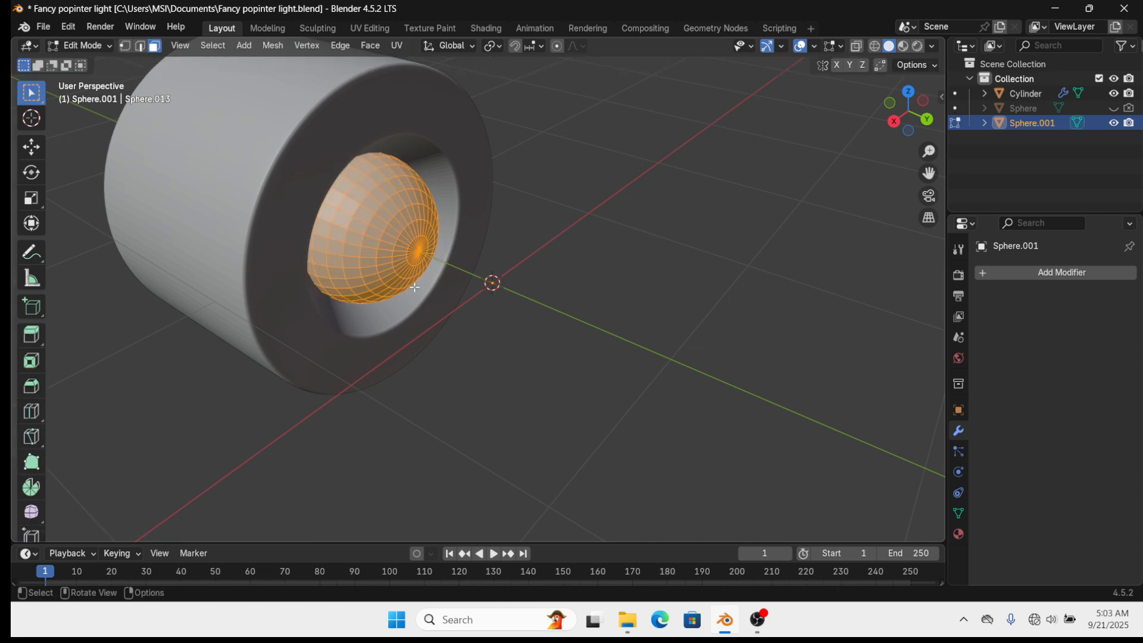
pyautogui.moveTo(414, 288); pyautogui.dragTo(394, 272, button='middle')
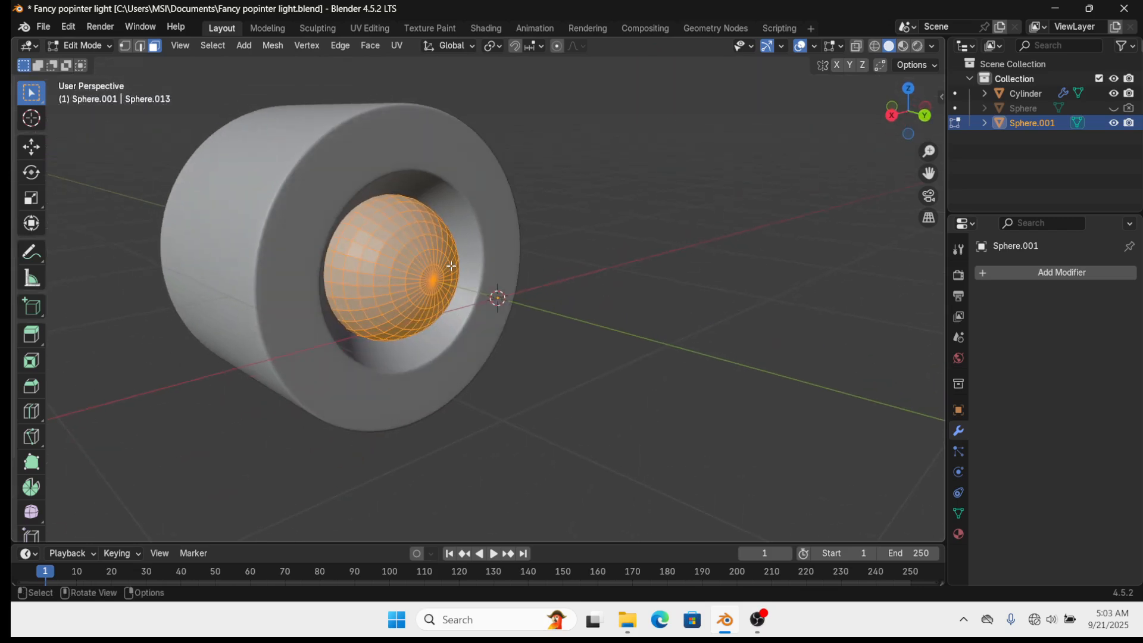
pyautogui.press('Tab')
pyautogui.scroll(2, 412, 270)
pyautogui.press('Tab')
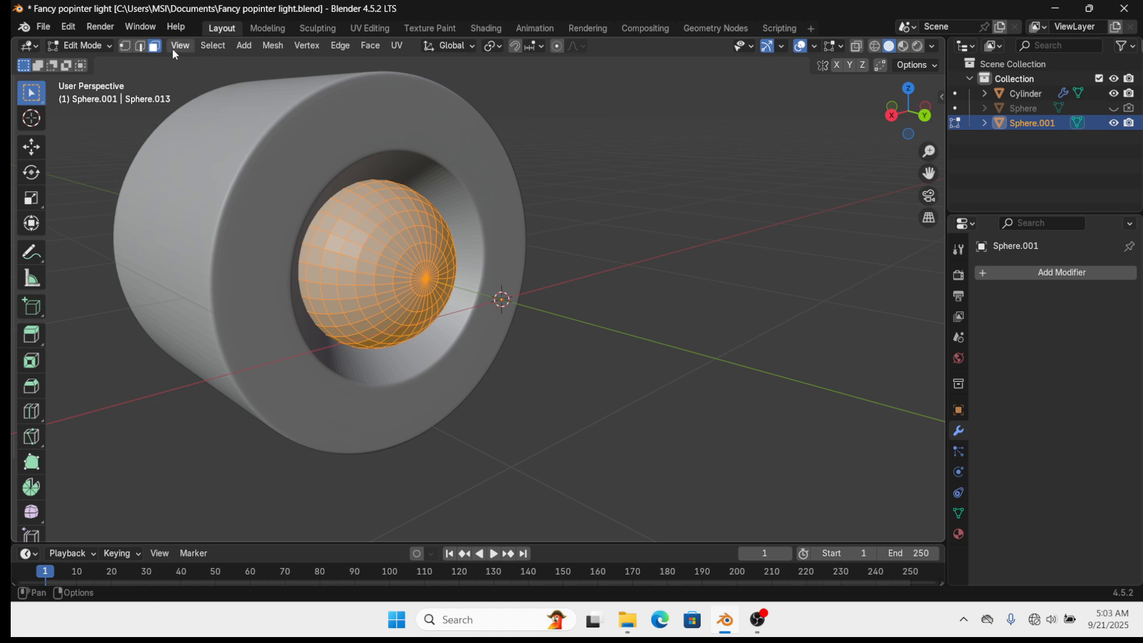
pyautogui.click(424, 280)
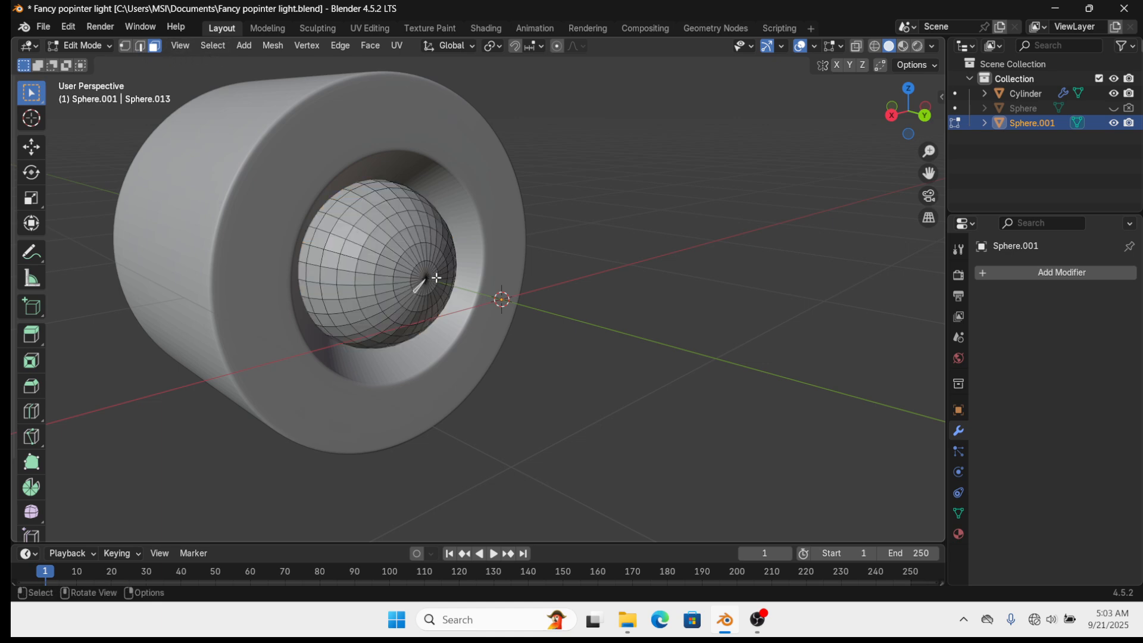
pyautogui.scroll(3, 428, 276)
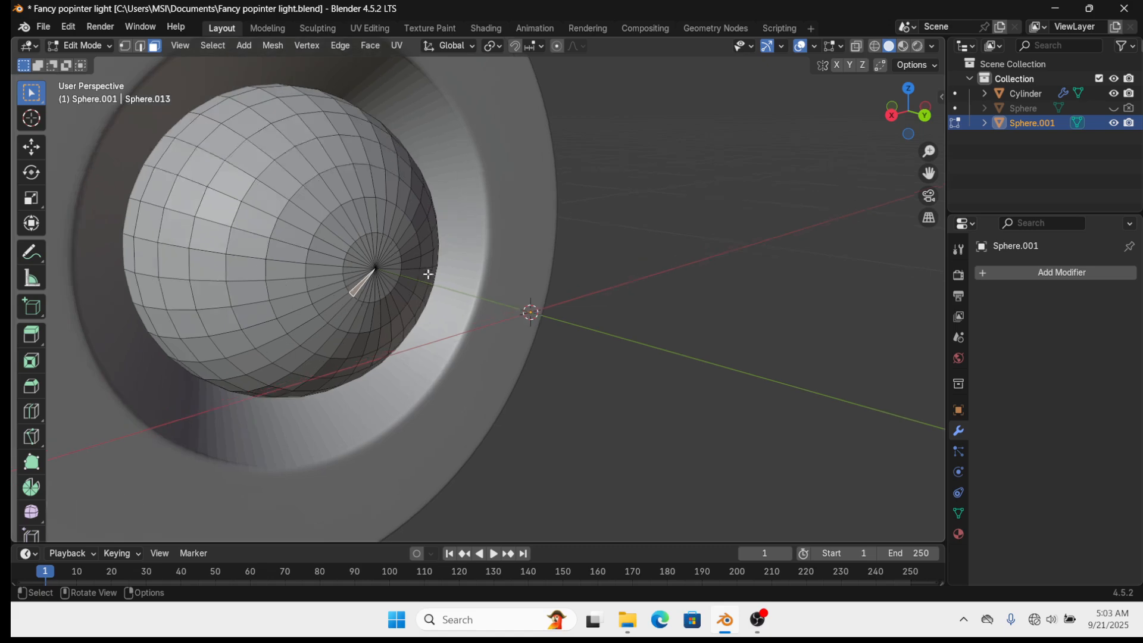
pyautogui.click(124, 46)
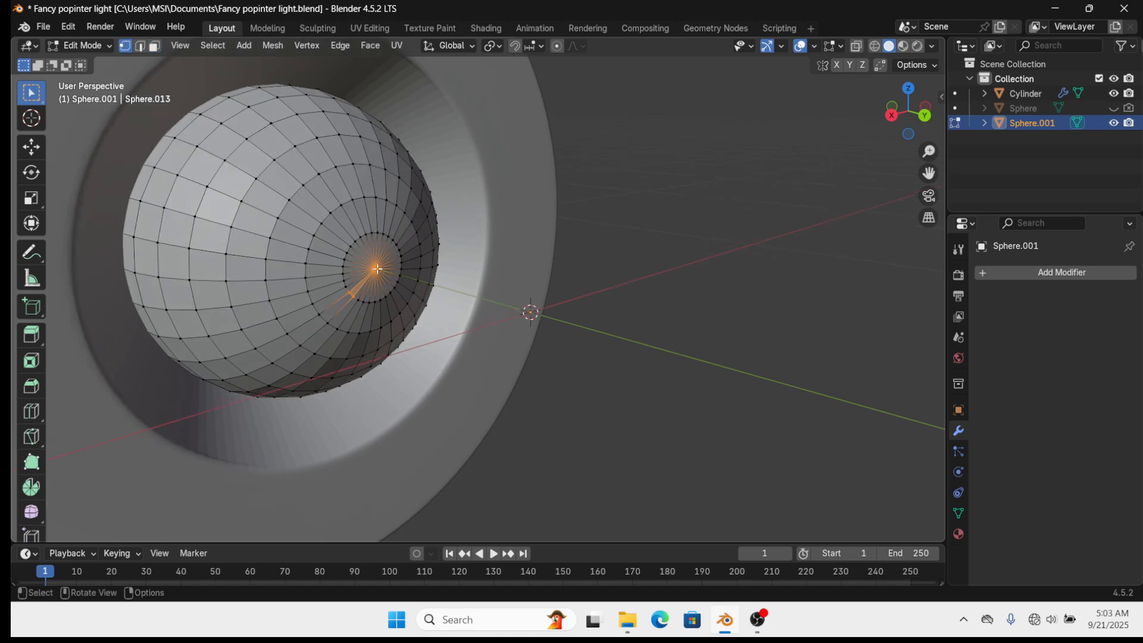
pyautogui.click(377, 269)
pyautogui.press('ctrl')
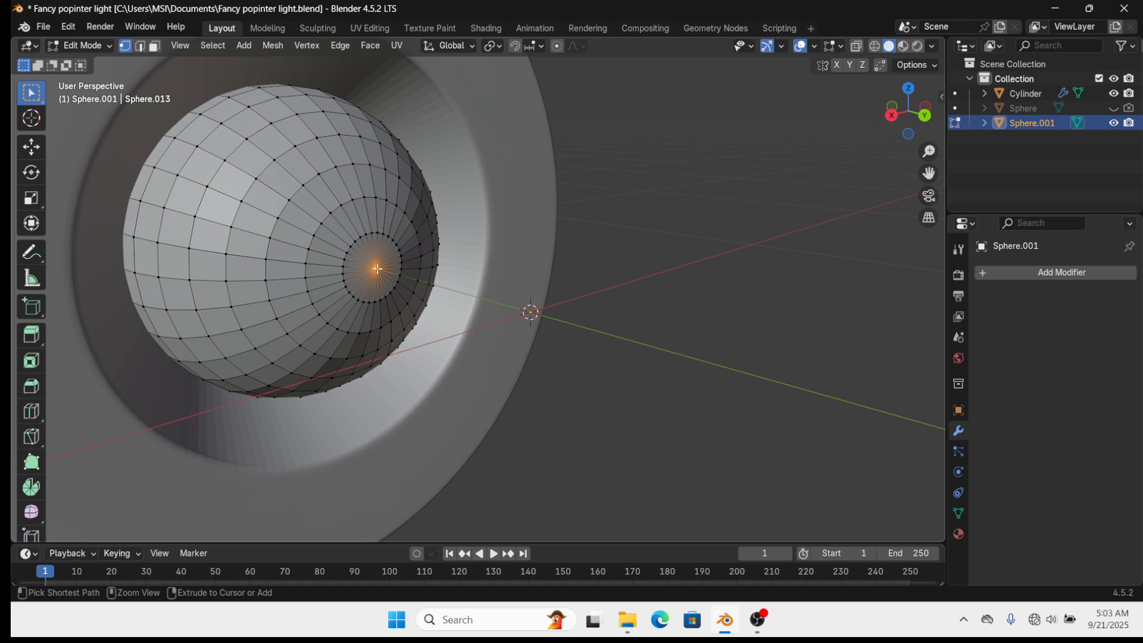
pyautogui.press('ctrl+KP_Add')
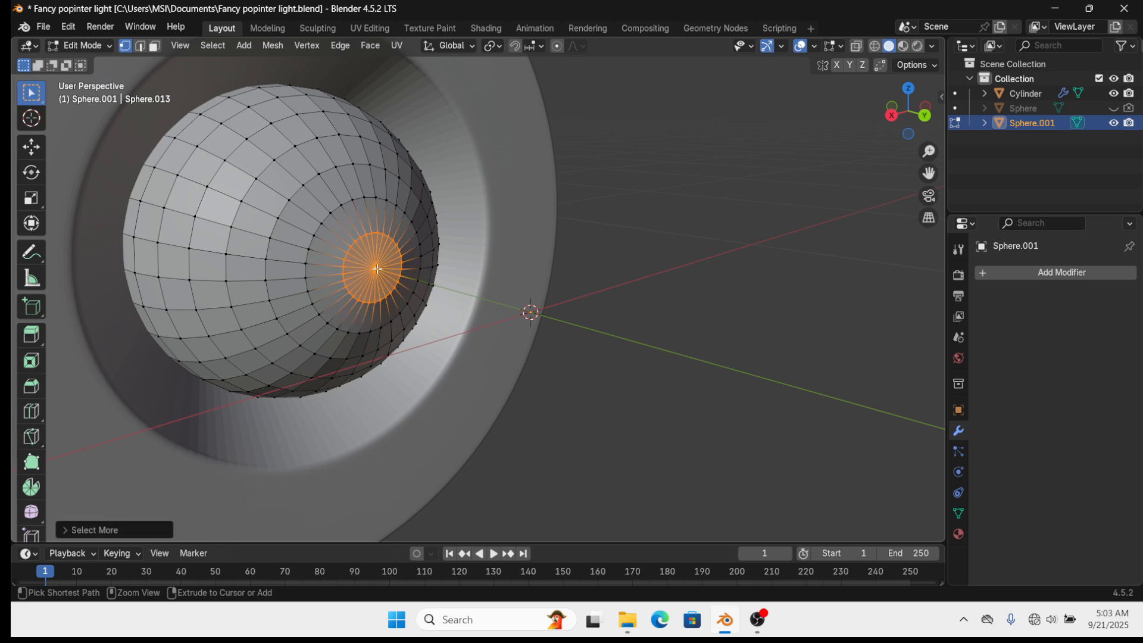
# Extrude the selected pole cap outward along its normal into a thin stem reaching nearly to the origin, and save the file
pyautogui.moveTo(377, 269); pyautogui.dragTo(440, 316, button='middle')
pyautogui.press('e')
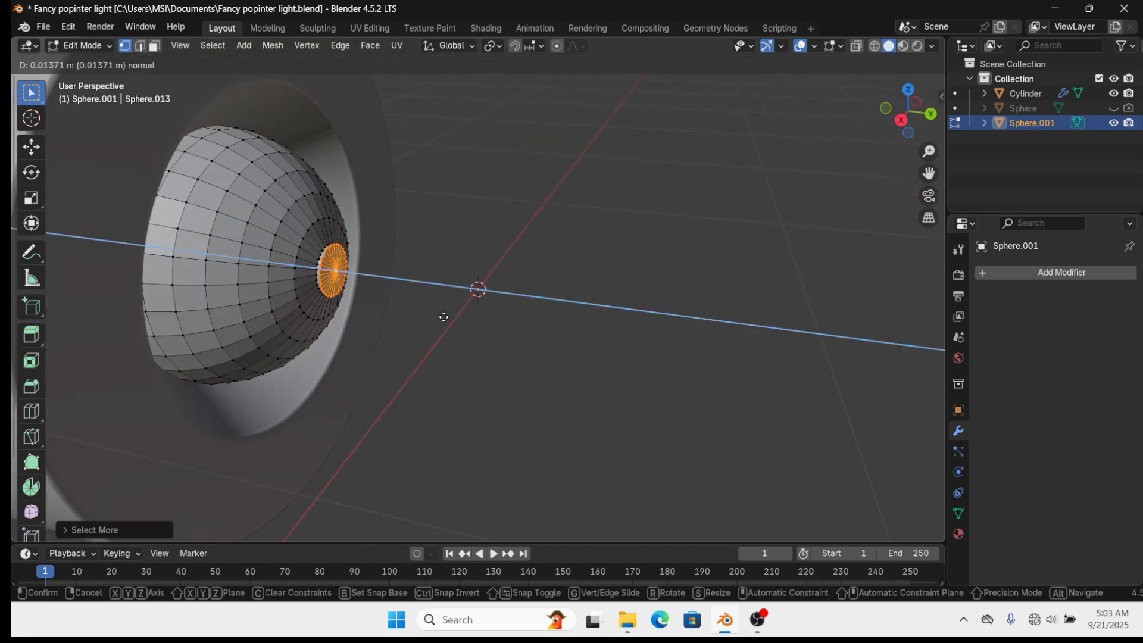
pyautogui.click(584, 319)
pyautogui.scroll(-2, 461, 324)
pyautogui.moveTo(461, 323); pyautogui.dragTo(499, 301, button='middle')
pyautogui.hotkey('ctrl', 's')
pyautogui.press('Tab')
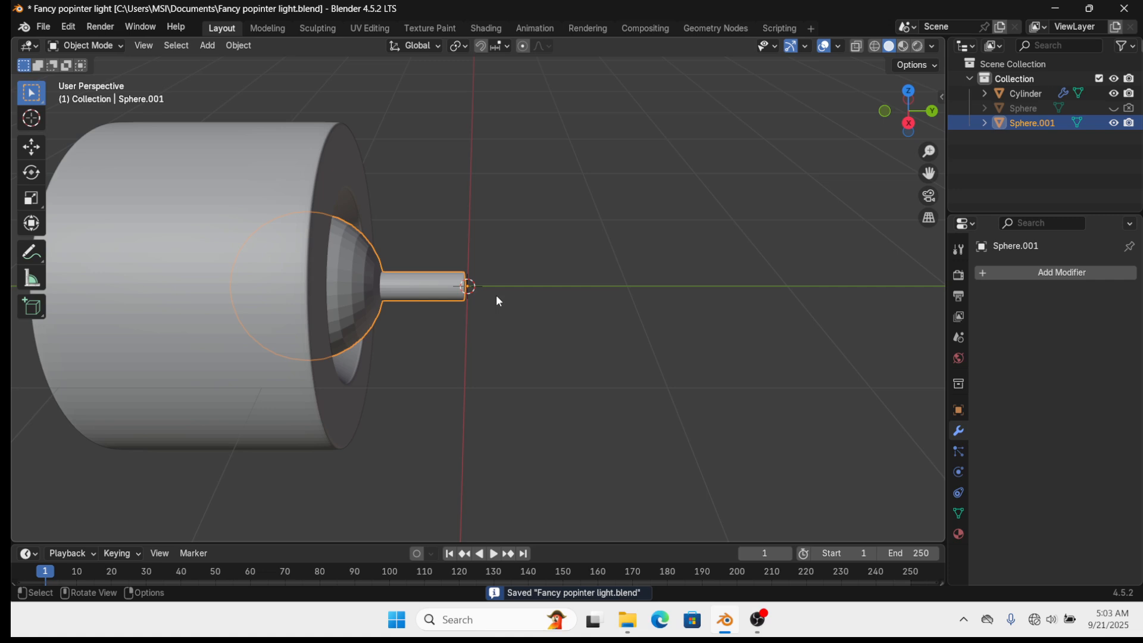
# In right orthographic view, nudge the stem's end face slightly along positive Y to meet the origin
pyautogui.press('KP_1')
pyautogui.press('KP_3')
pyautogui.scroll(1, 497, 299)
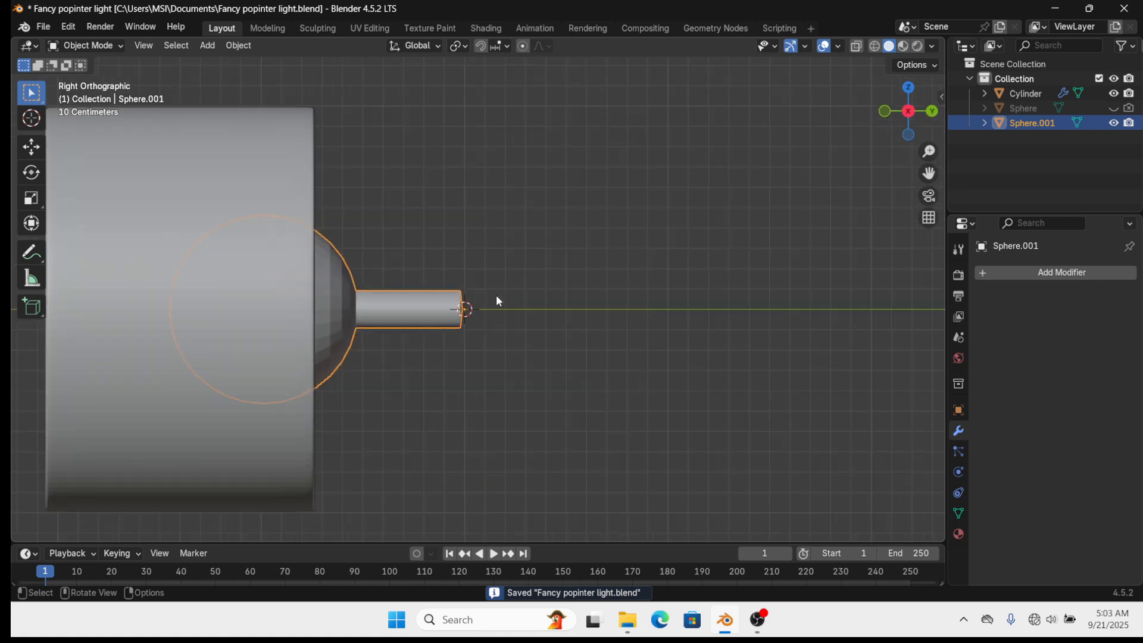
pyautogui.press('Tab')
pyautogui.press('g')
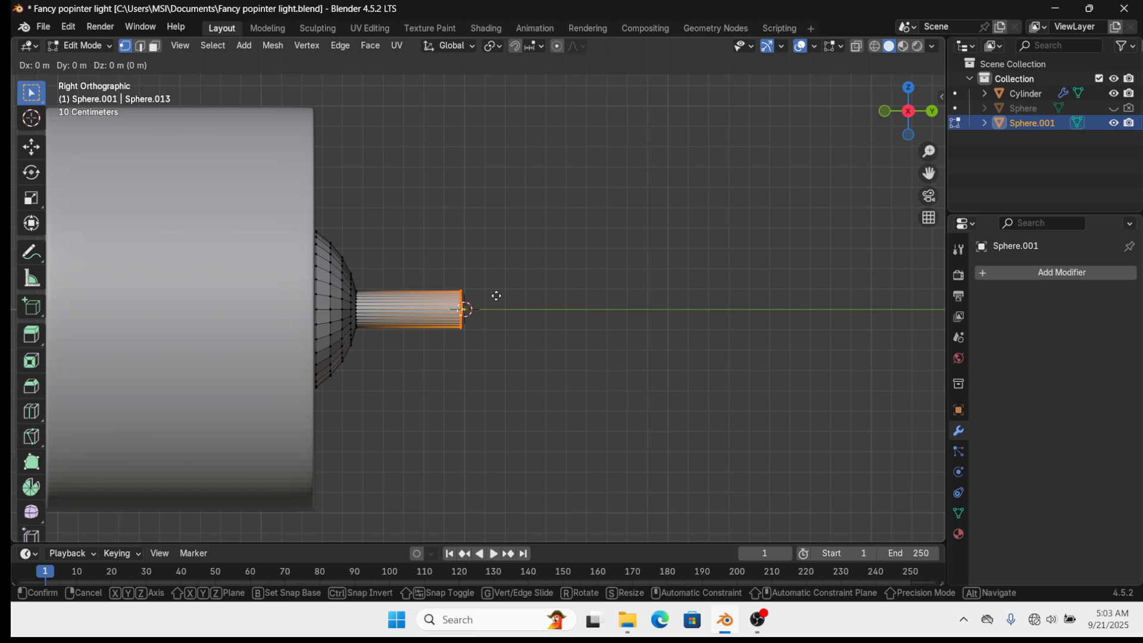
pyautogui.press('y')
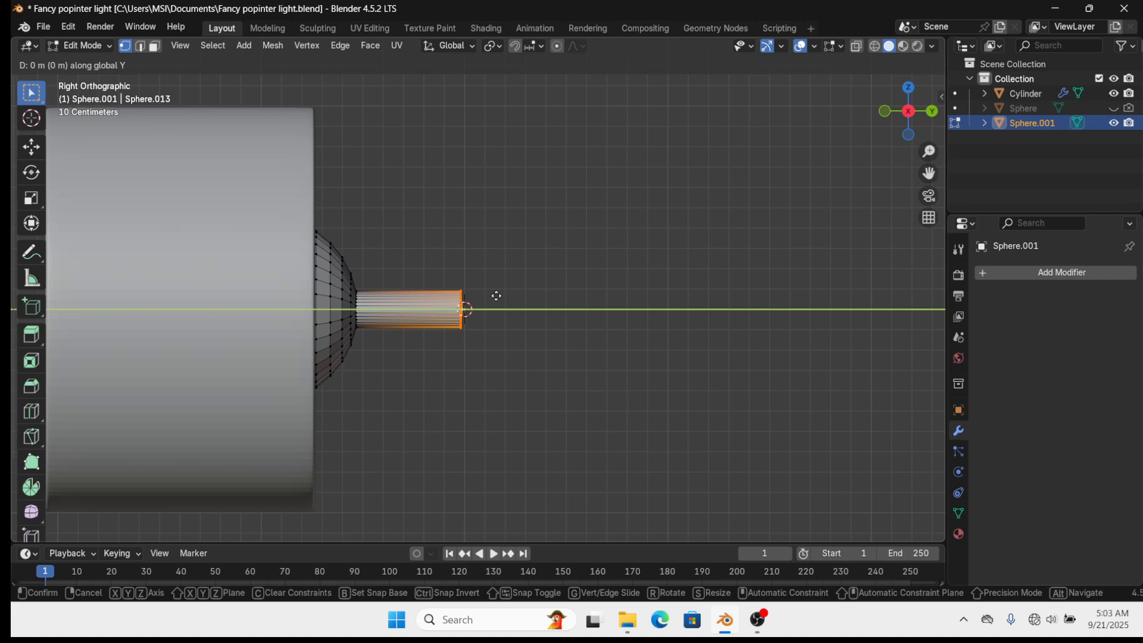
pyautogui.click(499, 297)
pyautogui.press('Tab')
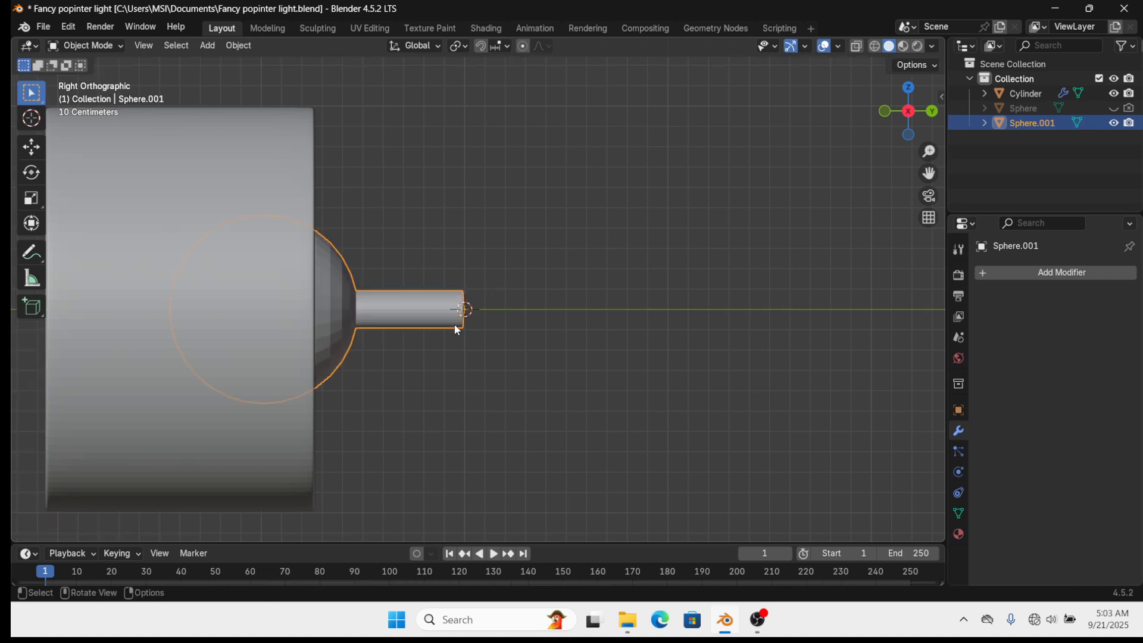
# Add a Mirror modifier to the sphere-and-stem object and mirror it across the Y axis only
pyautogui.scroll(-2, 453, 333)
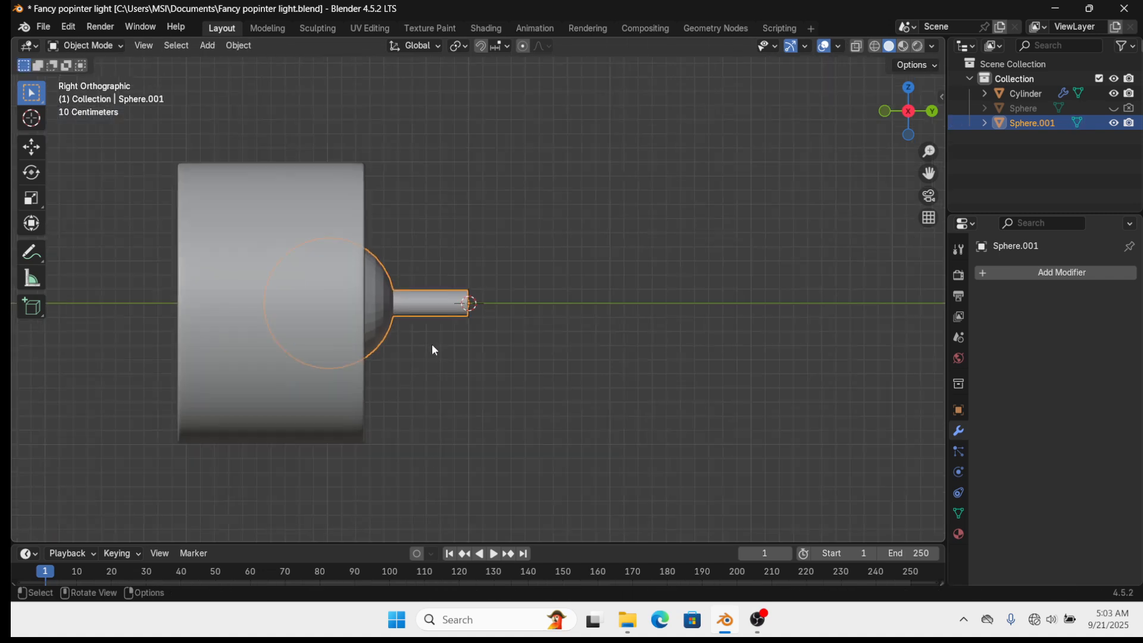
pyautogui.click(1056, 275)
pyautogui.click(1025, 278)
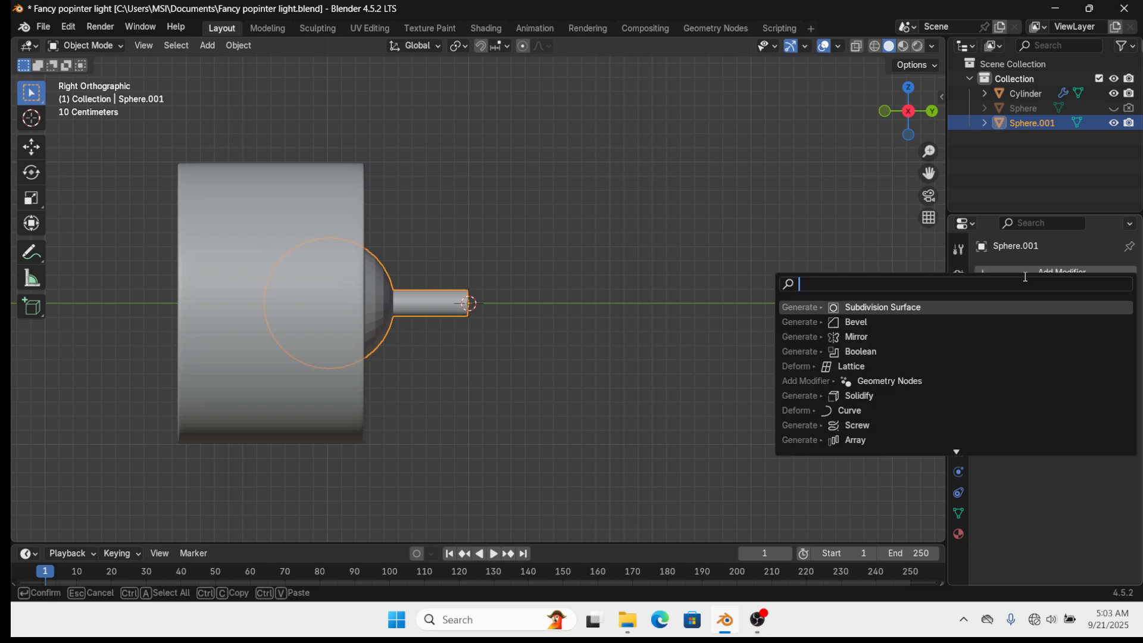
pyautogui.click(887, 333)
pyautogui.click(1078, 320)
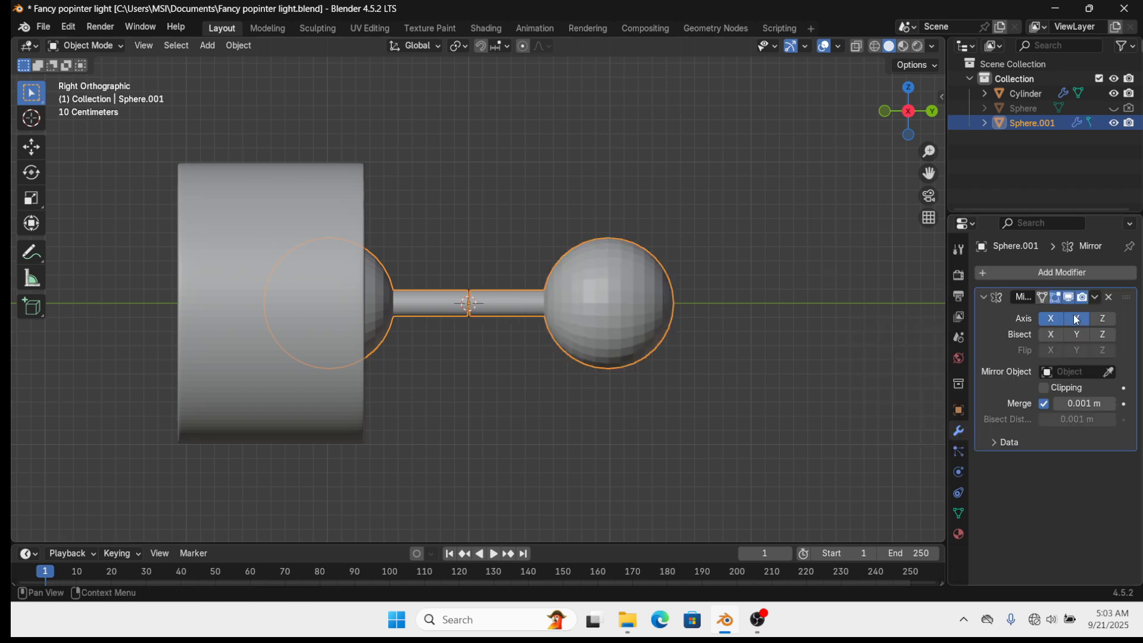
# In Edit Mode, select the stem's end vertices and move them about 0.012 m along positive Y to close the mirror gap
pyautogui.scroll(4, 678, 331)
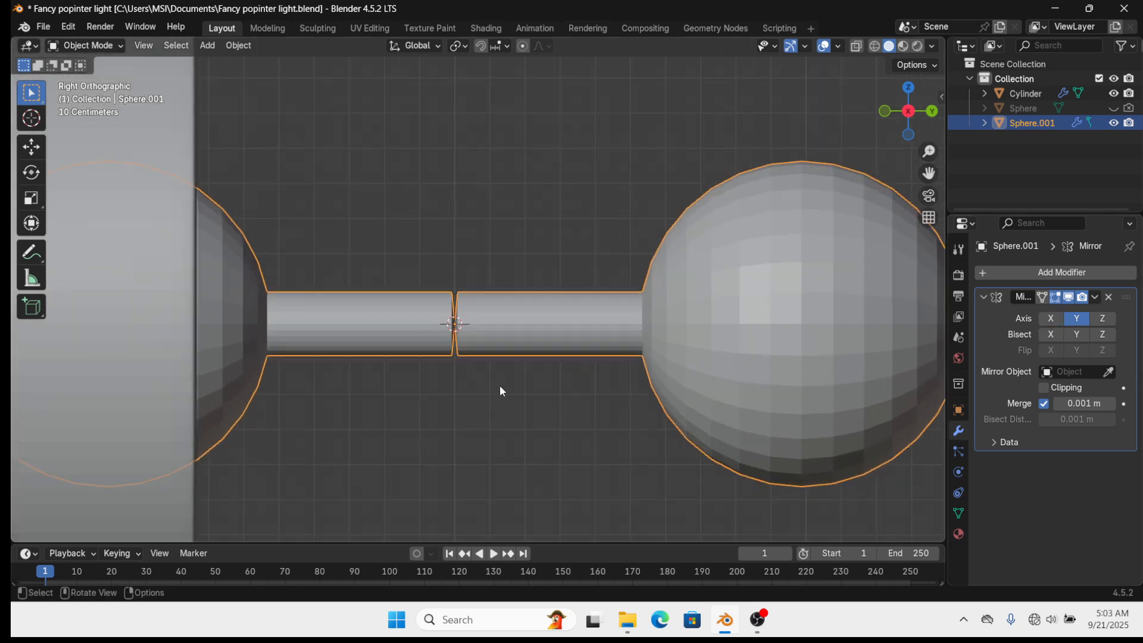
pyautogui.press('Tab')
pyautogui.moveTo(386, 262); pyautogui.dragTo(462, 389)
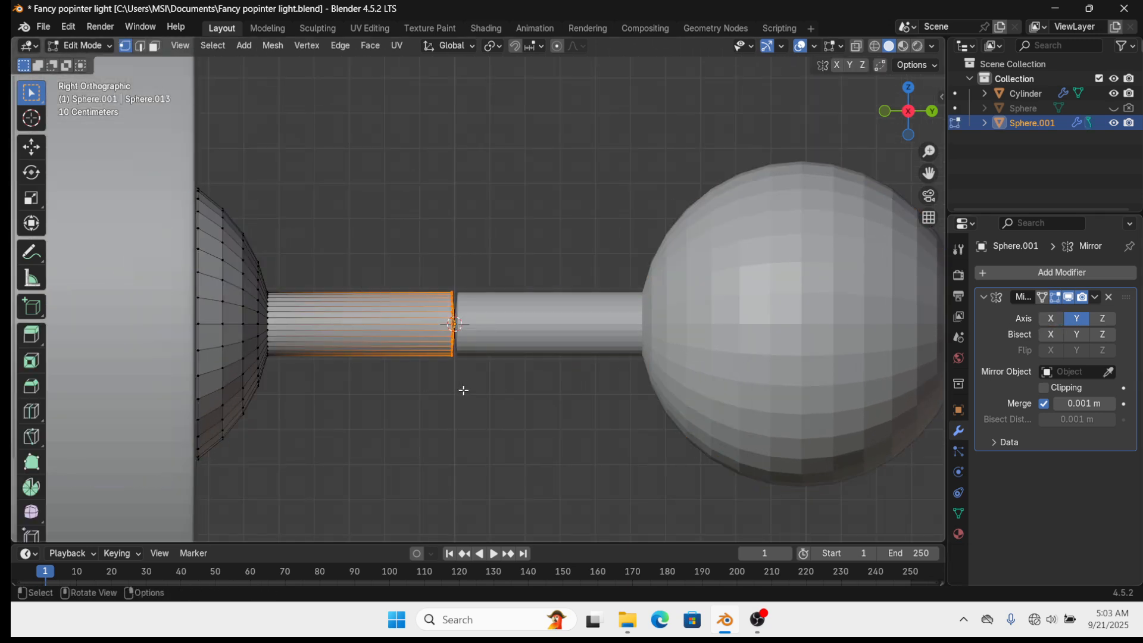
pyautogui.press('g')
pyautogui.press('y')
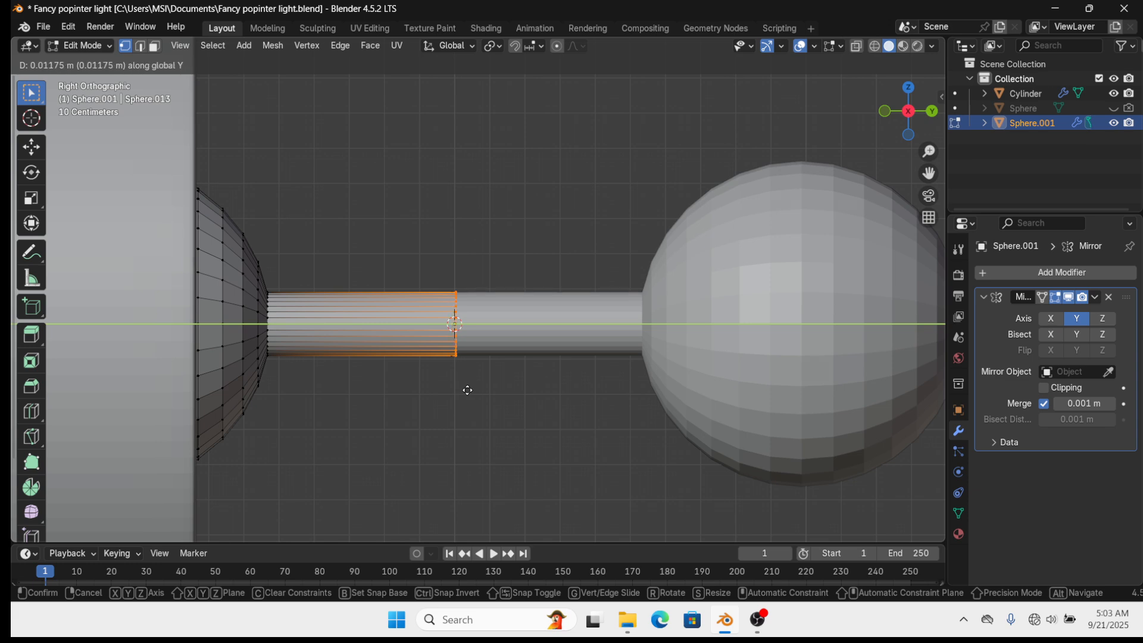
pyautogui.click(467, 390)
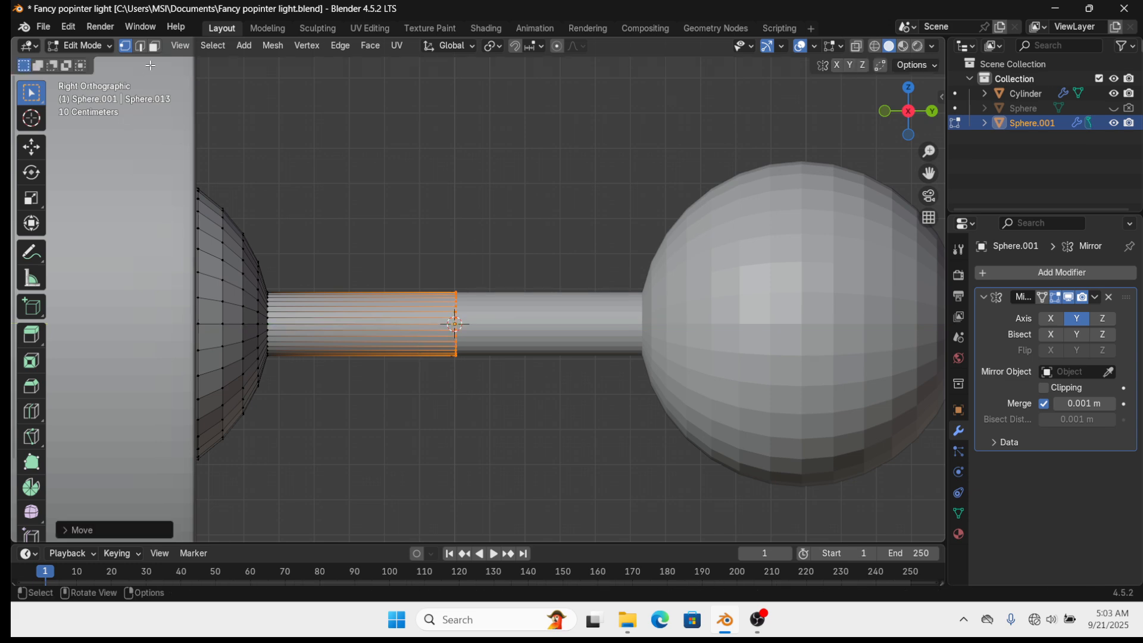
# Delete the selected faces at the stem's end, enable Clipping in the Mirror modifier, and save the file
pyautogui.press('3')
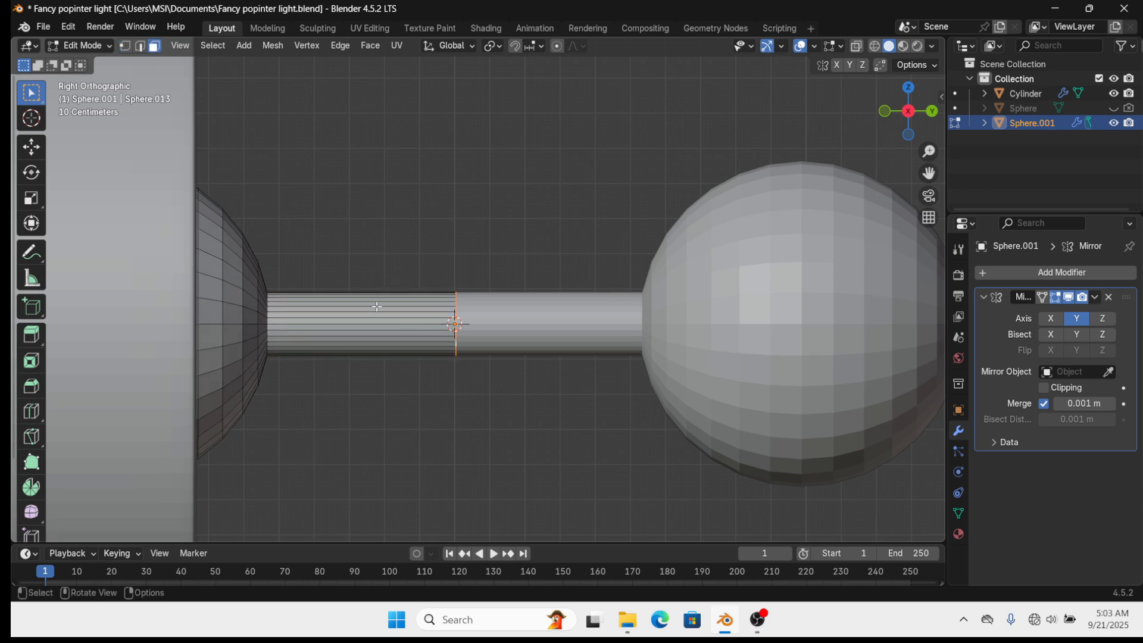
pyautogui.press('x')
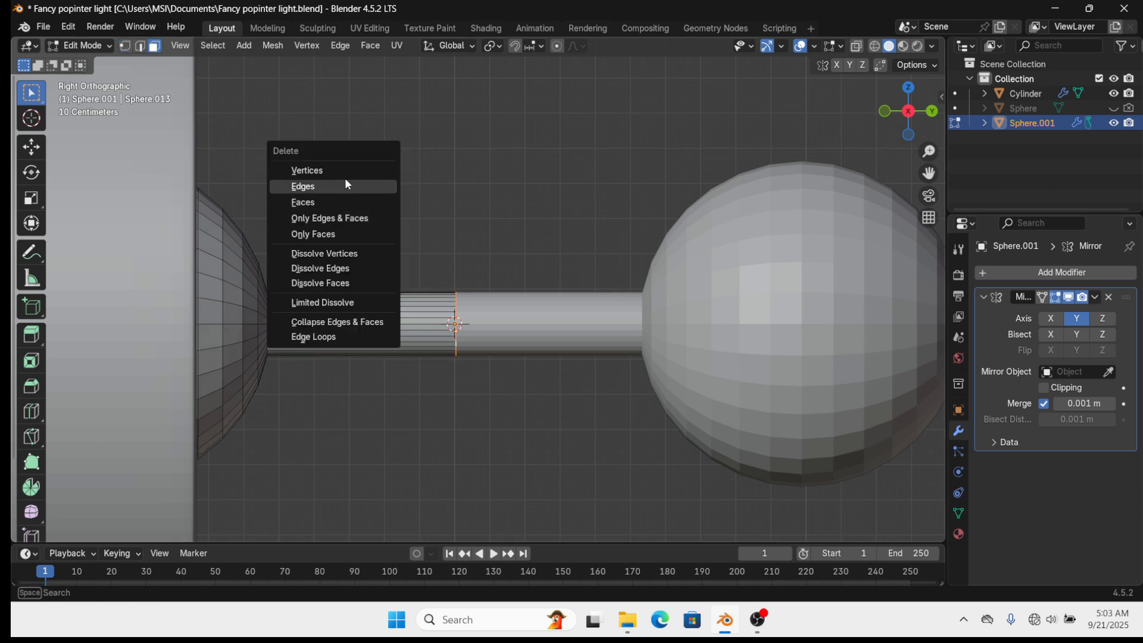
pyautogui.click(341, 197)
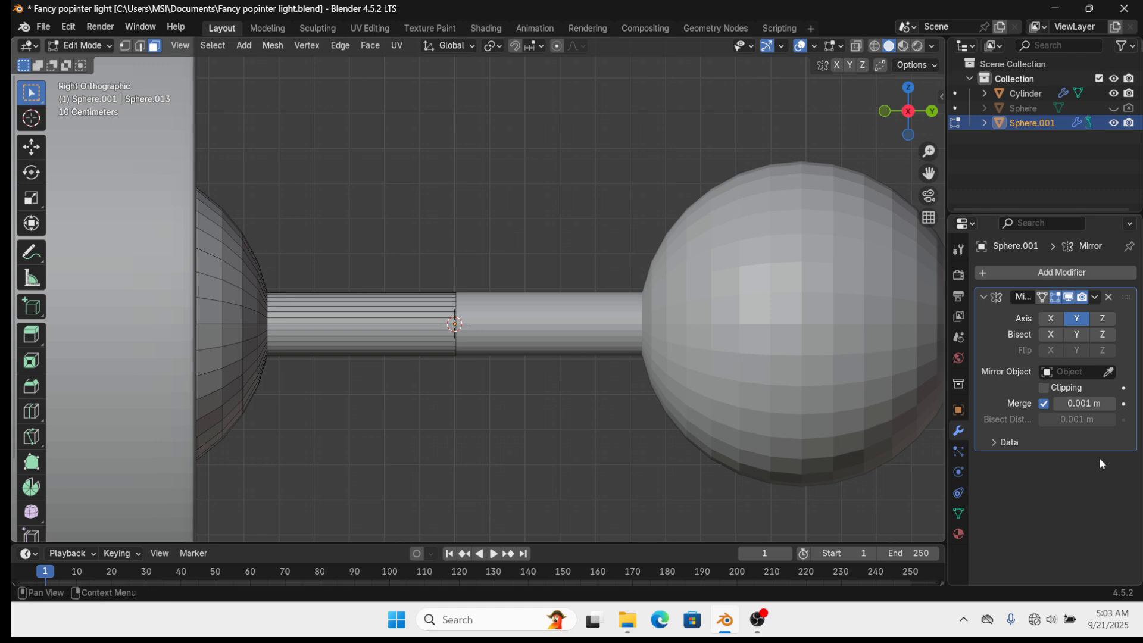
pyautogui.click(1044, 388)
pyautogui.scroll(-4, 658, 439)
pyautogui.hotkey('ctrl', 's')
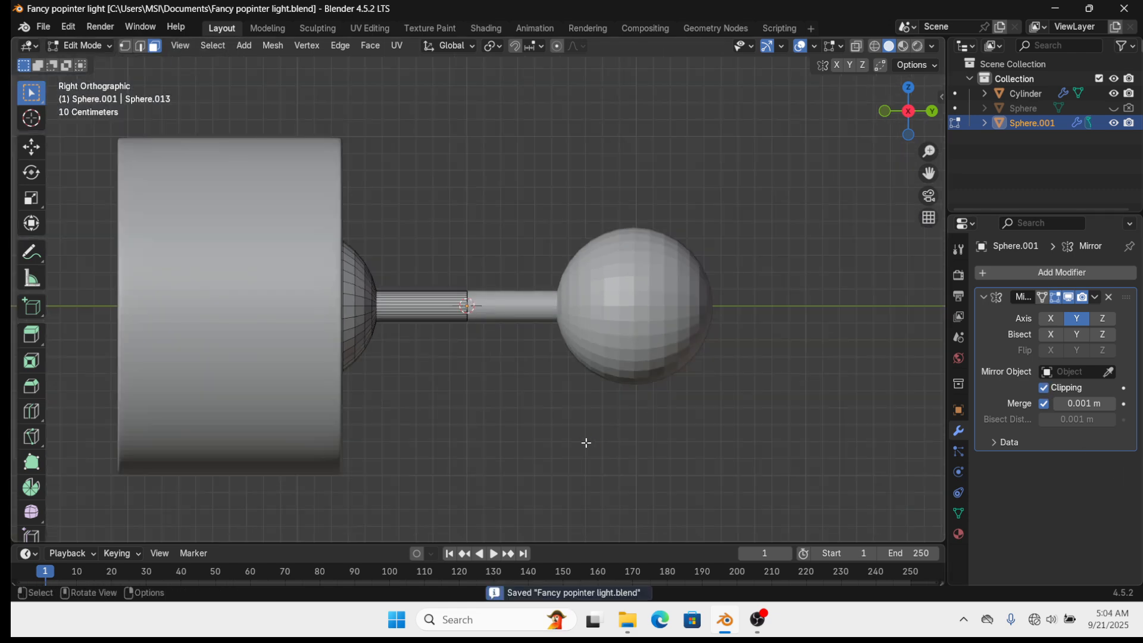
# With X-ray on, select all vertices at the stem's end and move them slightly along negative Y
pyautogui.press('Tab')
pyautogui.scroll(-4, 425, 360)
pyautogui.scroll(5, 424, 345)
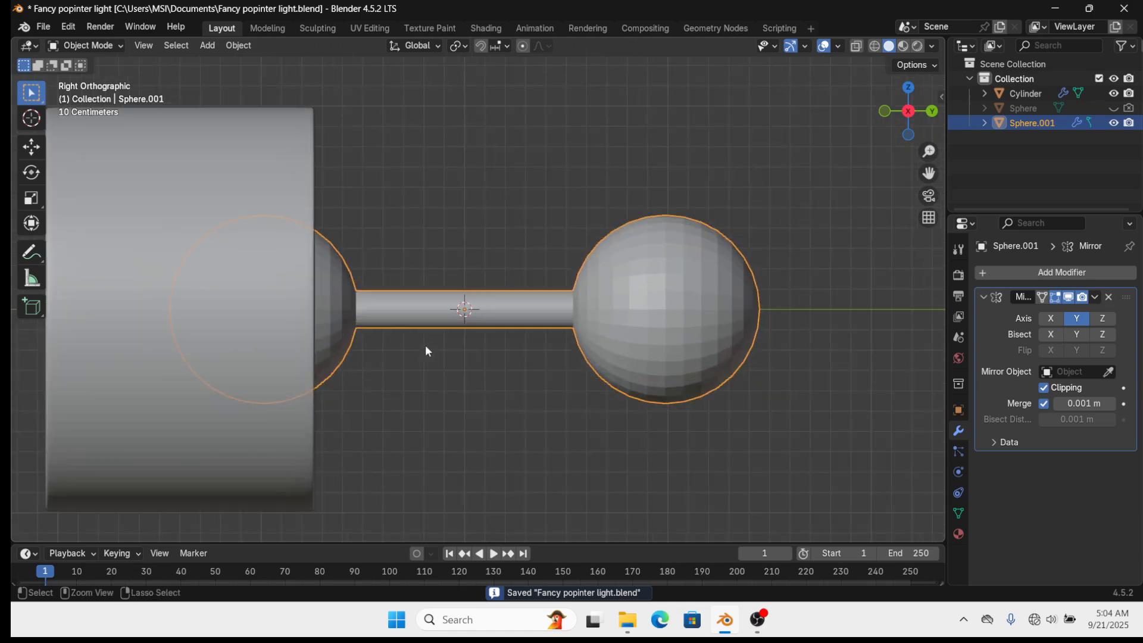
pyautogui.press('Tab')
pyautogui.scroll(4, 452, 337)
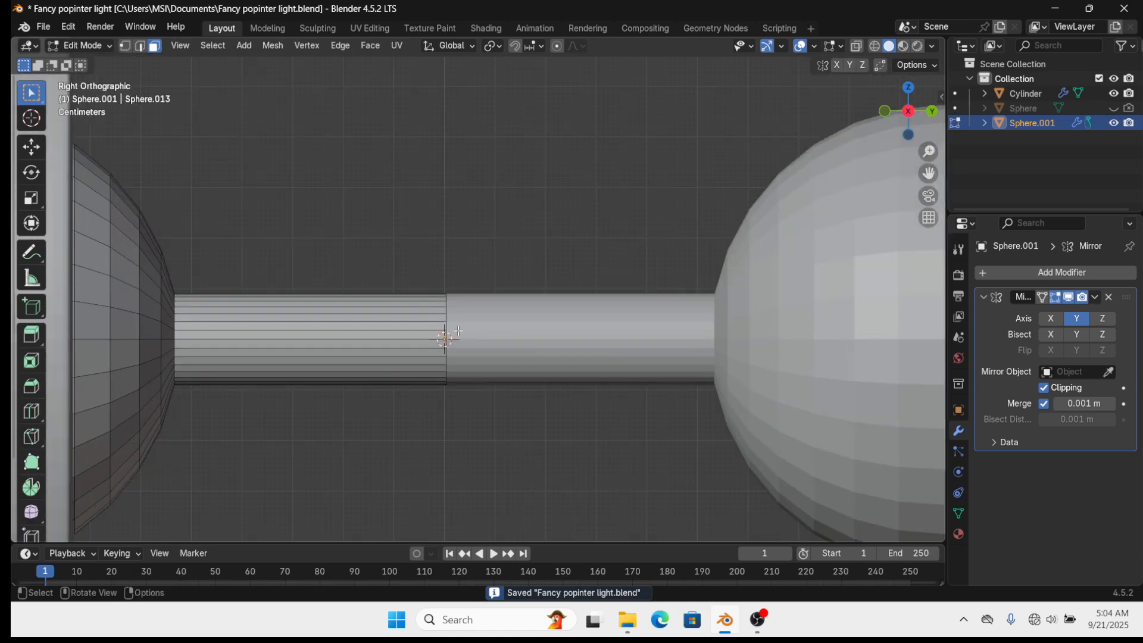
pyautogui.press('1')
pyautogui.moveTo(403, 247); pyautogui.dragTo(476, 464)
pyautogui.hotkey('alt', 'z')
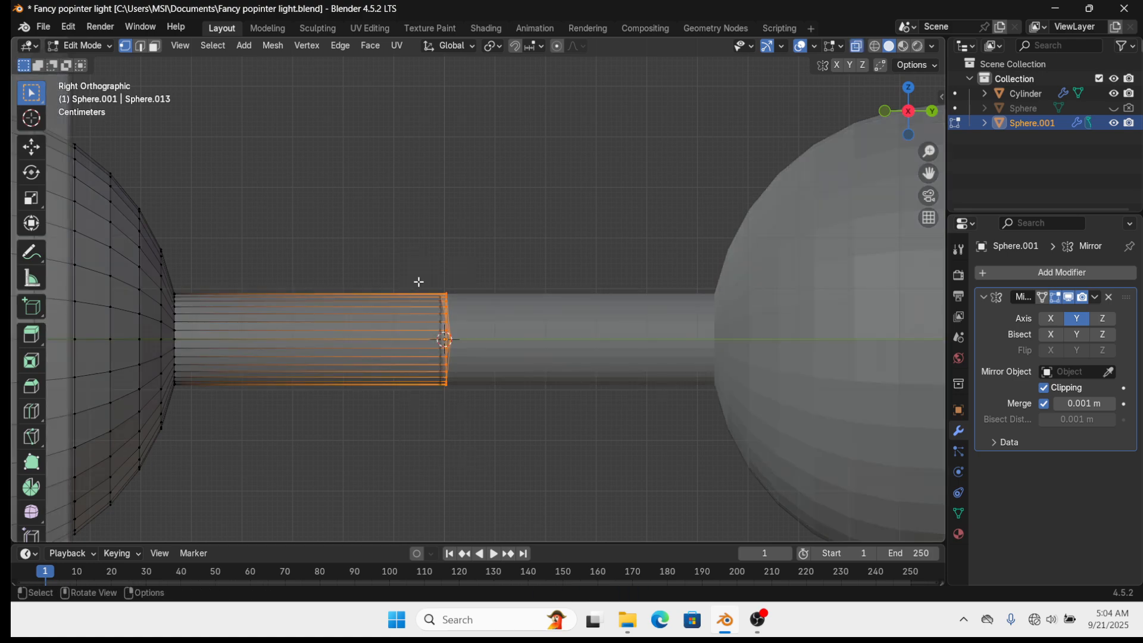
pyautogui.moveTo(419, 281); pyautogui.dragTo(491, 456)
pyautogui.scroll(3, 475, 425)
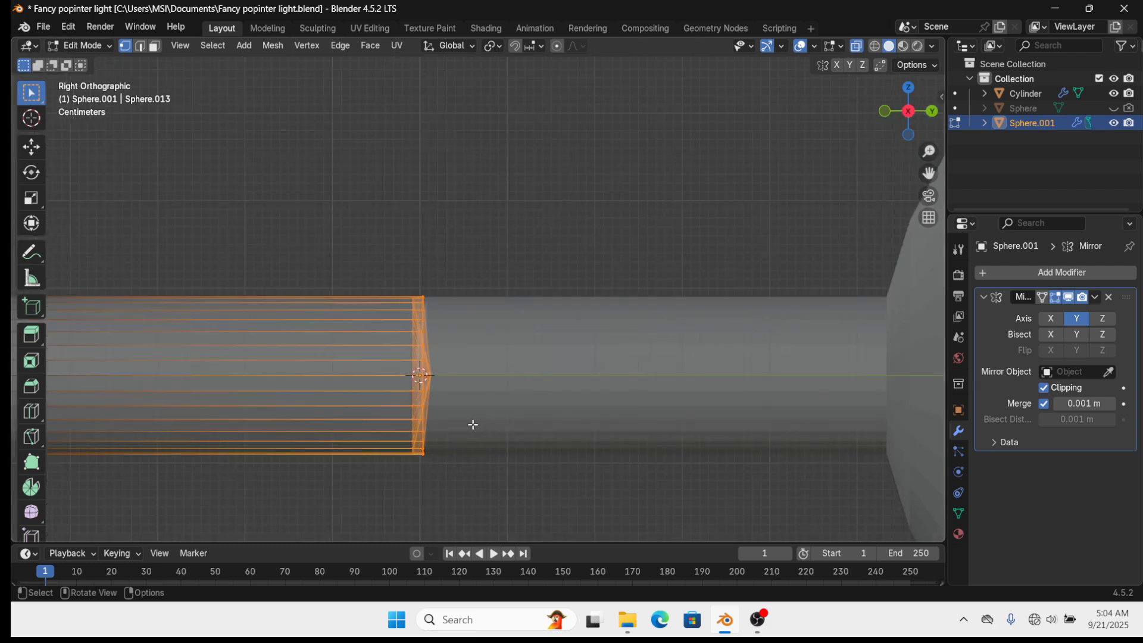
pyautogui.press('g')
pyautogui.press('y')
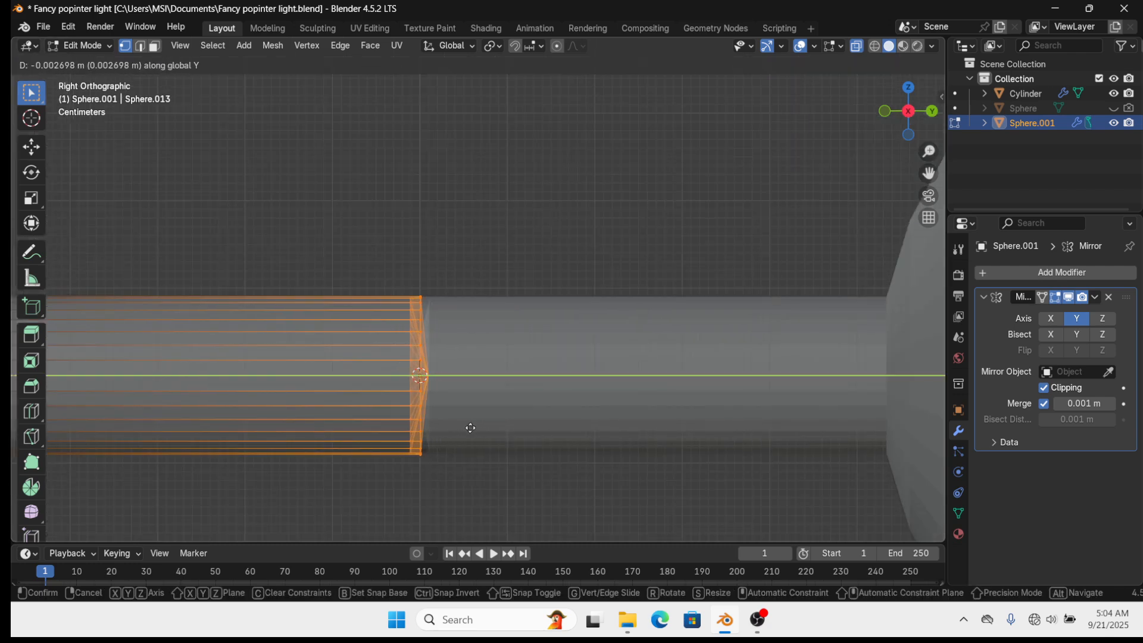
pyautogui.click(466, 426)
# Delete the leftover cap faces at the stem's end in face select mode
pyautogui.click(154, 47)
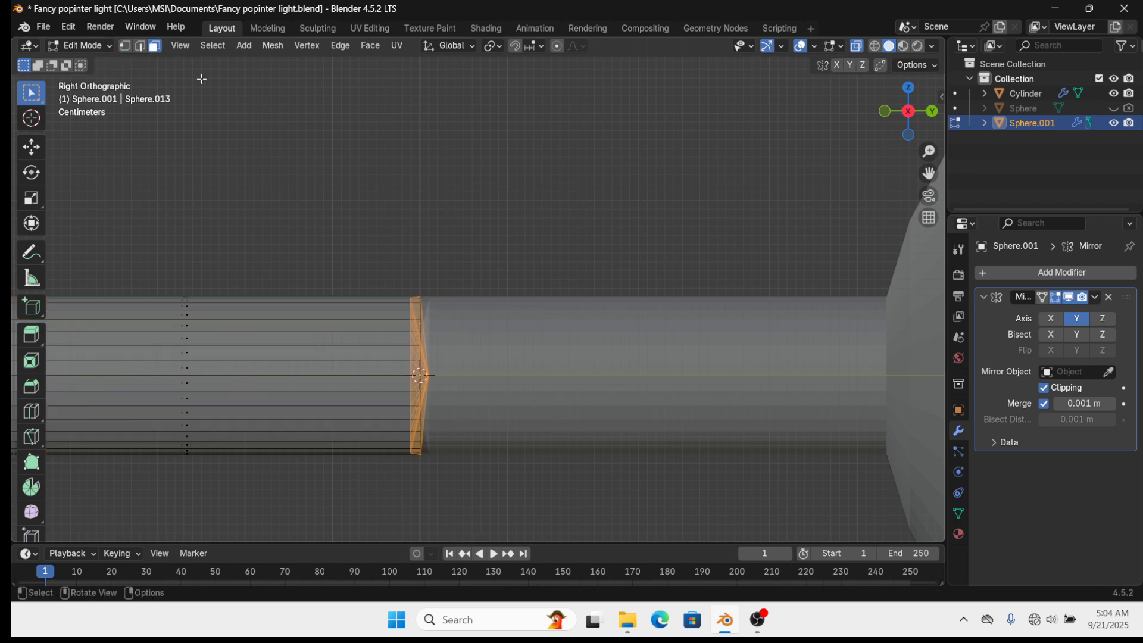
pyautogui.press('x')
pyautogui.click(381, 301)
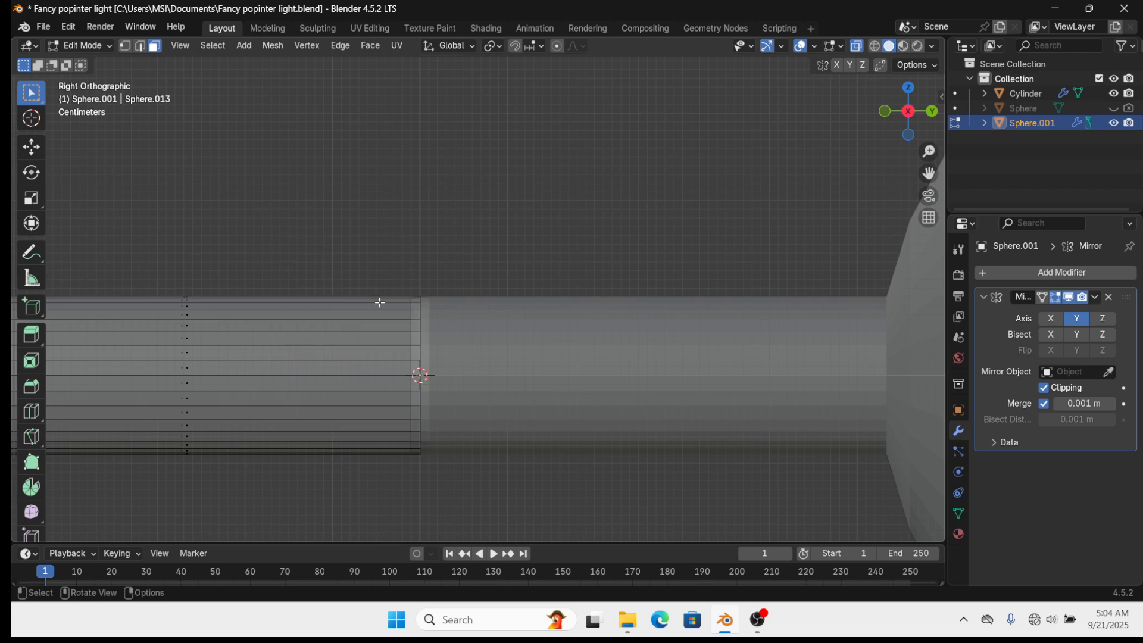
# Select the stem's open end vertices, move them along Y onto the mirror plane, and save the file
pyautogui.click(125, 46)
pyautogui.moveTo(351, 179); pyautogui.dragTo(475, 471)
pyautogui.press('g')
pyautogui.press('y')
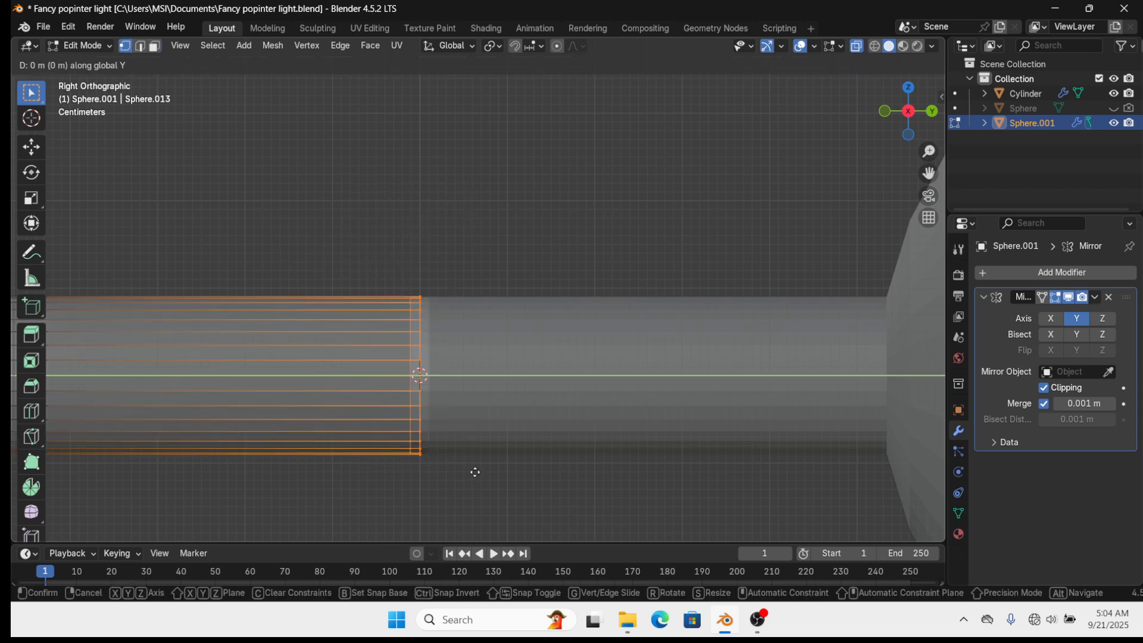
pyautogui.click(487, 468)
pyautogui.hotkey('ctrl', 's')
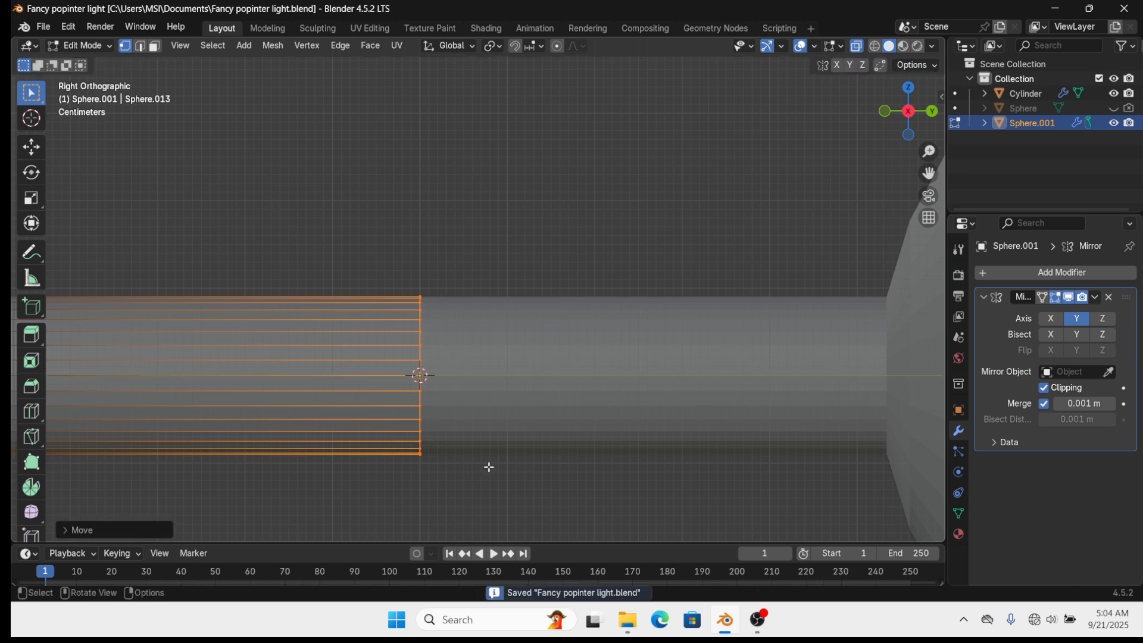
pyautogui.press('Tab')
pyautogui.scroll(-8, 483, 468)
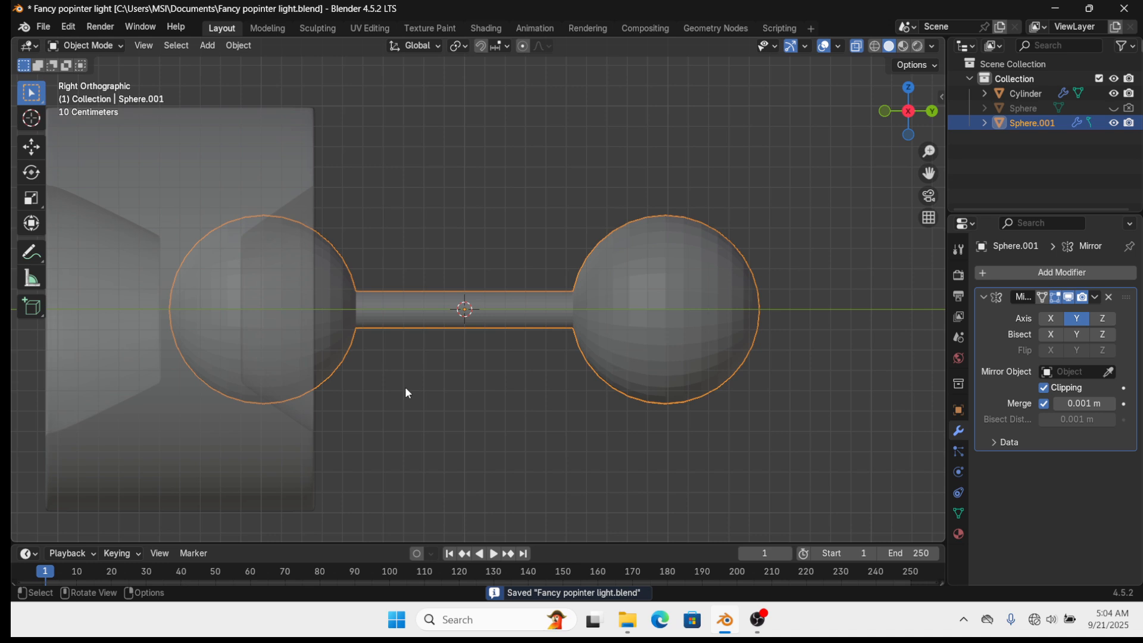
pyautogui.press('ctrl')
pyautogui.hotkey('ctrl', 's')
# Turn off X-ray and return to Object Mode with the mirrored double sphere in perspective view
pyautogui.press('Tab')
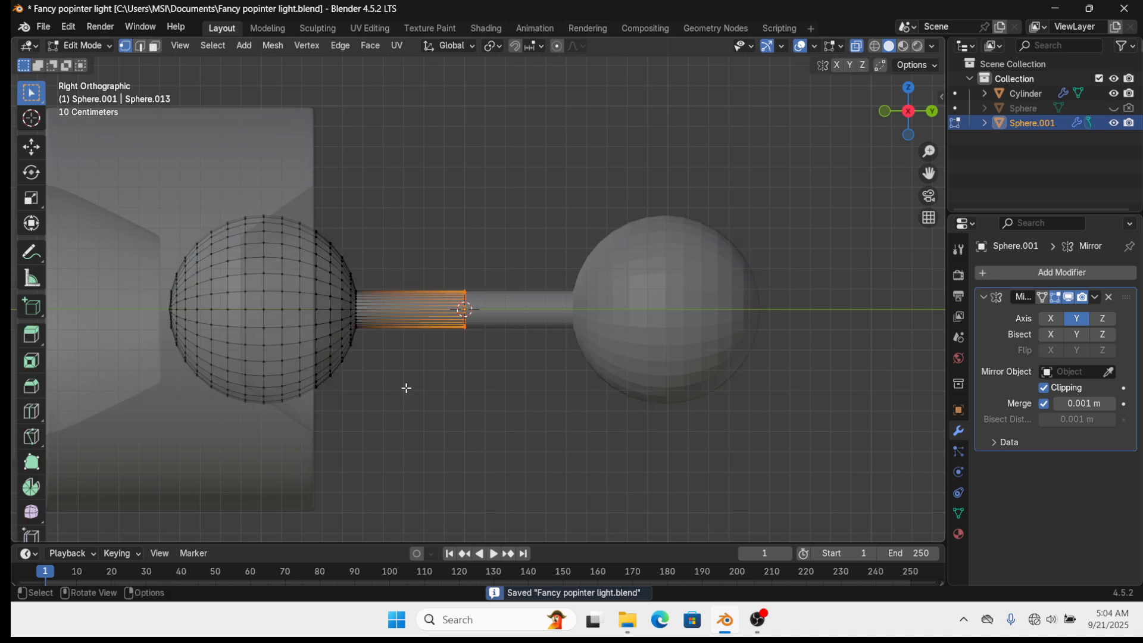
pyautogui.scroll(-4, 493, 420)
pyautogui.moveTo(491, 426); pyautogui.dragTo(525, 423, button='middle')
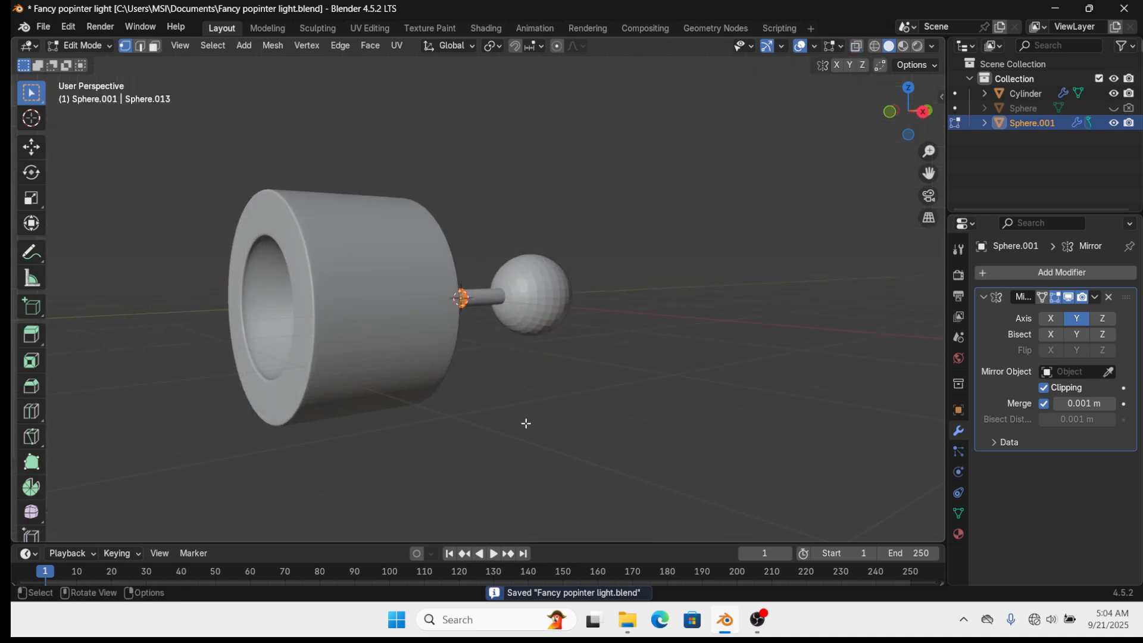
pyautogui.press('Tab')
pyautogui.moveTo(459, 437); pyautogui.dragTo(449, 397, button='middle')
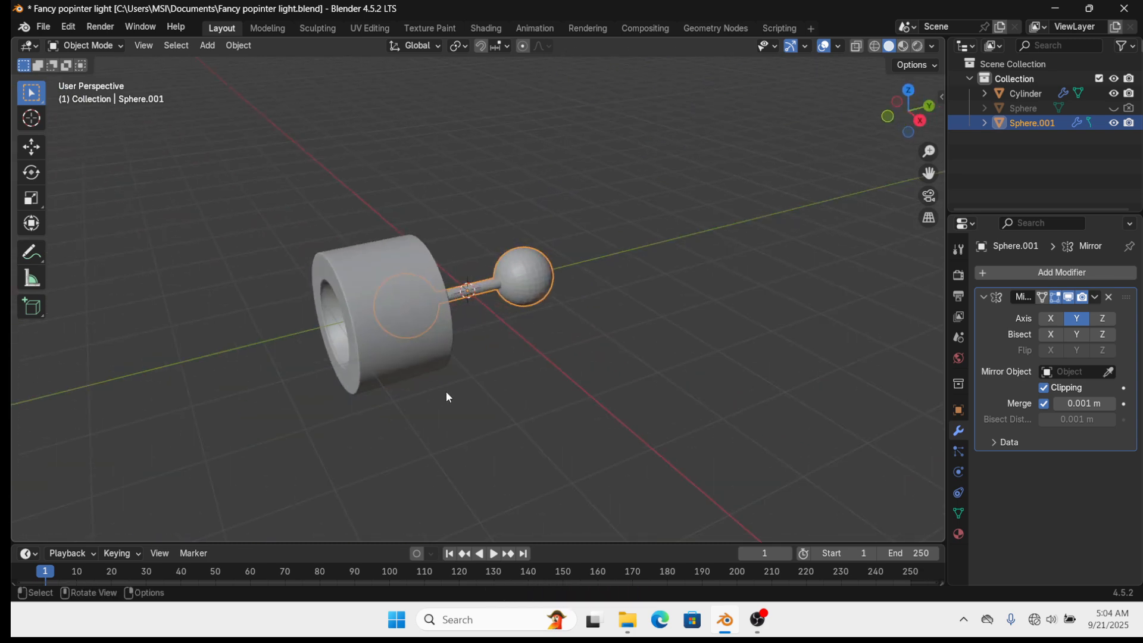
# Duplicate the cylinder, move the copy about 2.8 m along Y over the mirrored sphere, and save the file
pyautogui.click(402, 352)
pyautogui.moveTo(401, 351); pyautogui.dragTo(428, 377, button='middle')
pyautogui.hotkey('shift', 'd')
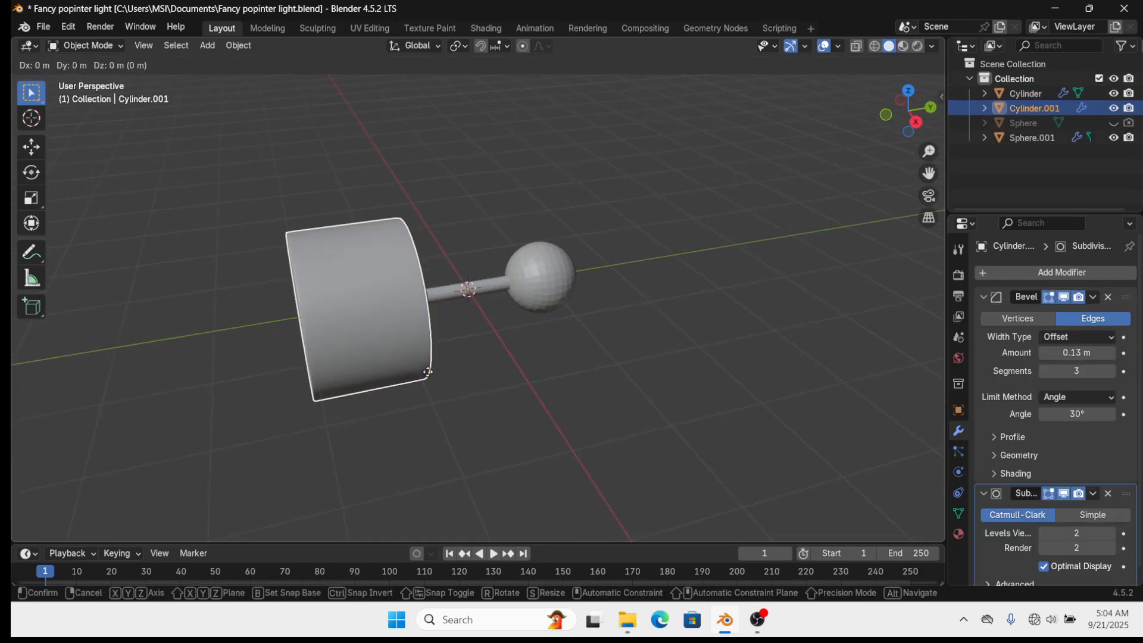
pyautogui.press('x')
pyautogui.press('z')
pyautogui.press('y')
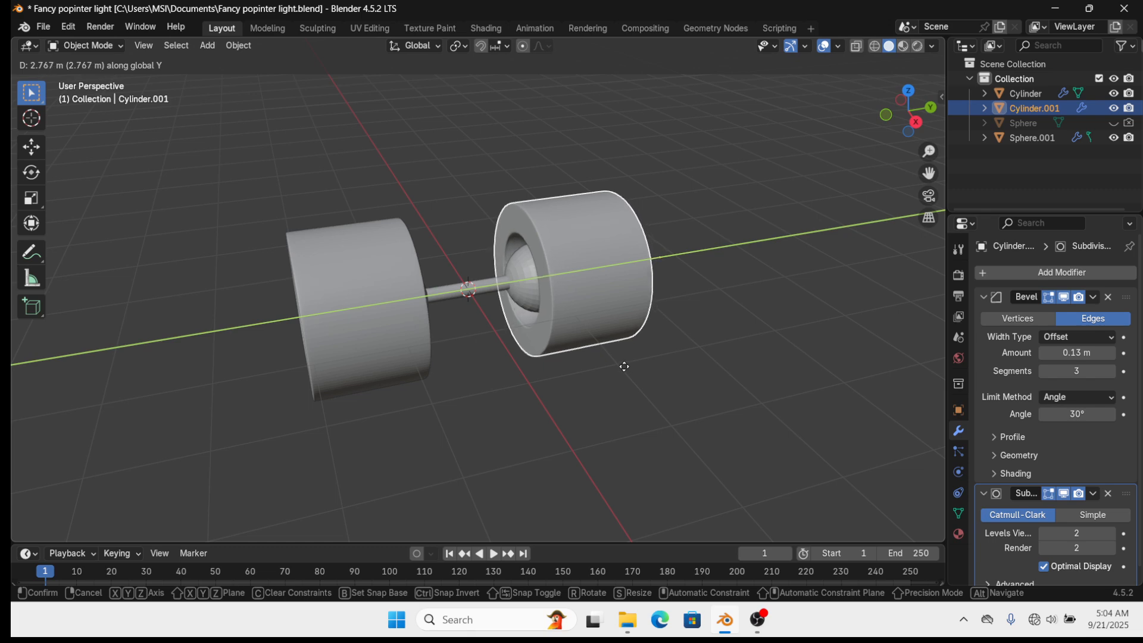
pyautogui.click(629, 367)
pyautogui.scroll(-3, 523, 400)
pyautogui.moveTo(522, 400); pyautogui.dragTo(592, 323, button='middle')
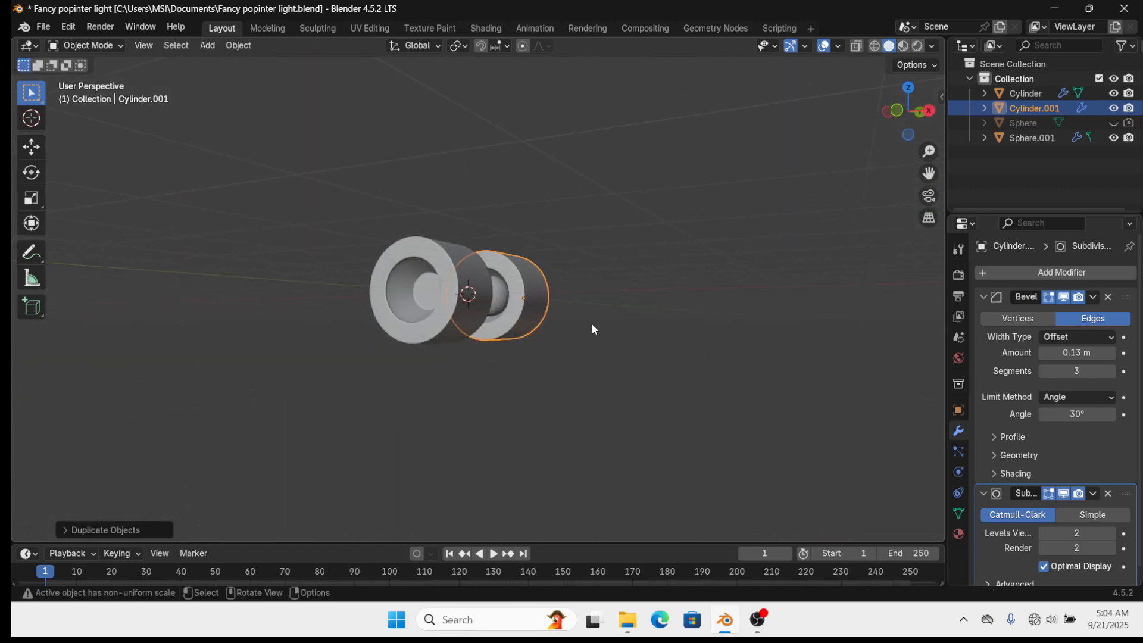
pyautogui.hotkey('ctrl', 's')
pyautogui.press('Tab')
pyautogui.click(515, 430)
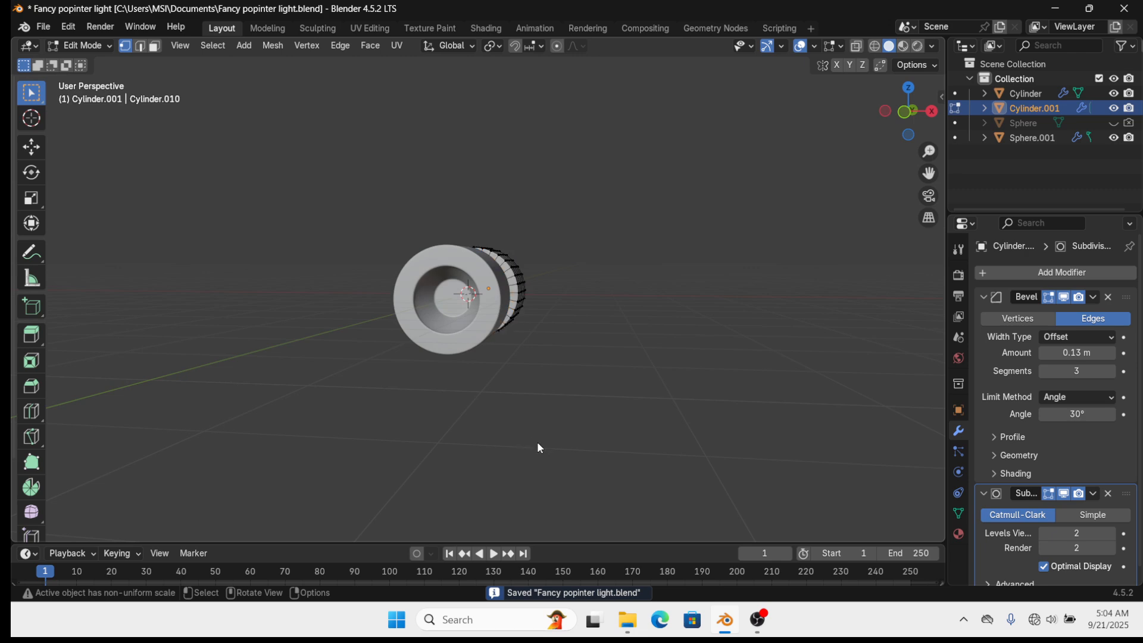
pyautogui.press('Tab')
pyautogui.click(500, 451)
pyautogui.moveTo(502, 459); pyautogui.dragTo(476, 420, button='middle')
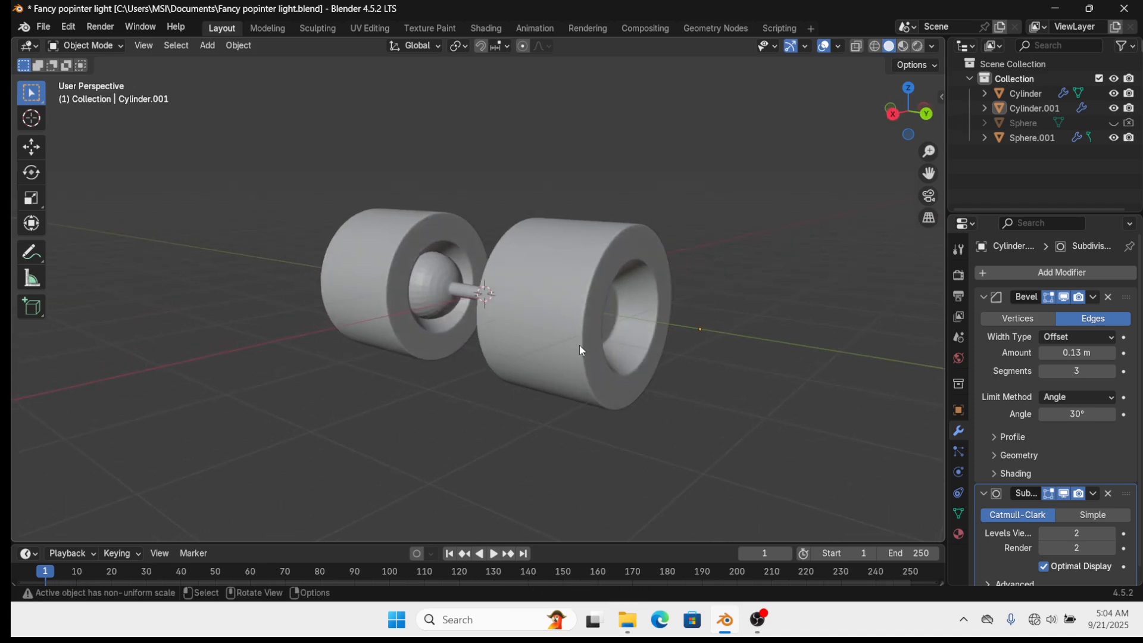
# Apply Shade Auto Smooth with a 30° angle to the mirrored sphere-and-stem object, and save the file
pyautogui.moveTo(581, 351); pyautogui.dragTo(493, 355, button='middle')
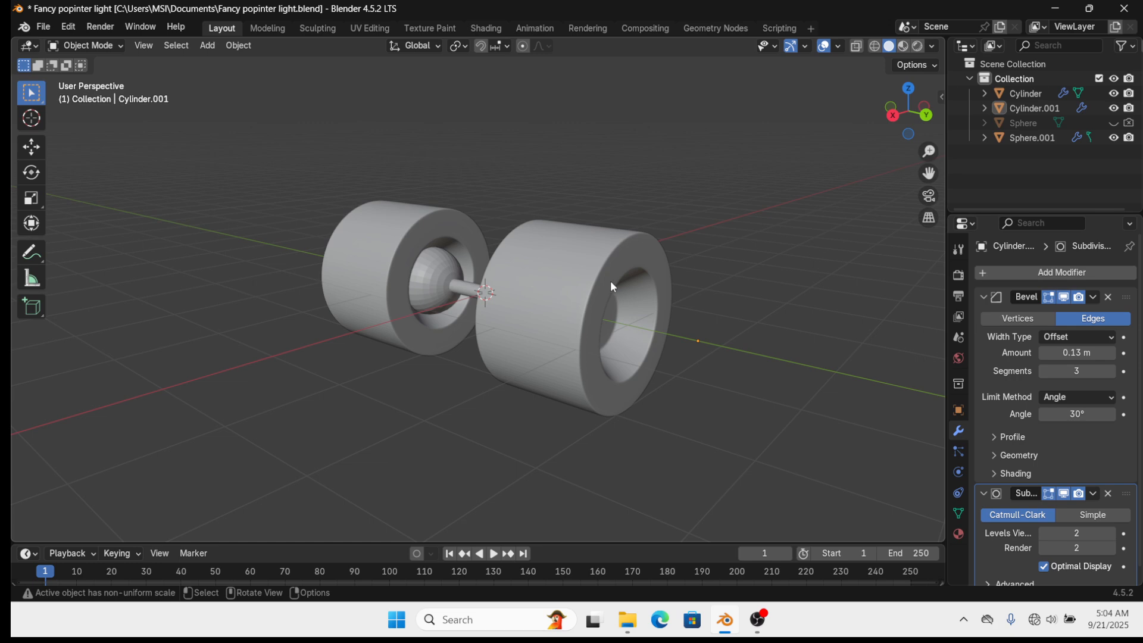
pyautogui.moveTo(484, 290); pyautogui.dragTo(480, 293, button='middle')
pyautogui.click(442, 291)
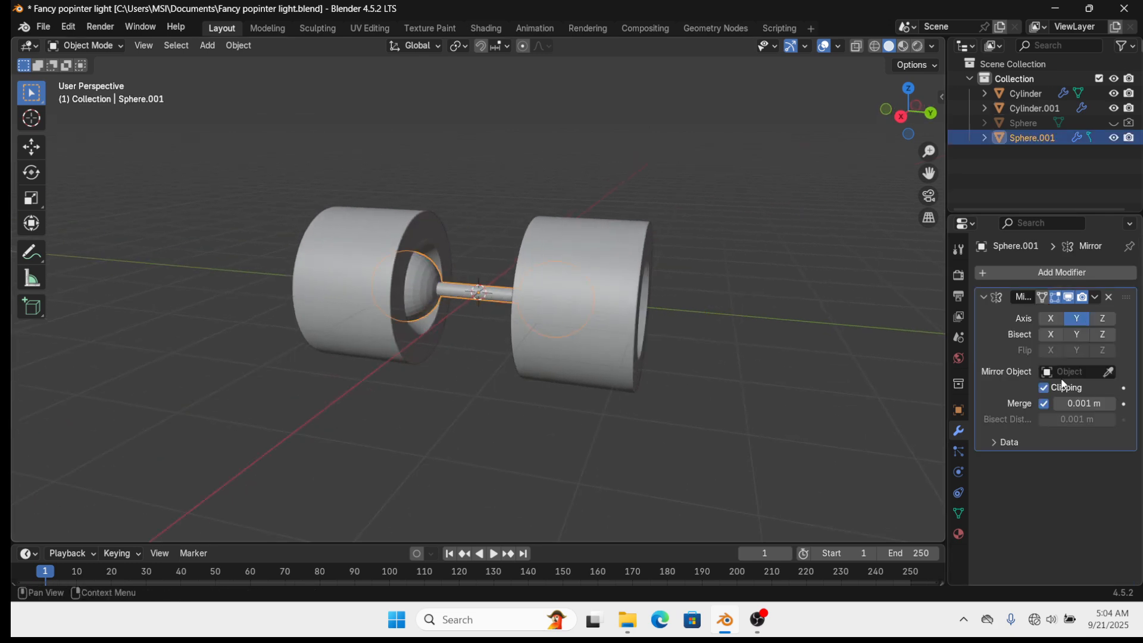
pyautogui.rightClick(403, 280)
pyautogui.click(395, 263)
pyautogui.moveTo(395, 263); pyautogui.dragTo(450, 308, button='middle')
pyautogui.scroll(5, 467, 289)
pyautogui.rightClick(453, 299)
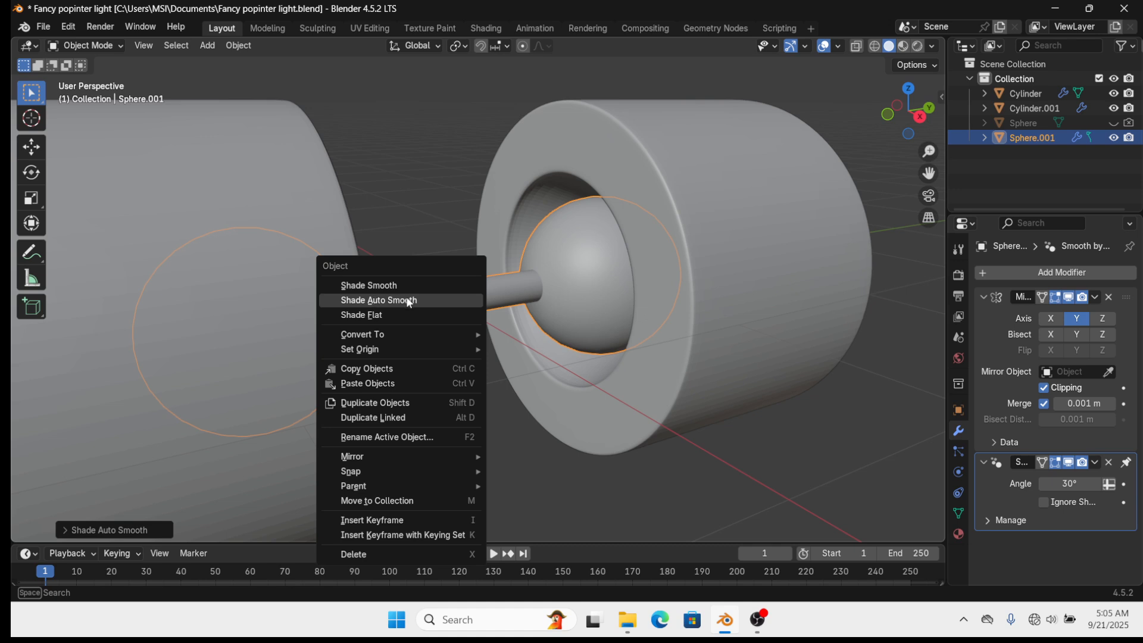
pyautogui.click(430, 300)
pyautogui.scroll(-3, 502, 325)
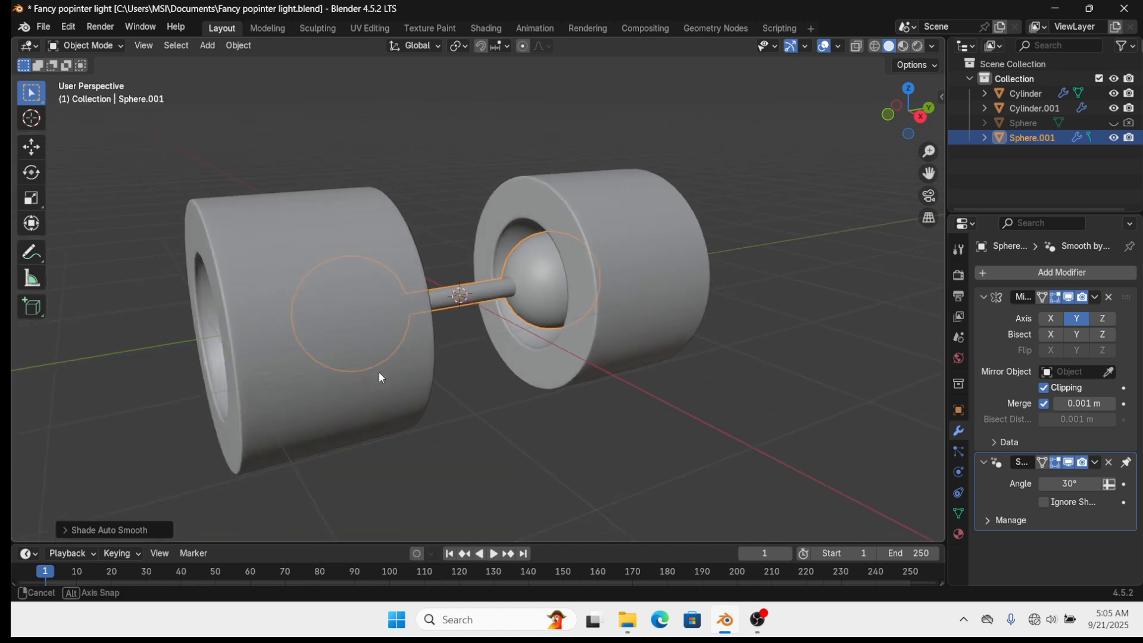
pyautogui.moveTo(380, 378); pyautogui.dragTo(523, 437, button='middle')
pyautogui.scroll(-4, 523, 437)
pyautogui.hotkey('ctrl', 's')
# Enter edge-select Edit Mode on the original cylinder and select the outer wall's edge loop nearest its open end
pyautogui.scroll(3, 485, 401)
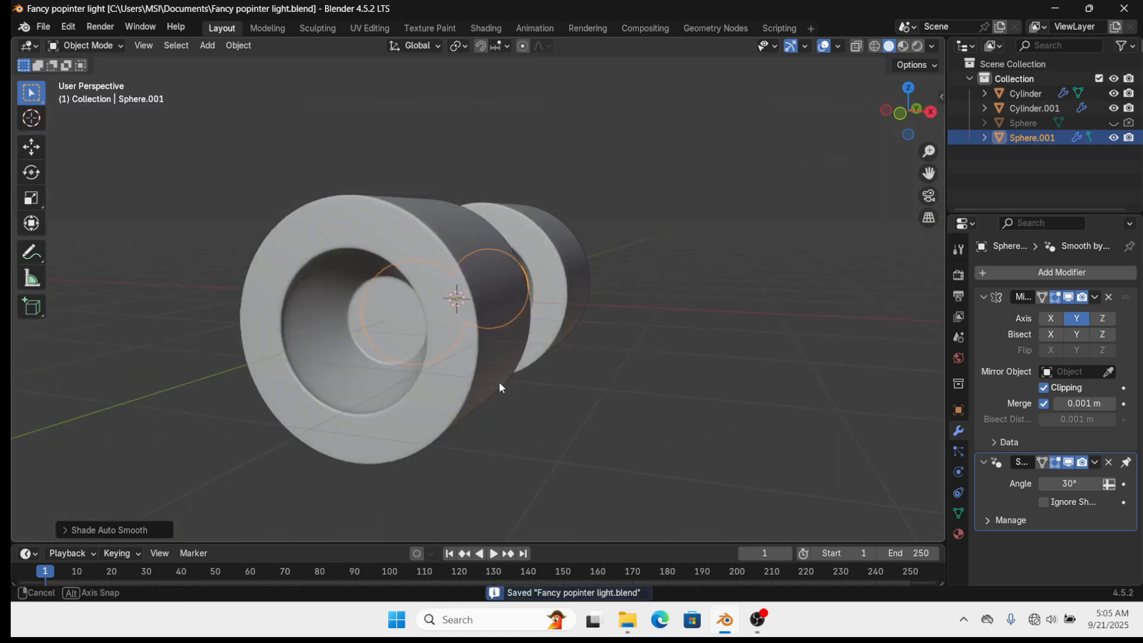
pyautogui.moveTo(499, 381); pyautogui.dragTo(461, 356, button='middle')
pyautogui.scroll(-2, 400, 385)
pyautogui.scroll(2, 539, 319)
pyautogui.click(487, 351)
pyautogui.press('Tab')
pyautogui.scroll(1, 421, 294)
pyautogui.press('2')
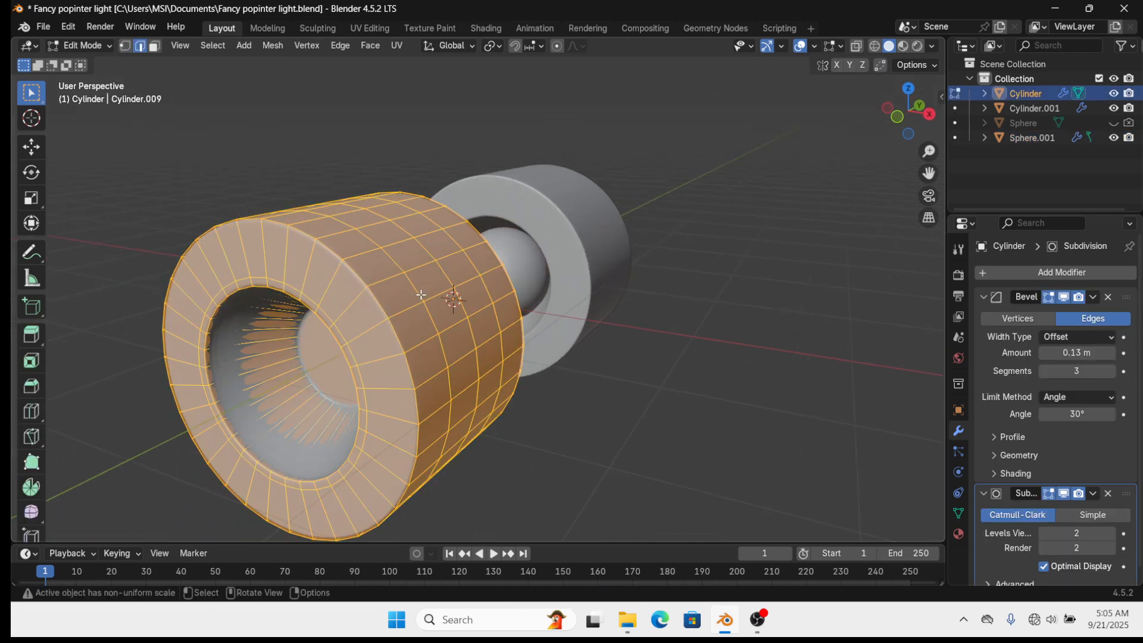
pyautogui.keyDown('alt'); pyautogui.click(416, 287); pyautogui.keyUp('alt')
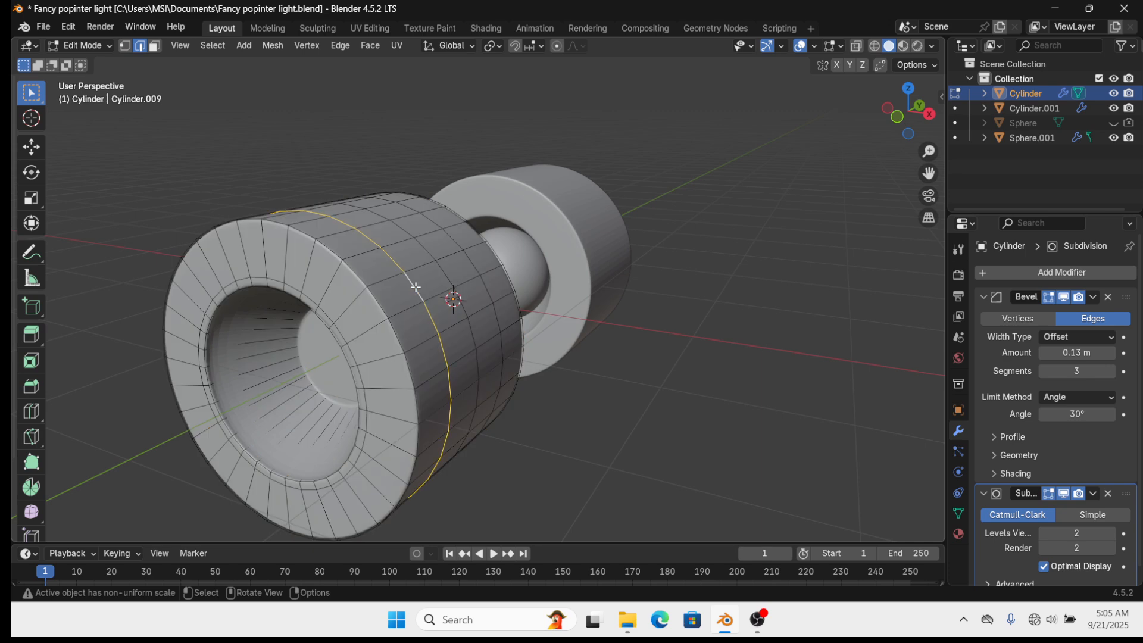
# Try to bevel the selected loop into a band, extrude its faces inward along normals by about 0.08 m, and save
pyautogui.hotkey('ctrl', 'b')
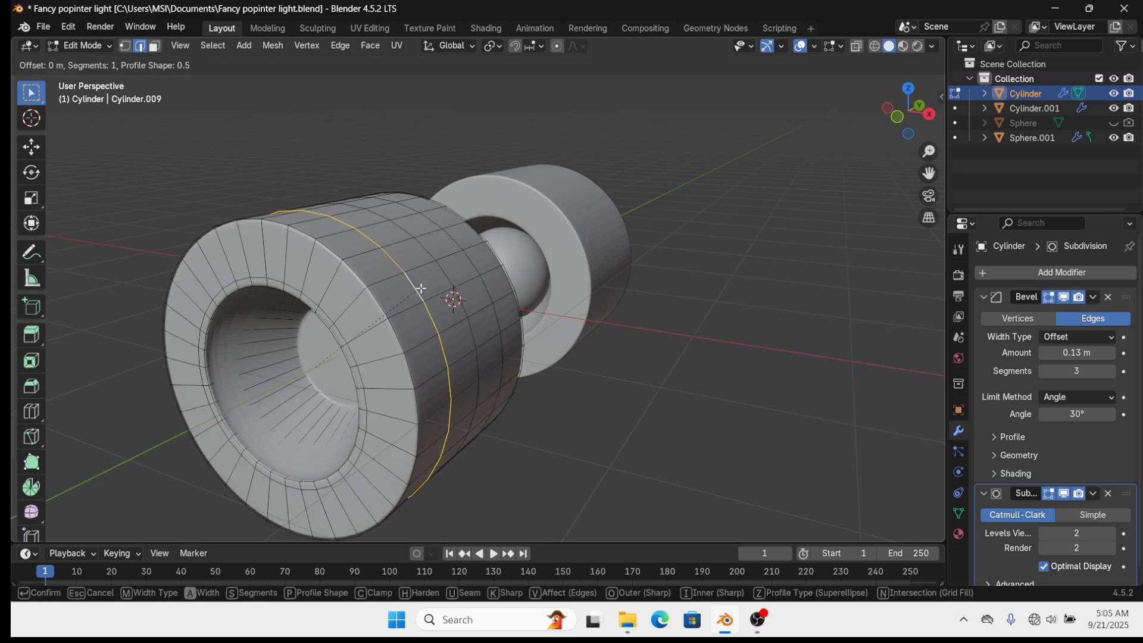
pyautogui.click(424, 289)
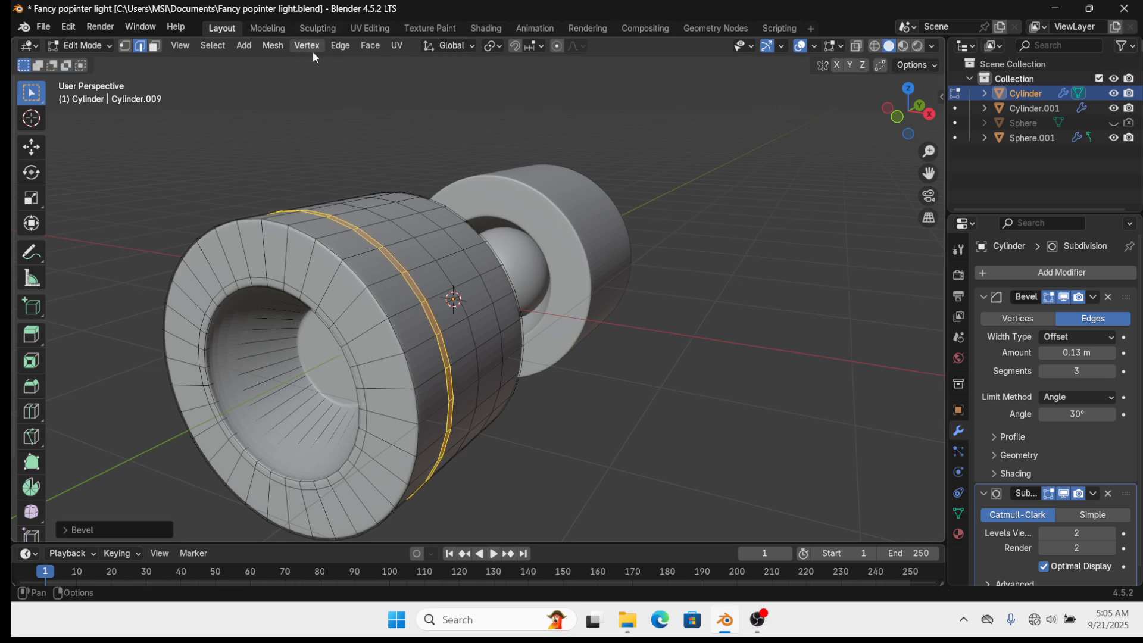
pyautogui.click(366, 47)
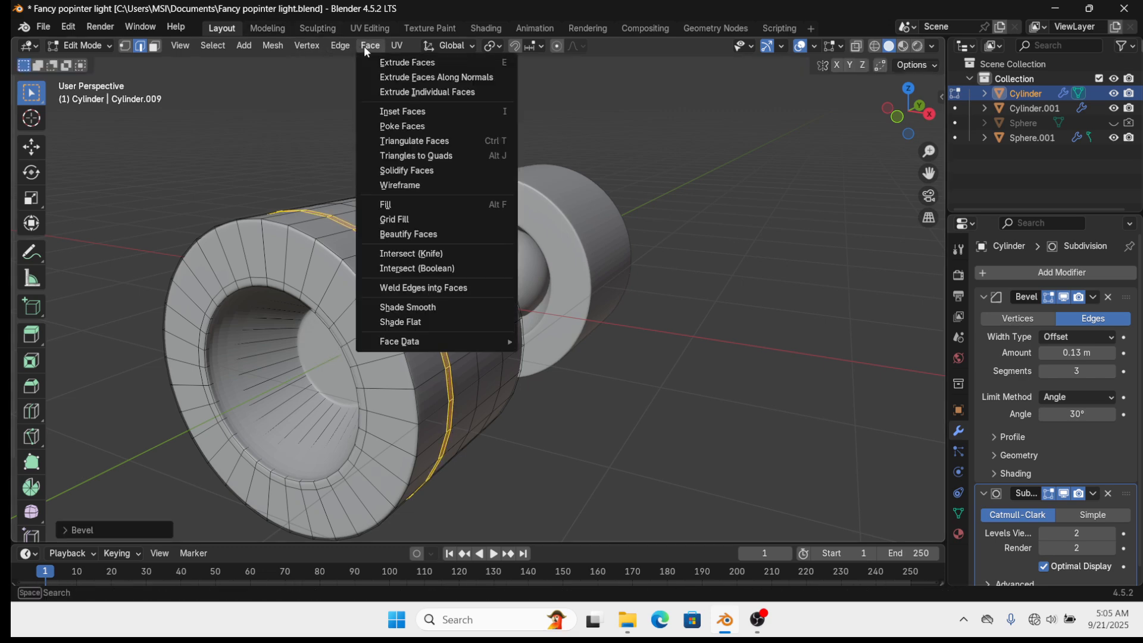
pyautogui.click(418, 77)
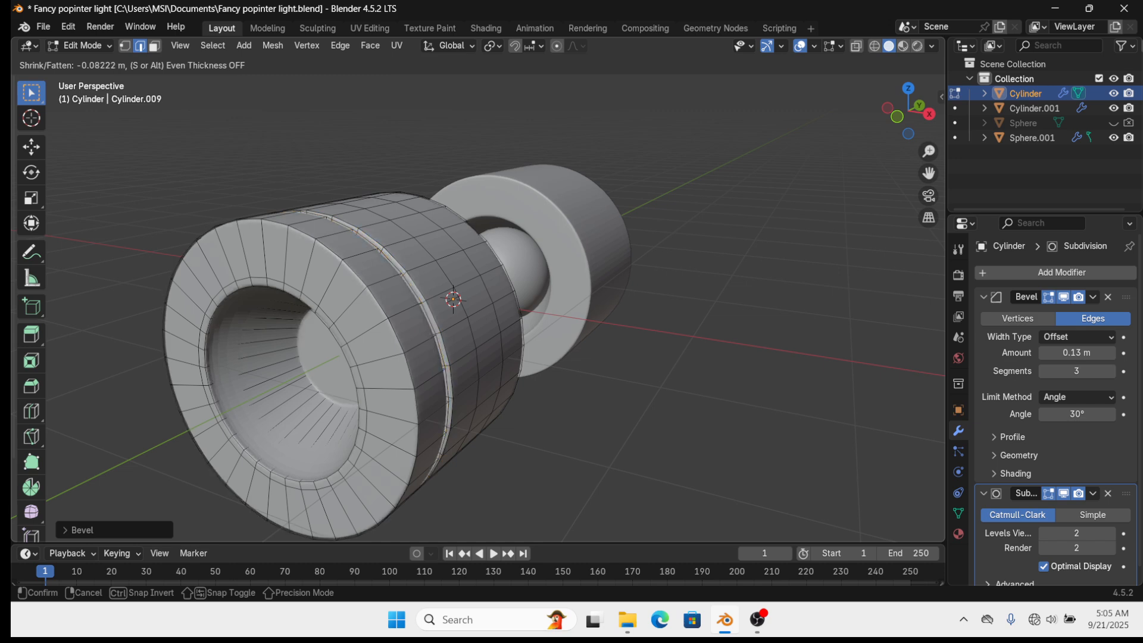
pyautogui.click(420, 89)
pyautogui.press('Tab')
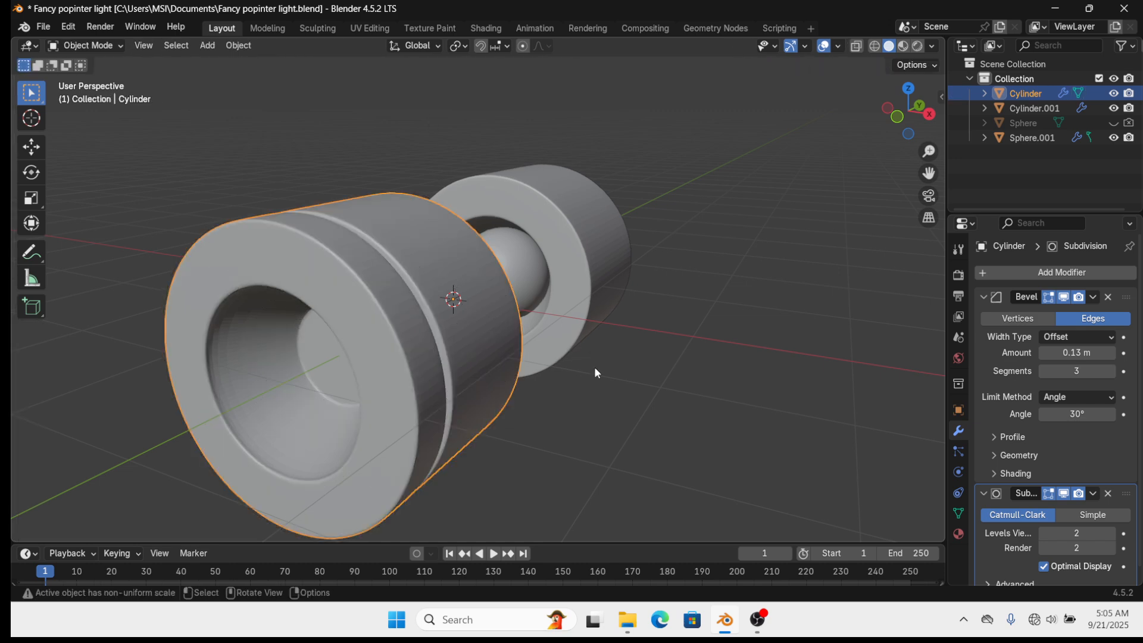
pyautogui.scroll(-5, 595, 403)
pyautogui.moveTo(595, 403); pyautogui.dragTo(430, 315, button='middle')
pyautogui.hotkey('ctrl', 's')
# Undo the groove extrusion and bevel, try a narrower bevel on the loop, and undo that bevel too
pyautogui.scroll(5, 417, 317)
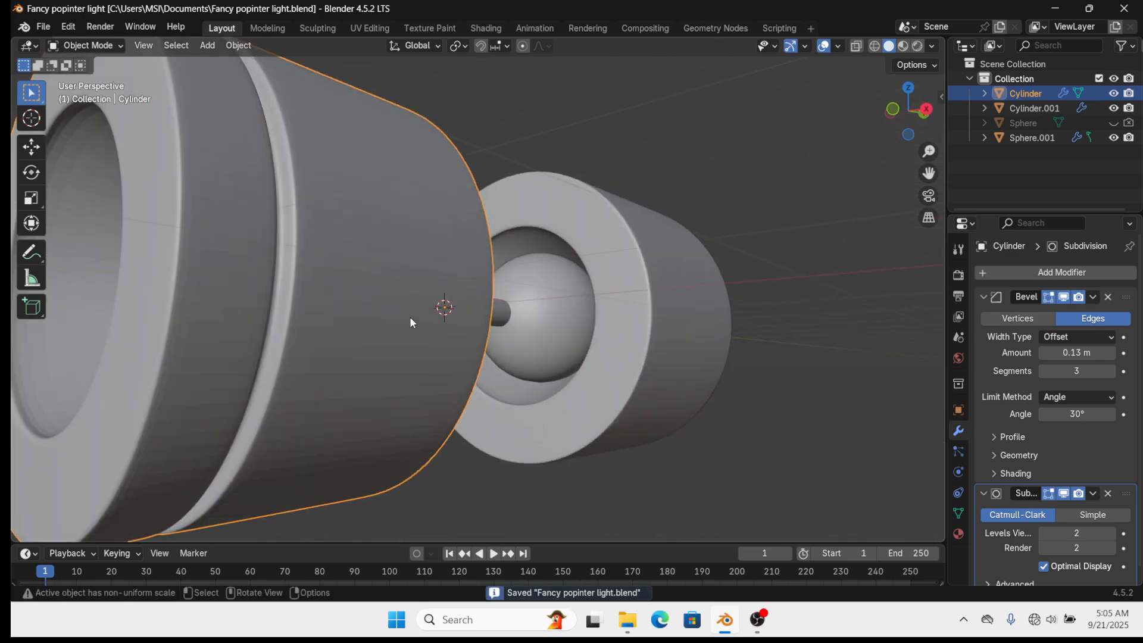
pyautogui.press('Tab')
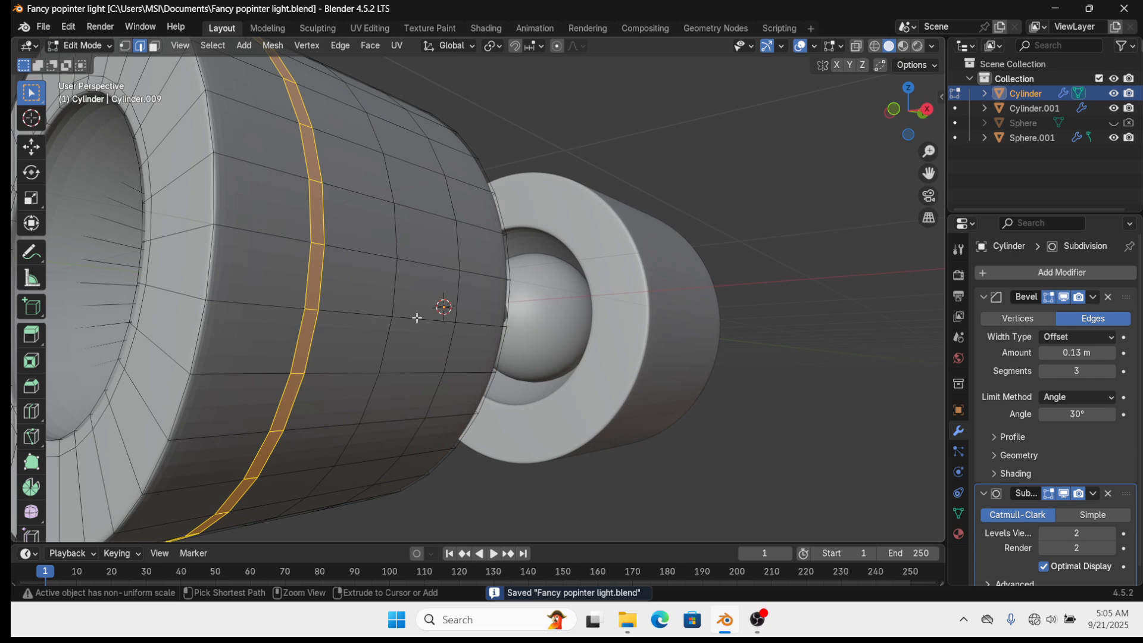
pyautogui.hotkey('ctrl', 'z')
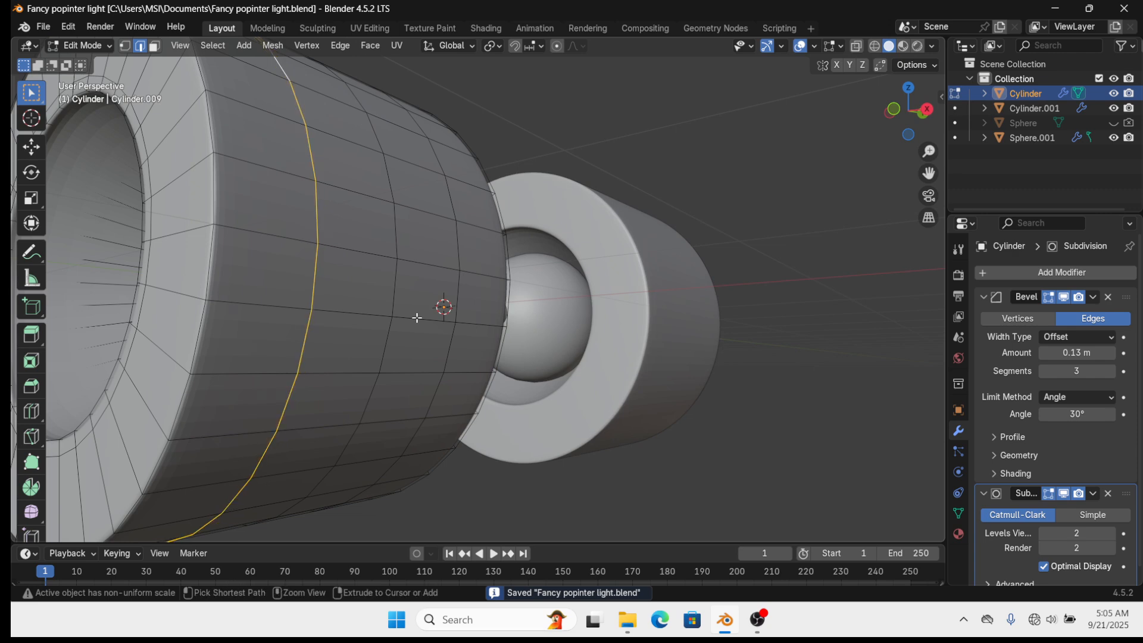
pyautogui.hotkey('ctrl', 'b')
pyautogui.click(371, 314)
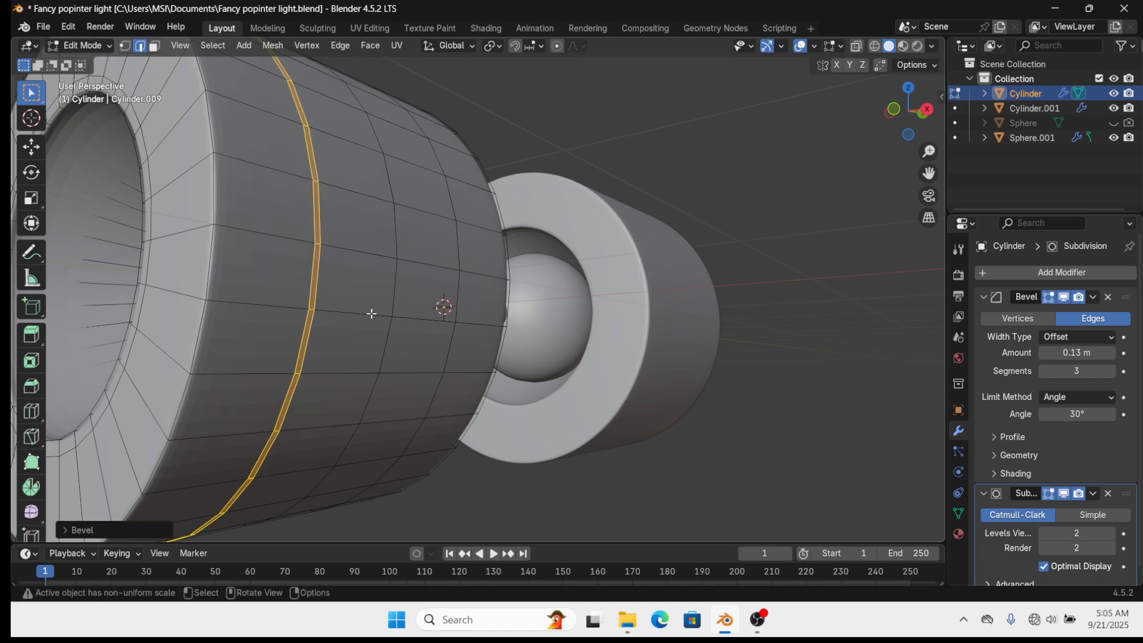
pyautogui.hotkey('ctrl', 'z')
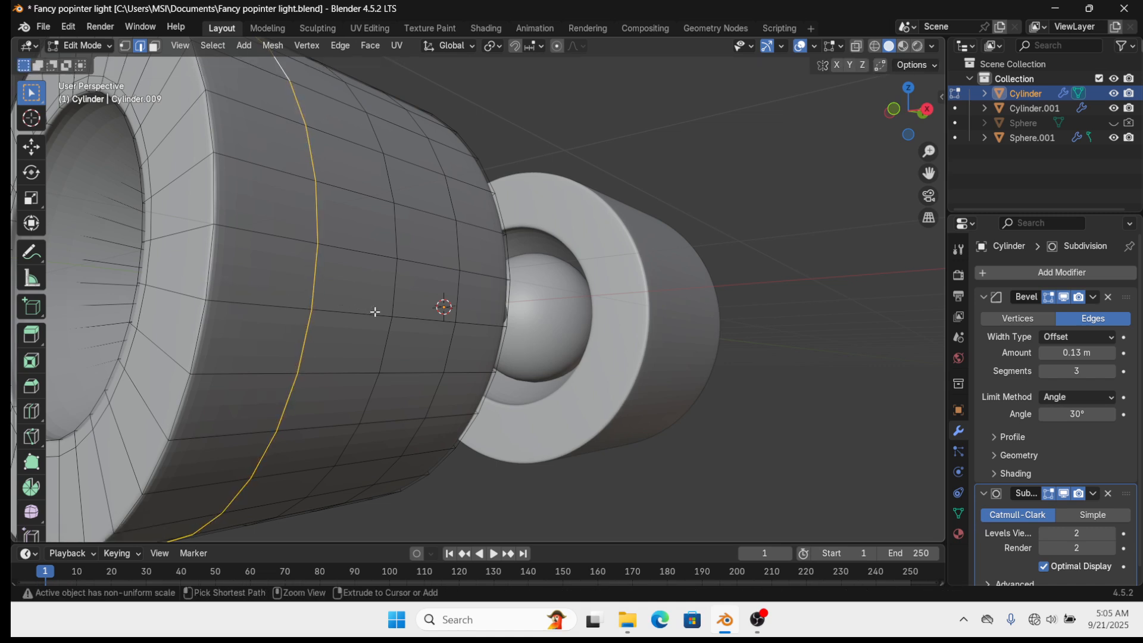
# Bevel the selected loop into a very narrow band and extrude its faces inward along normals by about 0.03 m
pyautogui.hotkey('ctrl', 'b')
pyautogui.click(381, 313)
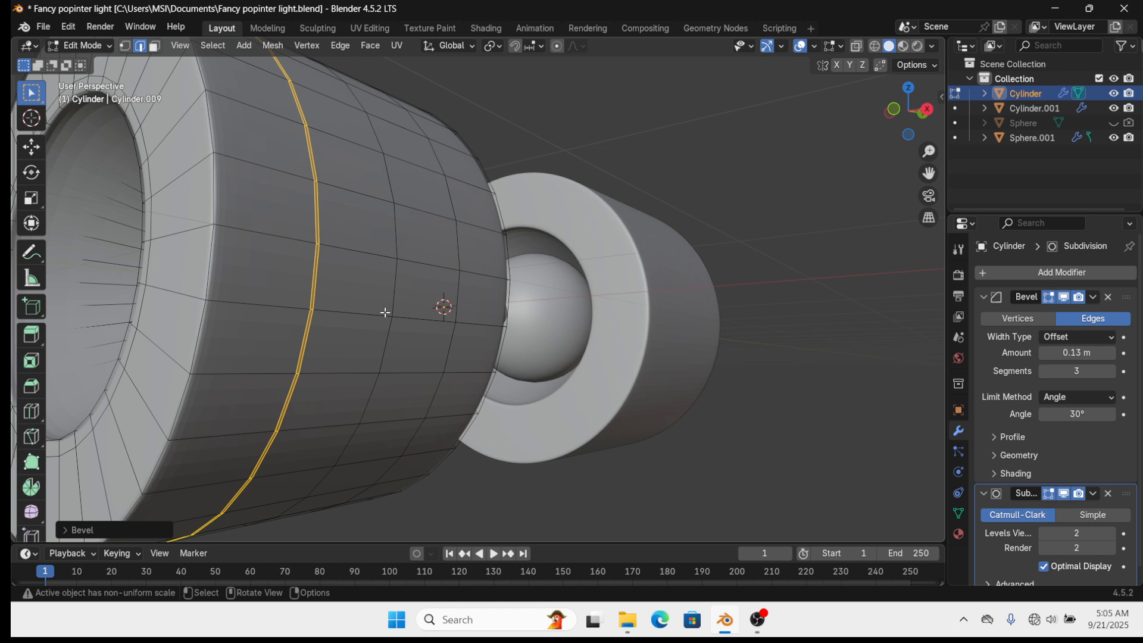
pyautogui.click(370, 44)
pyautogui.click(406, 76)
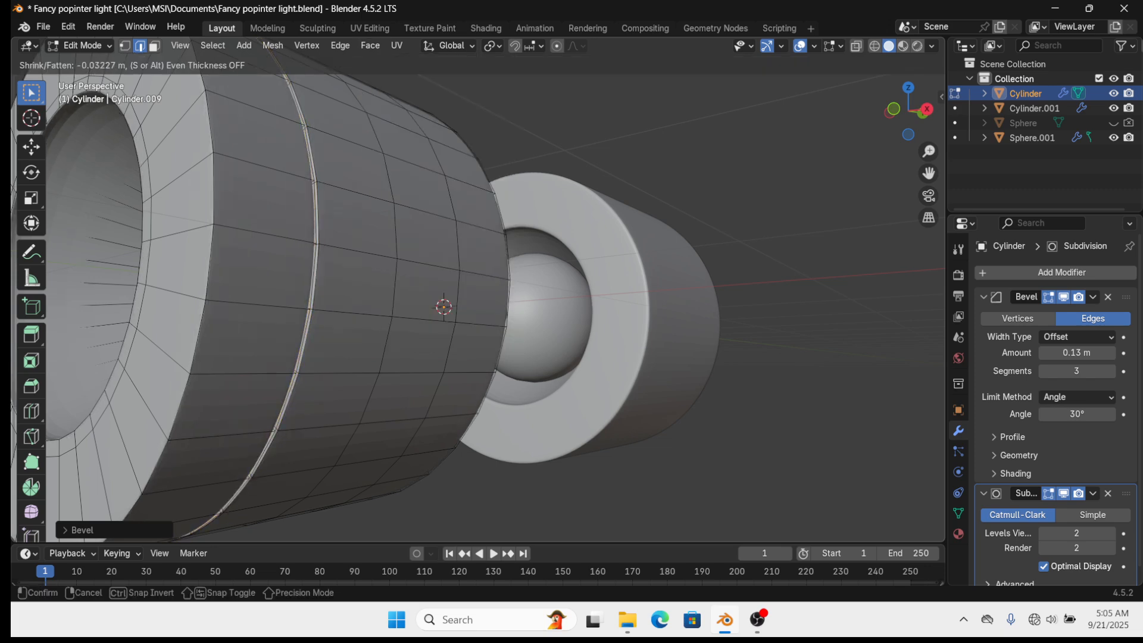
pyautogui.click(402, 81)
# Return to Object Mode with the grooved cylinder and save the file
pyautogui.moveTo(409, 178); pyautogui.dragTo(499, 319, button='middle')
pyautogui.scroll(-3, 364, 206)
pyautogui.scroll(4, 386, 252)
pyautogui.scroll(-3, 455, 272)
pyautogui.press('Tab')
pyautogui.scroll(2, 508, 391)
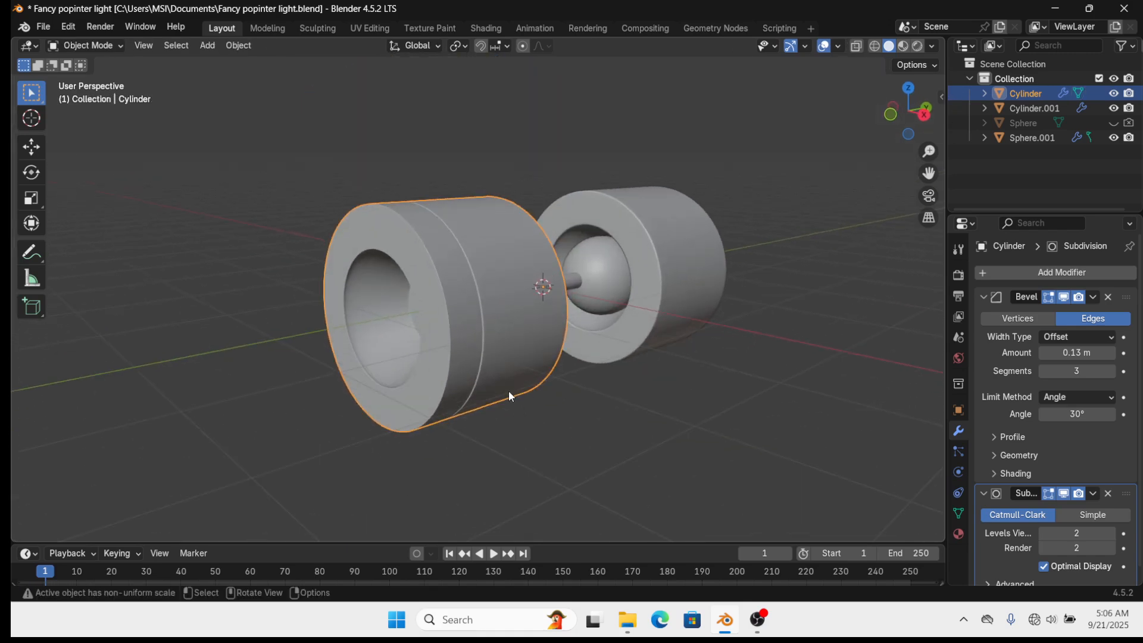
pyautogui.moveTo(510, 397); pyautogui.dragTo(508, 252, button='middle')
pyautogui.hotkey('ctrl', 's')
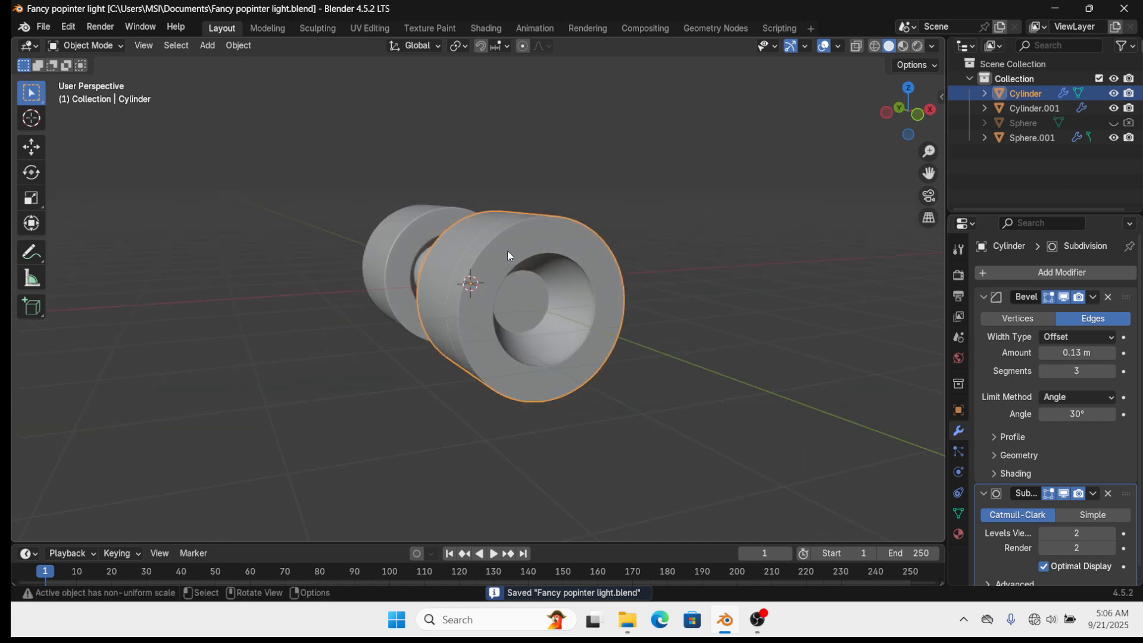
# Add two loop cuts around the tapered inner wall of the grooved cylinder, and return to Object Mode
pyautogui.scroll(3, 538, 325)
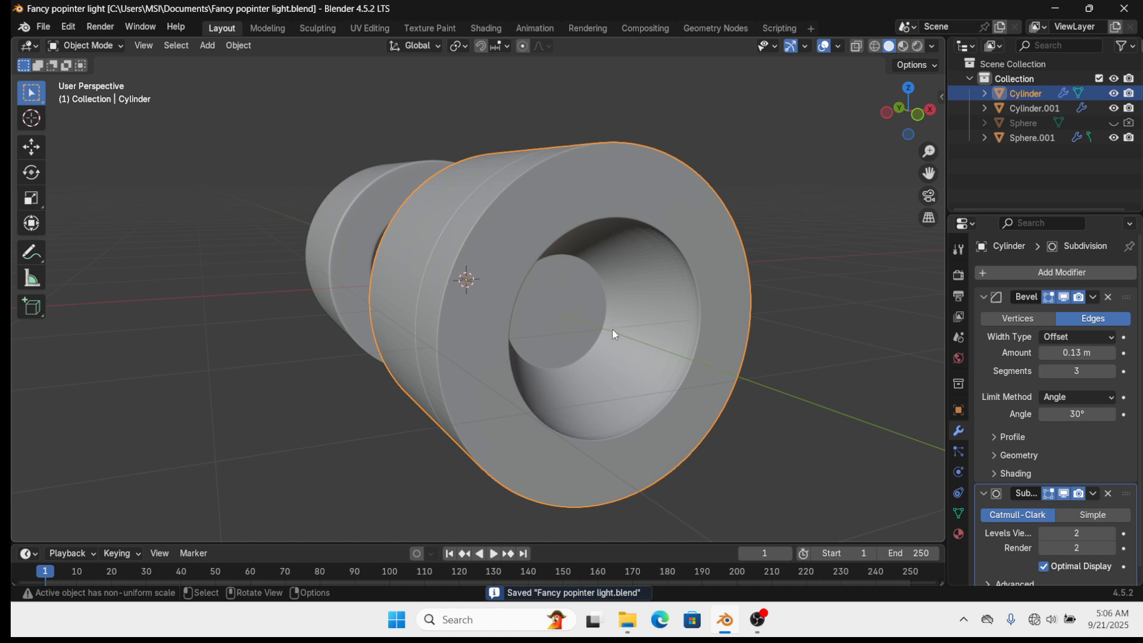
pyautogui.press('Tab')
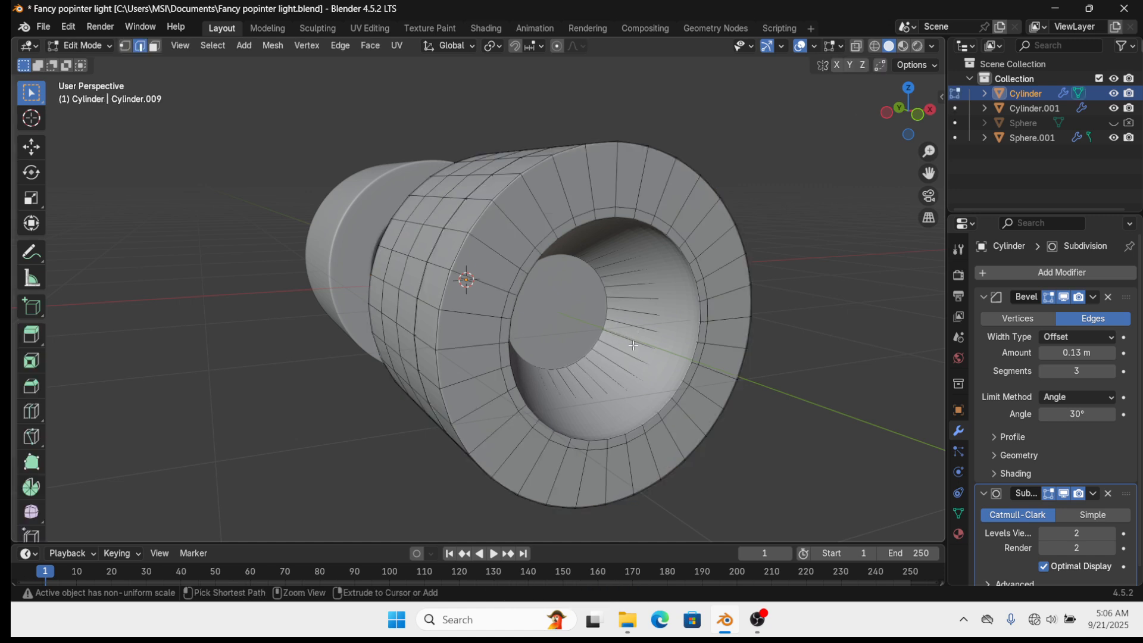
pyautogui.hotkey('ctrl', 'r')
pyautogui.scroll(1, 636, 343)
pyautogui.click(634, 344)
pyautogui.rightClick(635, 343)
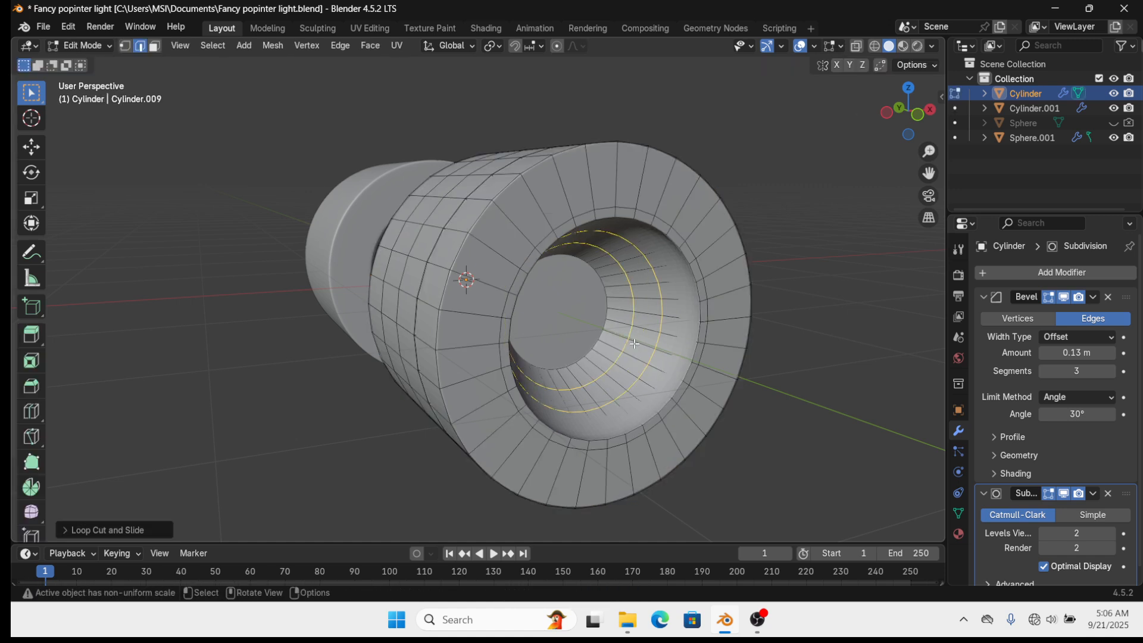
pyautogui.press('Tab')
pyautogui.scroll(-3, 630, 352)
pyautogui.moveTo(629, 358); pyautogui.dragTo(588, 366, button='middle')
pyautogui.click(383, 293)
pyautogui.press('Tab')
pyautogui.press('Tab')
pyautogui.click(707, 397)
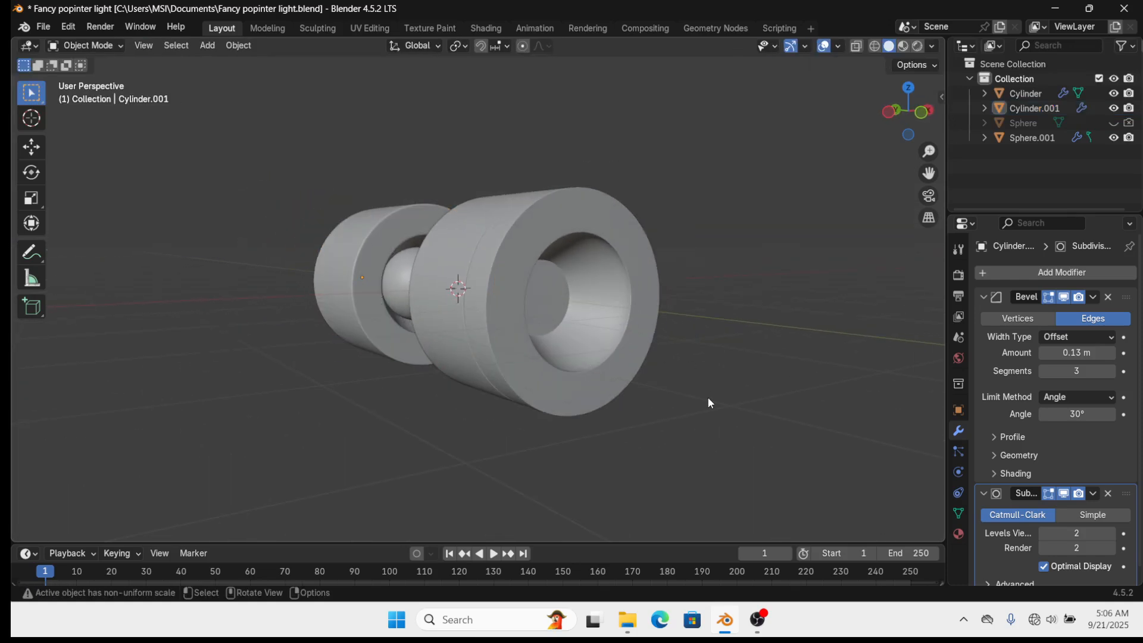
# Add a mesh circle at the 3D cursor and scale it down slightly
pyautogui.hotkey('shift', 'a')
pyautogui.moveTo(666, 299)
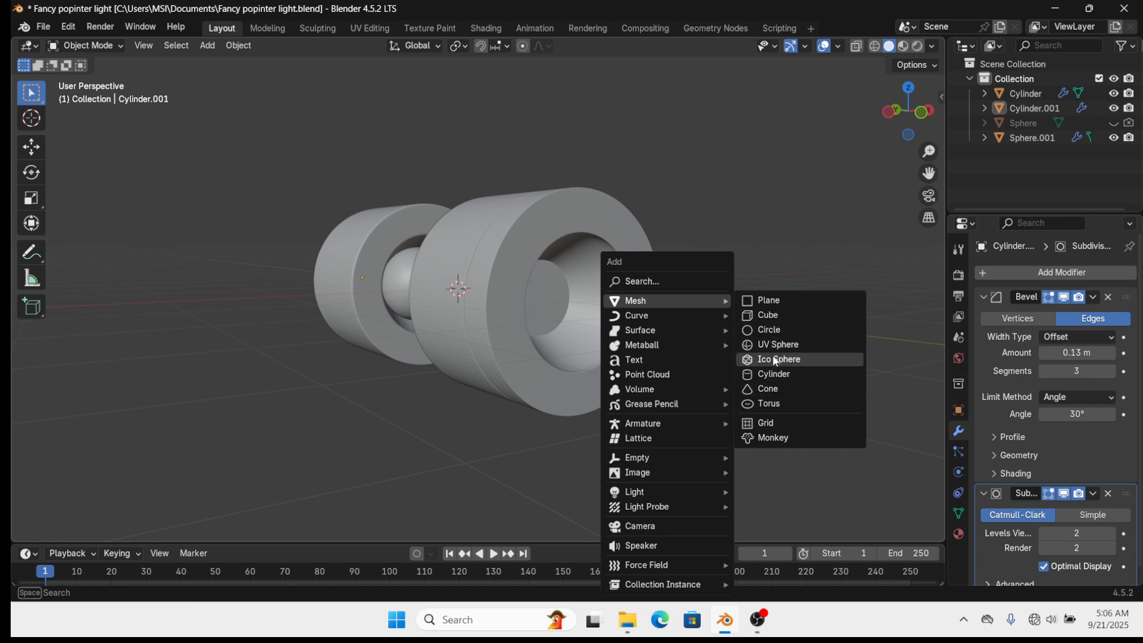
pyautogui.click(773, 332)
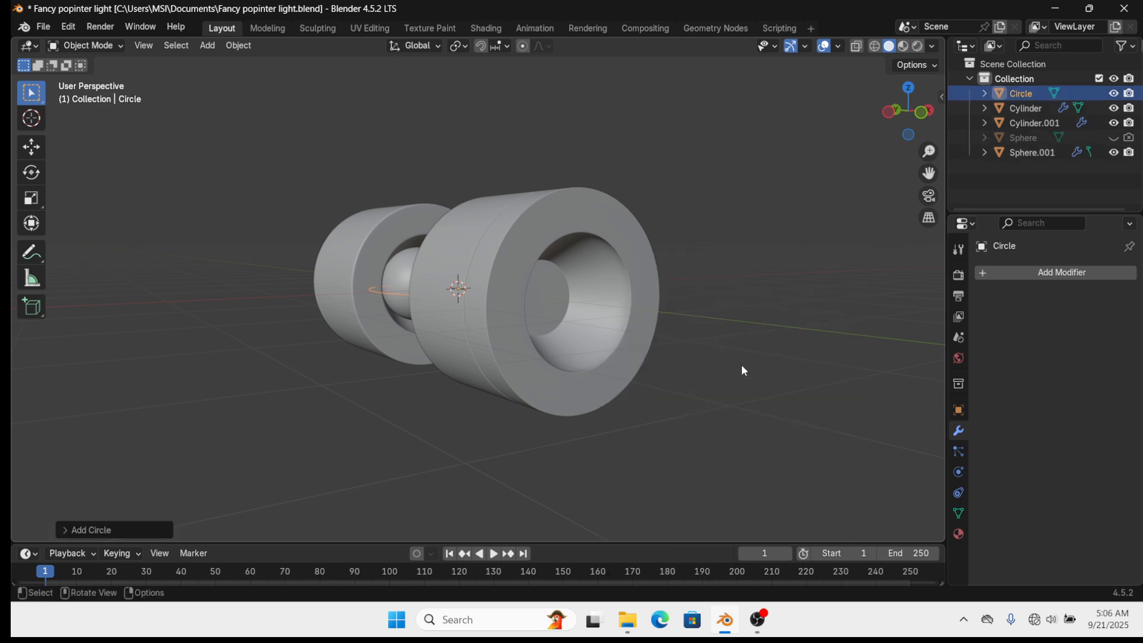
pyautogui.moveTo(557, 409); pyautogui.dragTo(698, 470, button='middle')
pyautogui.press('s')
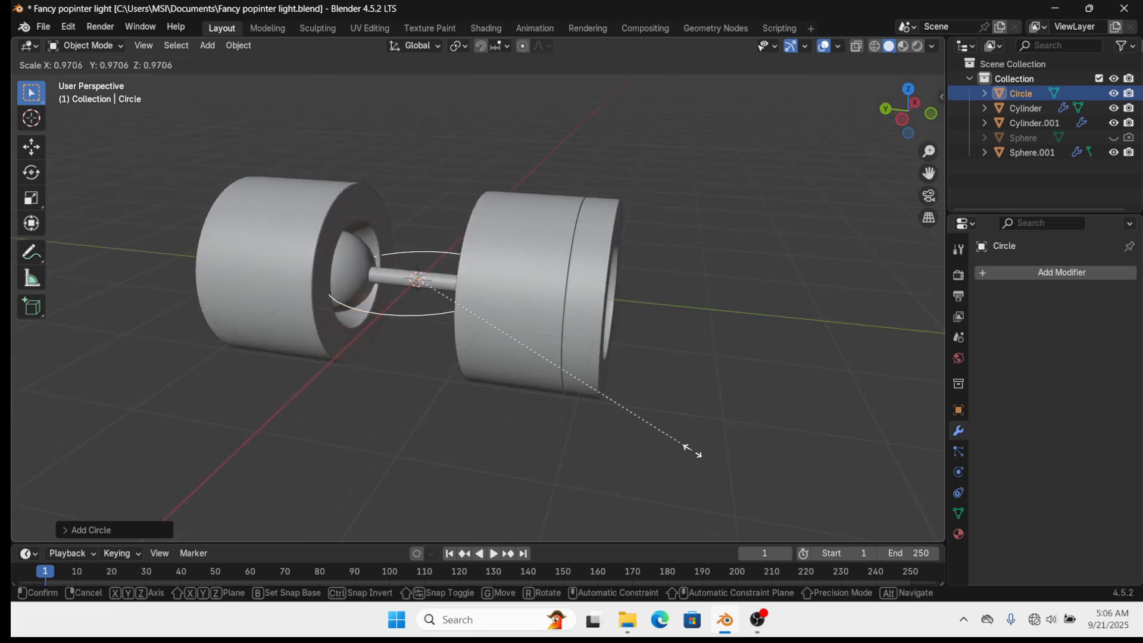
pyautogui.click(629, 418)
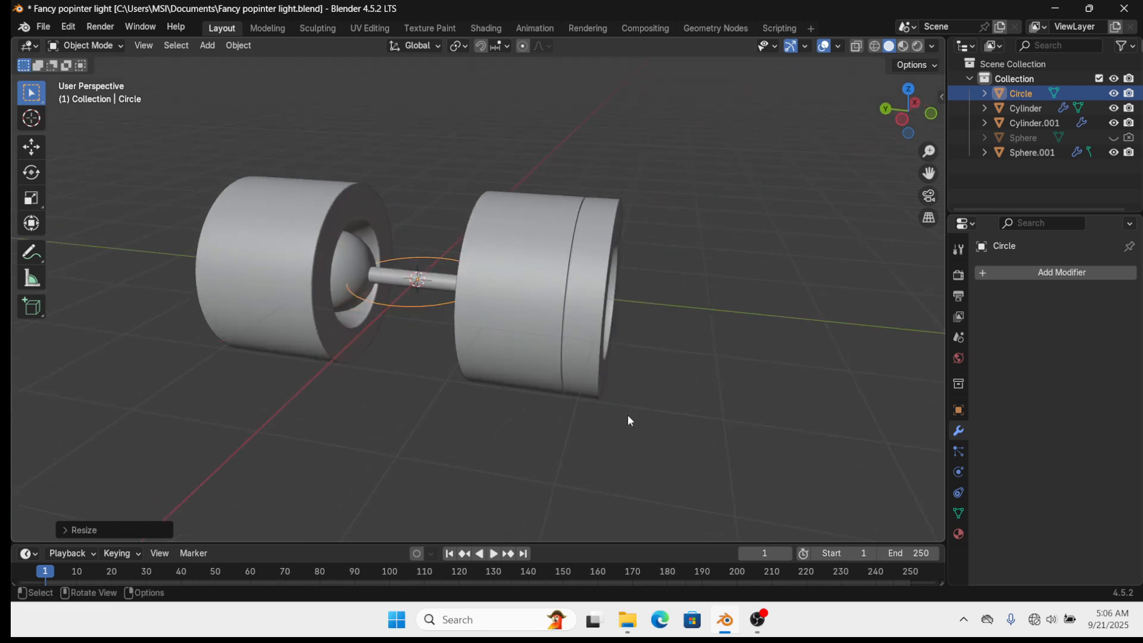
# Rotate the circle 90° about X and move it along Y to just outside the grooved cylinder's open end
pyautogui.write('rx90')
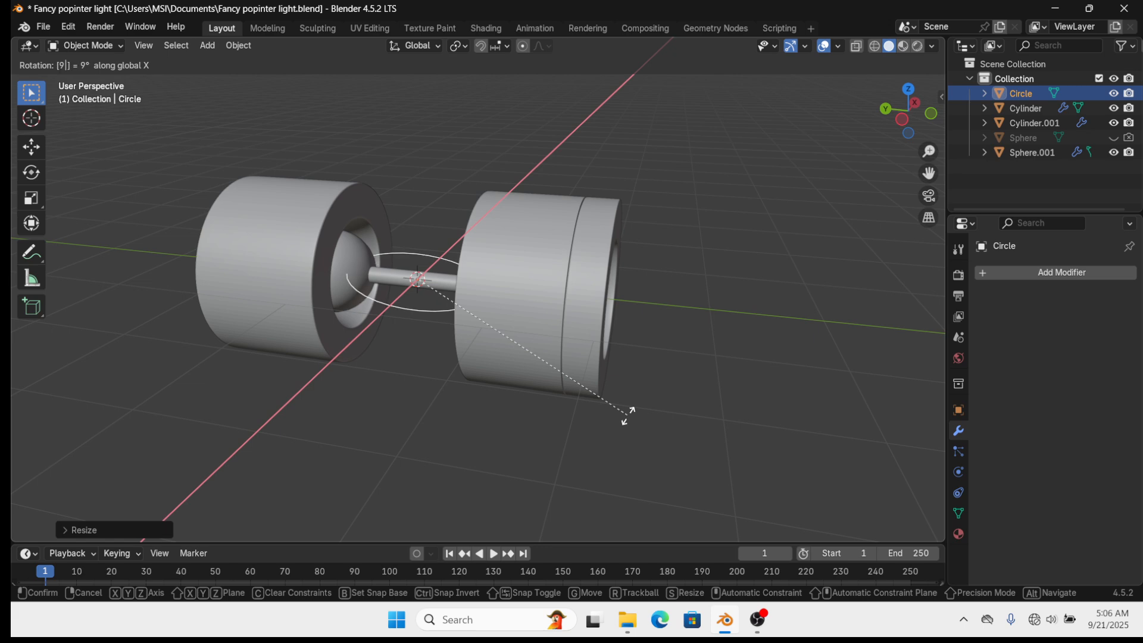
pyautogui.press('Return')
pyautogui.press('g')
pyautogui.press('x')
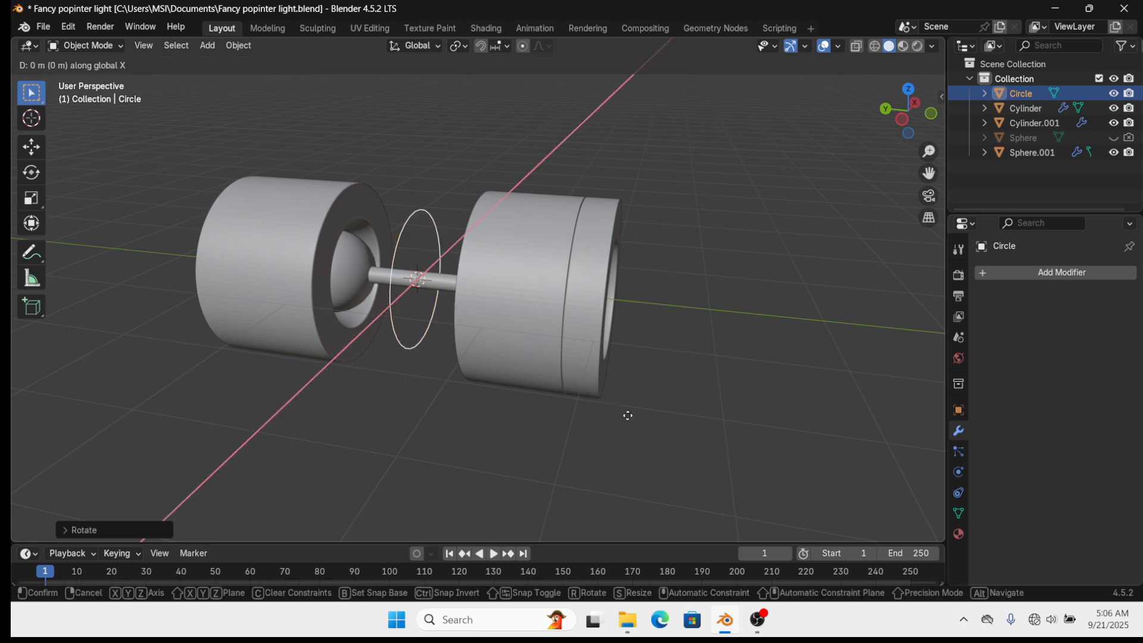
pyautogui.press('y')
pyautogui.click(866, 441)
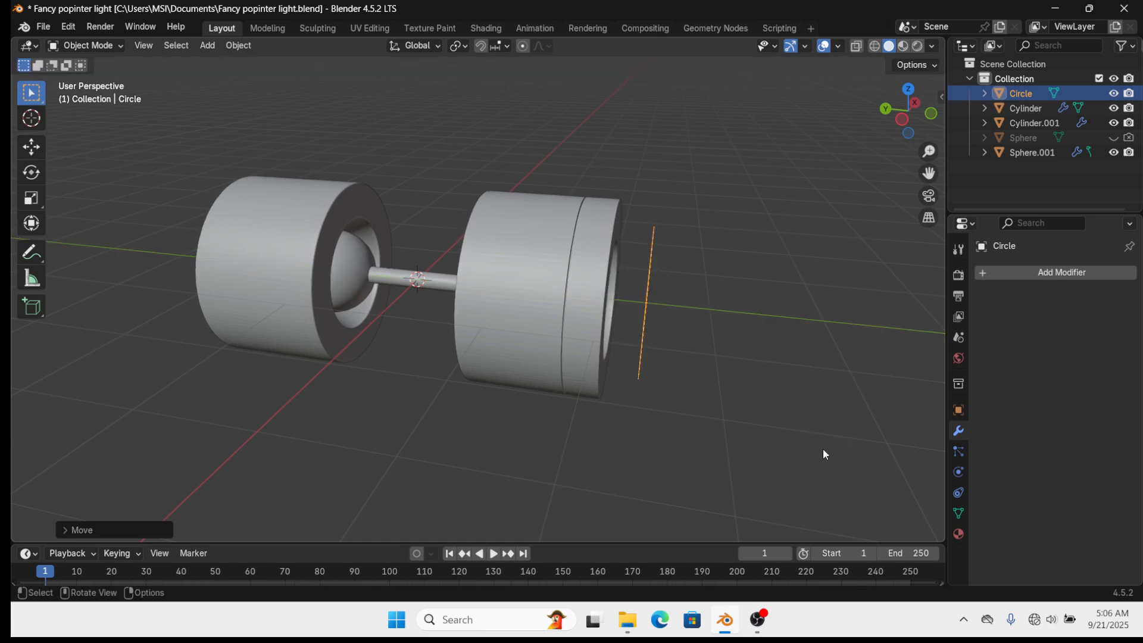
# Scale the circle down to roughly the size of the grooved cylinder's opening
pyautogui.moveTo(823, 449); pyautogui.dragTo(609, 395, button='middle')
pyautogui.press('s')
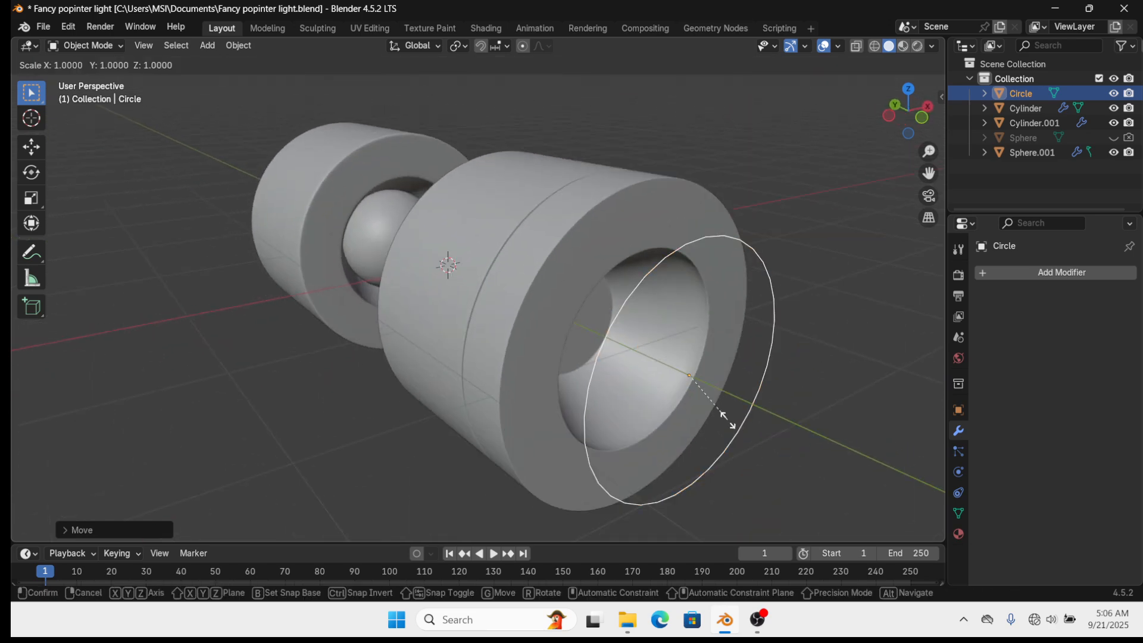
pyautogui.click(727, 404)
pyautogui.scroll(-2, 723, 405)
pyautogui.moveTo(723, 411); pyautogui.dragTo(638, 368, button='middle')
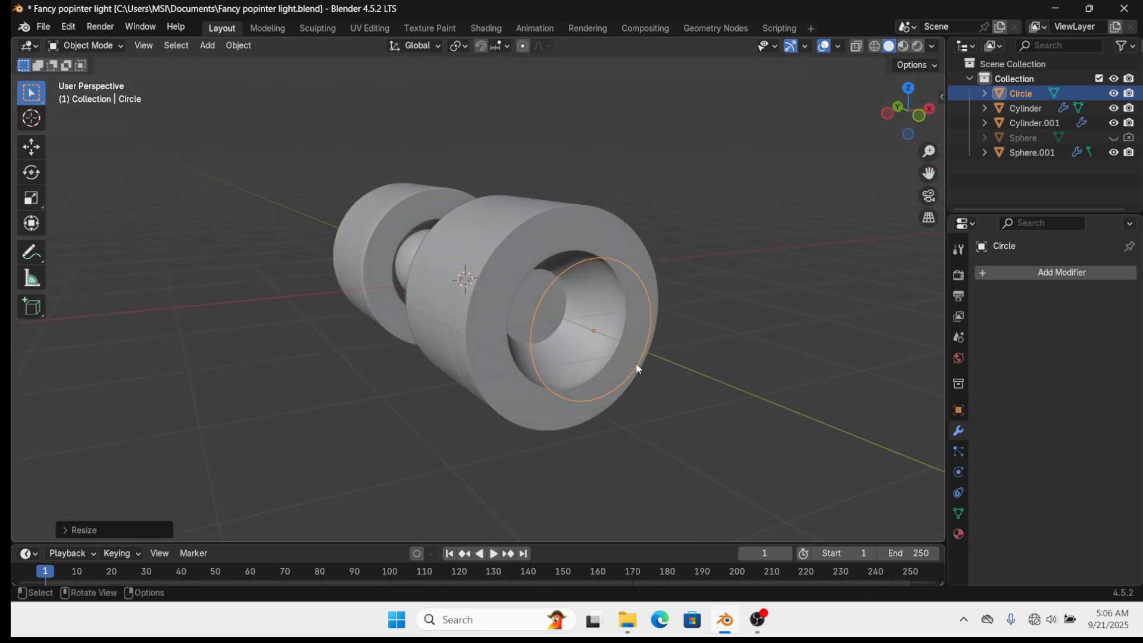
# Enter vertex-select Edit Mode on the circle and fill it with a Grid Fill
pyautogui.press('Tab')
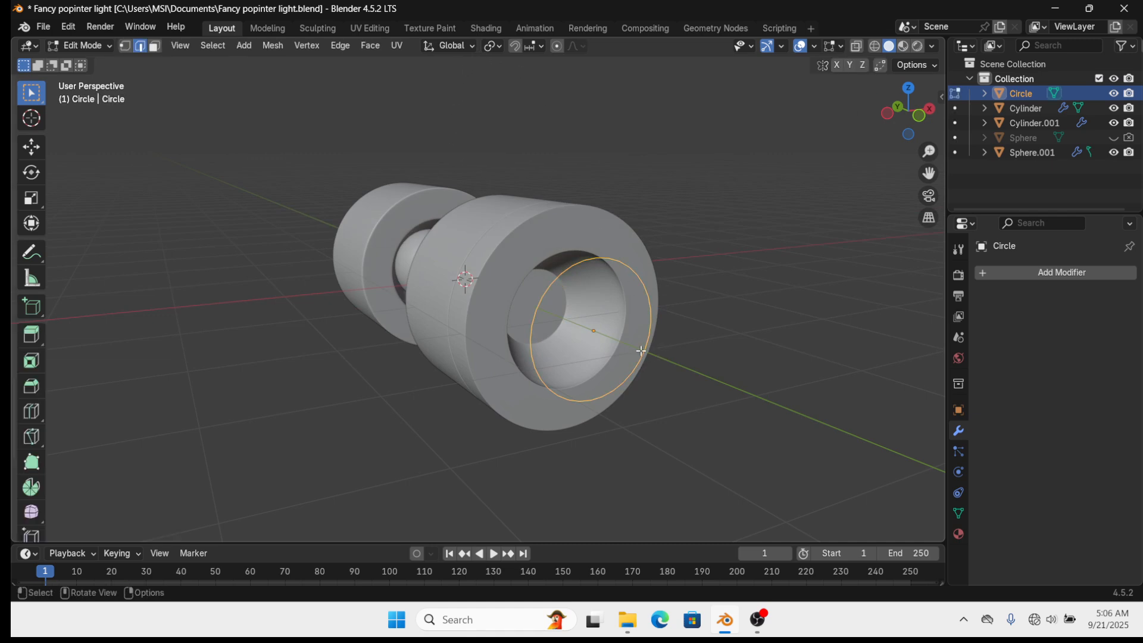
pyautogui.click(125, 46)
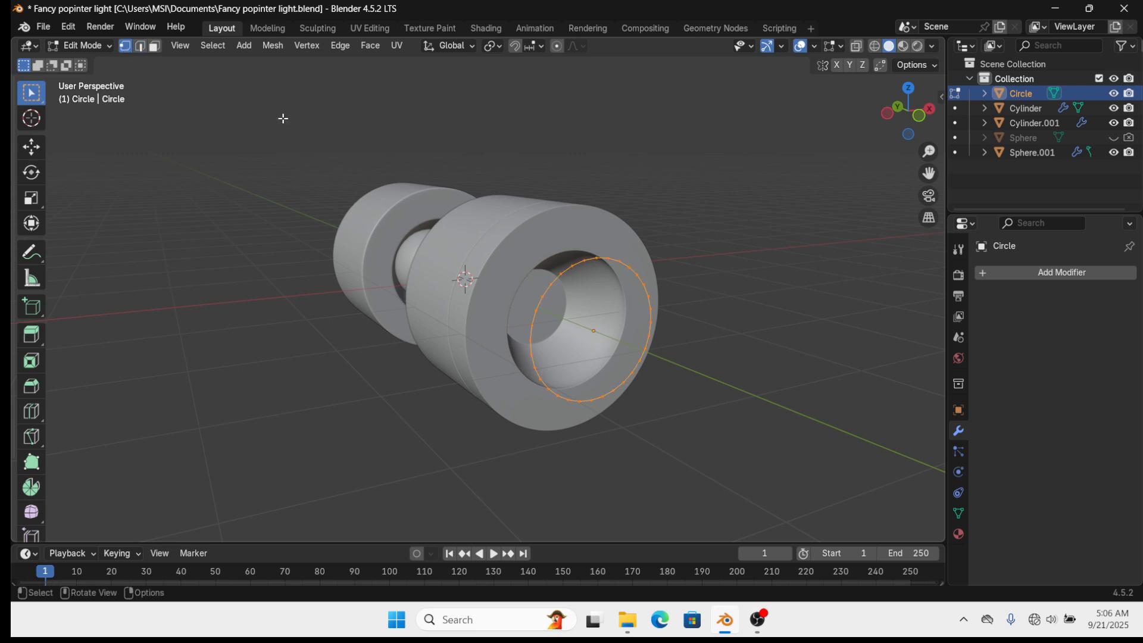
pyautogui.click(380, 50)
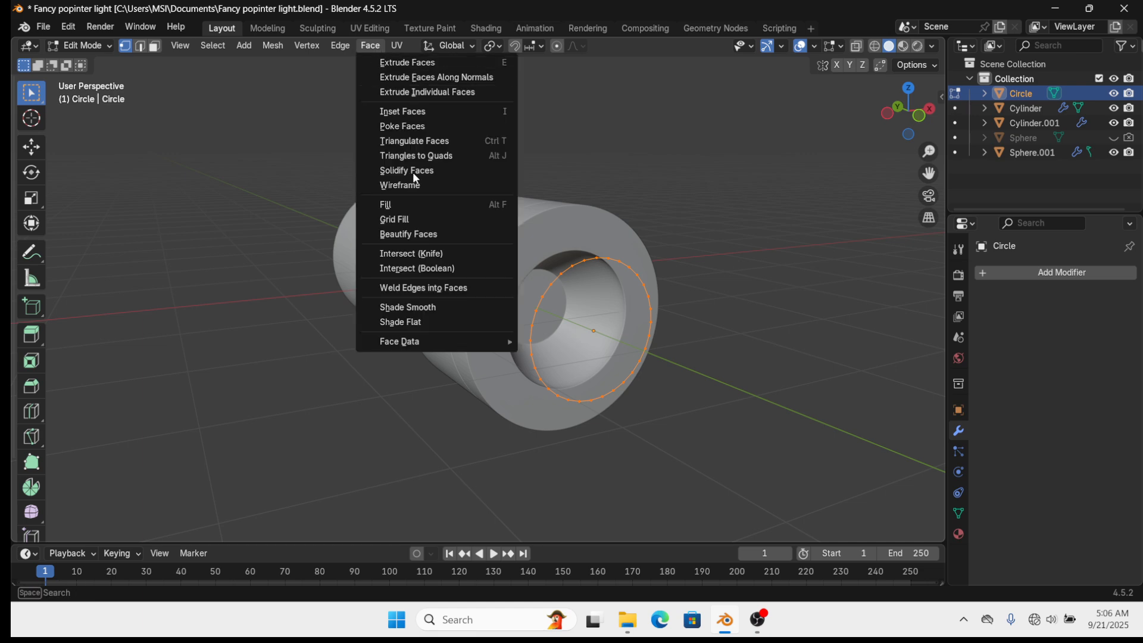
pyautogui.click(420, 218)
pyautogui.scroll(3, 762, 381)
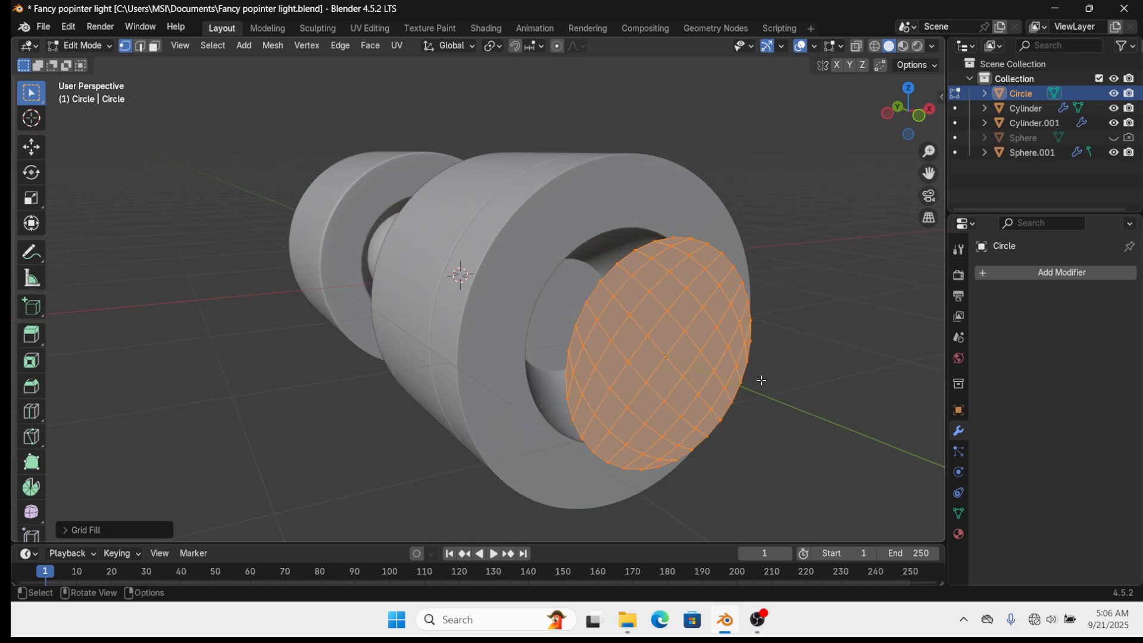
# Resize the filled disc to roughly the front cylinder's opening and move it along Y to the opening's face
pyautogui.press('s')
pyautogui.click(777, 375)
pyautogui.moveTo(776, 375); pyautogui.dragTo(715, 416, button='middle')
pyautogui.press('s')
pyautogui.click(706, 383)
pyautogui.press('g')
pyautogui.press('x')
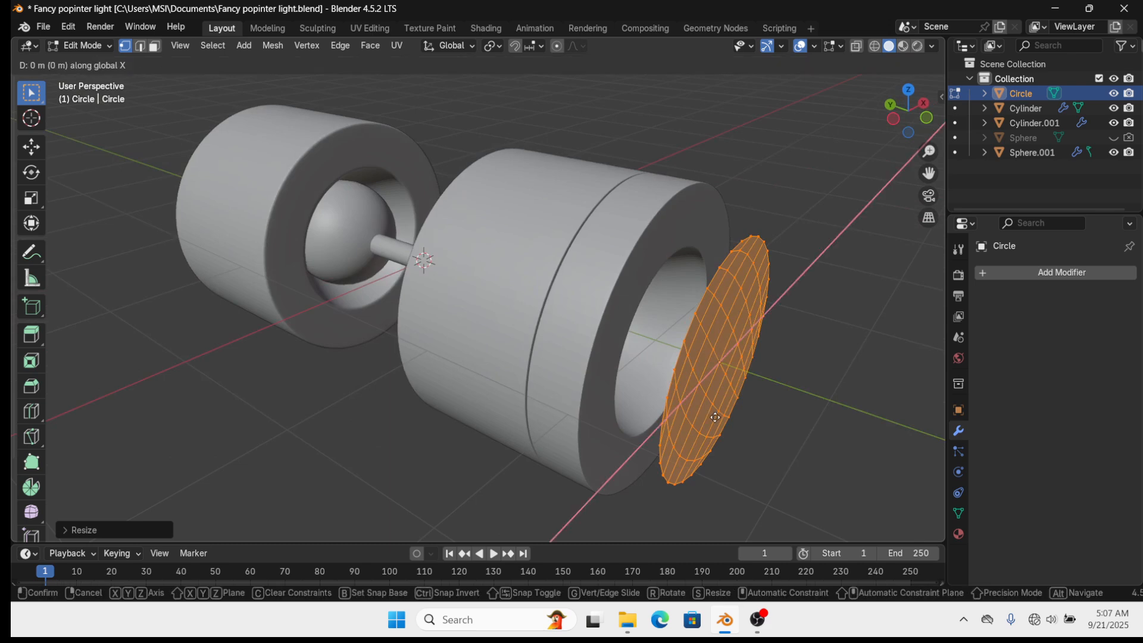
pyautogui.press('y')
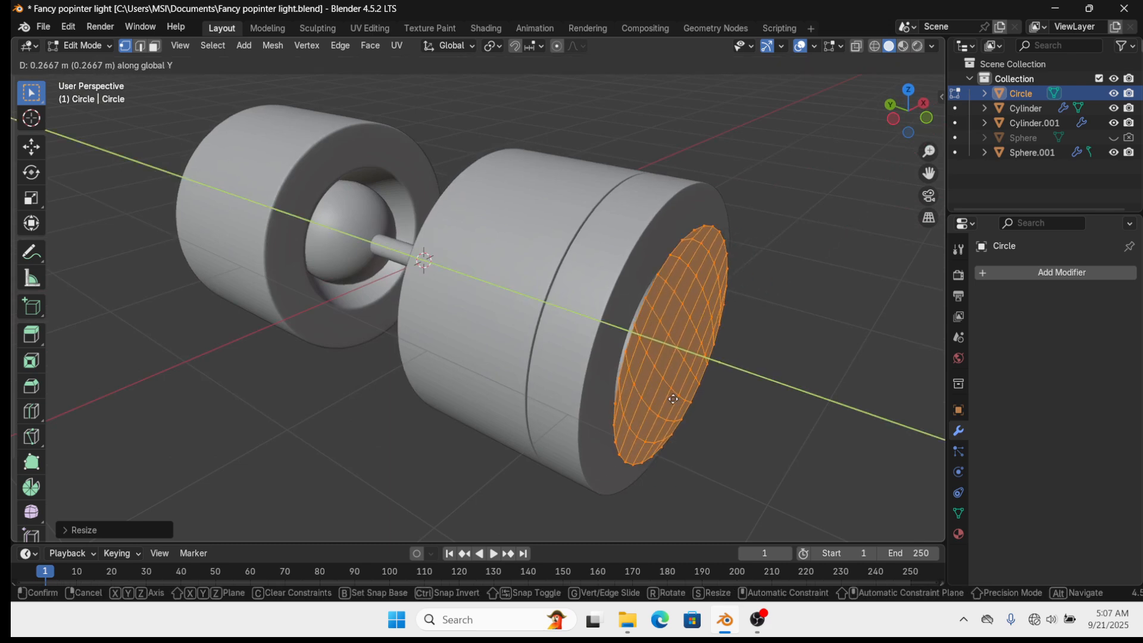
pyautogui.click(681, 404)
# Scale the disc down to fit inside the front cylinder's opening and return to Object Mode
pyautogui.press('s')
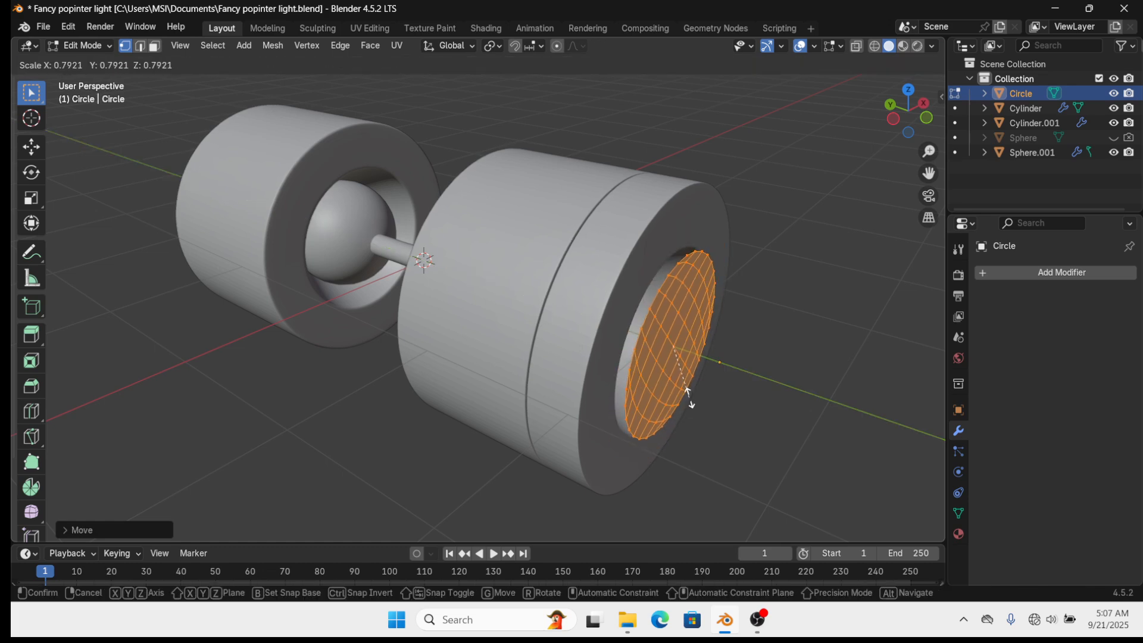
pyautogui.click(691, 400)
pyautogui.moveTo(691, 400); pyautogui.dragTo(660, 382, button='middle')
pyautogui.press('Tab')
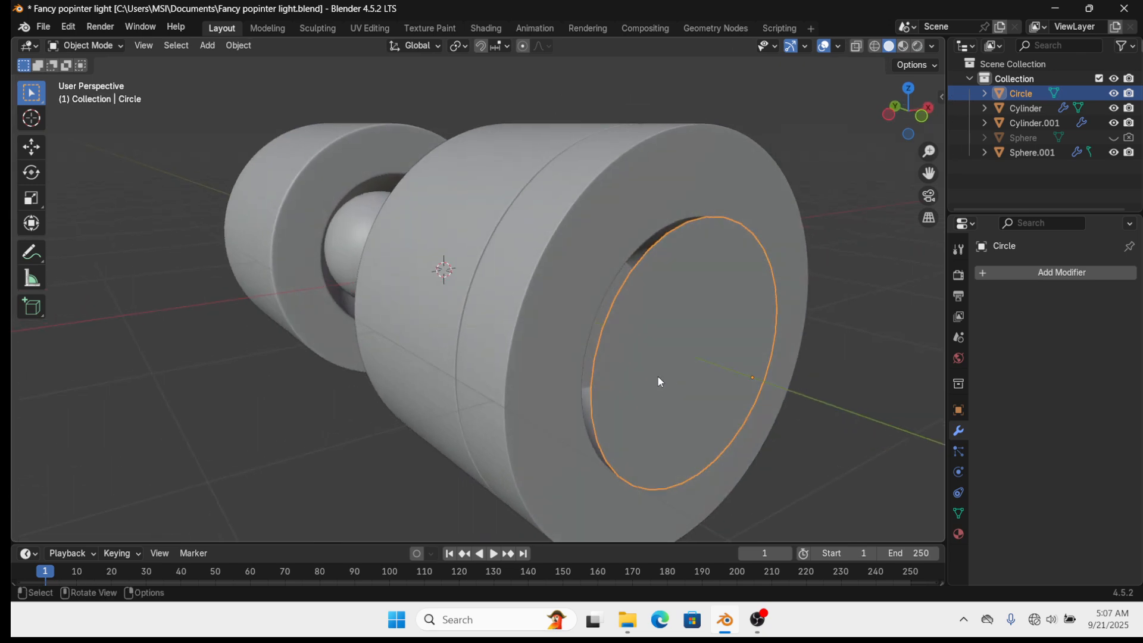
# Add a single loop cut around the inner rim of the front cylinder's opening and return to Object Mode
pyautogui.click(581, 307)
pyautogui.press('Tab')
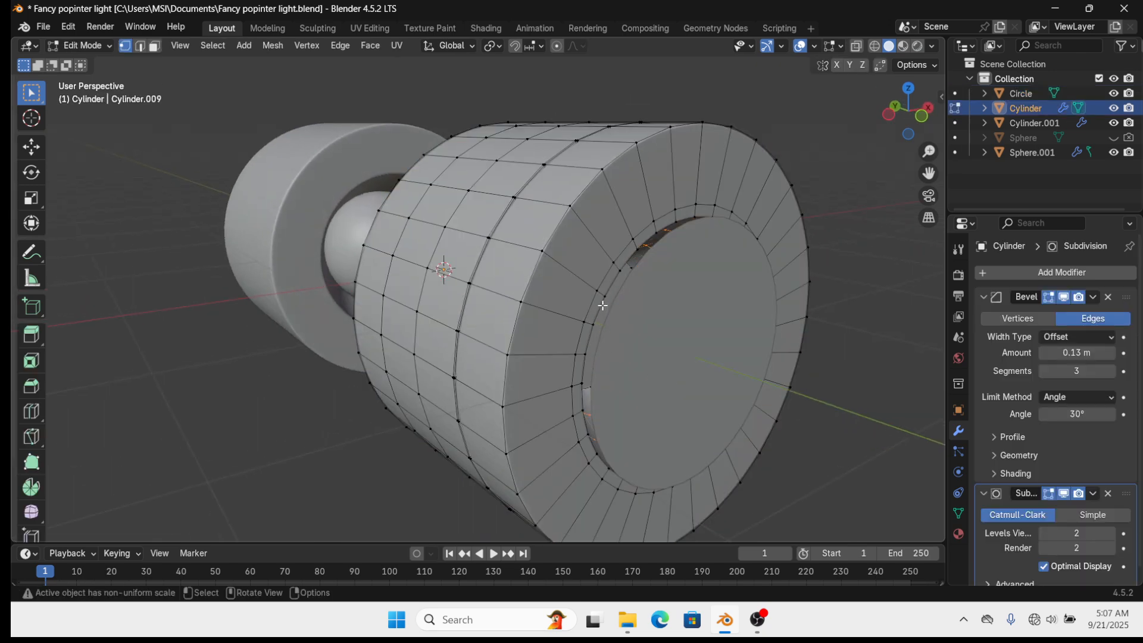
pyautogui.hotkey('ctrl', 'r')
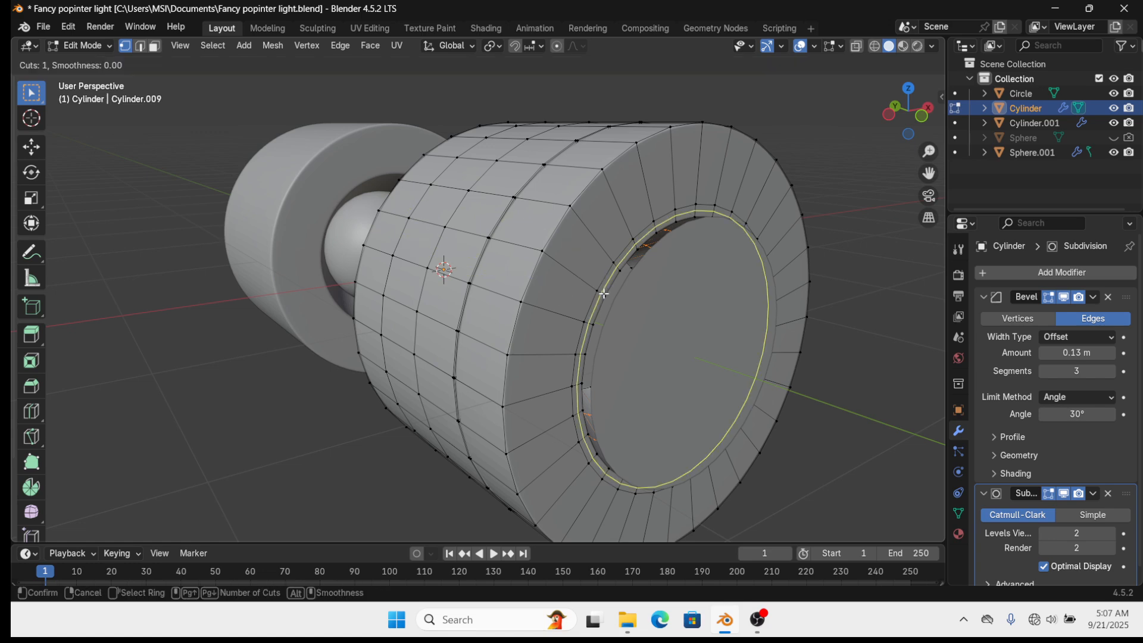
pyautogui.click(602, 296)
pyautogui.click(601, 296)
pyautogui.click(602, 296)
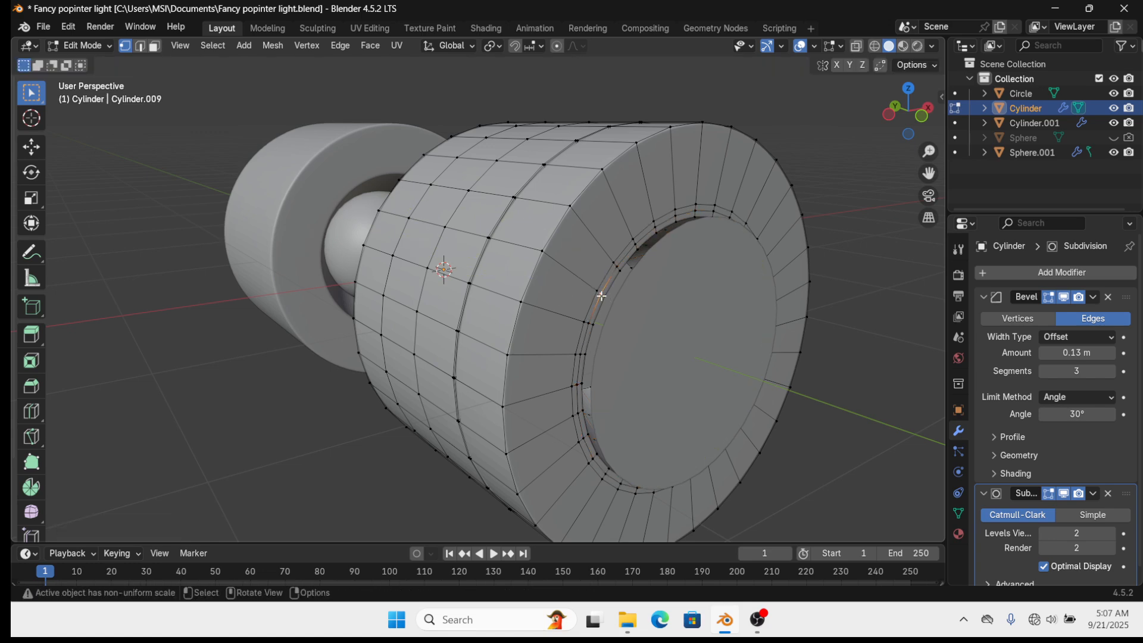
pyautogui.scroll(2, 650, 286)
pyautogui.moveTo(650, 286); pyautogui.dragTo(623, 281, button='middle')
pyautogui.press('Tab')
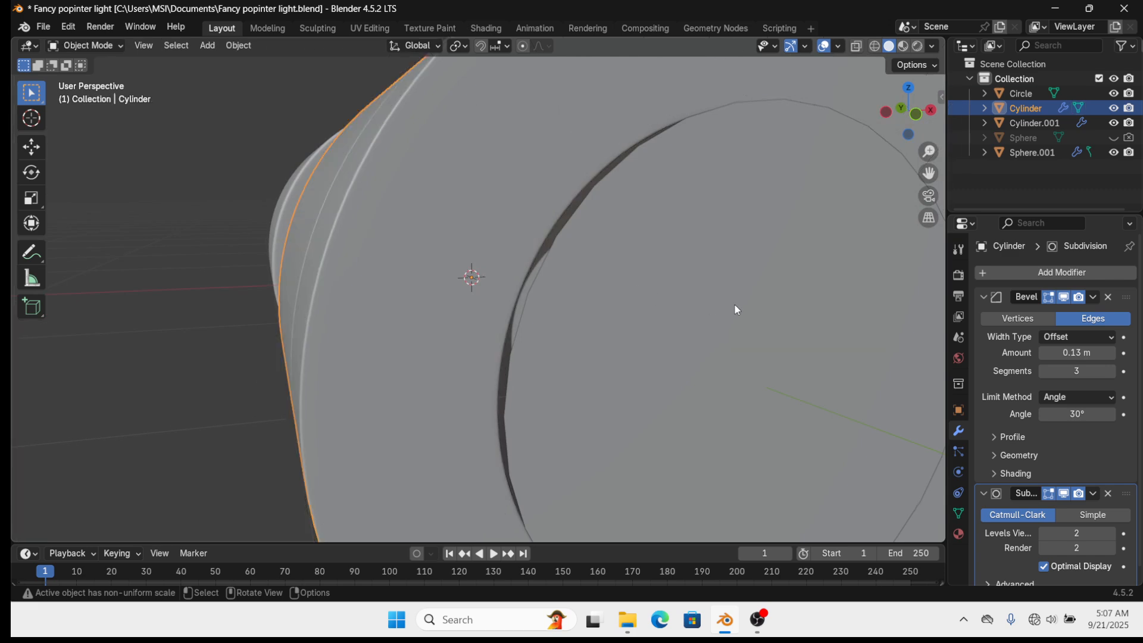
# Hide the lens disc and re-enter Edit Mode on the front cylinder
pyautogui.click(735, 303)
pyautogui.press('h')
pyautogui.click(471, 213)
pyautogui.press('Tab')
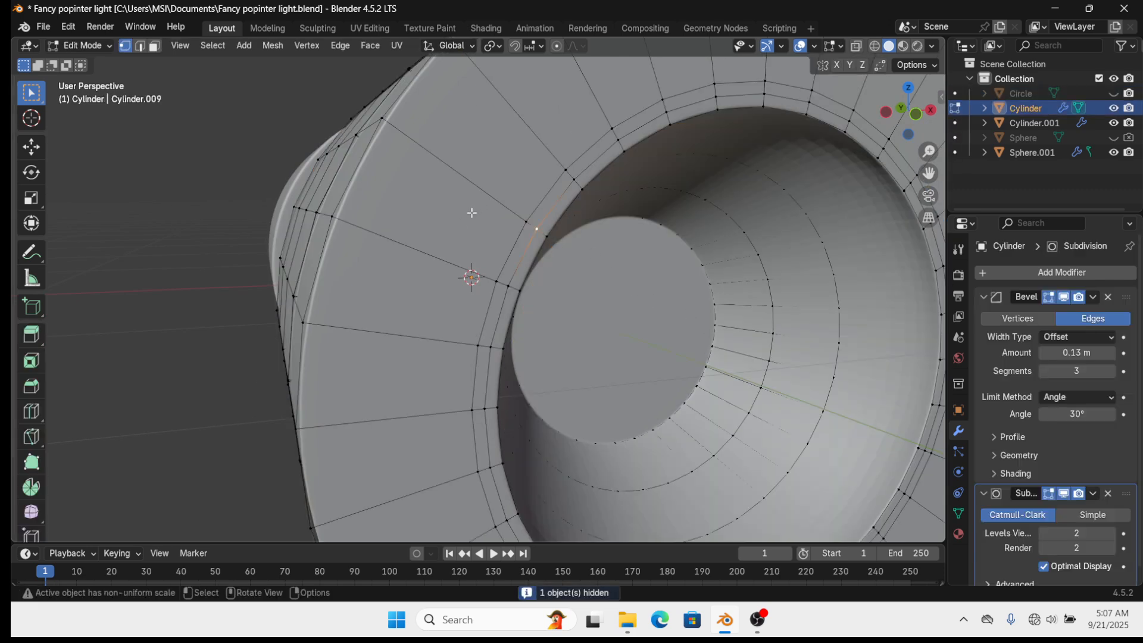
# Select the innermost face loop around the front cylinder's opening in face-select mode
pyautogui.click(542, 235)
pyautogui.click(543, 234)
pyautogui.click(155, 46)
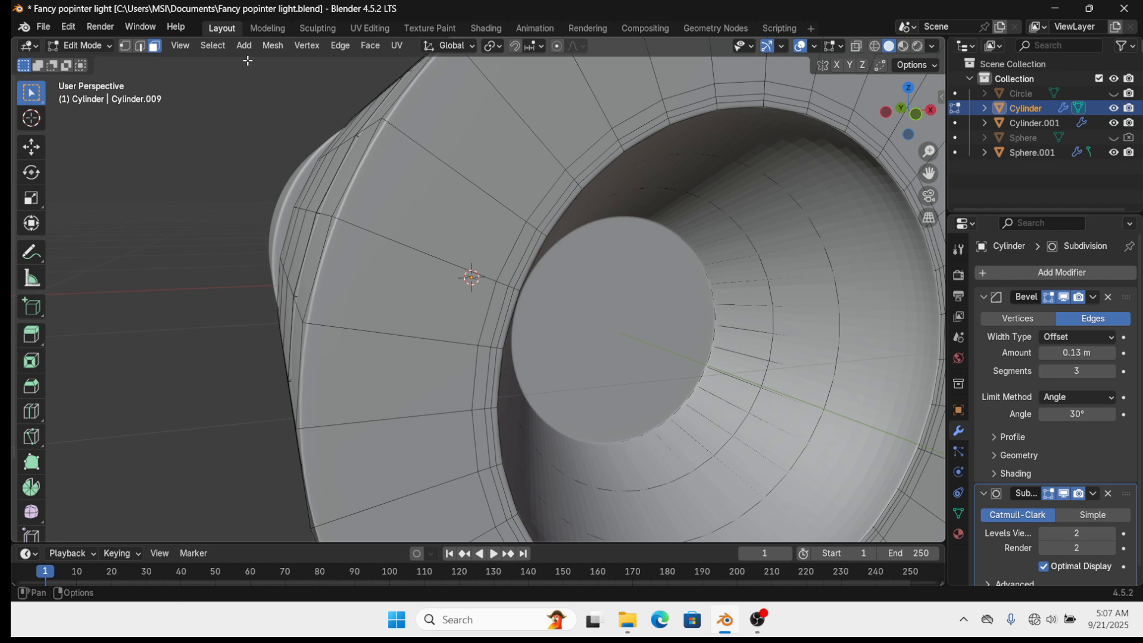
pyautogui.scroll(3, 575, 200)
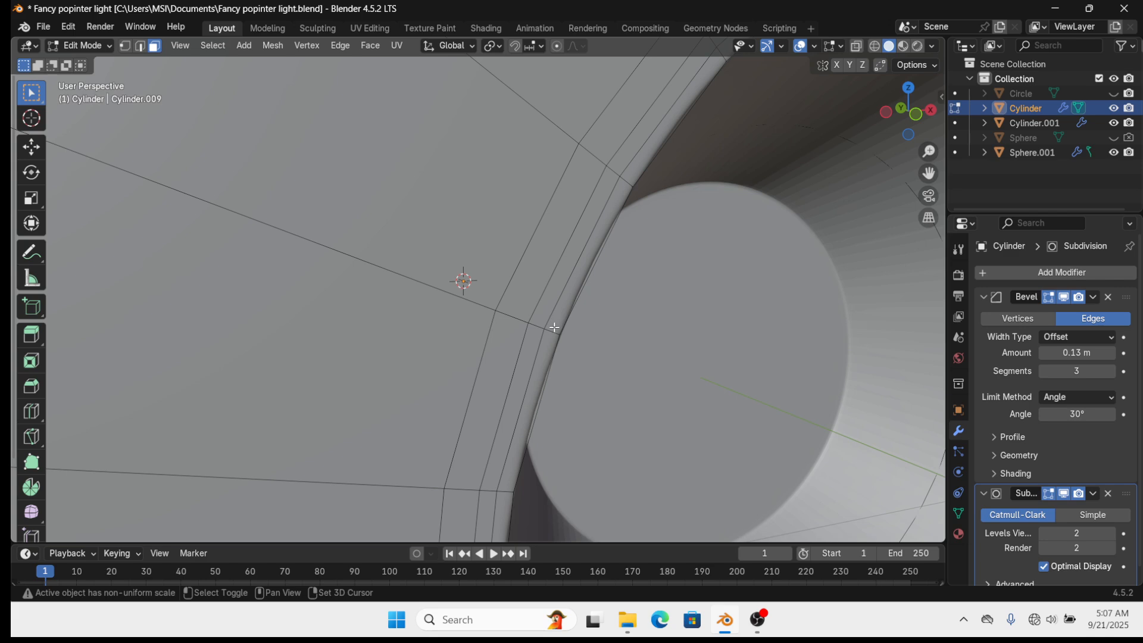
pyautogui.keyDown('shift'); pyautogui.click(555, 328); pyautogui.keyUp('shift')
pyautogui.keyDown('shift'); pyautogui.click(555, 328); pyautogui.keyUp('shift')
pyautogui.keyDown('shift'); pyautogui.click(553, 333); pyautogui.keyUp('shift')
pyautogui.keyDown('shift'); pyautogui.click(554, 334); pyautogui.keyUp('shift')
pyautogui.keyDown('alt'); pyautogui.keyDown('shift'); pyautogui.click(554, 333); pyautogui.keyUp('shift'); pyautogui.keyUp('alt')
pyautogui.scroll(-9, 615, 324)
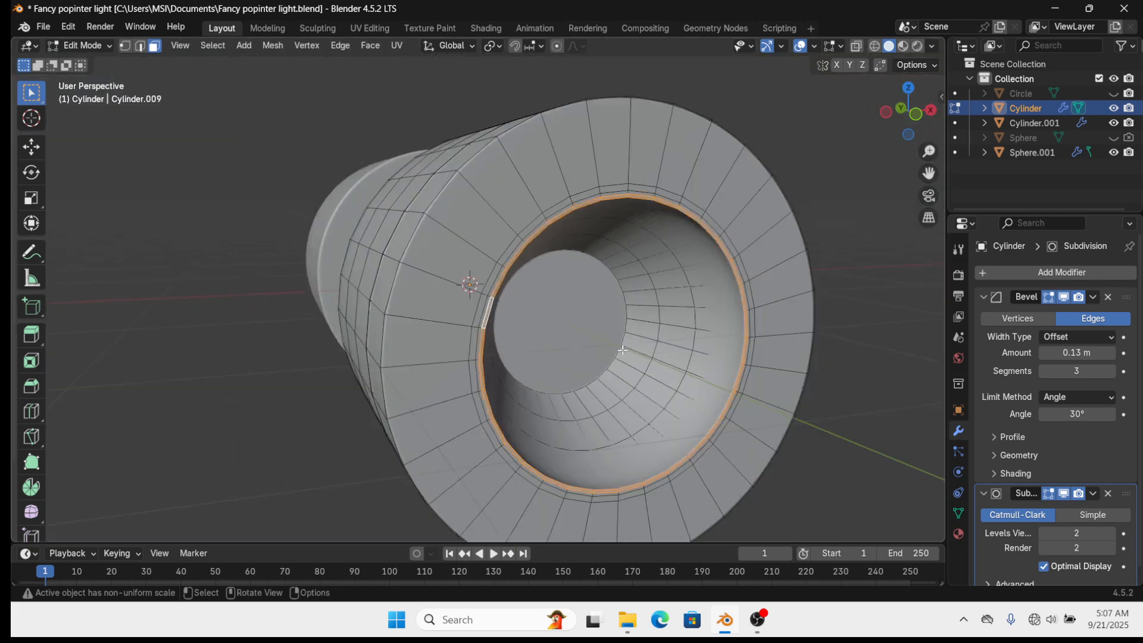
pyautogui.scroll(4, 623, 350)
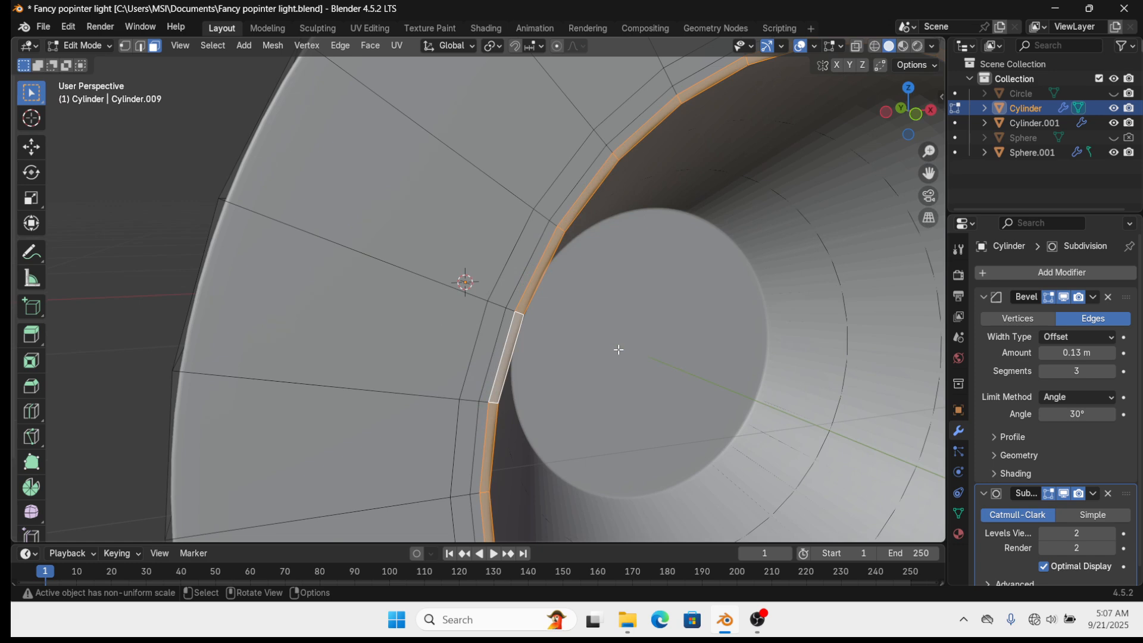
# Extrude the selected rim face loop with Extrude Manifold and return to Object Mode
pyautogui.click(37, 334)
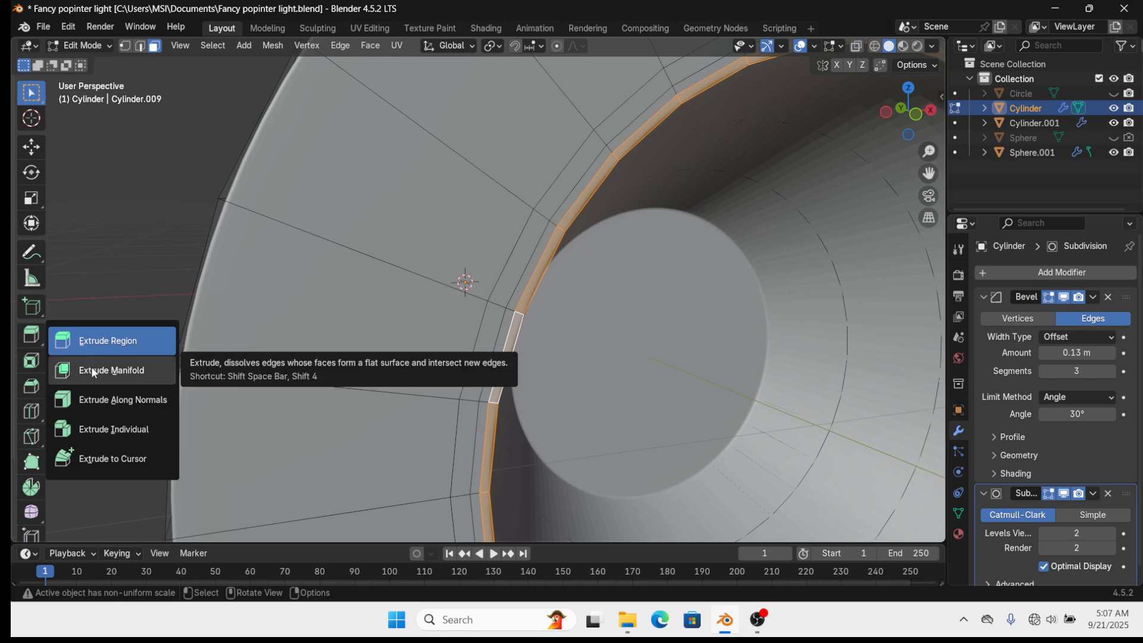
pyautogui.click(93, 370)
pyautogui.scroll(-4, 564, 345)
pyautogui.moveTo(564, 345); pyautogui.dragTo(592, 353, button='middle')
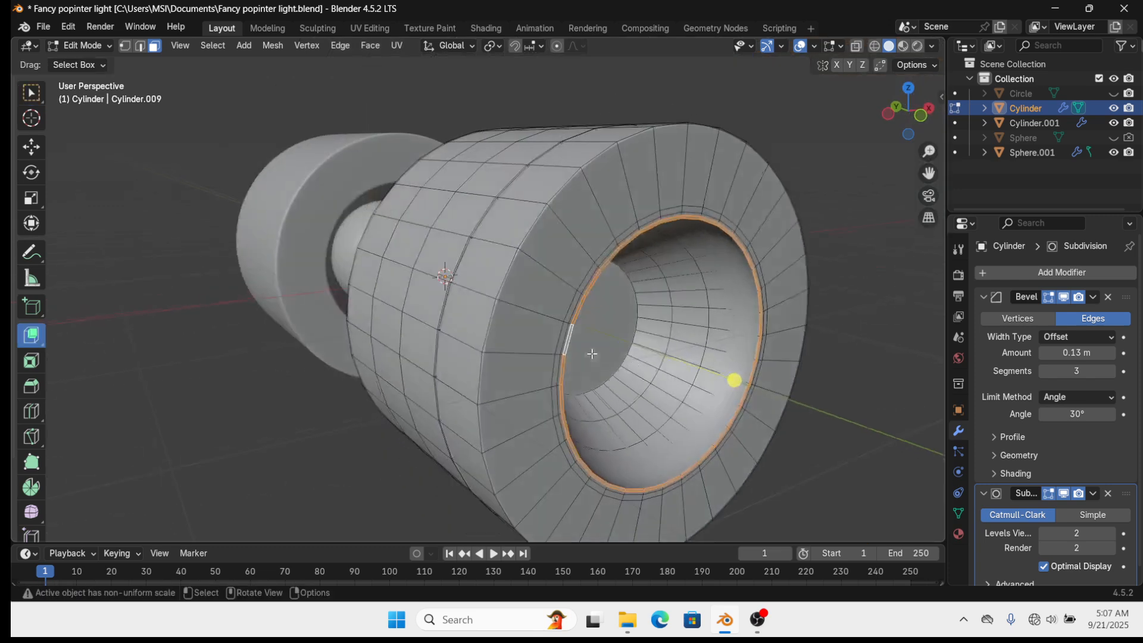
pyautogui.moveTo(738, 380); pyautogui.dragTo(792, 398)
pyautogui.scroll(1, 802, 361)
pyautogui.press('Tab')
pyautogui.scroll(-2, 874, 372)
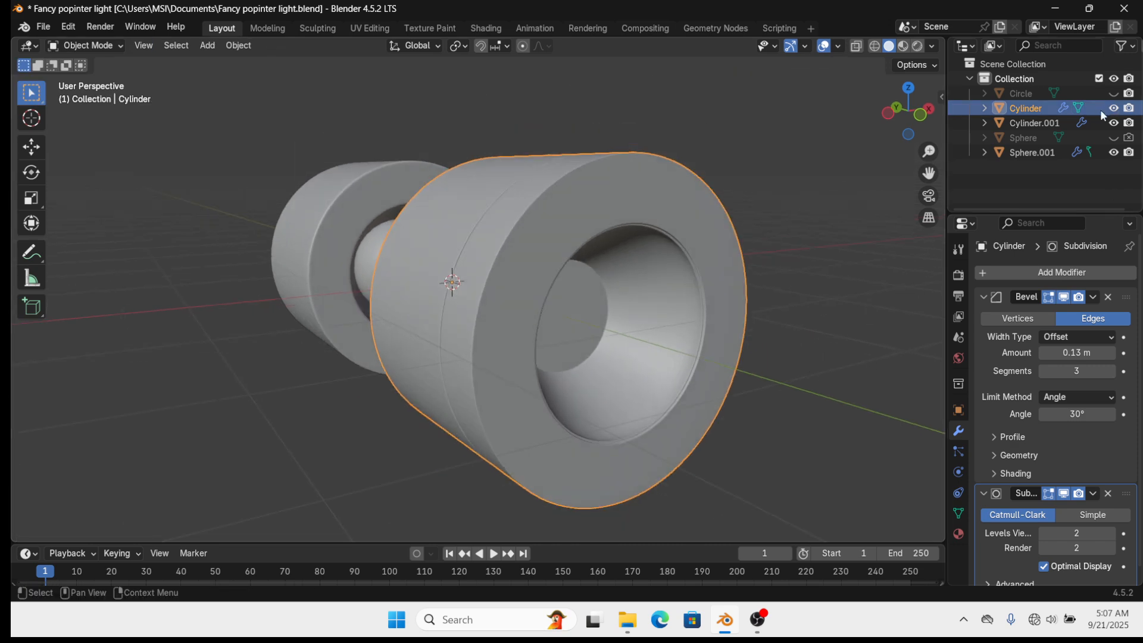
# Unhide the lens disc and select it
pyautogui.click(1113, 93)
pyautogui.scroll(2, 695, 387)
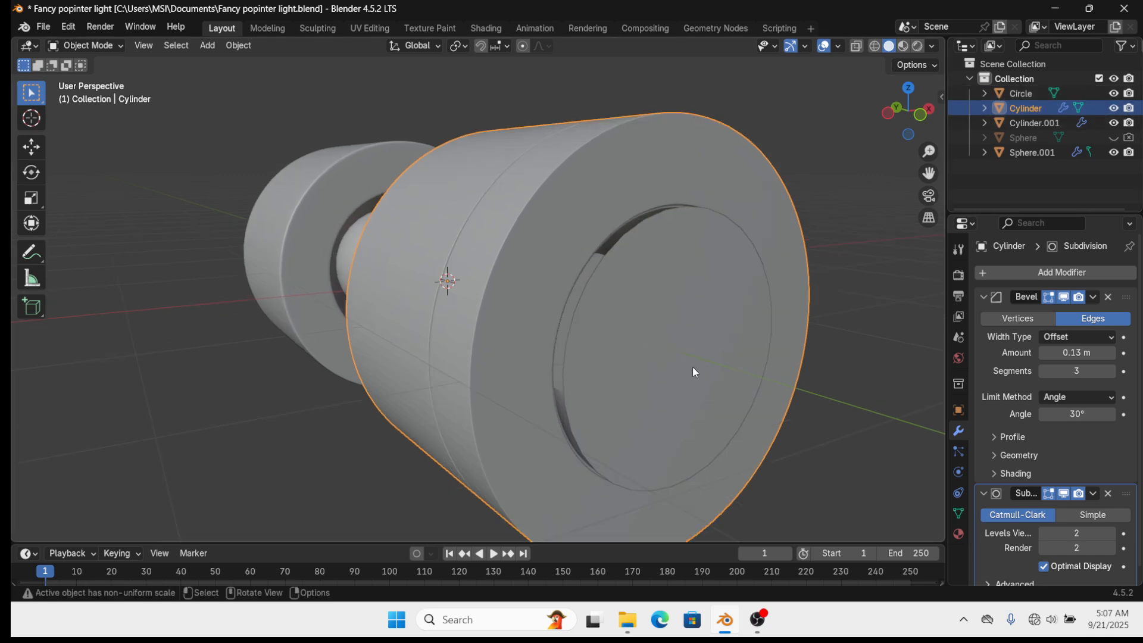
pyautogui.click(692, 367)
# Try Shade Auto Smooth on the lens disc and undo it
pyautogui.rightClick(694, 341)
pyautogui.click(664, 329)
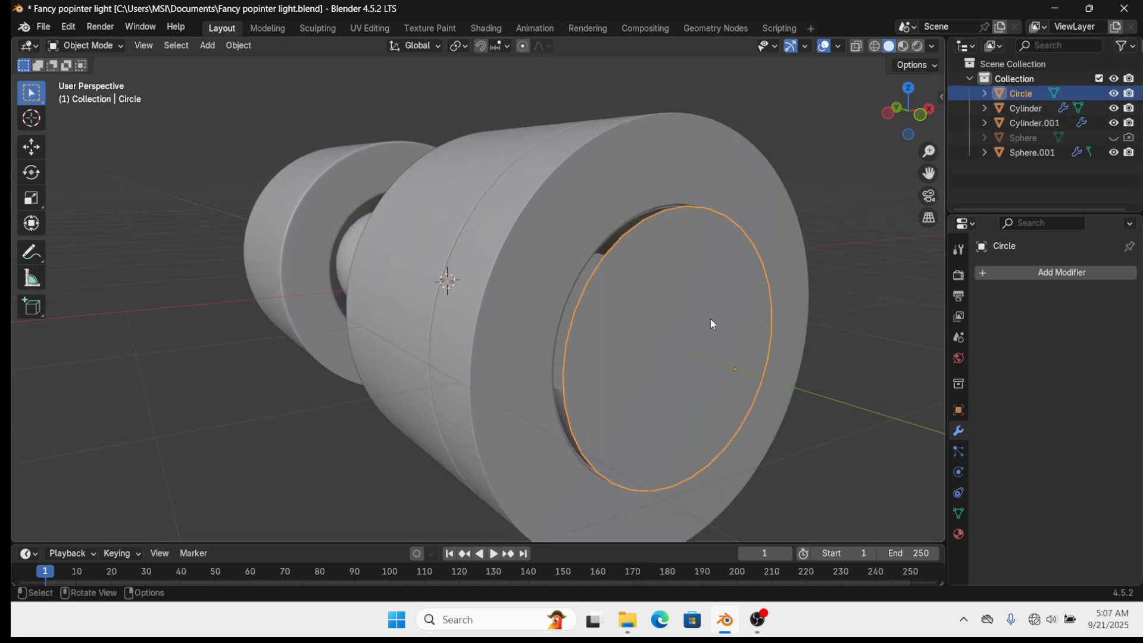
pyautogui.rightClick(676, 313)
pyautogui.click(675, 313)
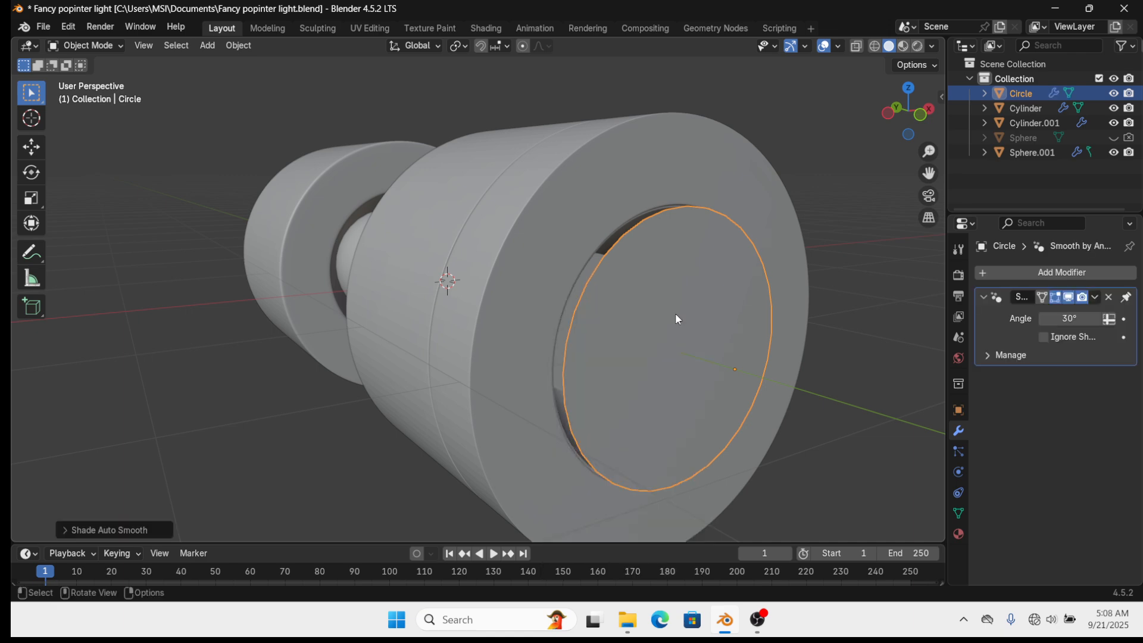
pyautogui.hotkey('ctrl', 'z')
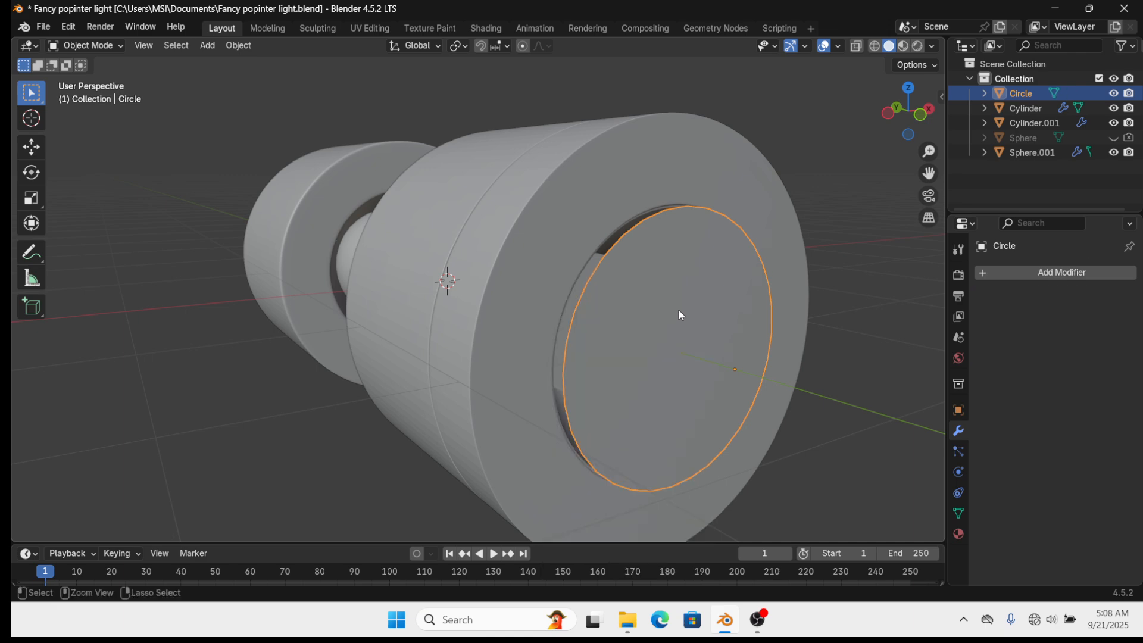
# Add a Subdivision Surface modifier to the lens disc
pyautogui.click(1060, 273)
pyautogui.click(1061, 280)
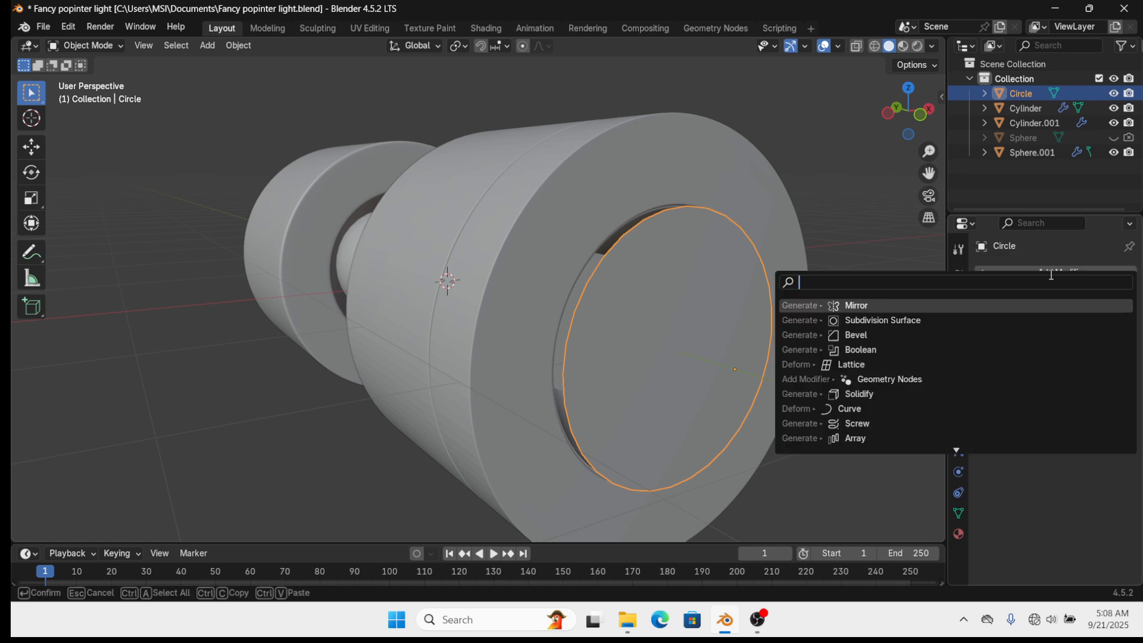
pyautogui.click(911, 322)
pyautogui.moveTo(725, 342); pyautogui.dragTo(911, 276, button='middle')
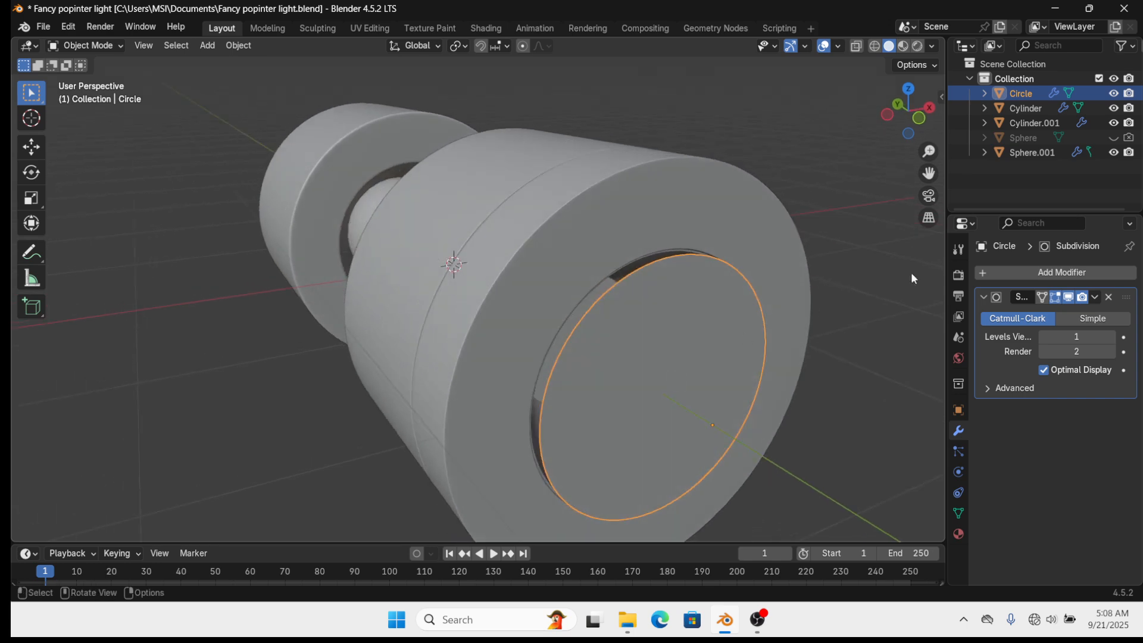
# Add a Solidify modifier to the lens disc with its default thickness
pyautogui.click(1097, 273)
pyautogui.click(1095, 275)
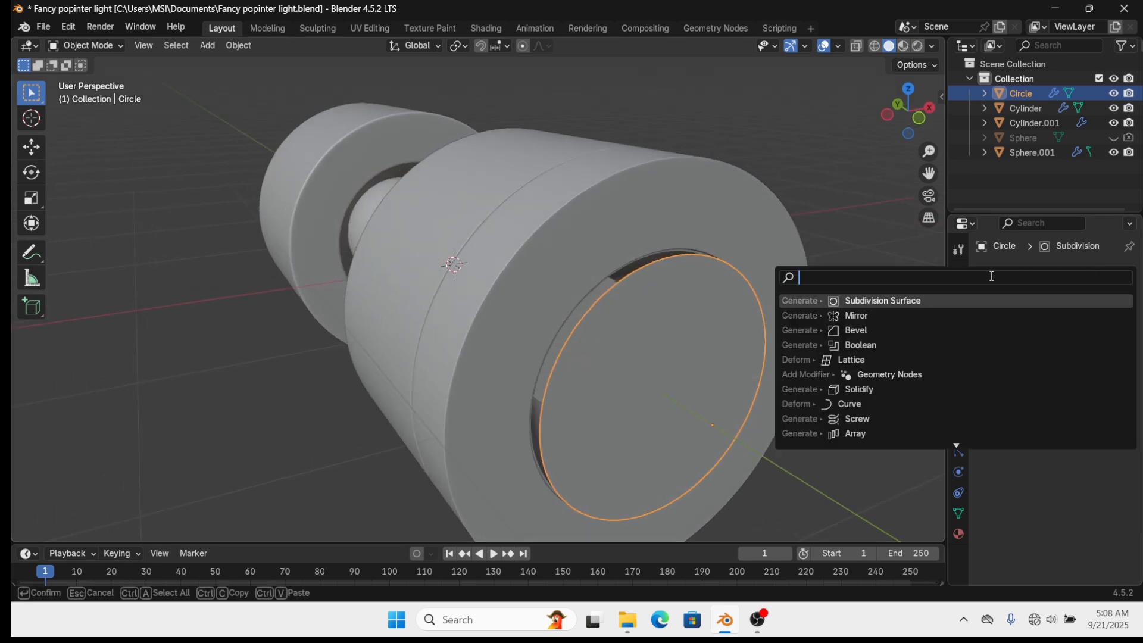
pyautogui.write('SOL')
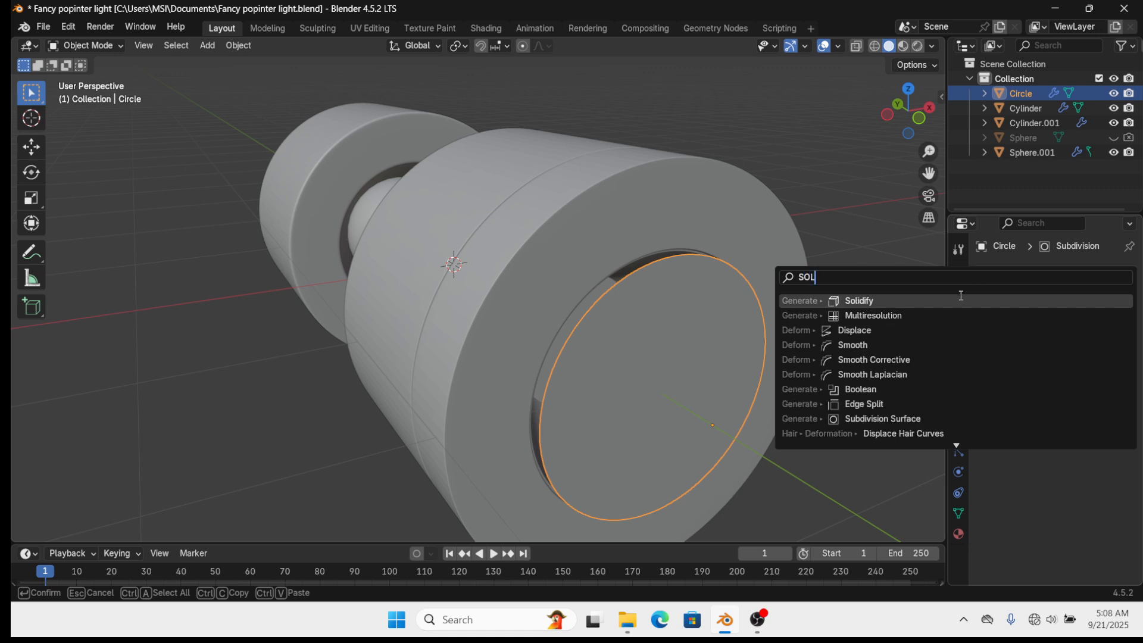
pyautogui.press('Return')
pyautogui.moveTo(774, 303); pyautogui.dragTo(747, 302, button='middle')
# Move the lens disc about 0.06 m along Y to sit flush in the opening and save the file
pyautogui.press('g')
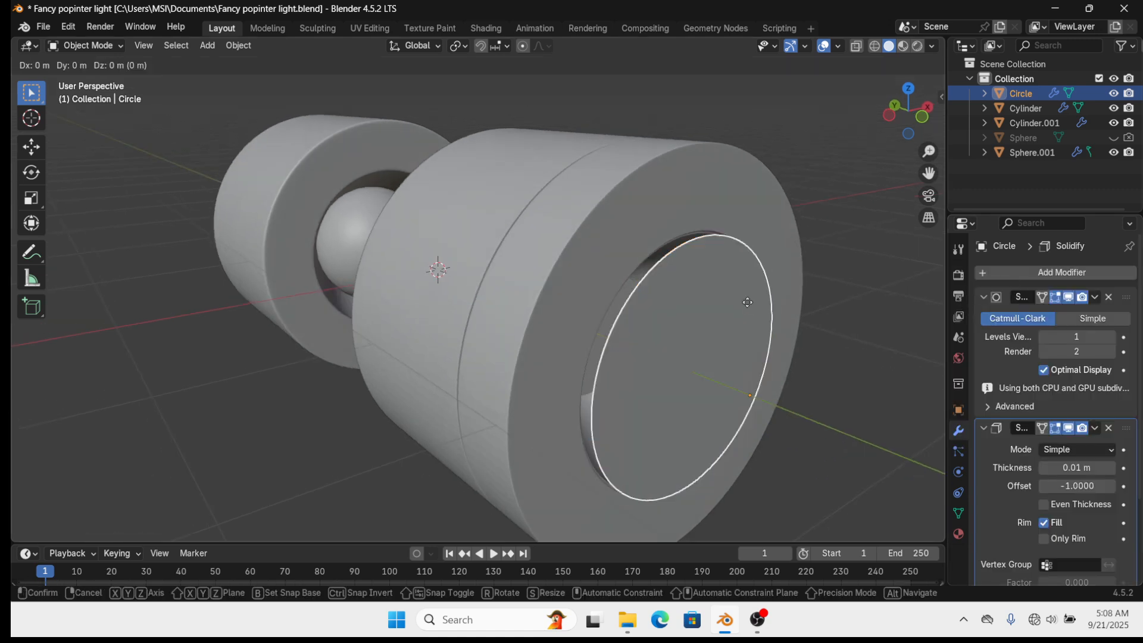
pyautogui.press('y')
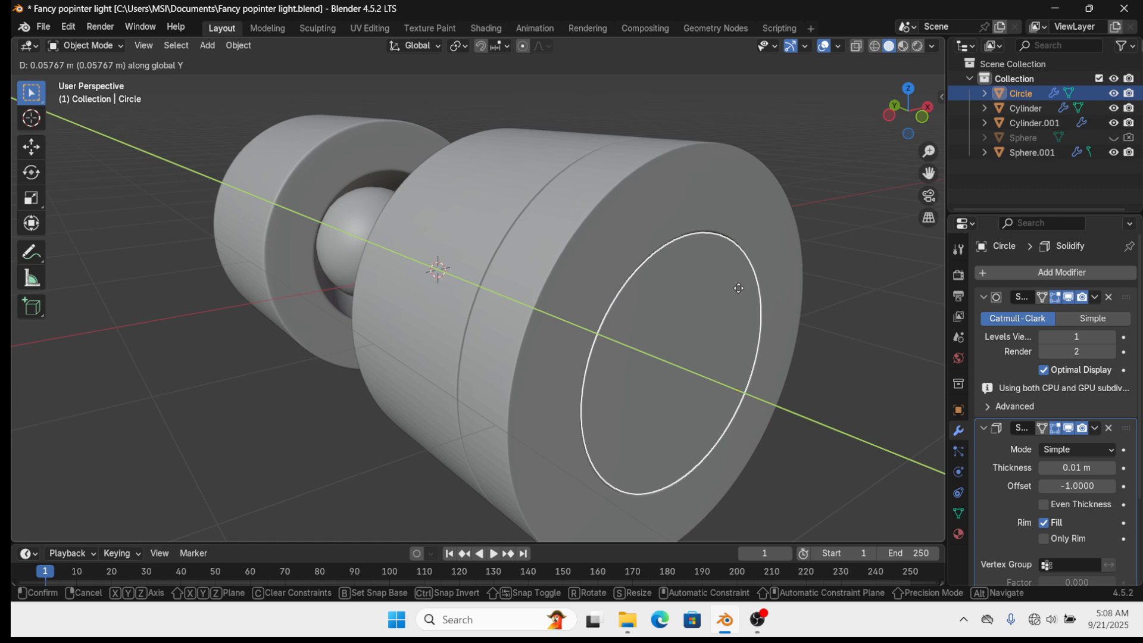
pyautogui.click(738, 288)
pyautogui.hotkey('ctrl', 's')
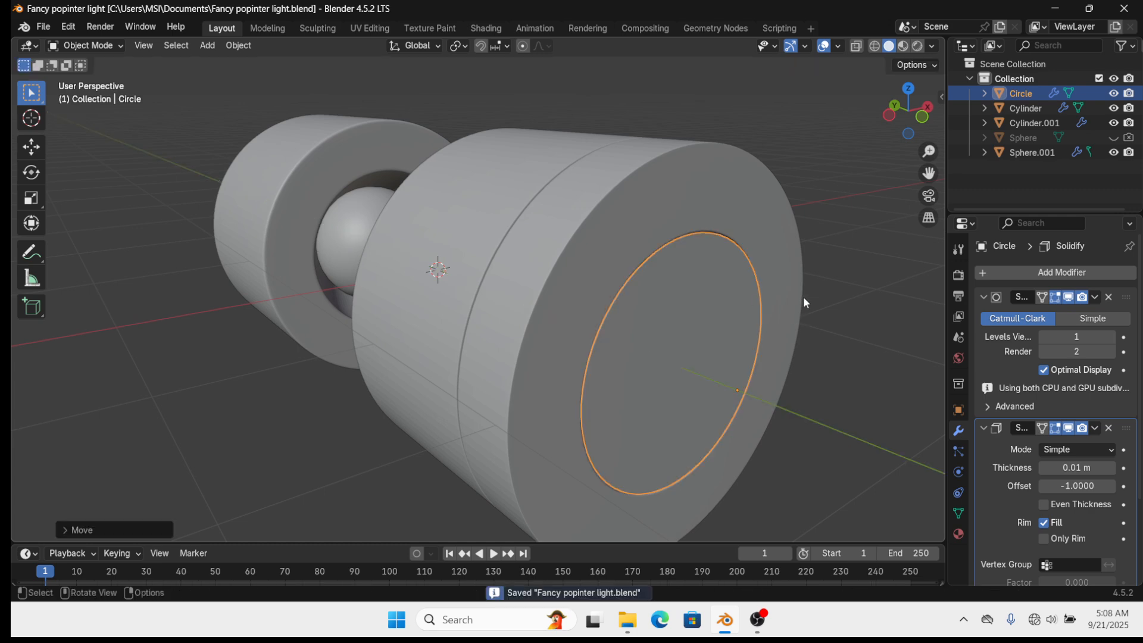
# Try rotating the front cylinder, lens disc and sphere connector together about Z, and undo the rotation
pyautogui.moveTo(802, 297); pyautogui.dragTo(658, 367, button='middle')
pyautogui.click(778, 374)
pyautogui.scroll(3, 604, 363)
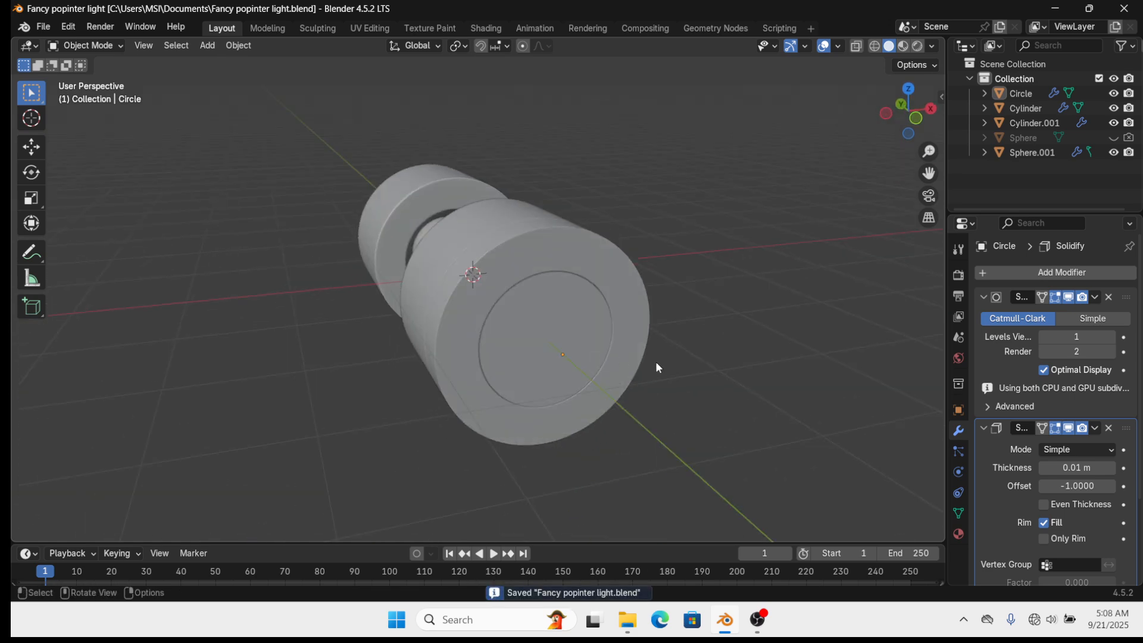
pyautogui.moveTo(503, 320); pyautogui.dragTo(632, 287, button='middle')
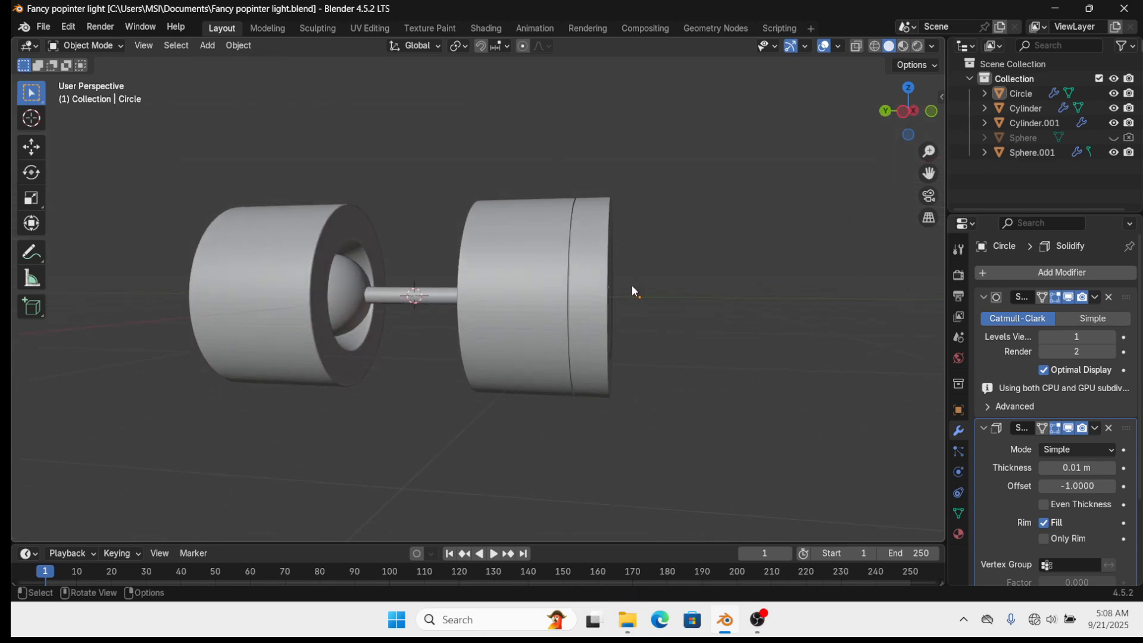
pyautogui.moveTo(549, 228); pyautogui.dragTo(581, 222, button='middle')
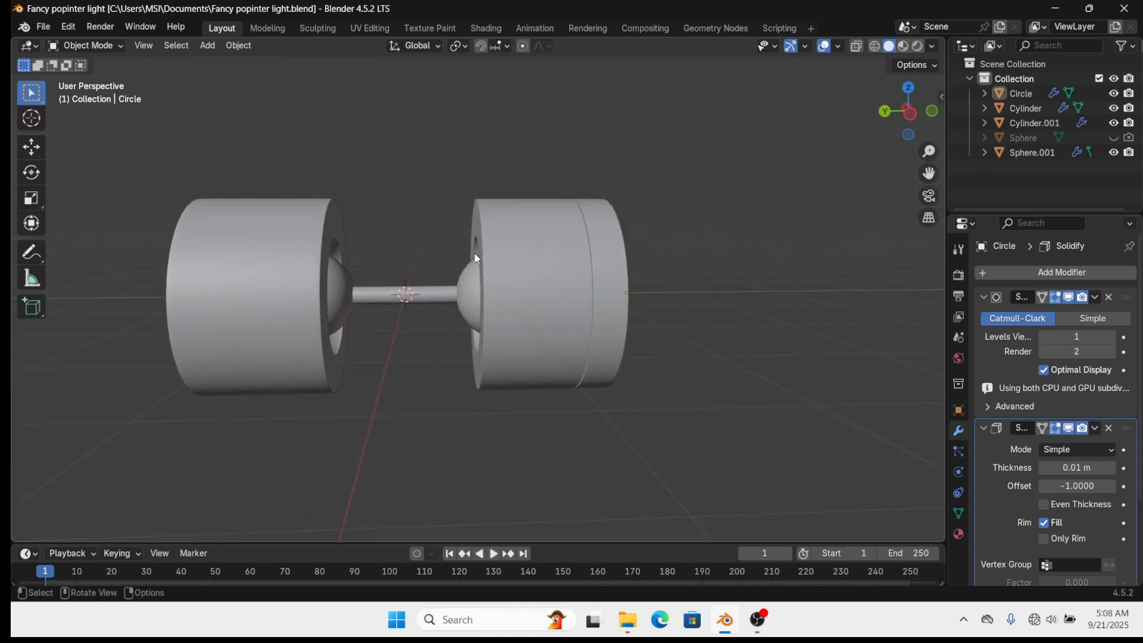
pyautogui.moveTo(467, 182); pyautogui.dragTo(642, 394)
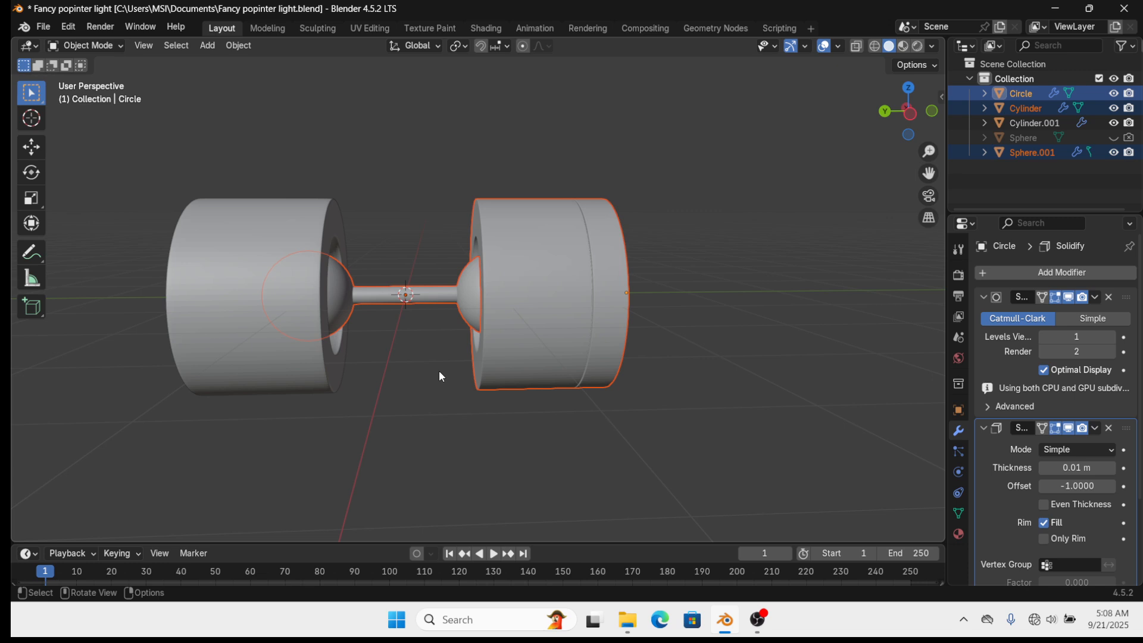
pyautogui.press('r')
pyautogui.press('z')
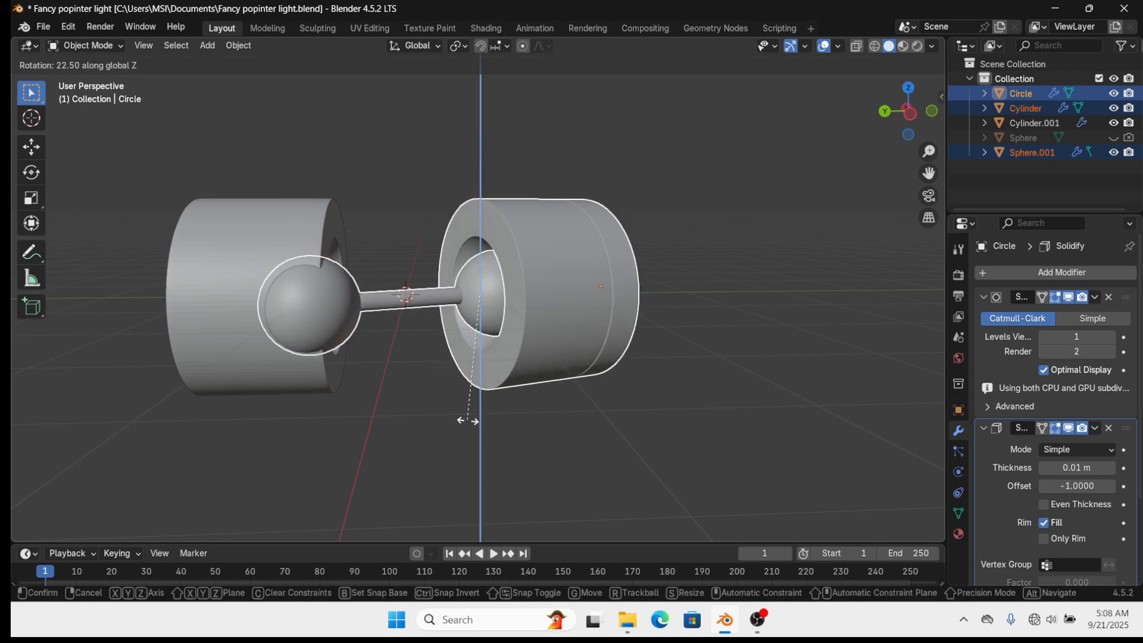
pyautogui.click(405, 441)
pyautogui.hotkey('ctrl', 'z')
pyautogui.click(414, 418)
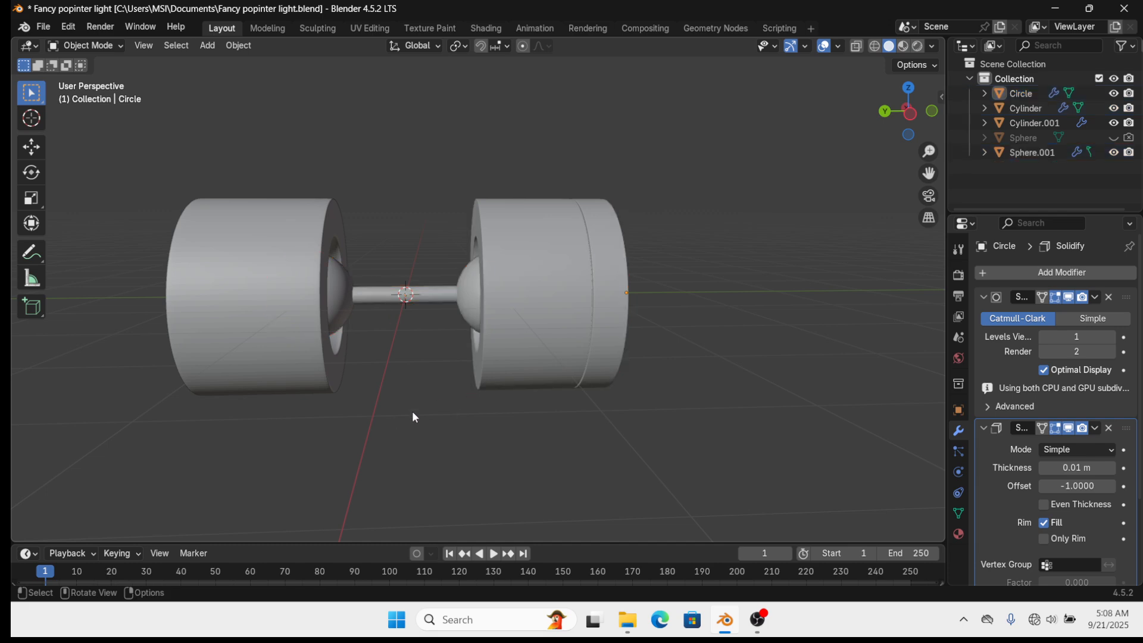
# Save the file again and select the front cylinder together with the sphere connector
pyautogui.moveTo(624, 436); pyautogui.dragTo(548, 329, button='middle')
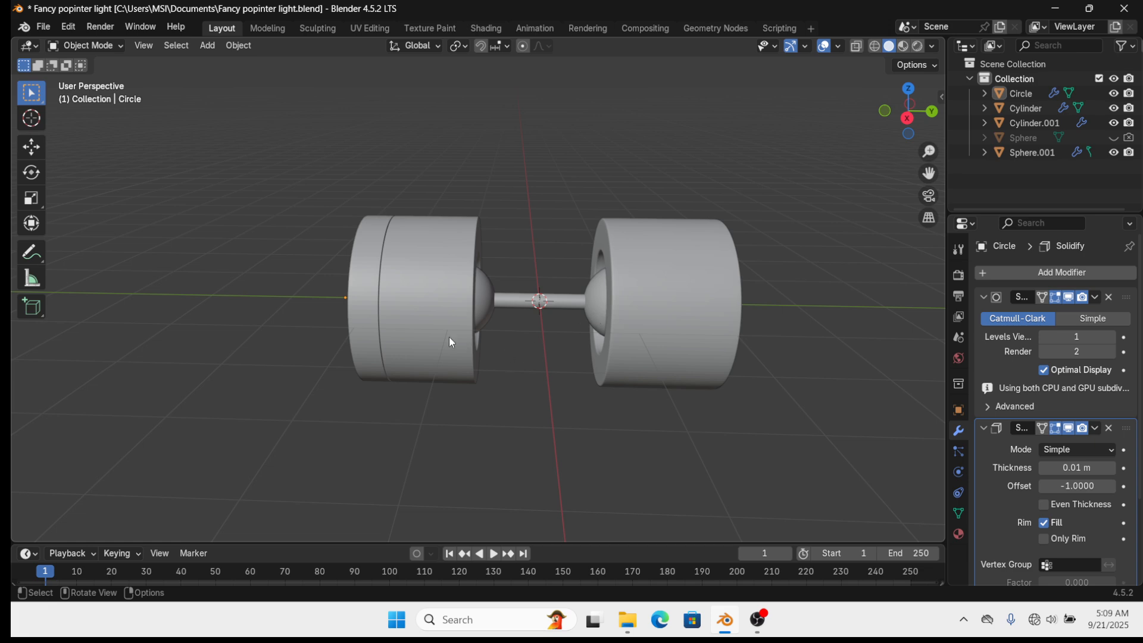
pyautogui.moveTo(452, 343); pyautogui.dragTo(423, 262, button='middle')
pyautogui.hotkey('ctrl', 's')
pyautogui.moveTo(474, 298); pyautogui.dragTo(405, 271)
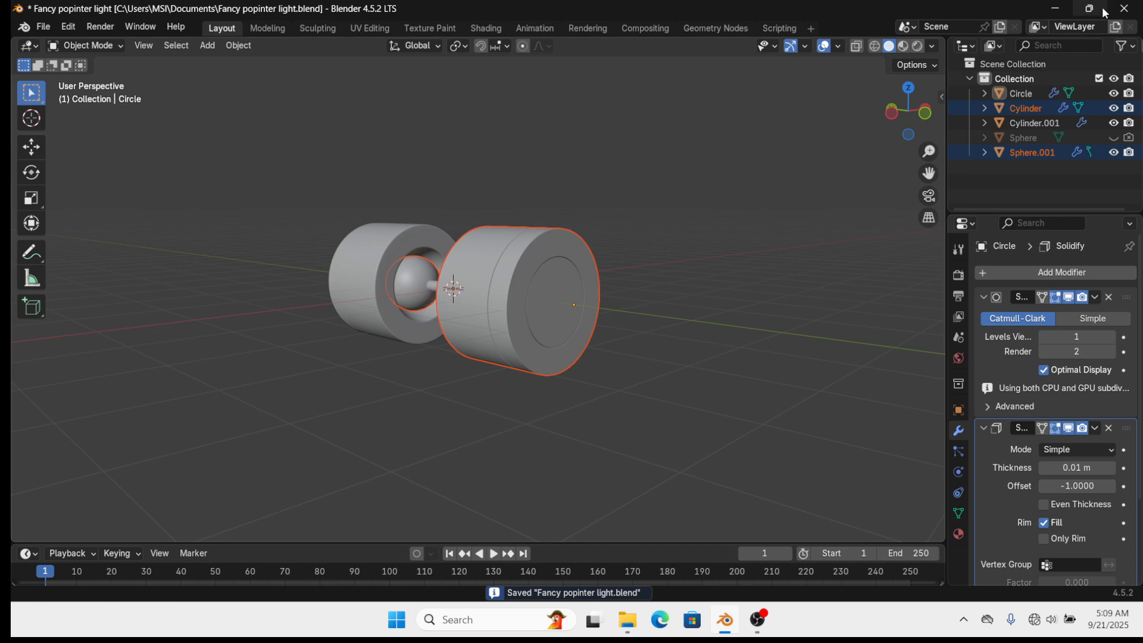
# Switch the viewport to rendered shading, then add a point light and raise it along Z above the model
pyautogui.click(918, 46)
pyautogui.scroll(-4, 627, 245)
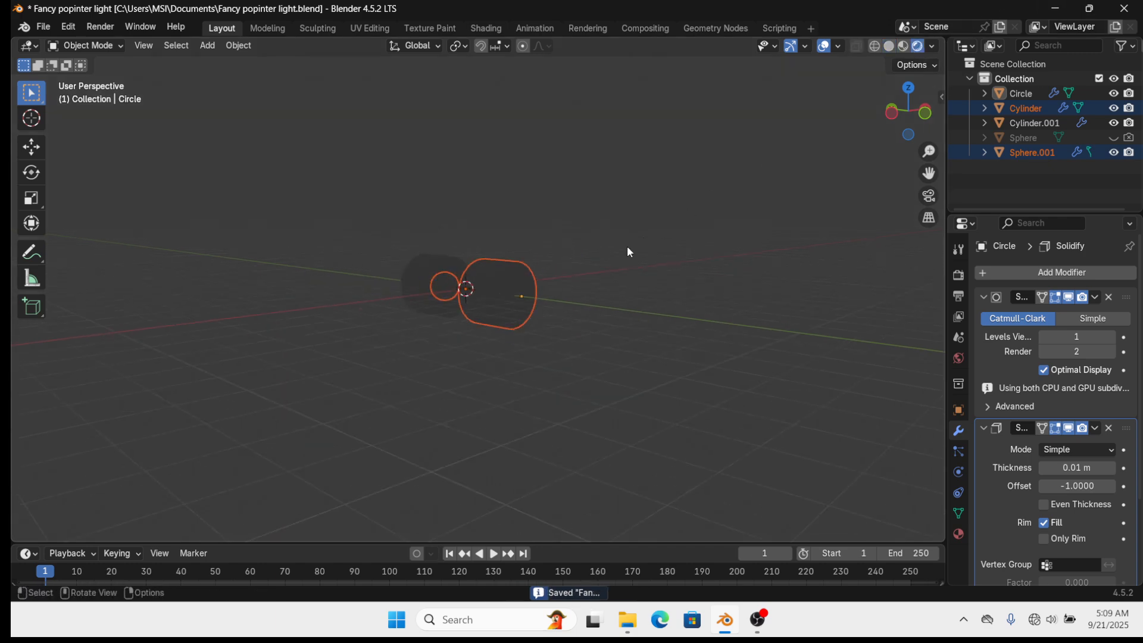
pyautogui.hotkey('shift', 'a')
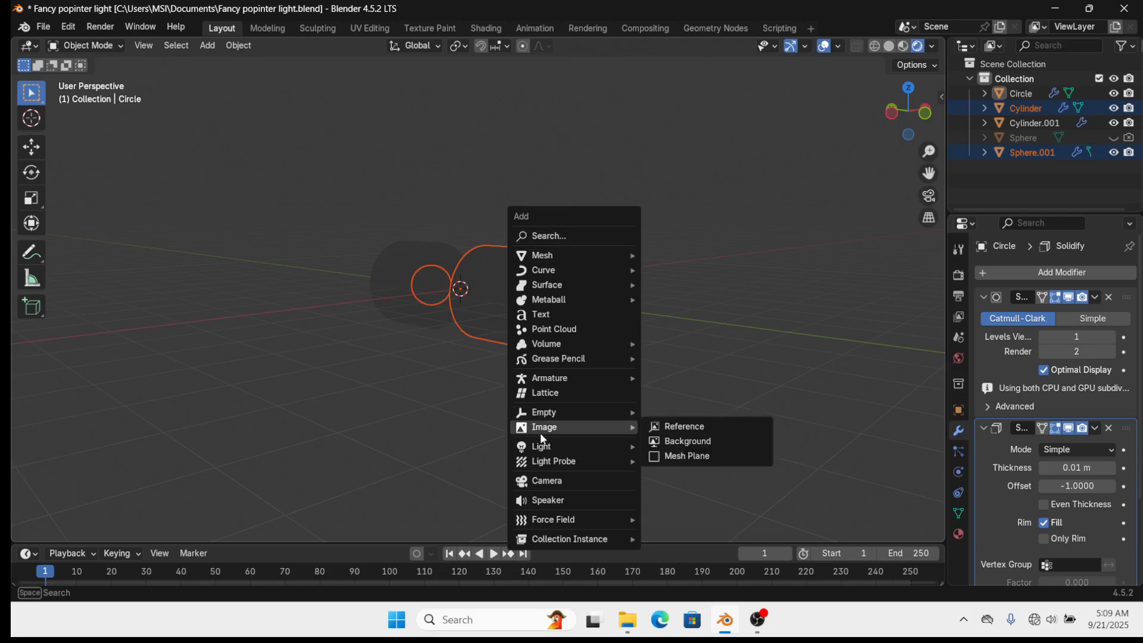
pyautogui.moveTo(596, 446)
pyautogui.click(677, 448)
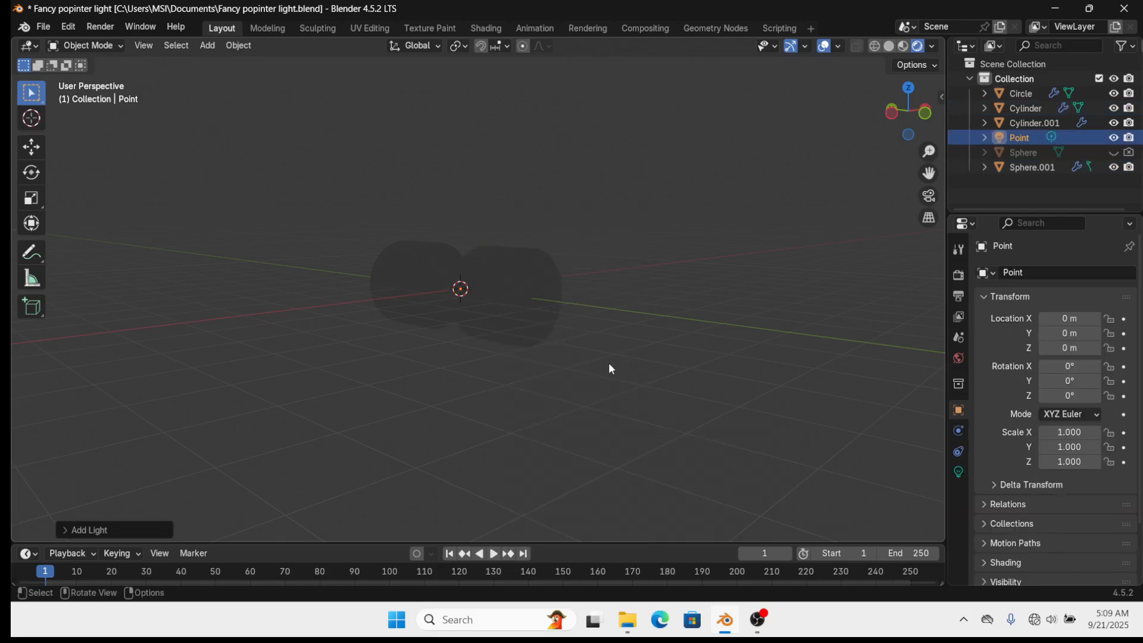
pyautogui.press('g')
pyautogui.press('z')
pyautogui.click(661, 194)
# Change the light's type to Sun and raise it further along Z
pyautogui.click(960, 473)
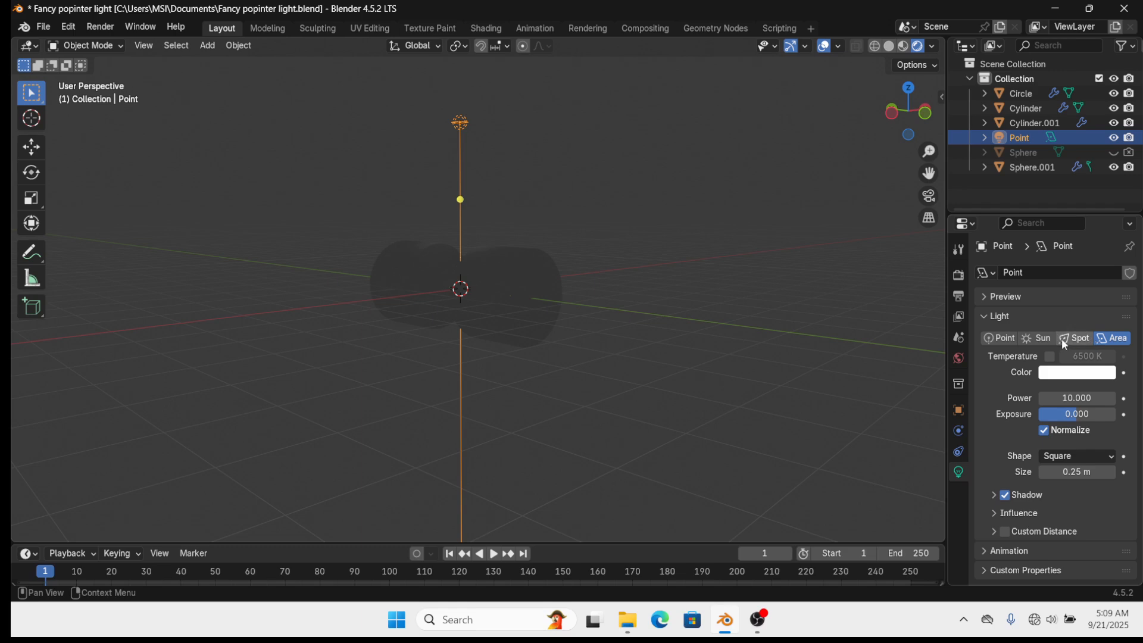
pyautogui.click(1044, 339)
pyautogui.press('g')
pyautogui.press('z')
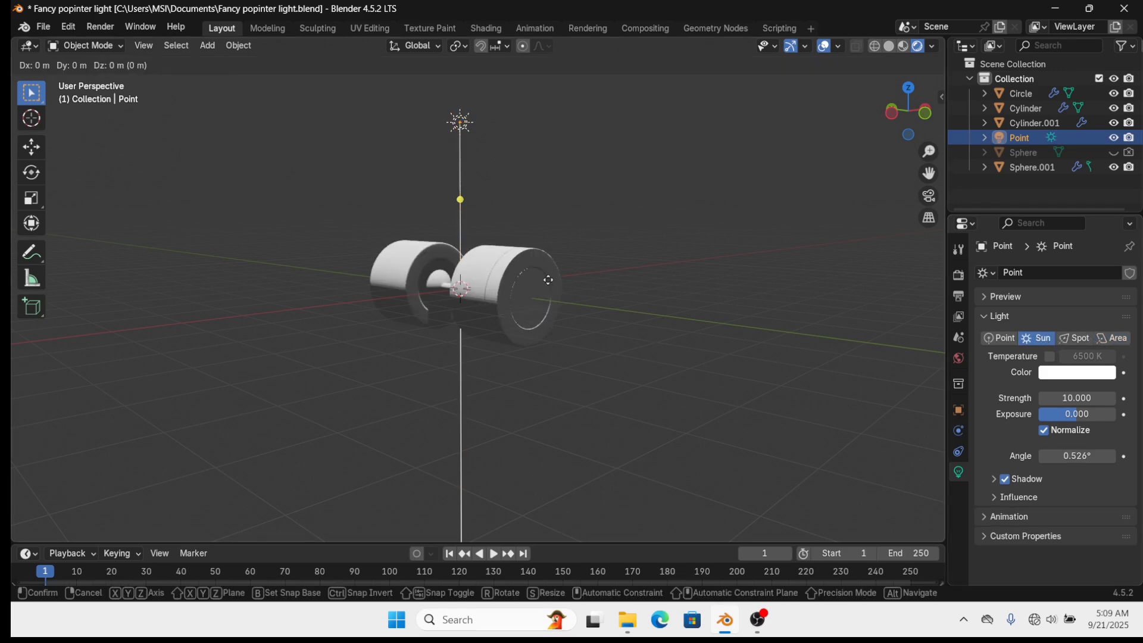
pyautogui.click(562, 209)
# Raise the sun light even higher along Z above the two cylinders and save the file
pyautogui.moveTo(624, 289); pyautogui.dragTo(586, 277, button='middle')
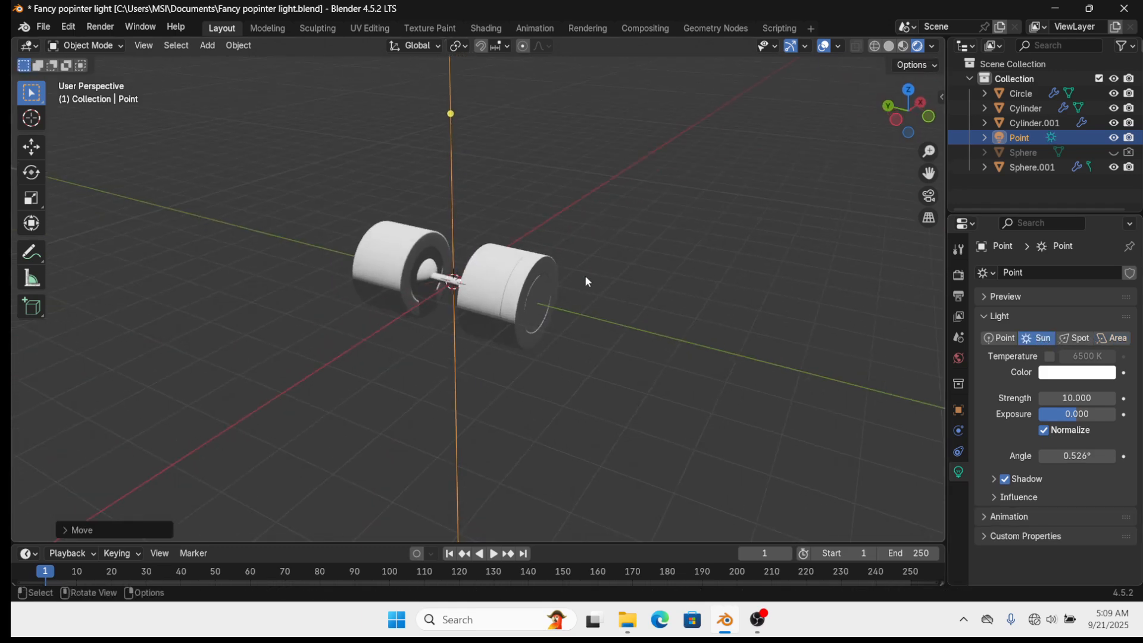
pyautogui.scroll(-5, 569, 208)
pyautogui.moveTo(565, 214); pyautogui.dragTo(475, 213, button='middle')
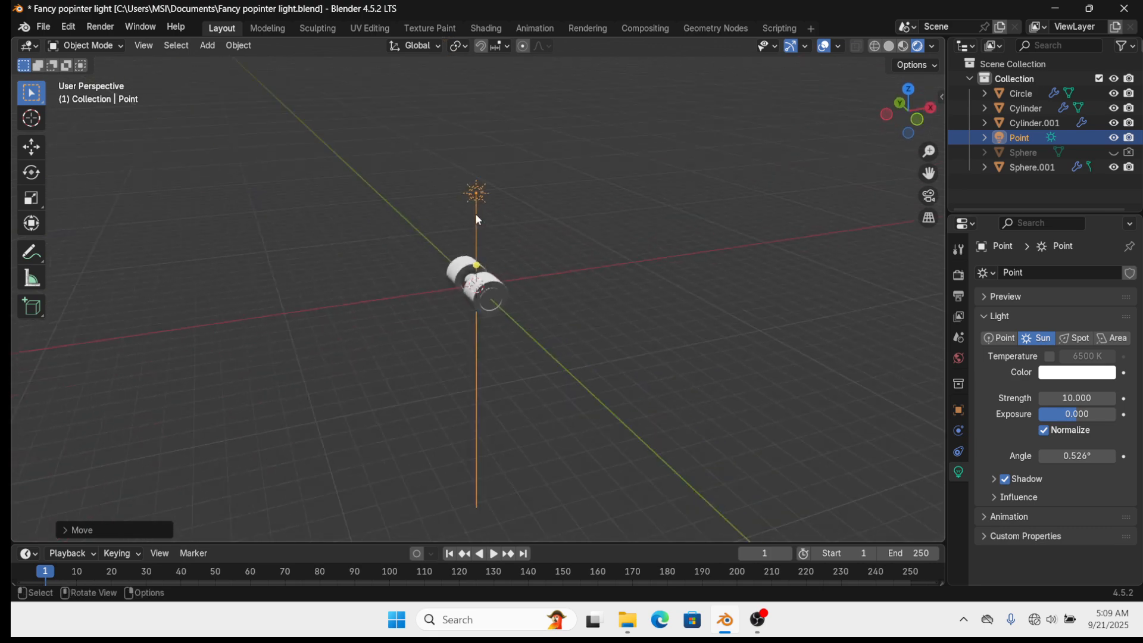
pyautogui.press('g')
pyautogui.press('z')
pyautogui.moveTo(476, 214); pyautogui.dragTo(474, 147)
pyautogui.click(474, 148)
pyautogui.scroll(3, 518, 327)
pyautogui.hotkey('ctrl', 's')
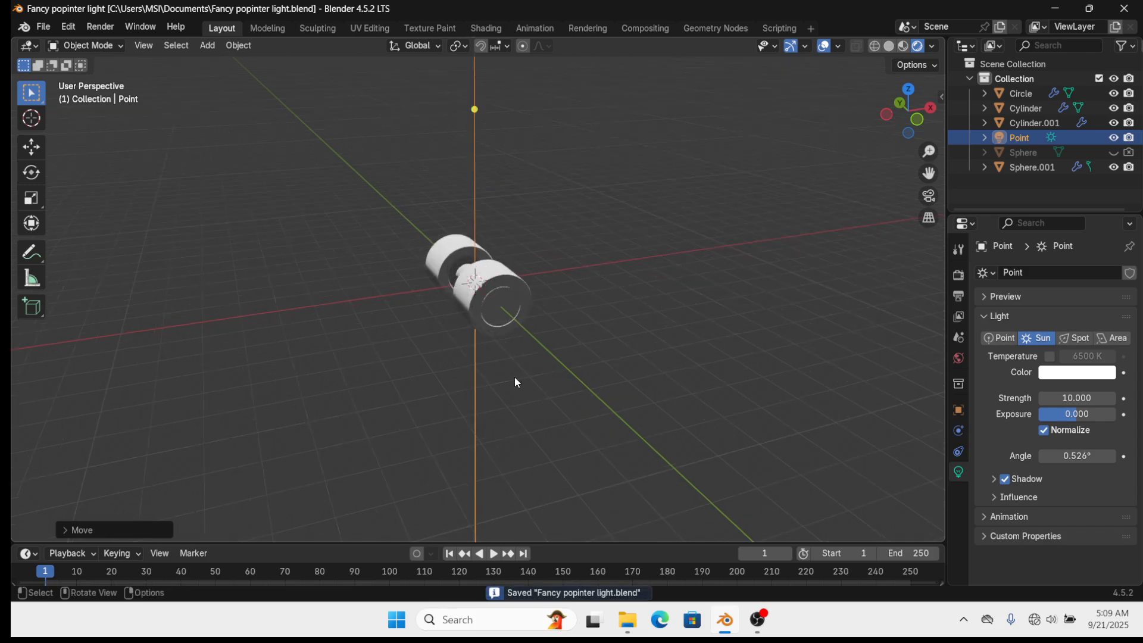
# Move the sun light along the positive X direction so it stands beside the model
pyautogui.moveTo(517, 383); pyautogui.dragTo(615, 342, button='middle')
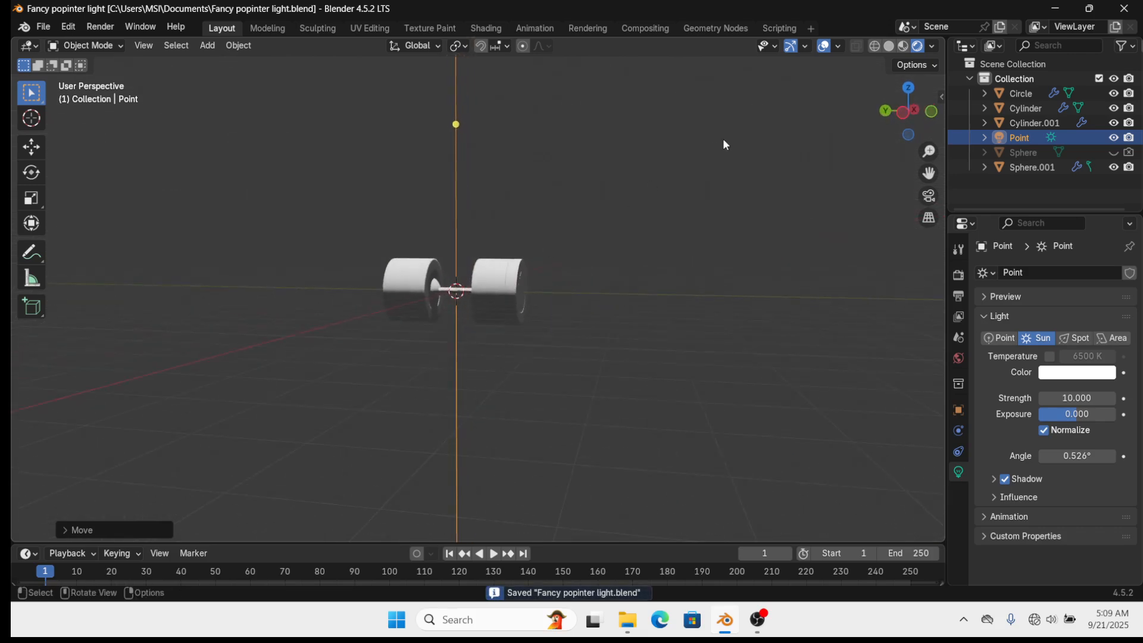
pyautogui.moveTo(500, 222); pyautogui.dragTo(361, 310, button='middle')
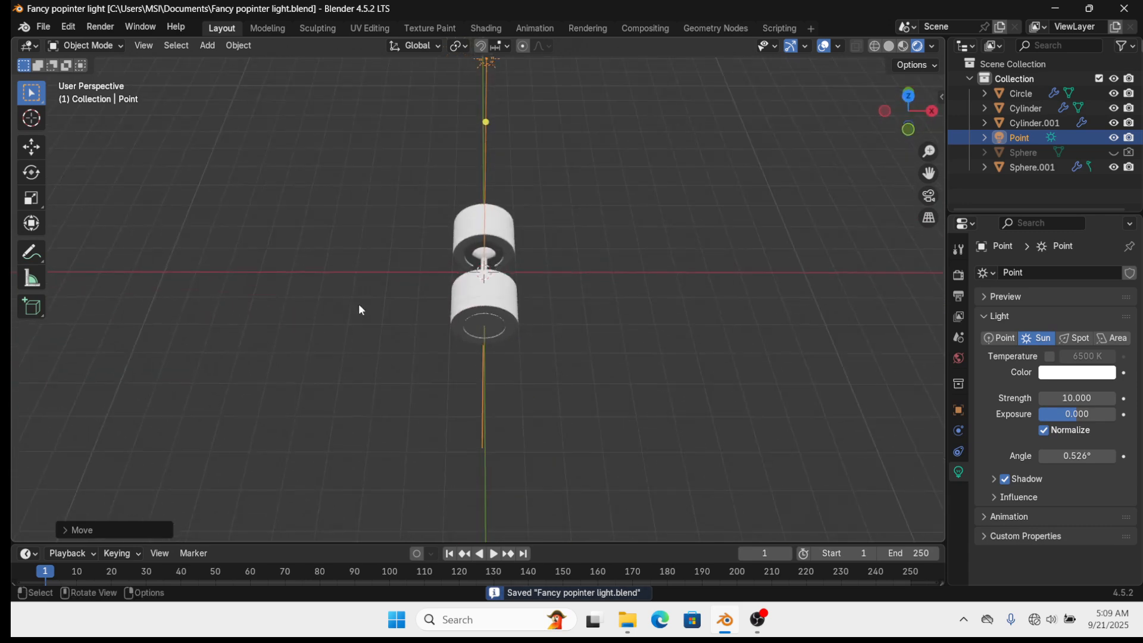
pyautogui.press('g')
pyautogui.press('x')
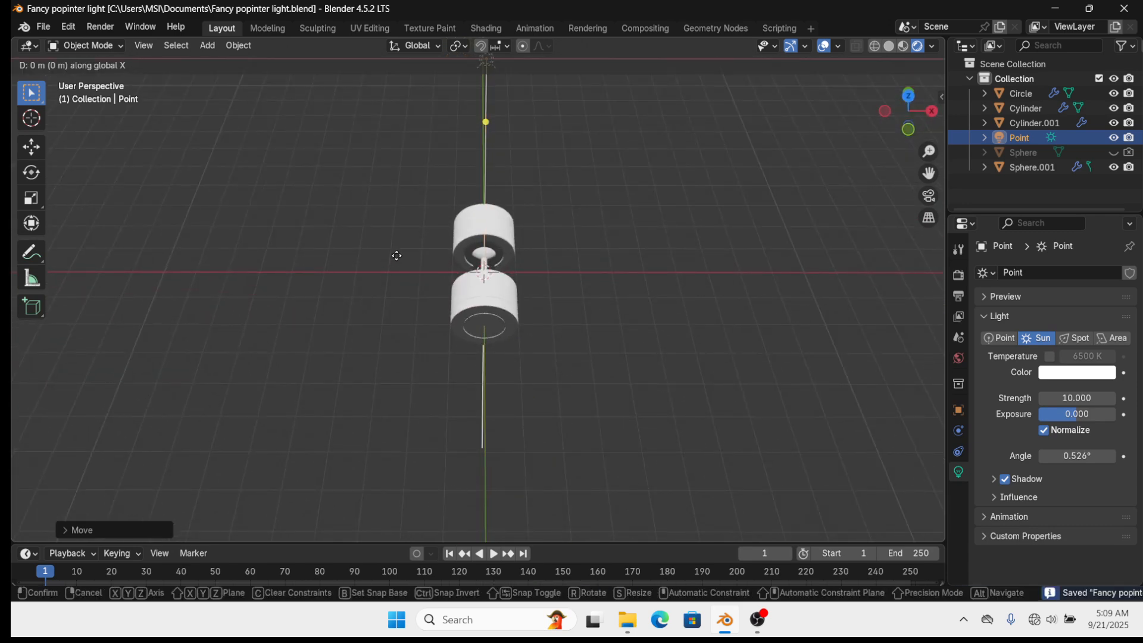
pyautogui.click(485, 265)
pyautogui.scroll(-4, 490, 283)
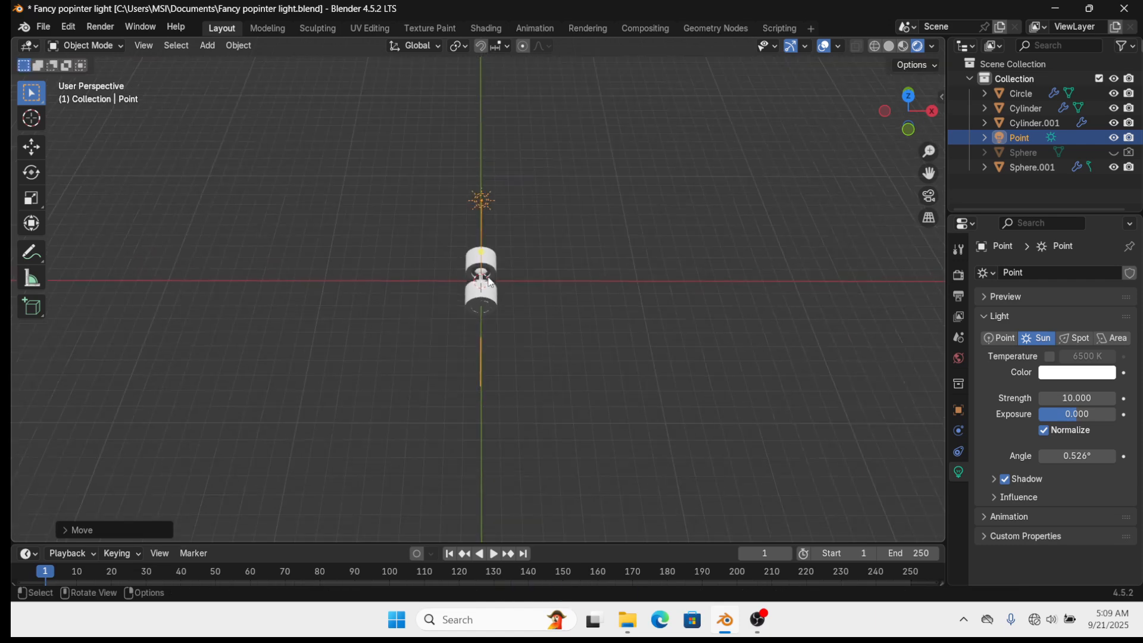
pyautogui.press('g')
pyautogui.press('y')
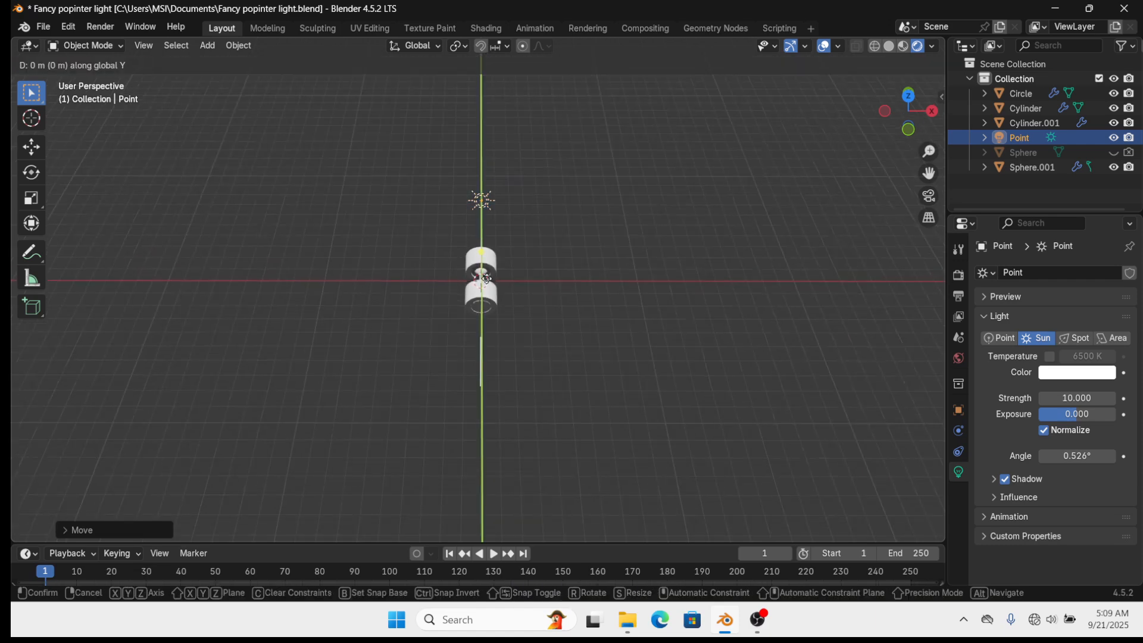
pyautogui.press('x')
pyautogui.click(575, 286)
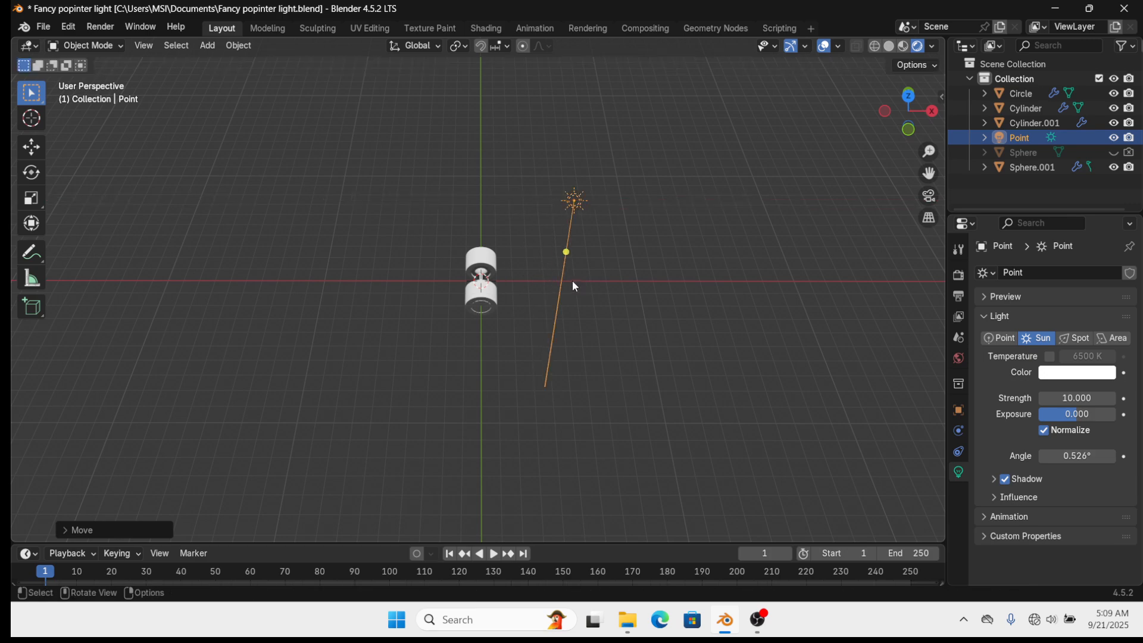
# Tilt the sun light's direction inwards towards the cylinders, keep its type as Sun and save the file
pyautogui.moveTo(568, 251); pyautogui.dragTo(538, 274)
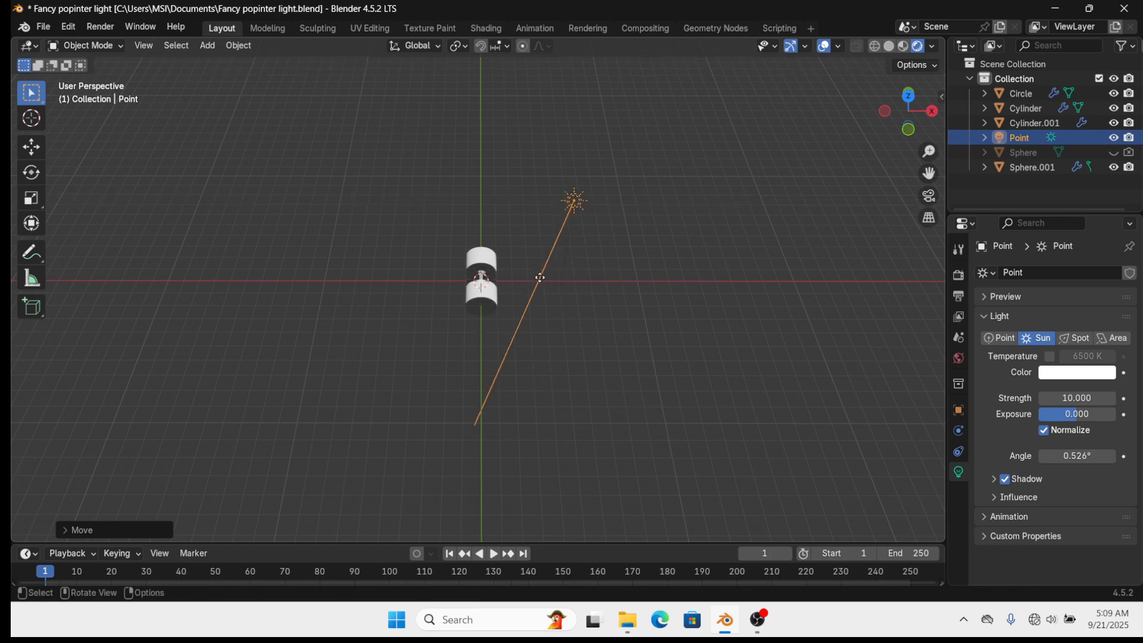
pyautogui.moveTo(538, 274); pyautogui.dragTo(923, 346, button='middle')
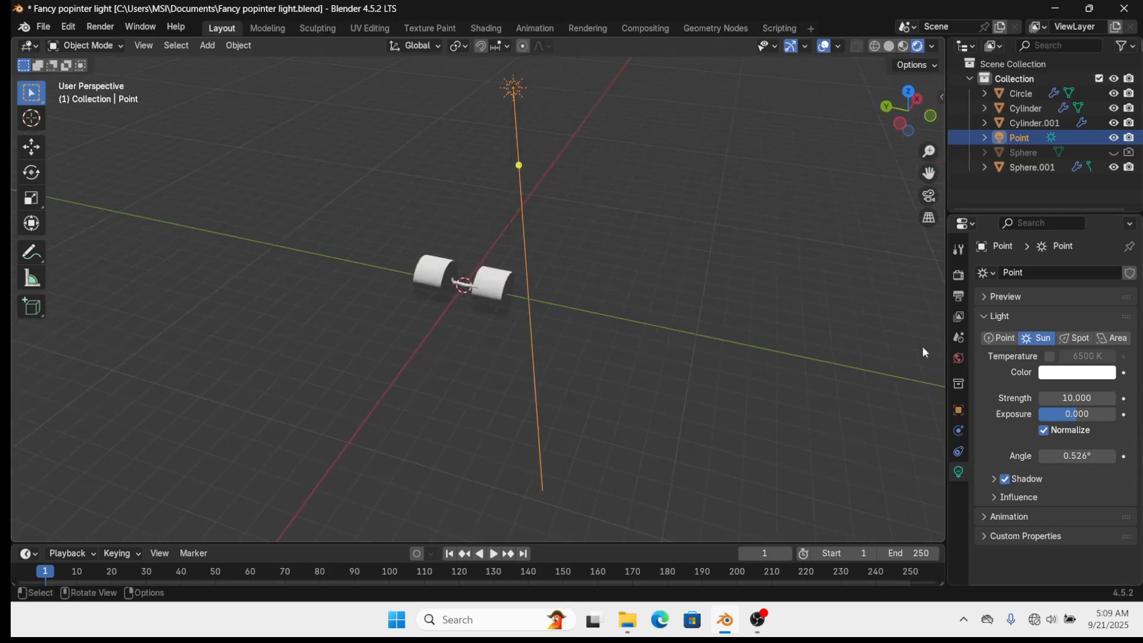
pyautogui.click(1113, 338)
pyautogui.scroll(6, 584, 294)
pyautogui.hotkey('ctrl', 's')
pyautogui.scroll(-1, 595, 312)
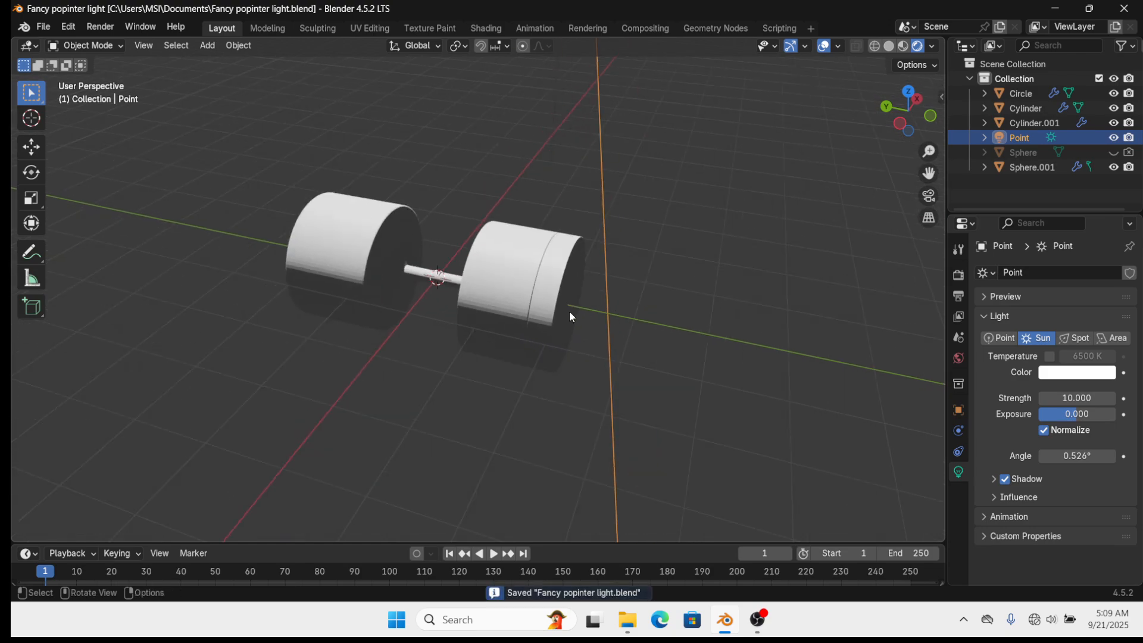
# Apply Shade Auto Smooth to the front and rear cylinders and save the file
pyautogui.click(504, 284)
pyautogui.rightClick(504, 285)
pyautogui.click(504, 285)
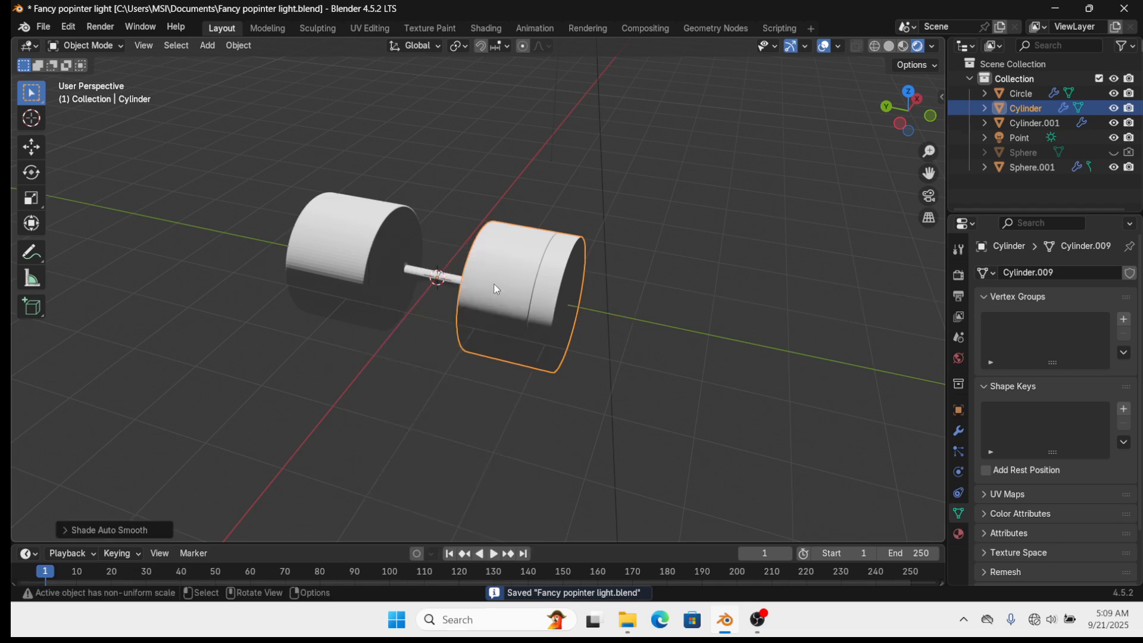
pyautogui.click(323, 237)
pyautogui.rightClick(323, 237)
pyautogui.click(323, 234)
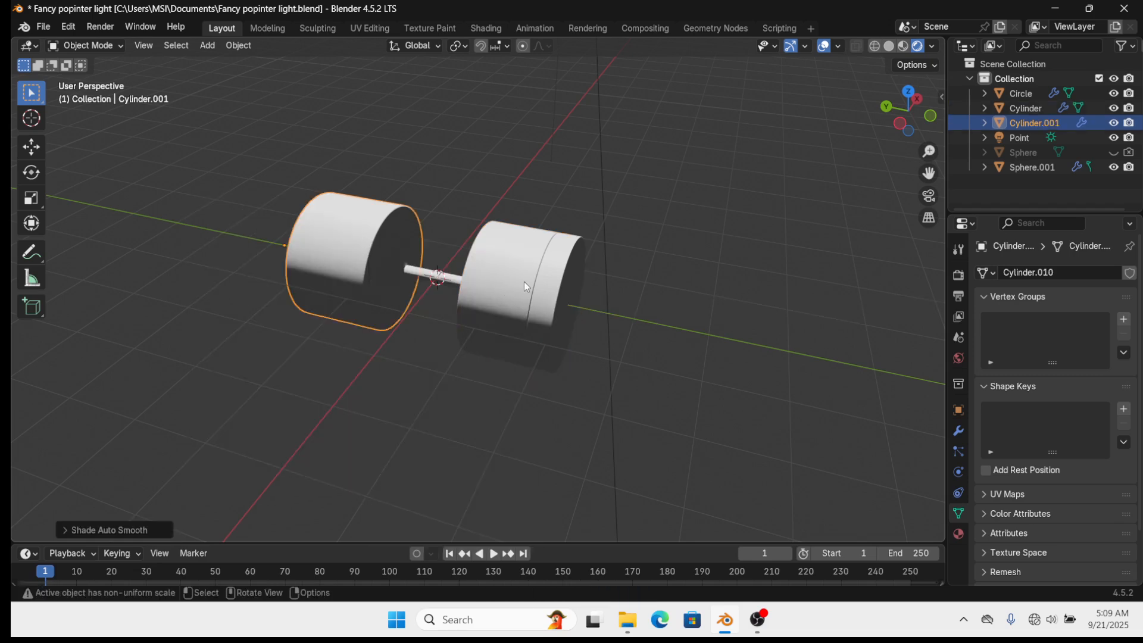
pyautogui.moveTo(526, 287); pyautogui.dragTo(623, 210, button='middle')
pyautogui.hotkey('ctrl', 's')
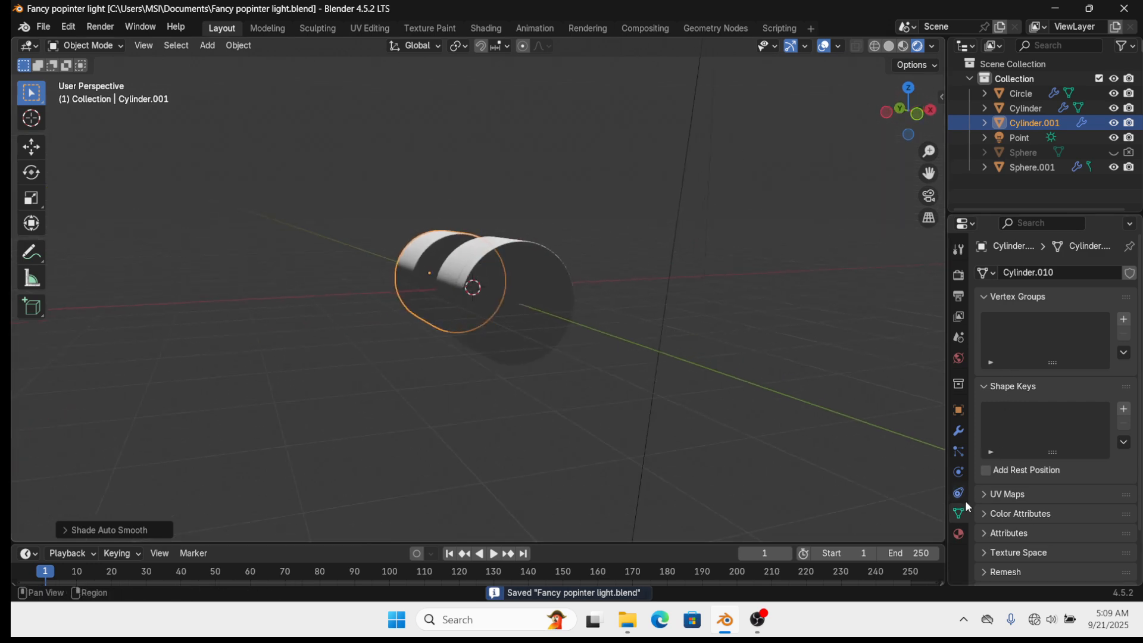
# Create a new material on the rear cylinder and set its base color to black
pyautogui.click(959, 534)
pyautogui.click(1049, 336)
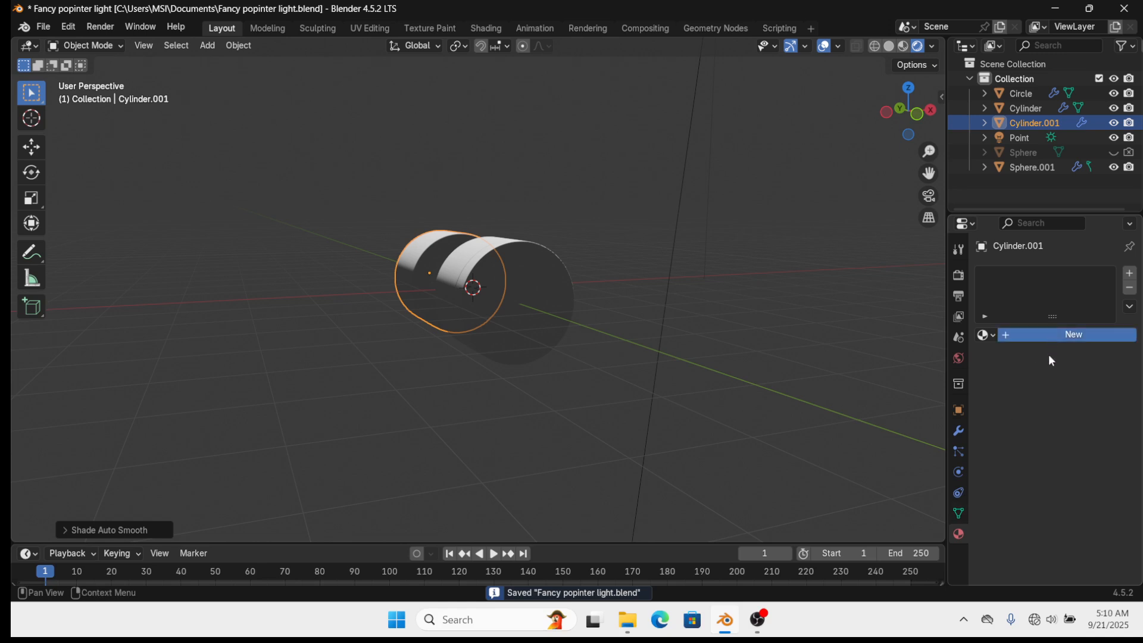
pyautogui.click(1075, 426)
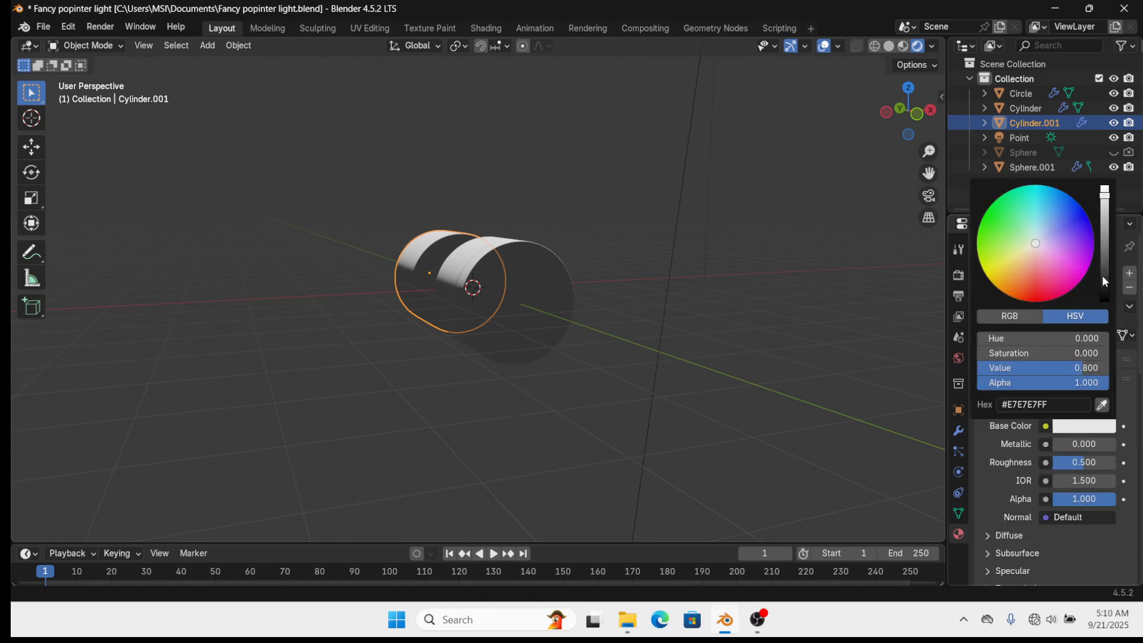
pyautogui.moveTo(1104, 281); pyautogui.dragTo(1105, 301)
pyautogui.moveTo(670, 356); pyautogui.dragTo(427, 296, button='middle')
# Give the sphere connector a new dark grey material with metallic 0.370 and roughness 0.148
pyautogui.click(428, 290)
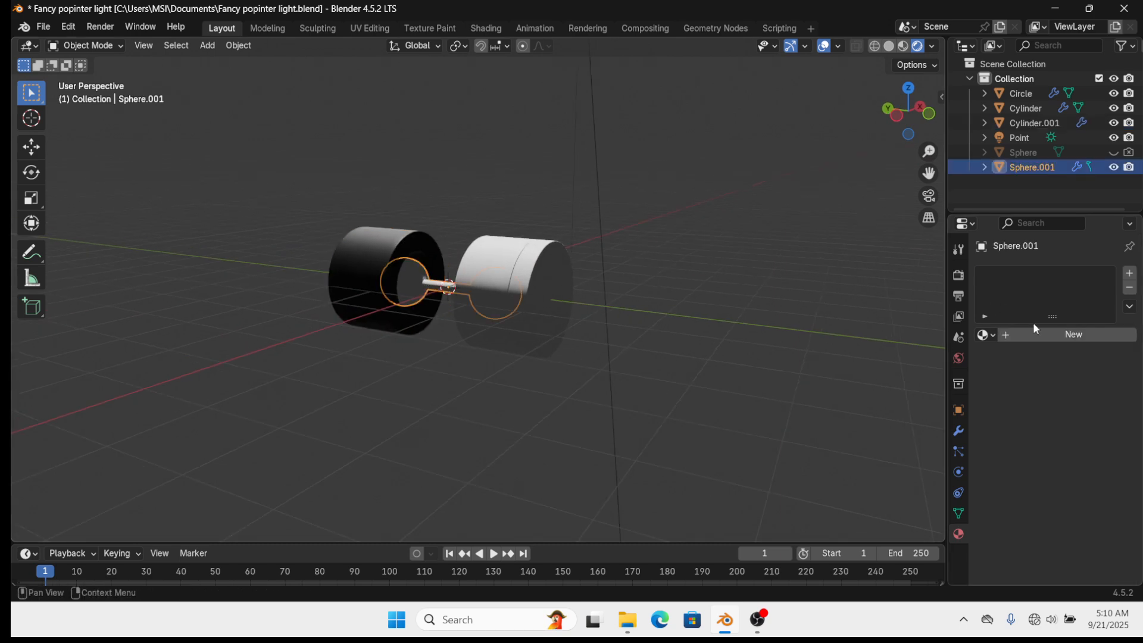
pyautogui.click(1049, 337)
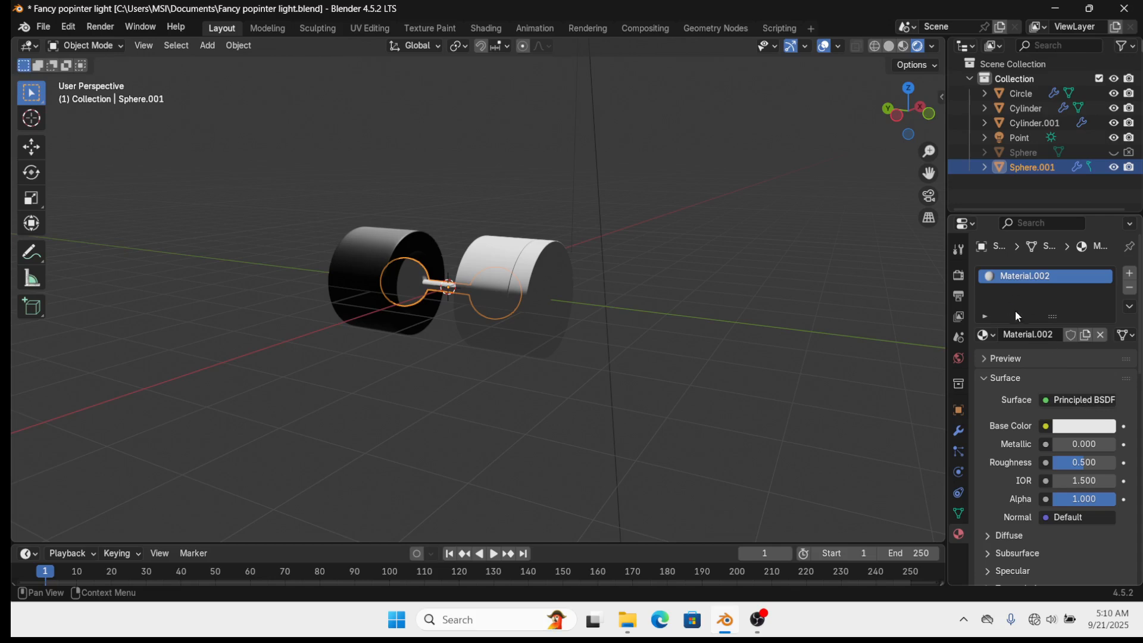
pyautogui.click(1089, 427)
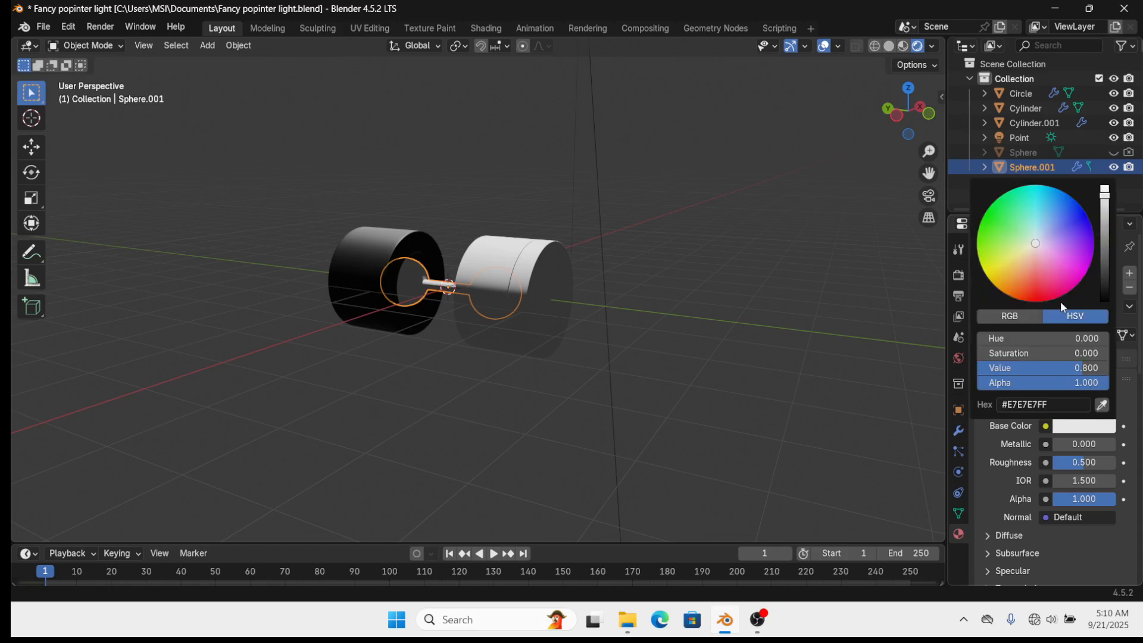
pyautogui.click(1102, 272)
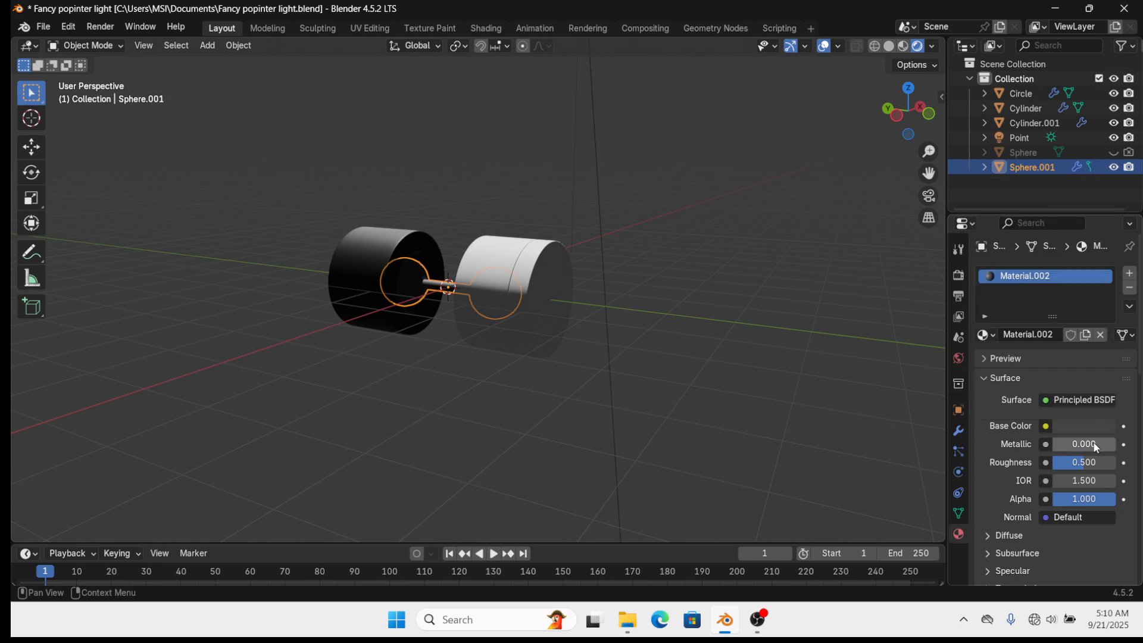
pyautogui.moveTo(1075, 444); pyautogui.dragTo(1062, 463)
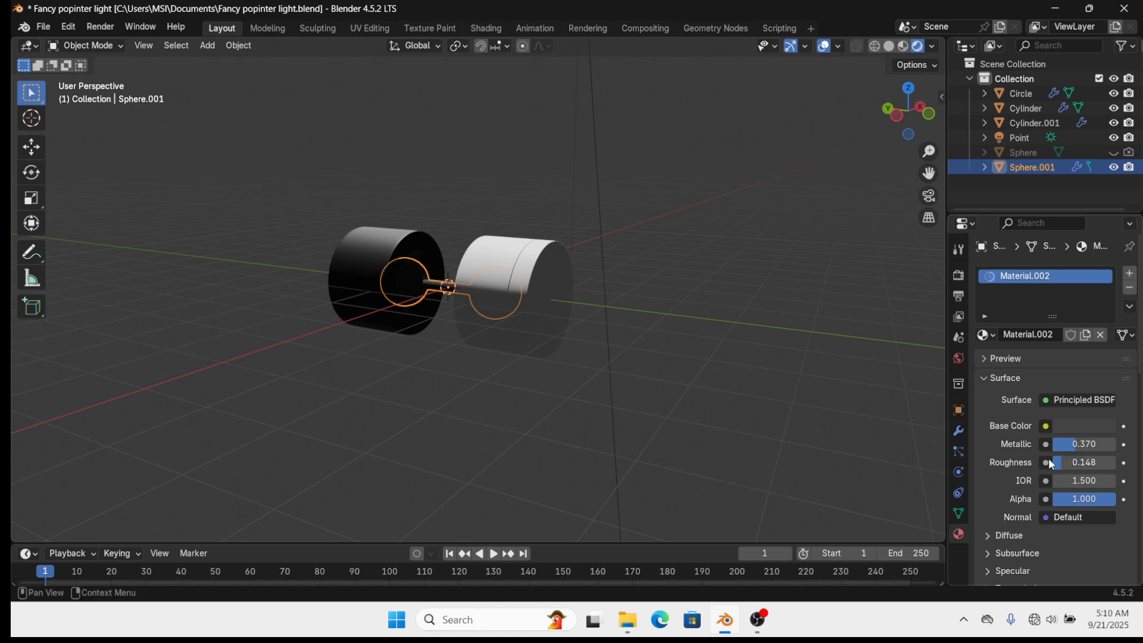
pyautogui.scroll(-2, 481, 355)
pyautogui.scroll(1, 481, 355)
# Create a material on the front cylinder and replace it with the rear cylinder's black Material.001
pyautogui.click(507, 269)
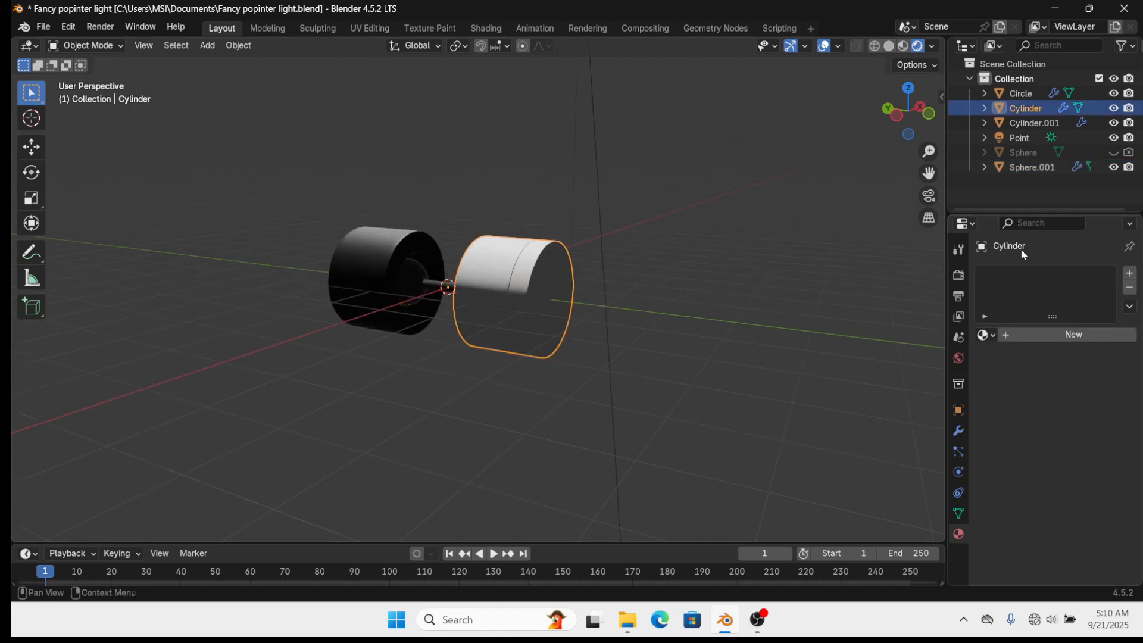
pyautogui.click(1025, 341)
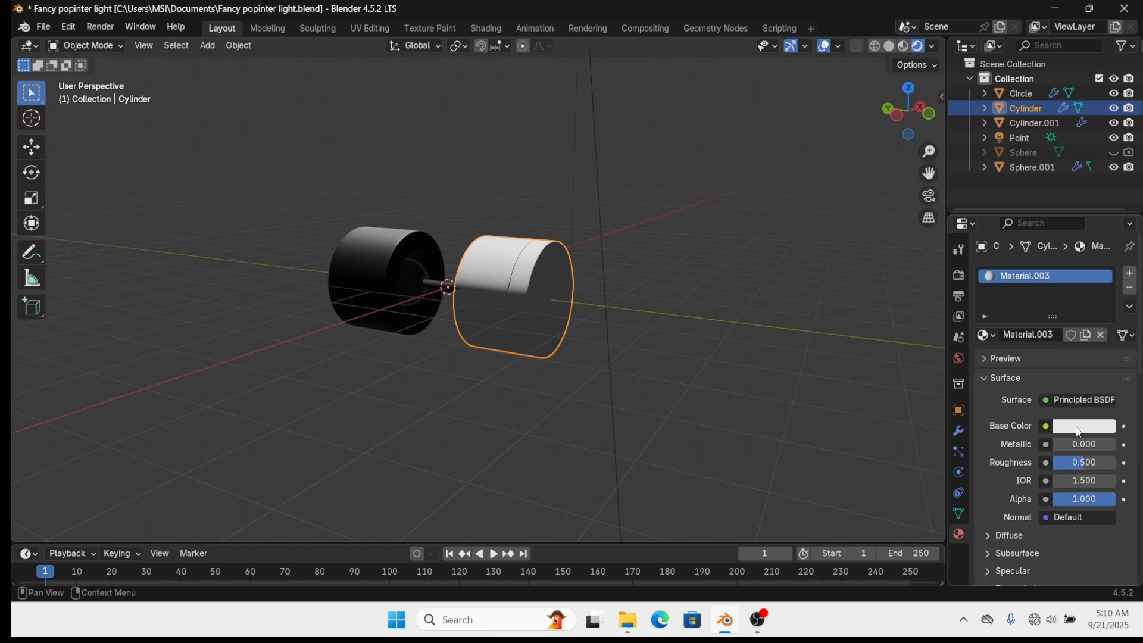
pyautogui.click(1081, 427)
pyautogui.click(989, 338)
pyautogui.click(866, 372)
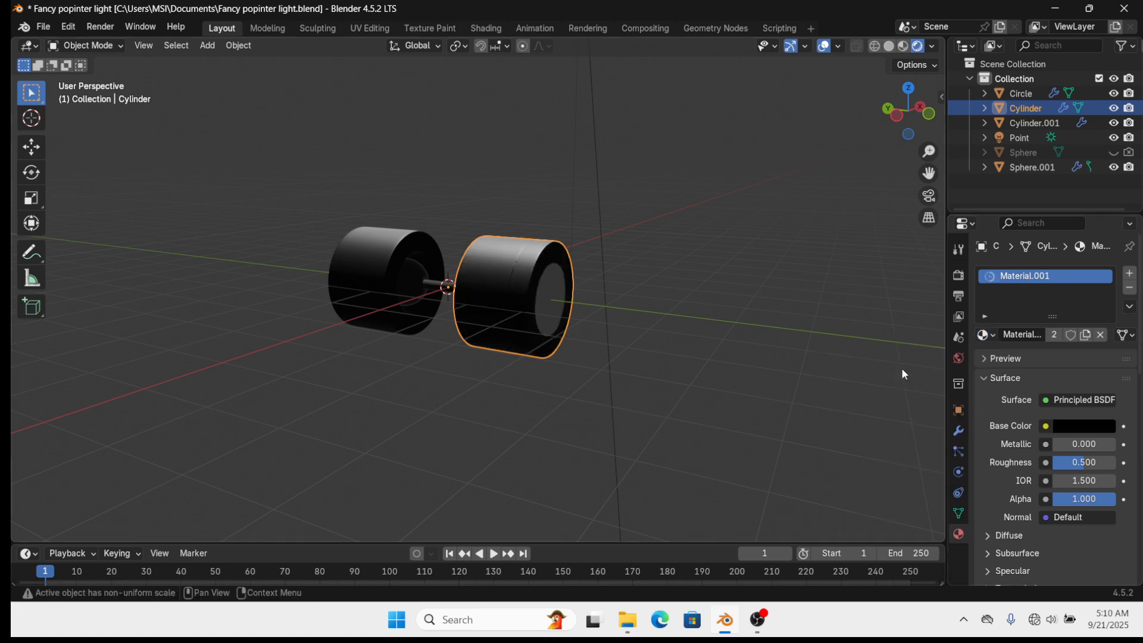
# Set the sphere connector material's metallic to 1.000 and roughness to 0.380, and save the file
pyautogui.click(432, 278)
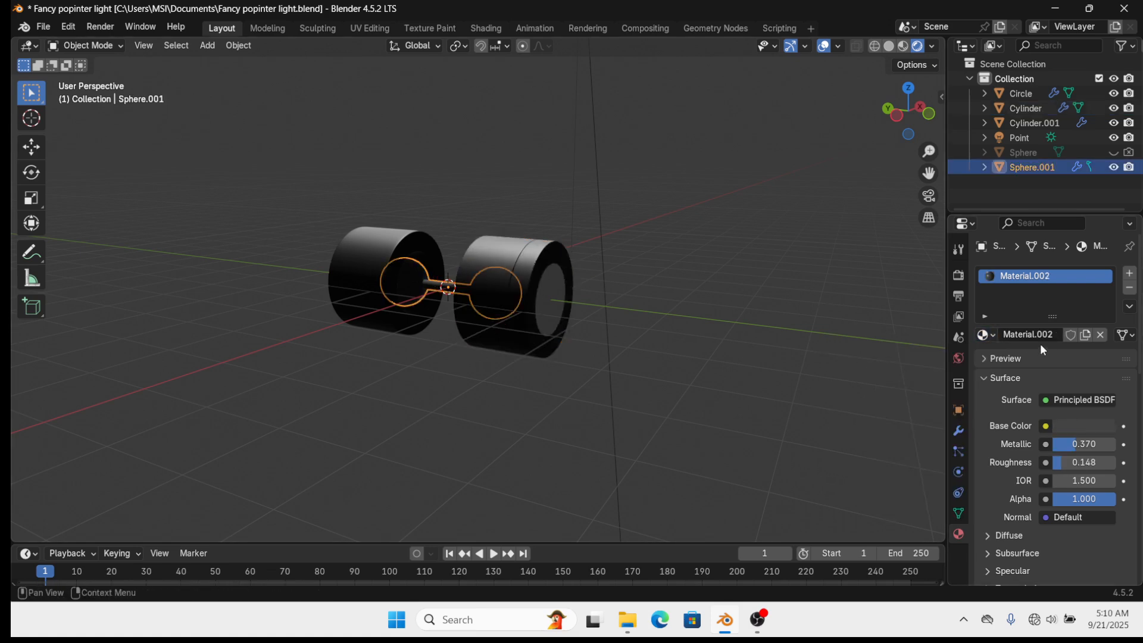
pyautogui.moveTo(1075, 462); pyautogui.dragTo(1035, 449)
pyautogui.moveTo(506, 296); pyautogui.dragTo(571, 290, button='middle')
pyautogui.scroll(5, 571, 290)
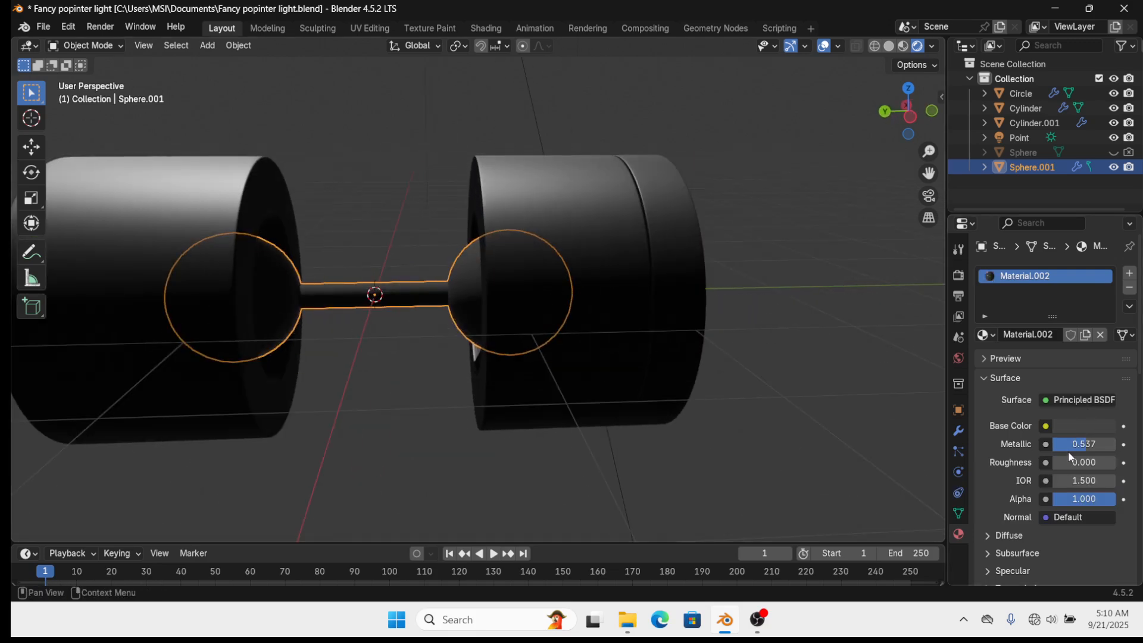
pyautogui.moveTo(1060, 459); pyautogui.dragTo(1117, 445)
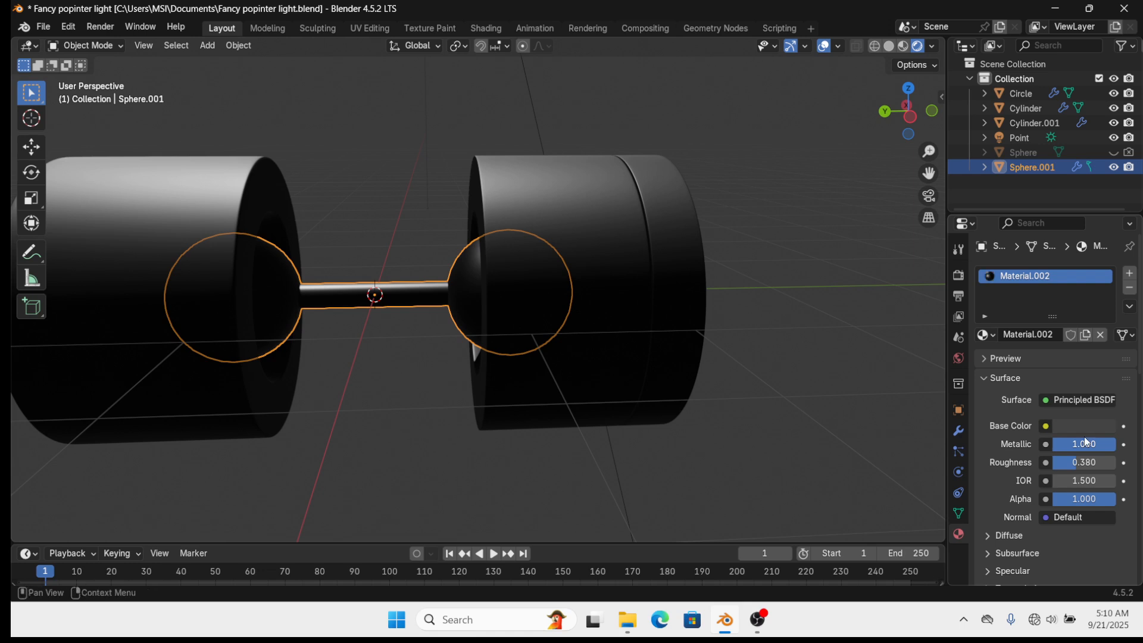
pyautogui.click(680, 453)
pyautogui.scroll(-4, 680, 447)
pyautogui.moveTo(681, 438); pyautogui.dragTo(589, 286, button='middle')
pyautogui.hotkey('ctrl', 's')
# Give the lens disc a new Glass BSDF material with roughness 0.519 and save the file
pyautogui.click(629, 282)
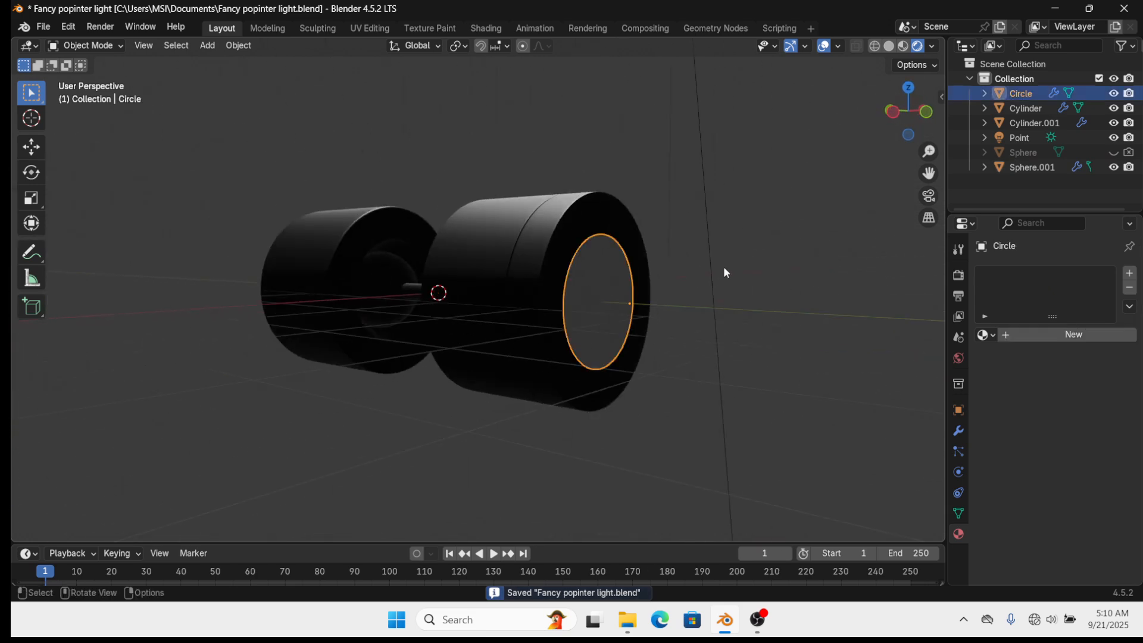
pyautogui.click(1050, 335)
pyautogui.click(1080, 402)
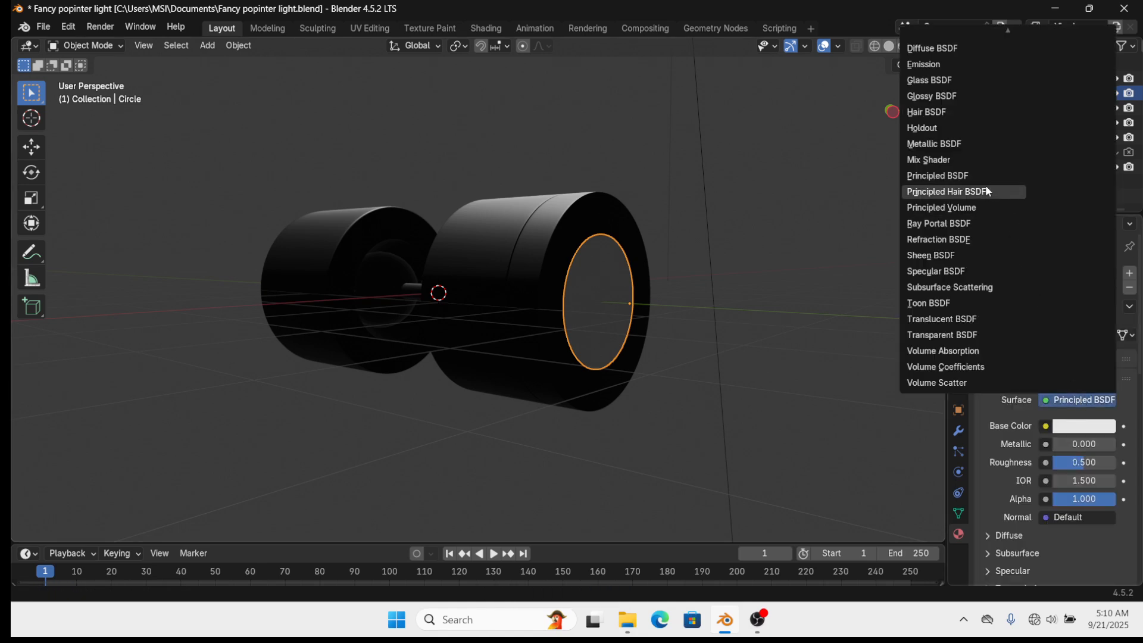
pyautogui.click(943, 81)
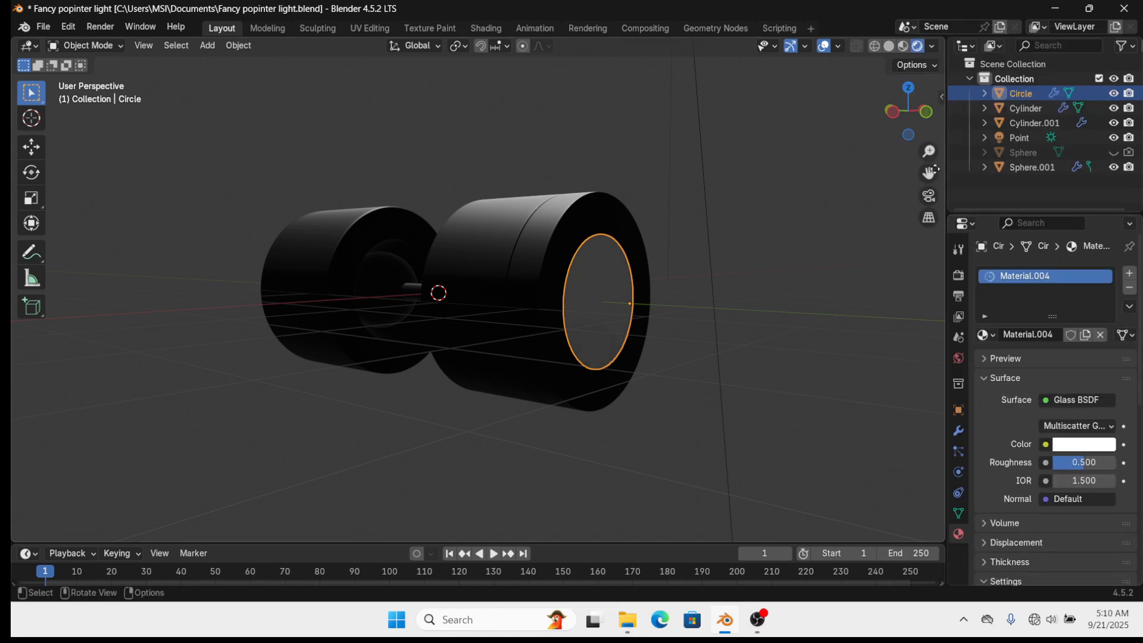
pyautogui.moveTo(1080, 464); pyautogui.dragTo(1081, 464)
pyautogui.scroll(-3, 545, 368)
pyautogui.click(623, 394)
pyautogui.moveTo(641, 345); pyautogui.dragTo(470, 329, button='middle')
pyautogui.hotkey('ctrl', 's')
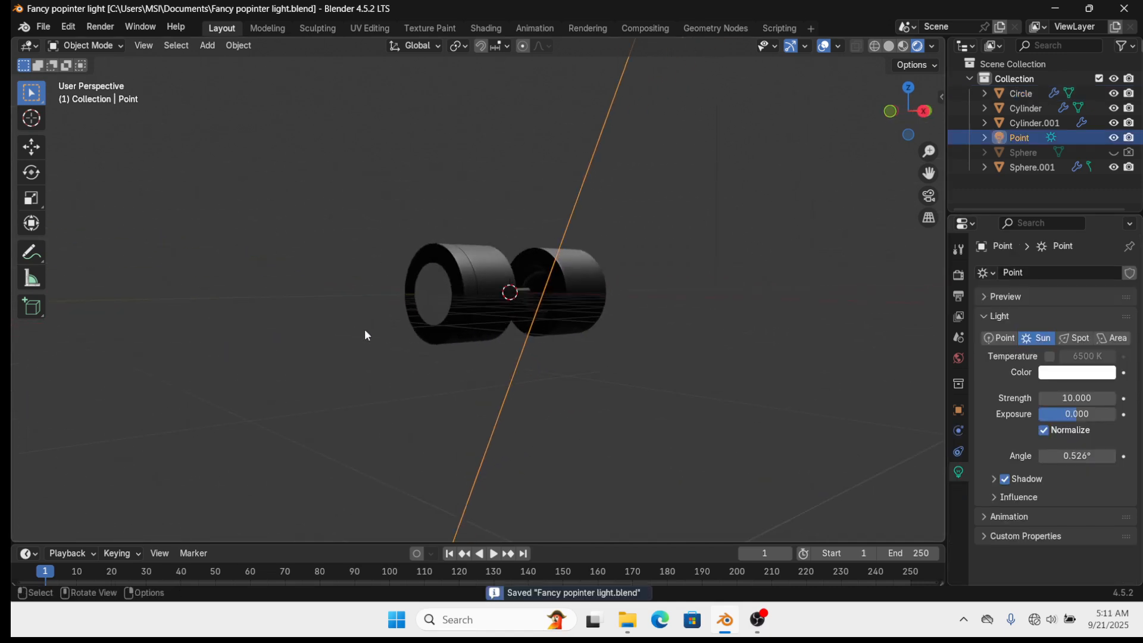
# Hide the lens disc and check the front cylinder's recess mesh in Edit Mode, returning to Object Mode
pyautogui.scroll(2, 366, 329)
pyautogui.moveTo(368, 326); pyautogui.dragTo(494, 313, button='middle')
pyautogui.click(540, 310)
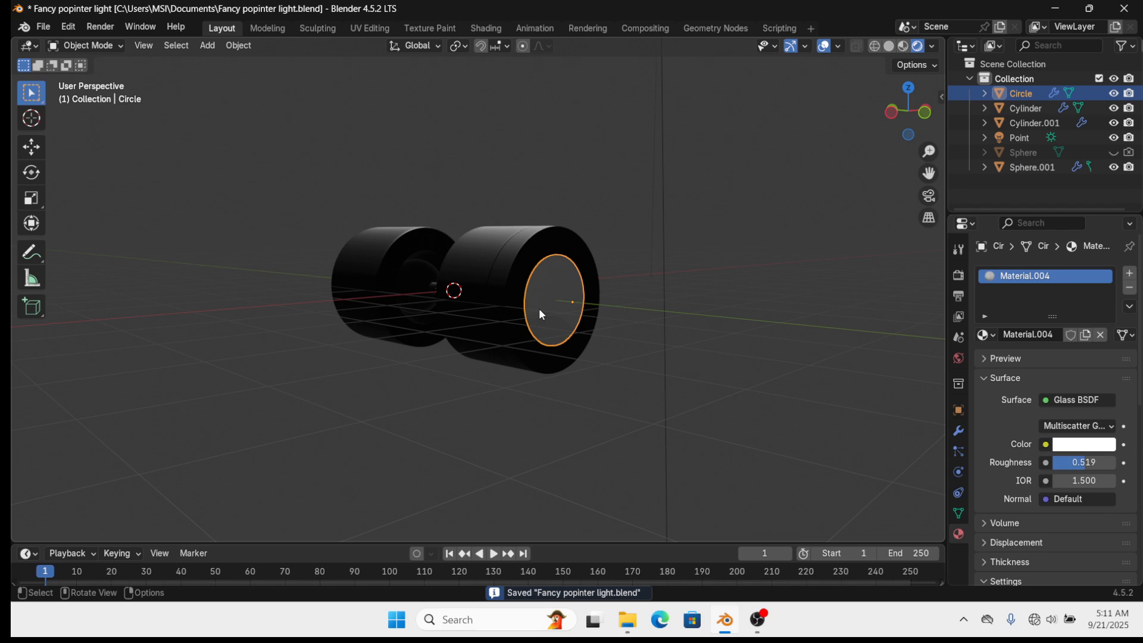
pyautogui.press('h')
pyautogui.click(543, 294)
pyautogui.press('Tab')
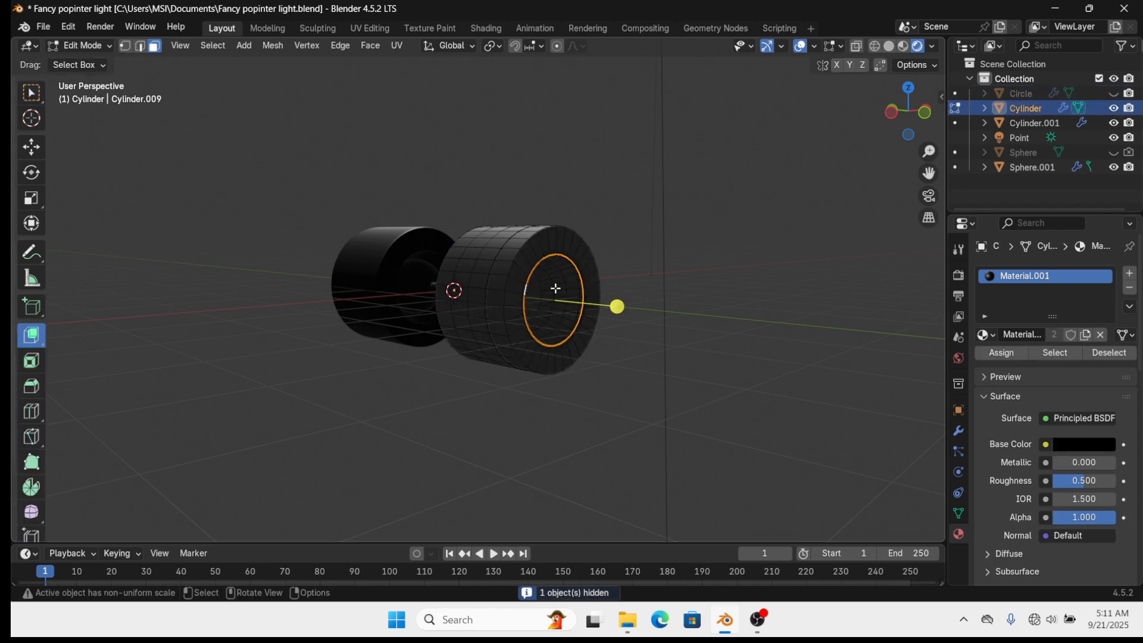
pyautogui.moveTo(556, 289); pyautogui.dragTo(651, 334, button='middle')
pyautogui.click(680, 352)
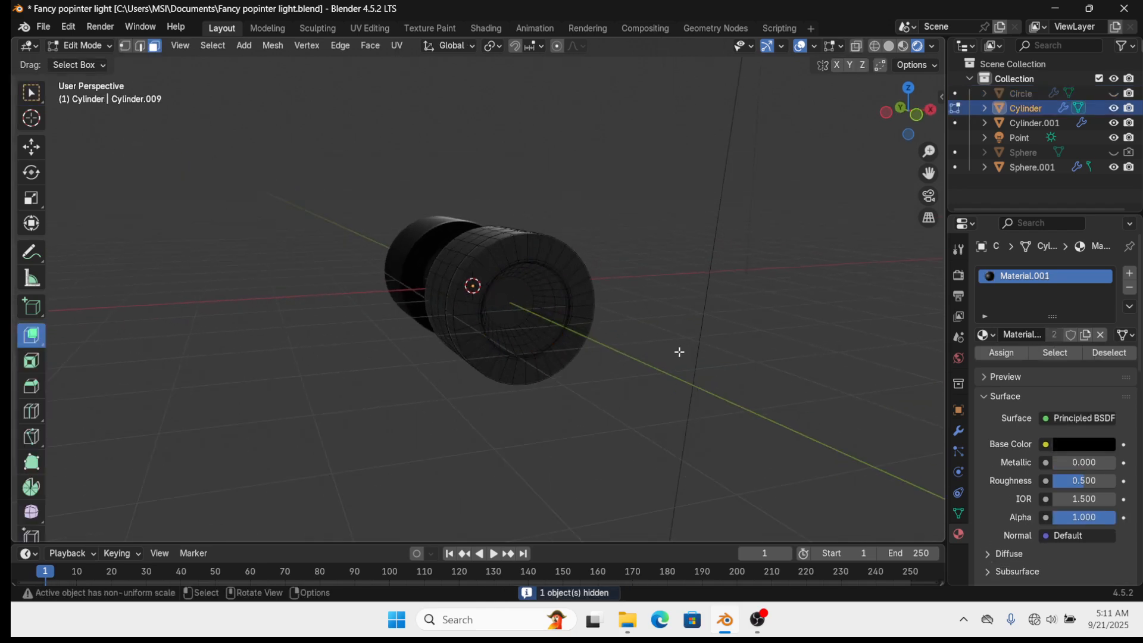
pyautogui.press('Tab')
pyautogui.click(656, 327)
# Add a UV sphere at the 3D cursor and scale it down to about half size
pyautogui.hotkey('shift', 'a')
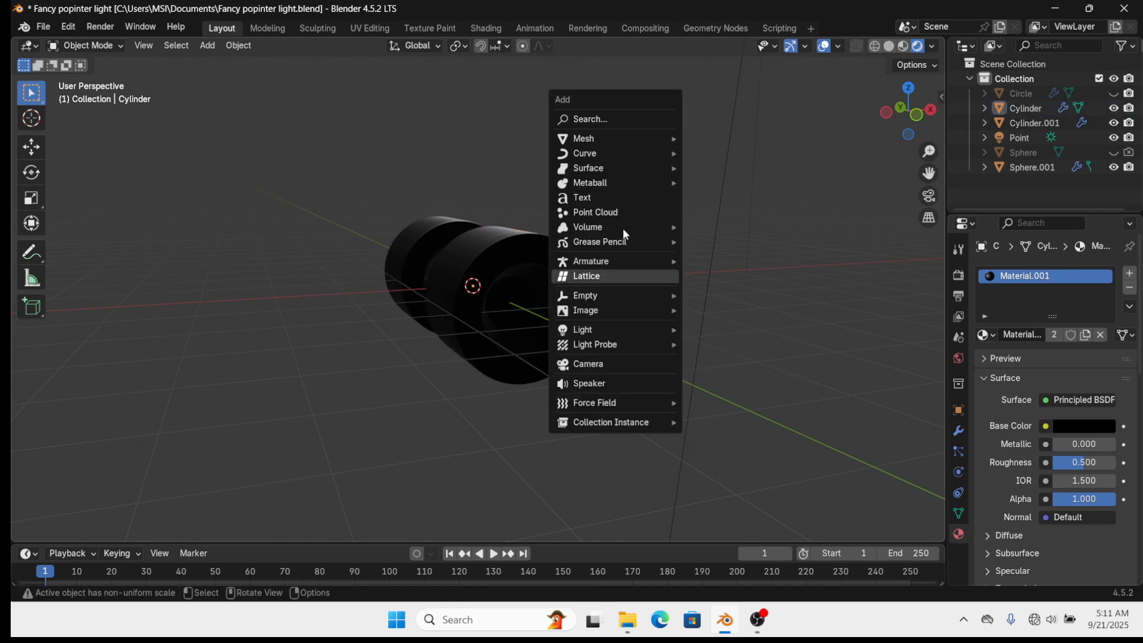
pyautogui.moveTo(620, 152)
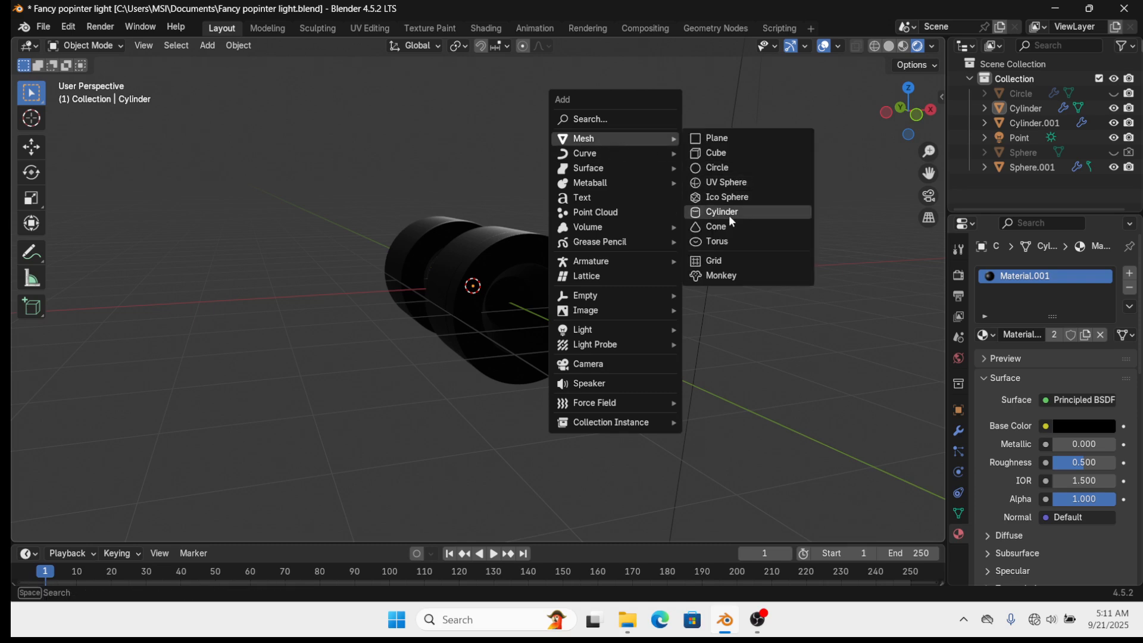
pyautogui.click(721, 182)
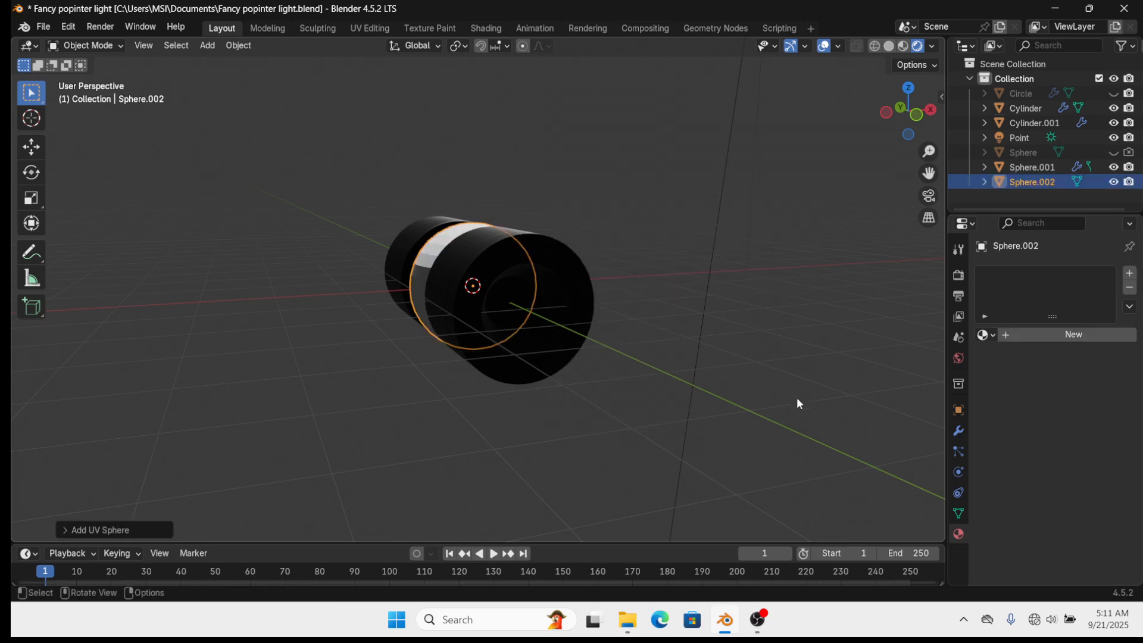
pyautogui.press('s')
pyautogui.click(616, 317)
# Move the new sphere about -1.8 m along Y into the front cylinder's opening and scale it down further
pyautogui.moveTo(615, 317); pyautogui.dragTo(692, 331, button='middle')
pyautogui.press('g')
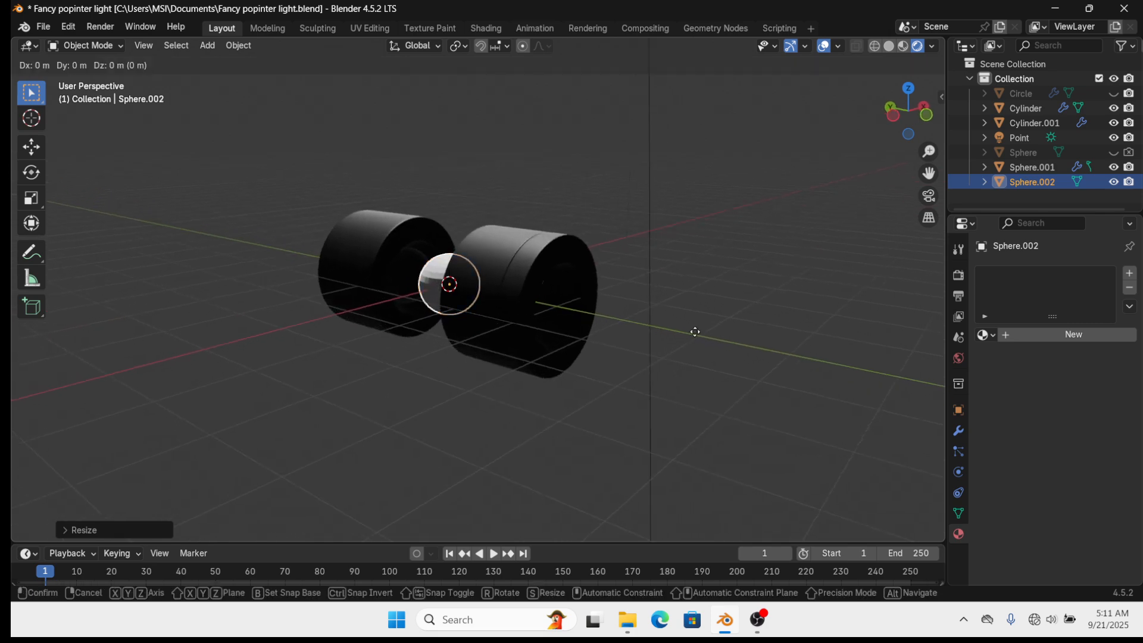
pyautogui.press('z')
pyautogui.press('z')
pyautogui.press('y')
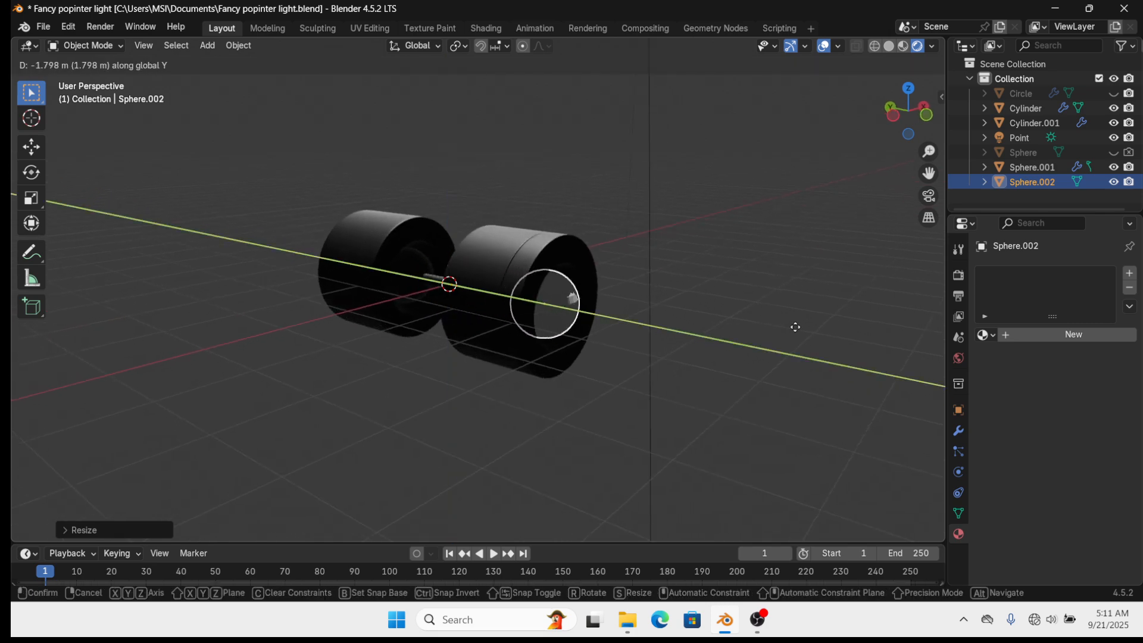
pyautogui.click(797, 327)
pyautogui.press('s')
pyautogui.click(707, 340)
pyautogui.moveTo(708, 340); pyautogui.dragTo(714, 365, button='middle')
pyautogui.press('s')
pyautogui.click(600, 337)
pyautogui.scroll(2, 635, 345)
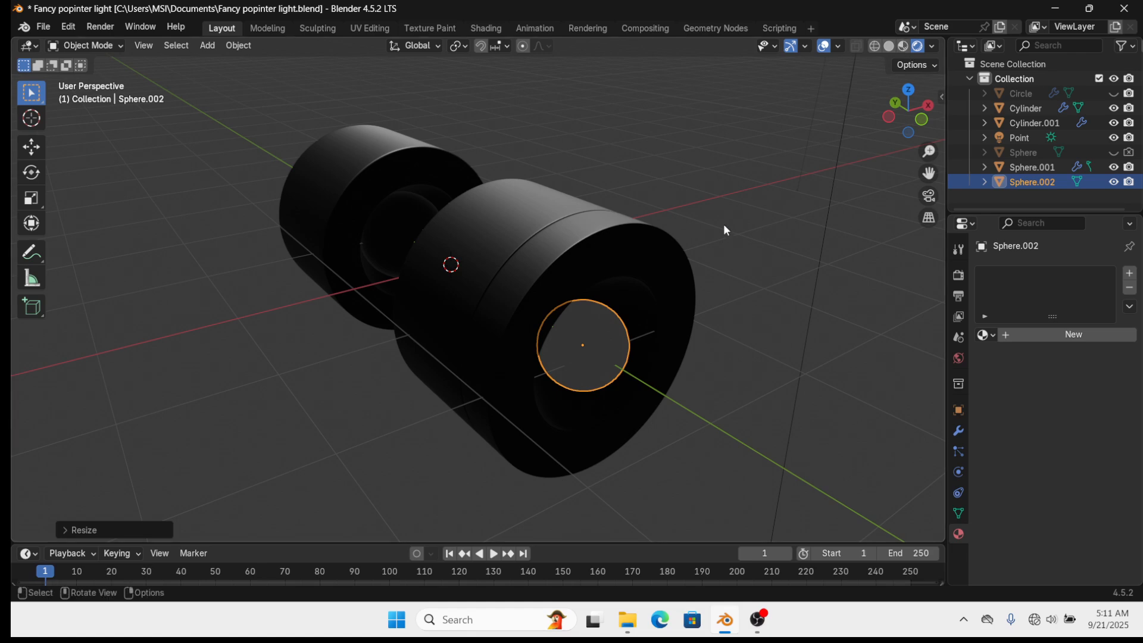
# In material preview, shrink the bulb sphere and shift it along Y slightly deeper into the front recess, saving the file
pyautogui.click(904, 45)
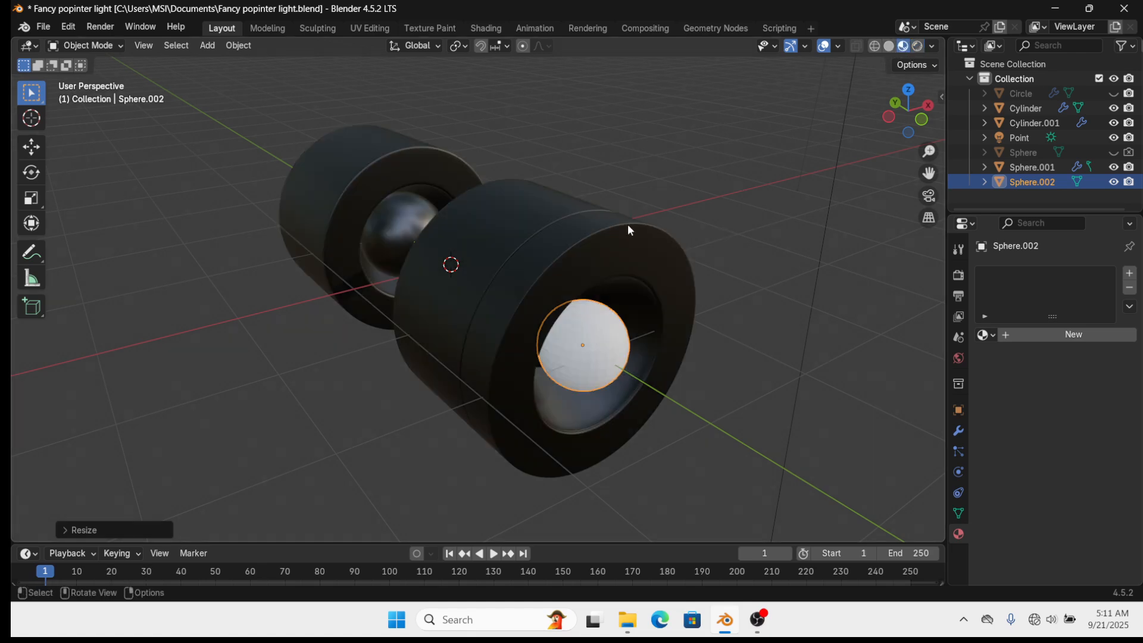
pyautogui.hotkey('ctrl', 's')
pyautogui.moveTo(598, 309); pyautogui.dragTo(699, 363, button='middle')
pyautogui.press('s')
pyautogui.click(622, 368)
pyautogui.press('g')
pyautogui.press('z')
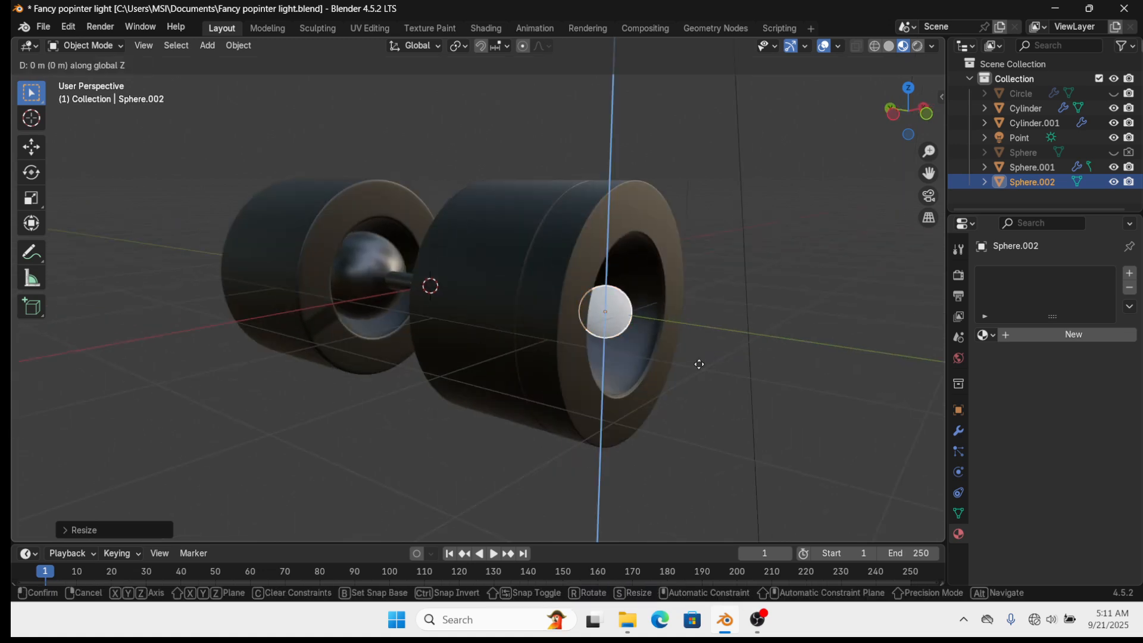
pyautogui.press('x')
pyautogui.press('y')
pyautogui.click(693, 365)
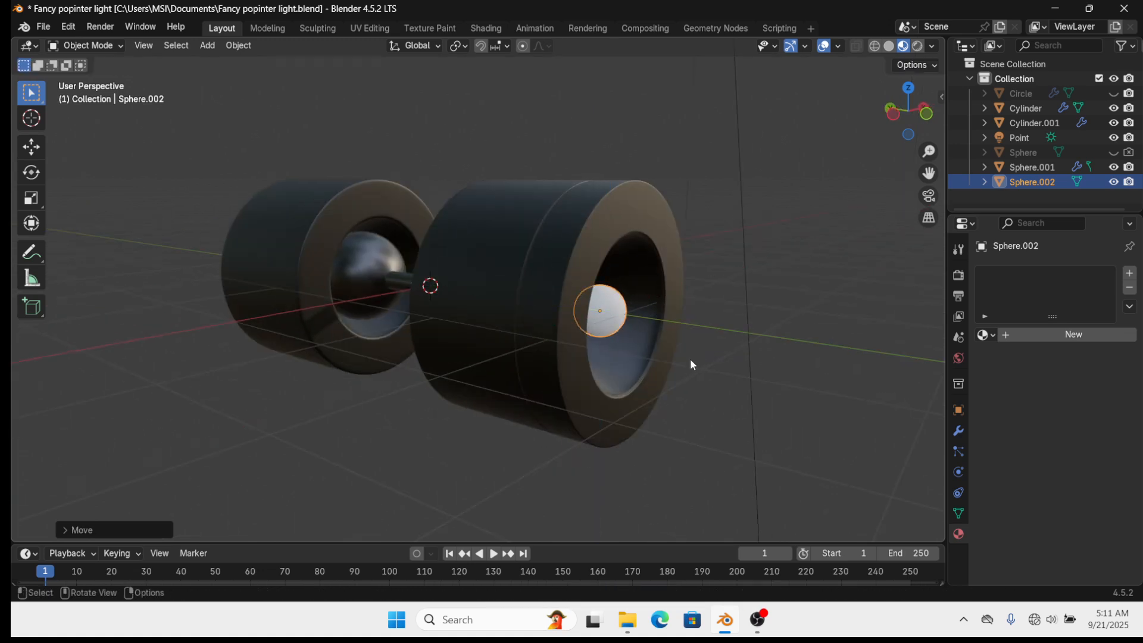
pyautogui.hotkey('ctrl', 's')
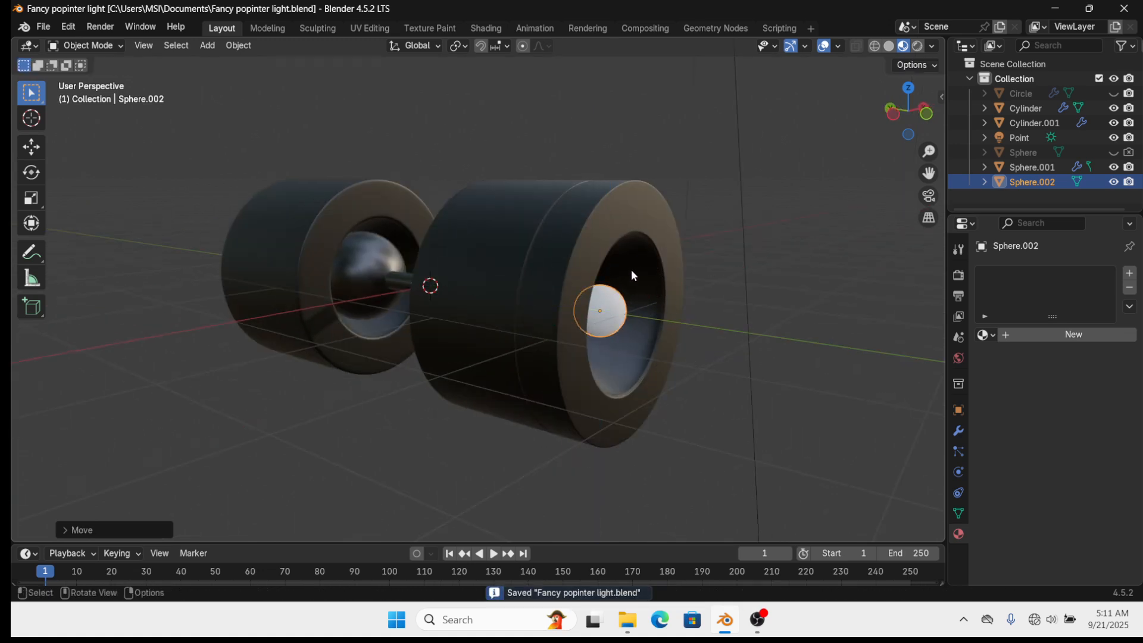
# Give the bulb sphere a new Emission material with strength 13.400
pyautogui.keyDown('shift'); pyautogui.moveTo(649, 287); pyautogui.dragTo(543, 236, button='middle'); pyautogui.keyUp('shift')
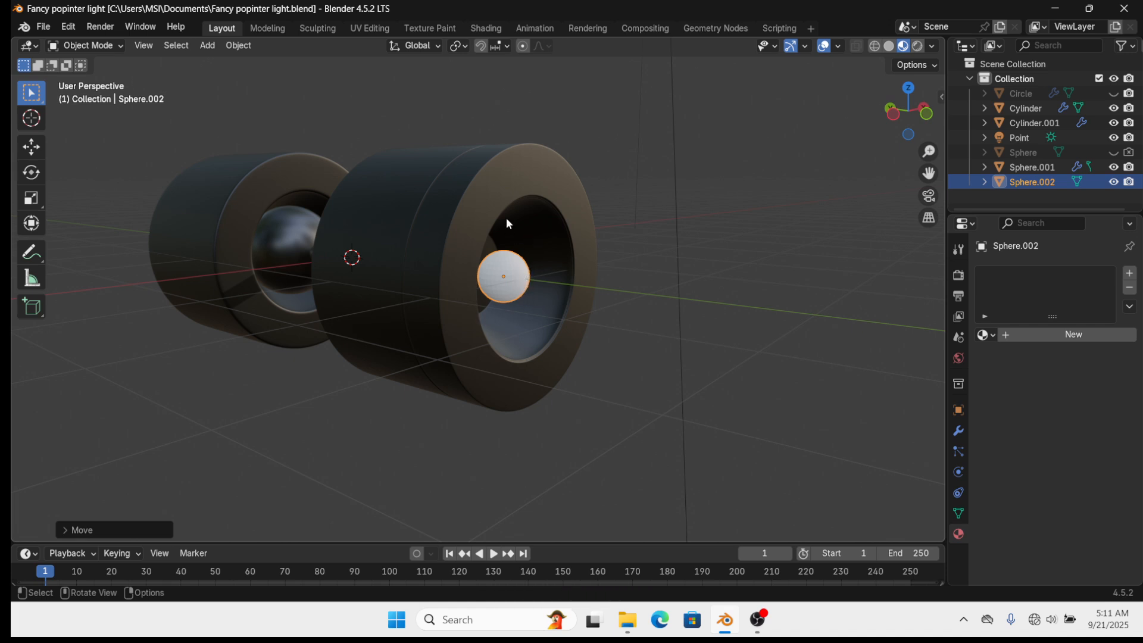
pyautogui.moveTo(536, 287); pyautogui.dragTo(564, 297, button='middle')
pyautogui.click(1052, 338)
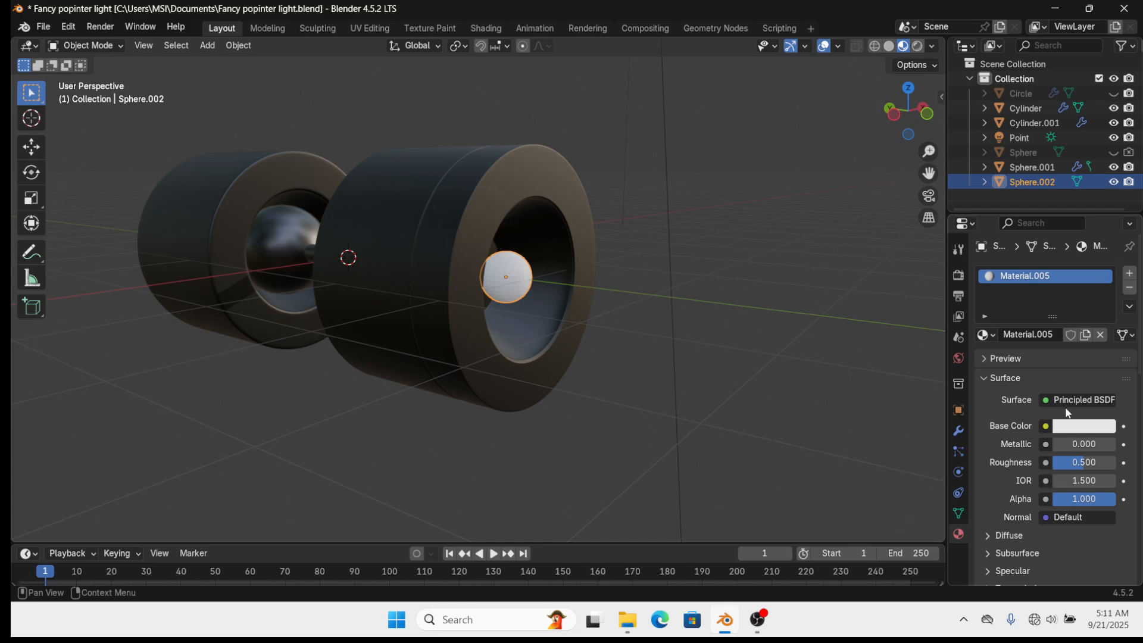
pyautogui.click(1079, 400)
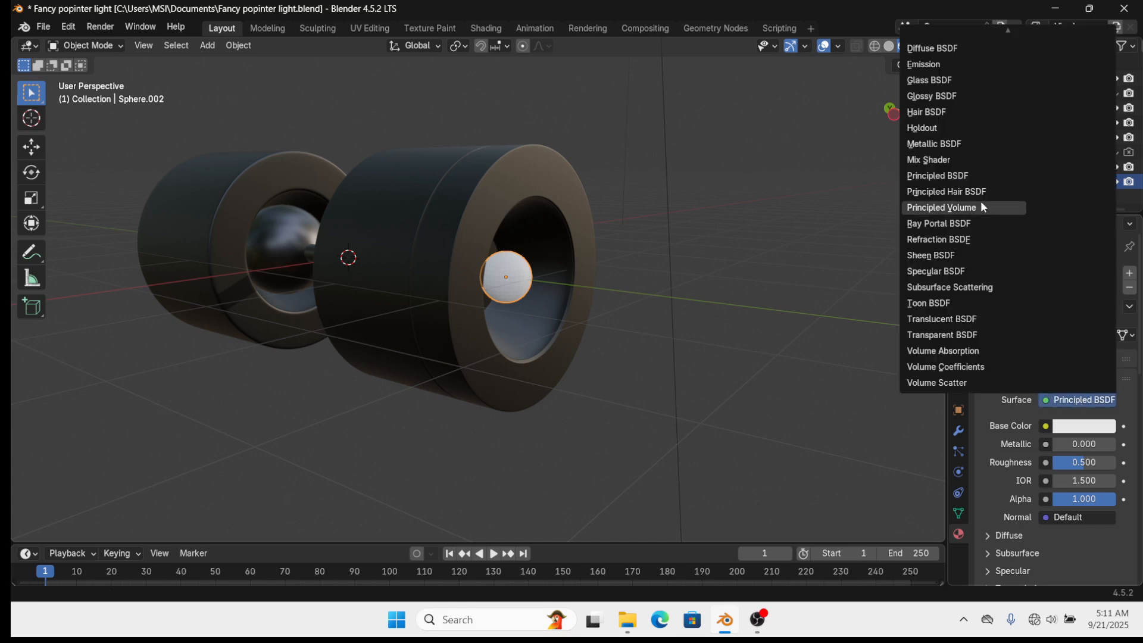
pyautogui.click(930, 64)
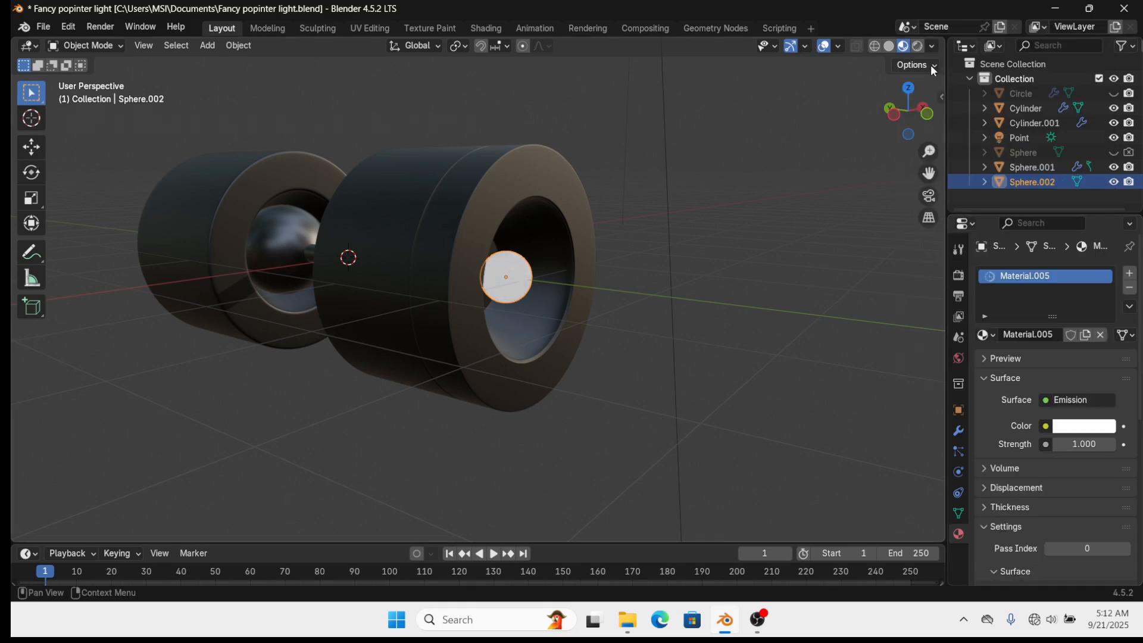
pyautogui.moveTo(1070, 444); pyautogui.dragTo(1112, 443)
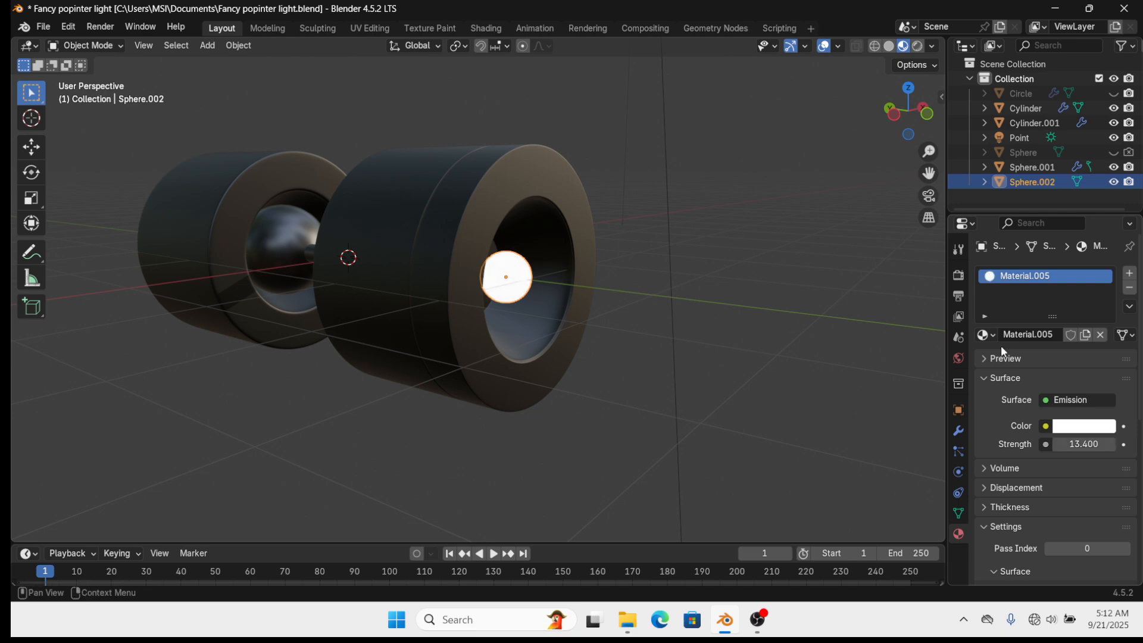
# Switch the viewport to rendered shading and unhide the lens disc
pyautogui.click(919, 46)
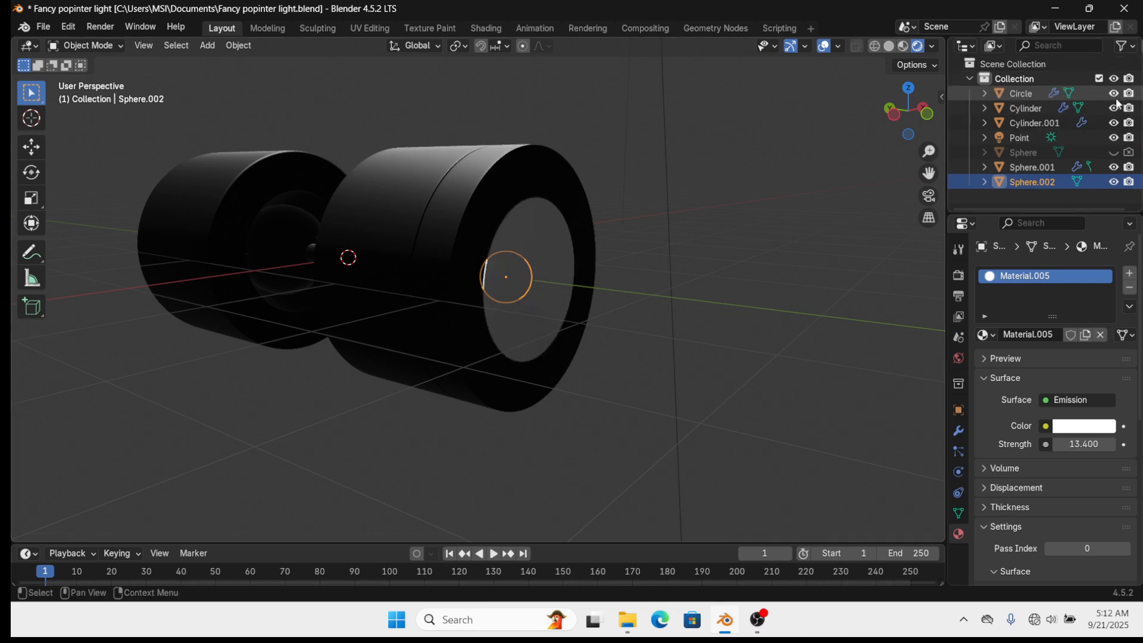
pyautogui.moveTo(713, 311); pyautogui.dragTo(598, 235, button='middle')
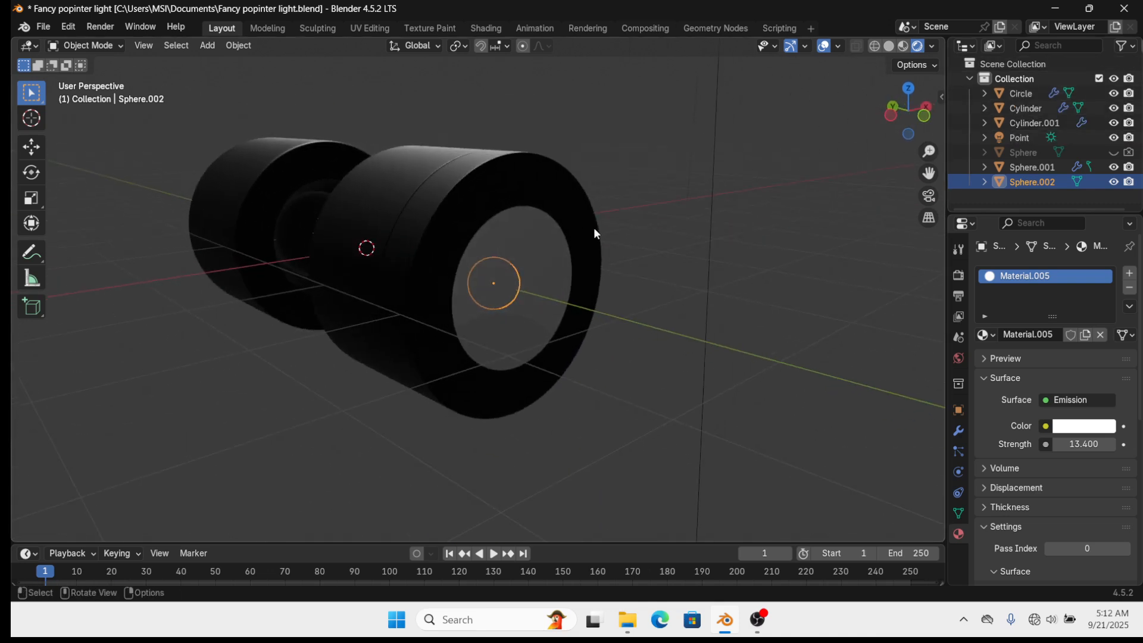
# Set the render engine to Cycles with GPU Compute as the device and save the file
pyautogui.click(960, 276)
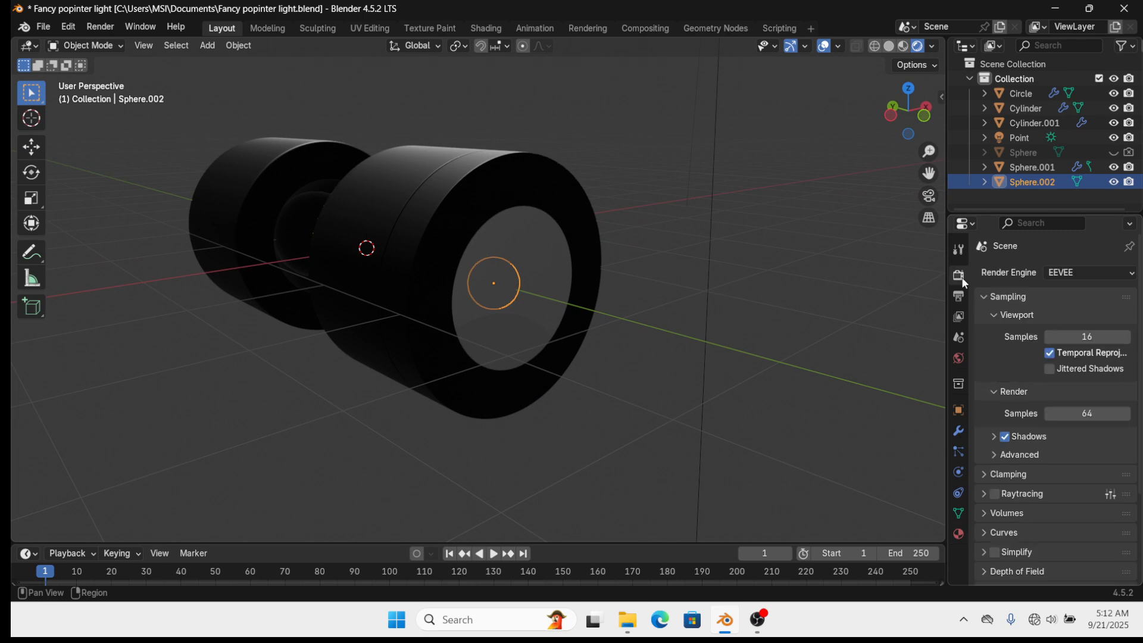
pyautogui.click(1083, 273)
pyautogui.click(1082, 319)
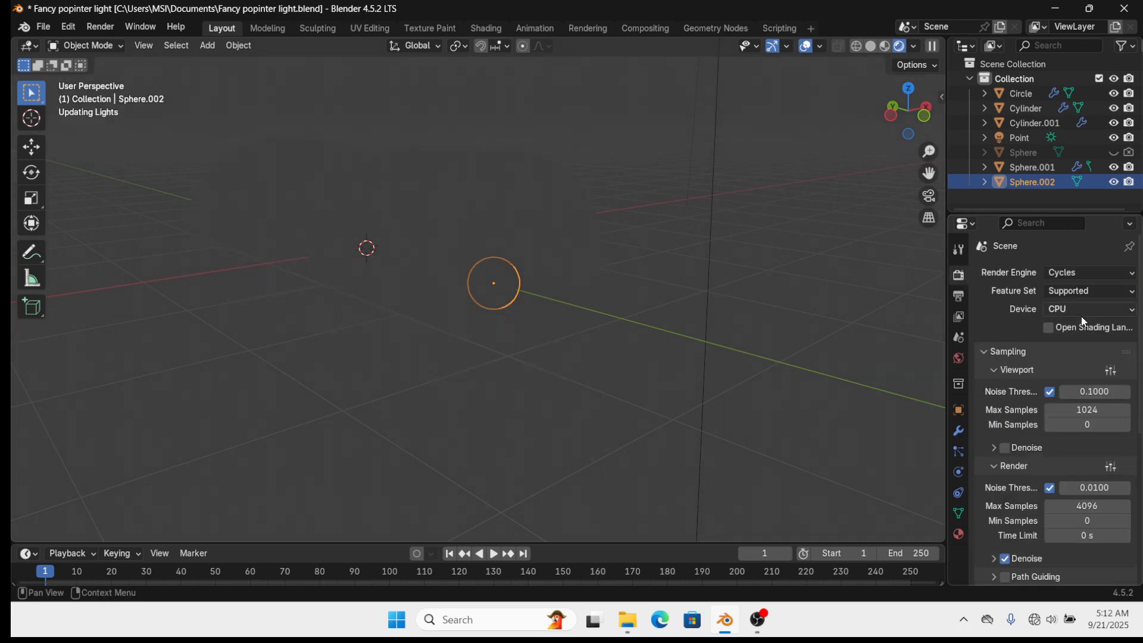
pyautogui.click(1082, 310)
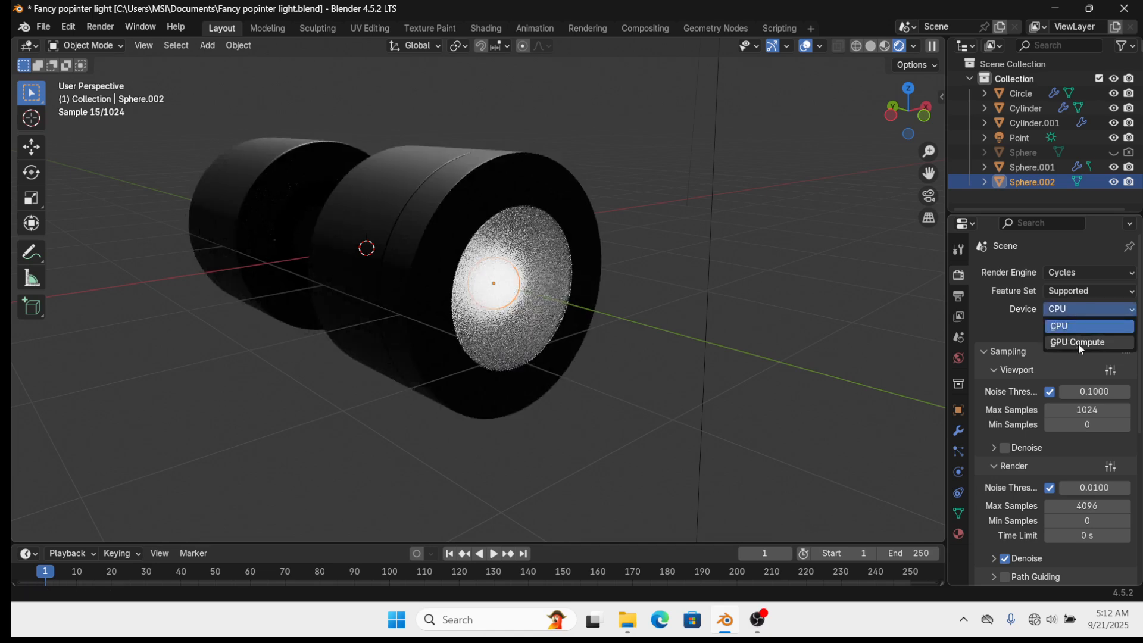
pyautogui.click(1078, 344)
pyautogui.scroll(-3, 536, 414)
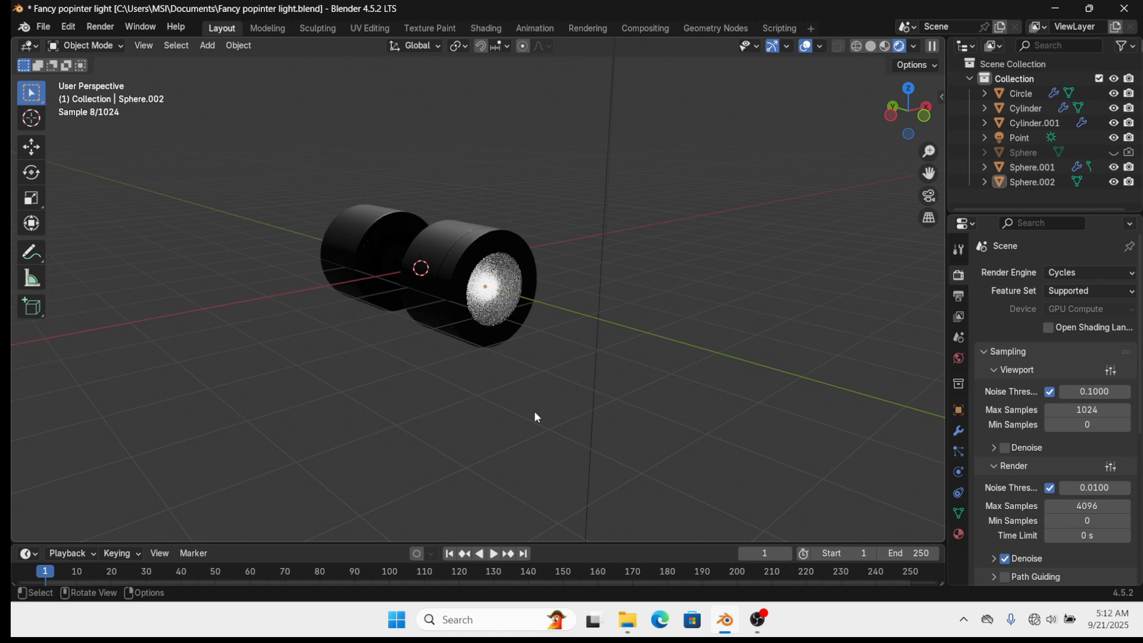
pyautogui.hotkey('ctrl', 's')
# Examine the lit lens and both cylinders from several angles in the rendered view, and save the file
pyautogui.scroll(3, 536, 416)
pyautogui.moveTo(536, 416); pyautogui.dragTo(545, 269, button='middle')
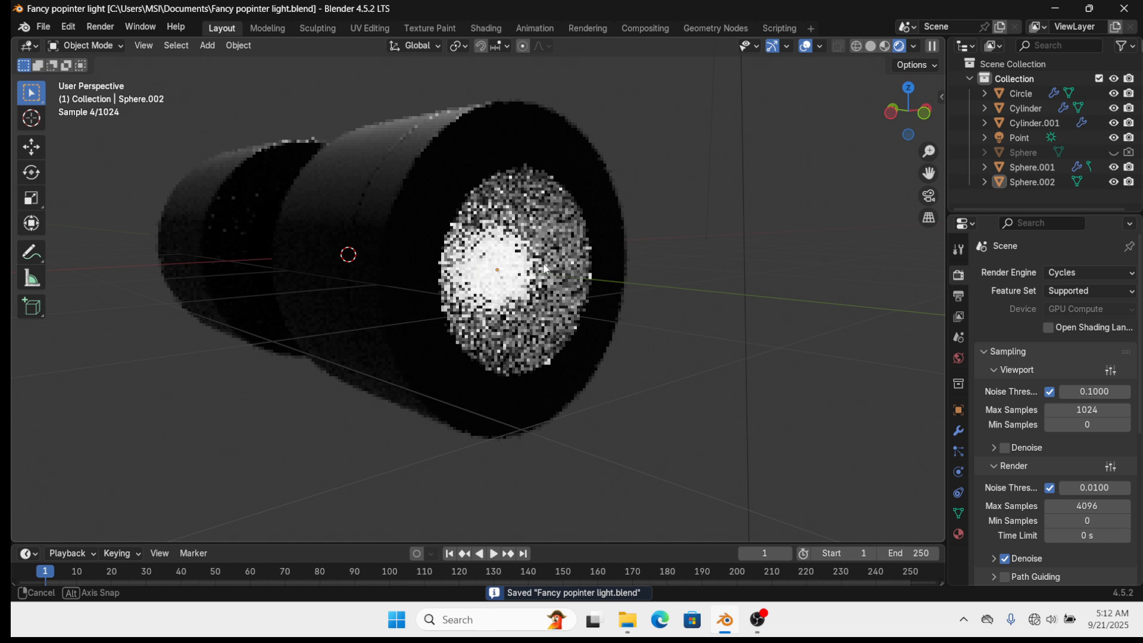
pyautogui.moveTo(544, 269); pyautogui.dragTo(566, 291, button='middle')
pyautogui.scroll(-5, 566, 292)
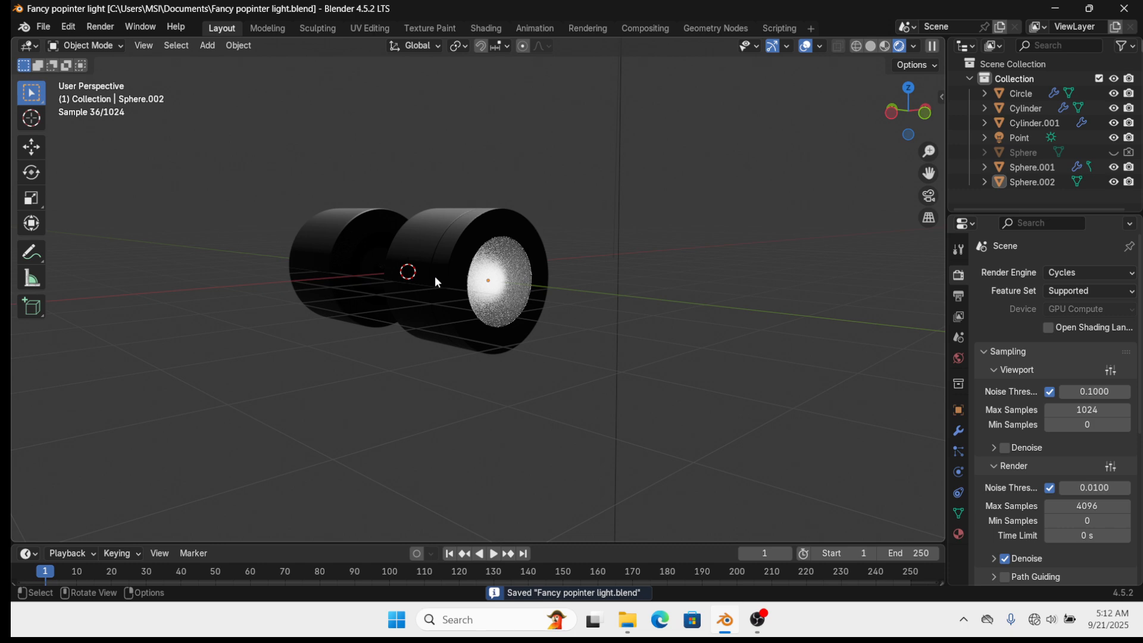
pyautogui.moveTo(435, 276); pyautogui.dragTo(438, 232, button='middle')
pyautogui.hotkey('ctrl', 's')
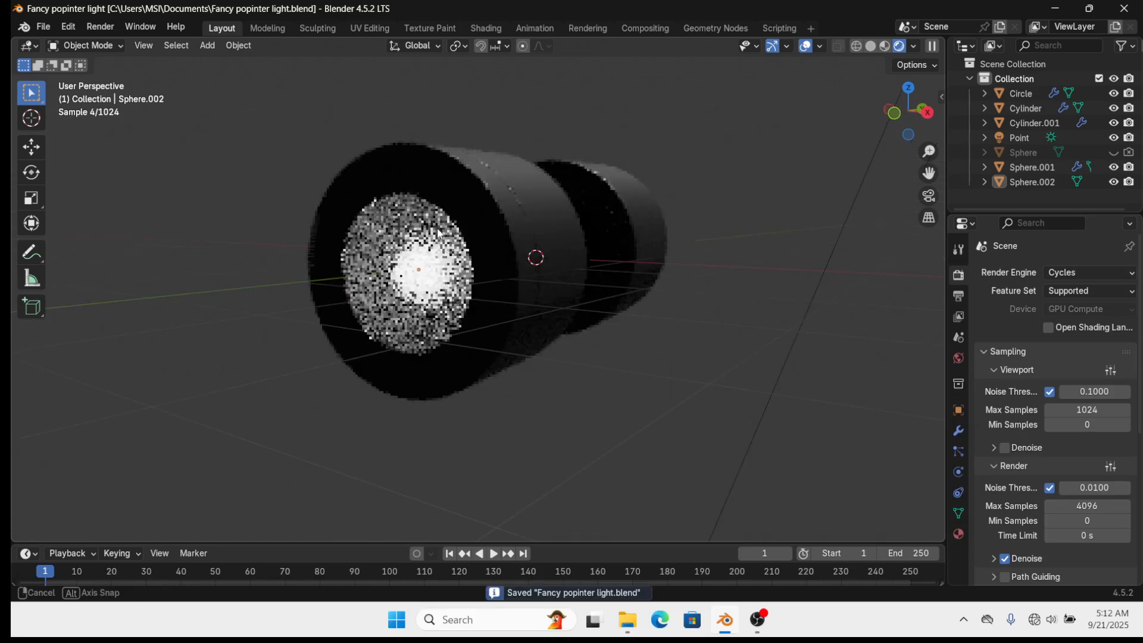